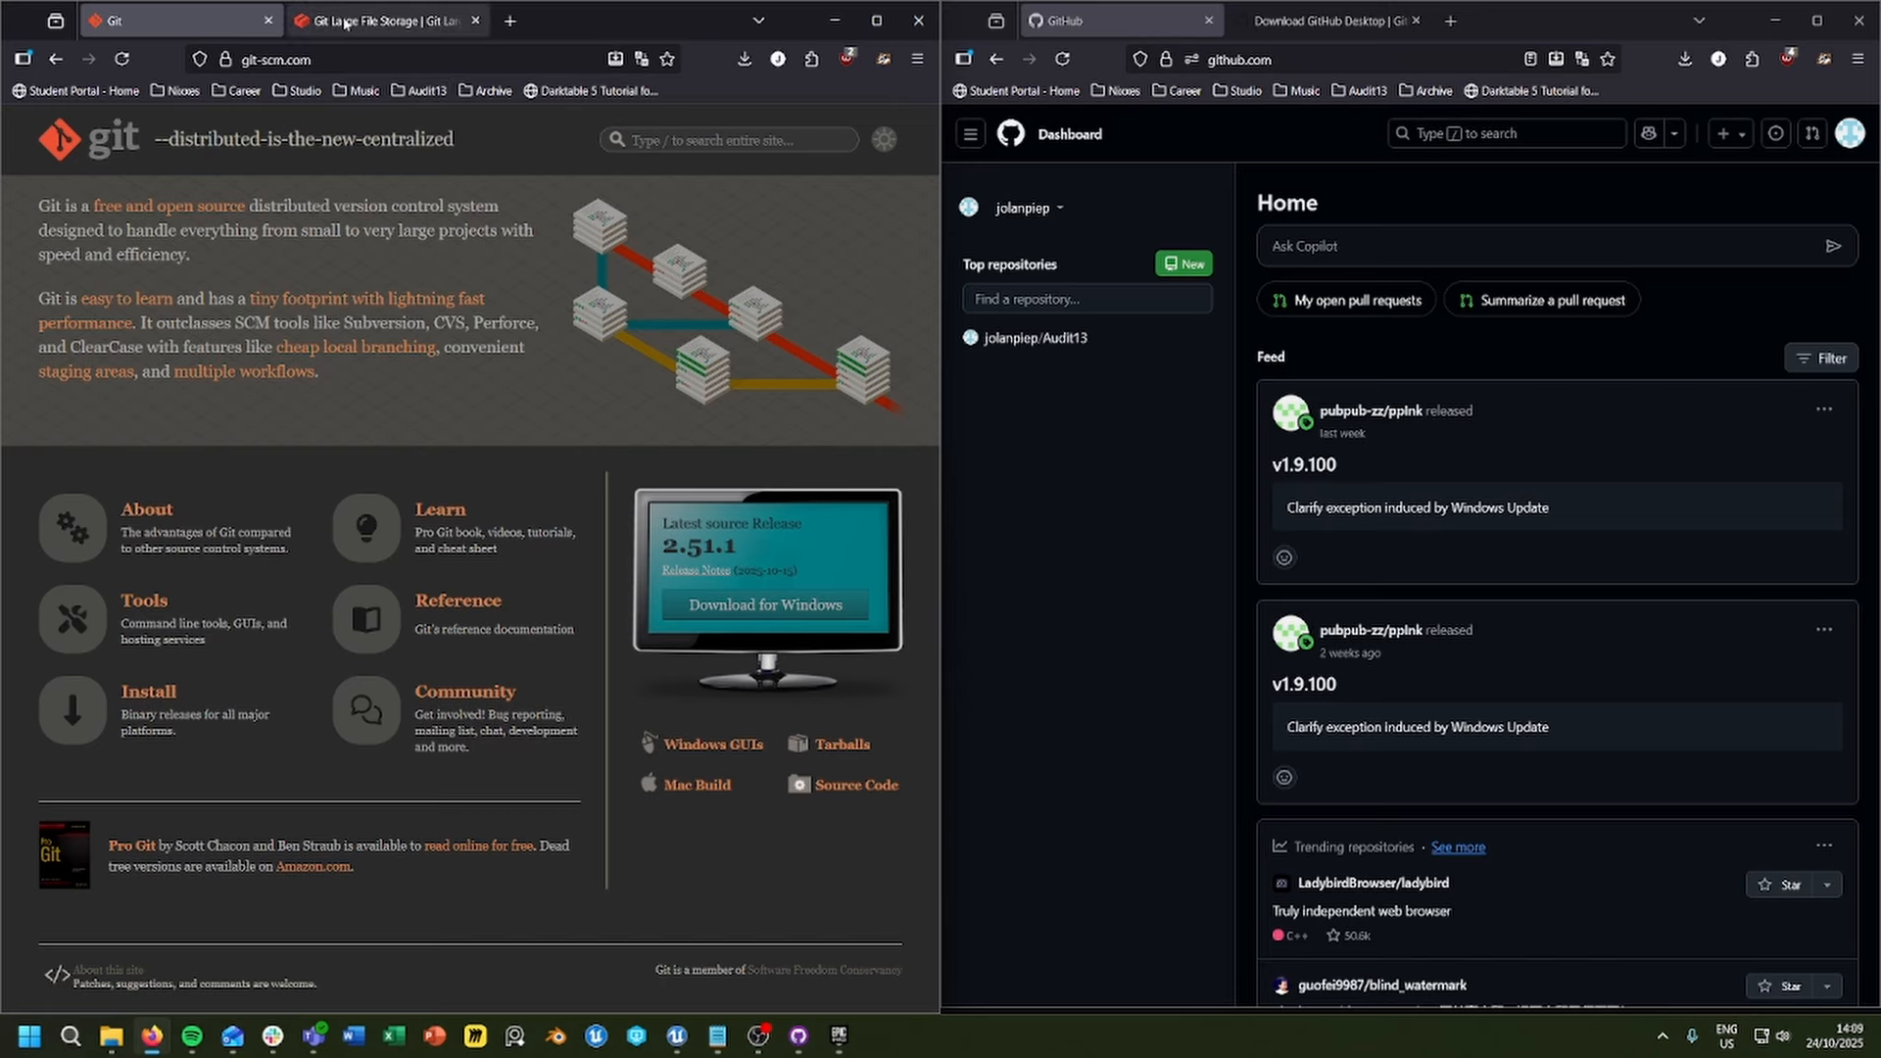
Step: Bring up the Git Large File Storage site beside the GitHub dashboard
mouse_move(335, 20)
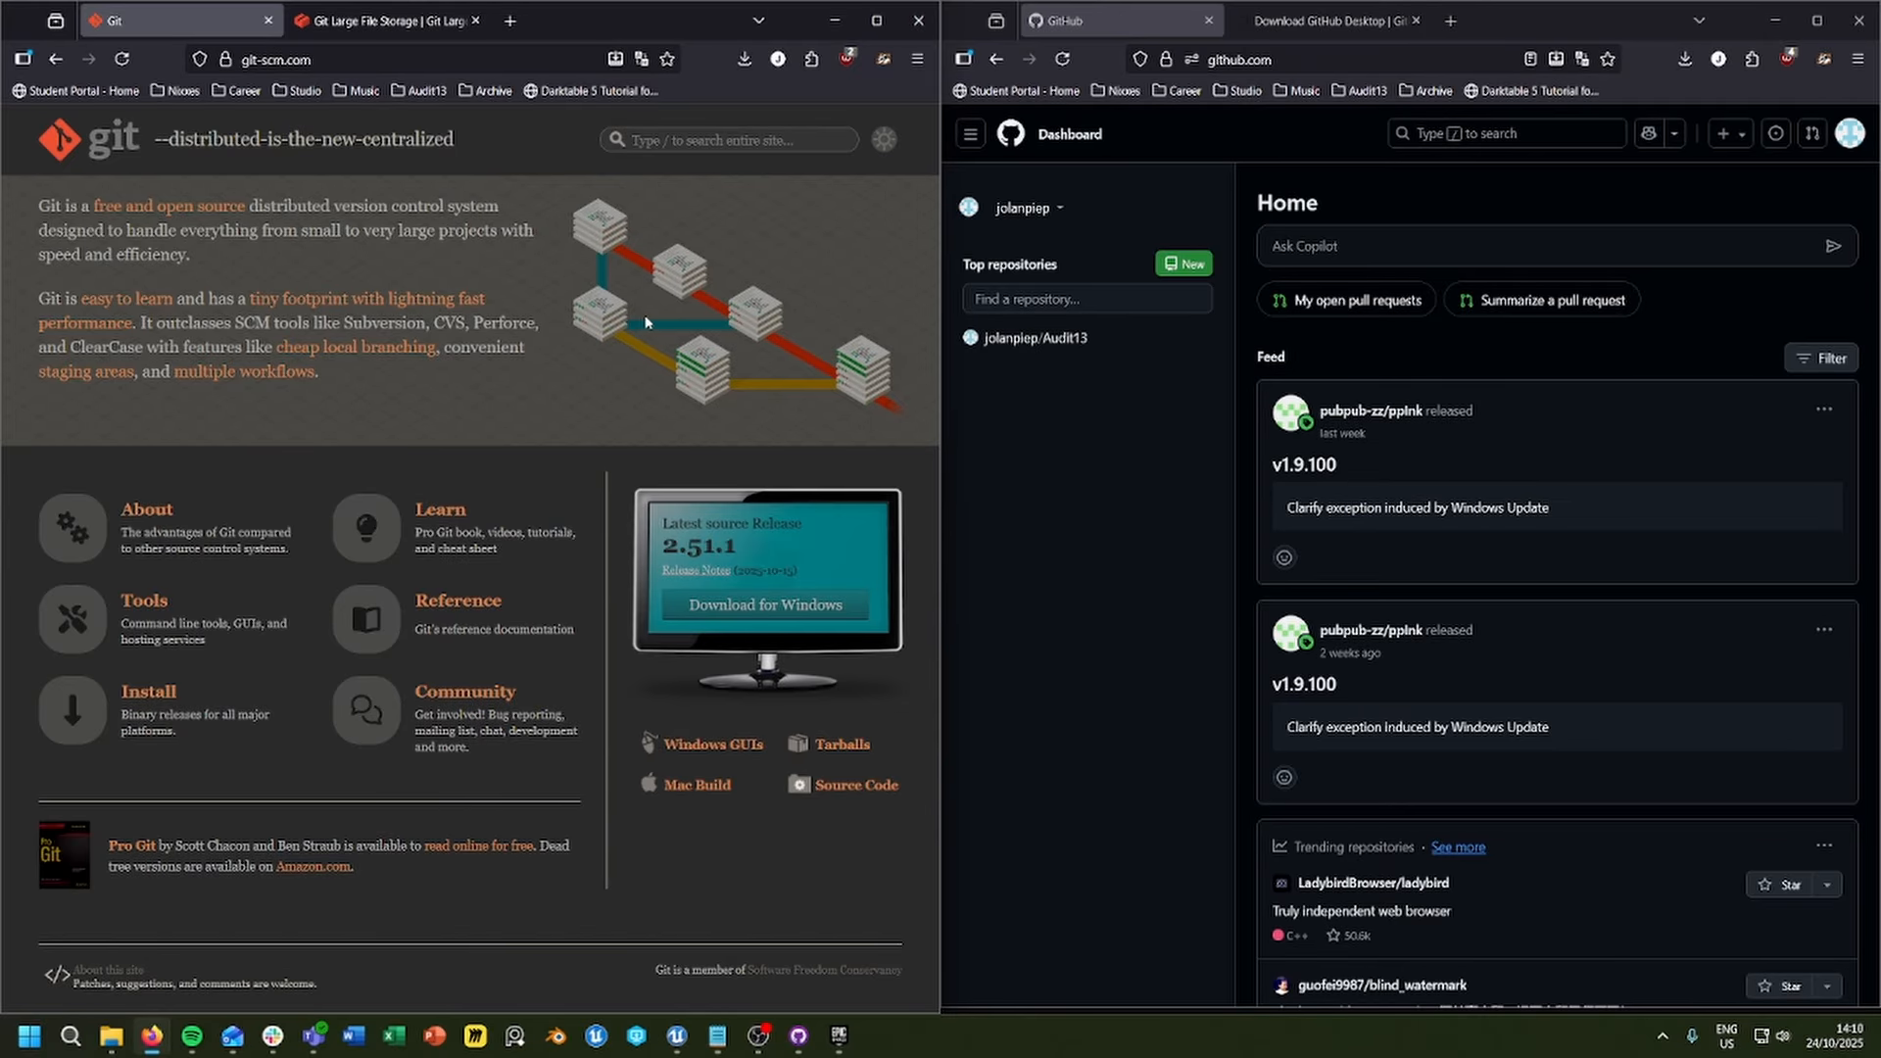
left_click(335, 28)
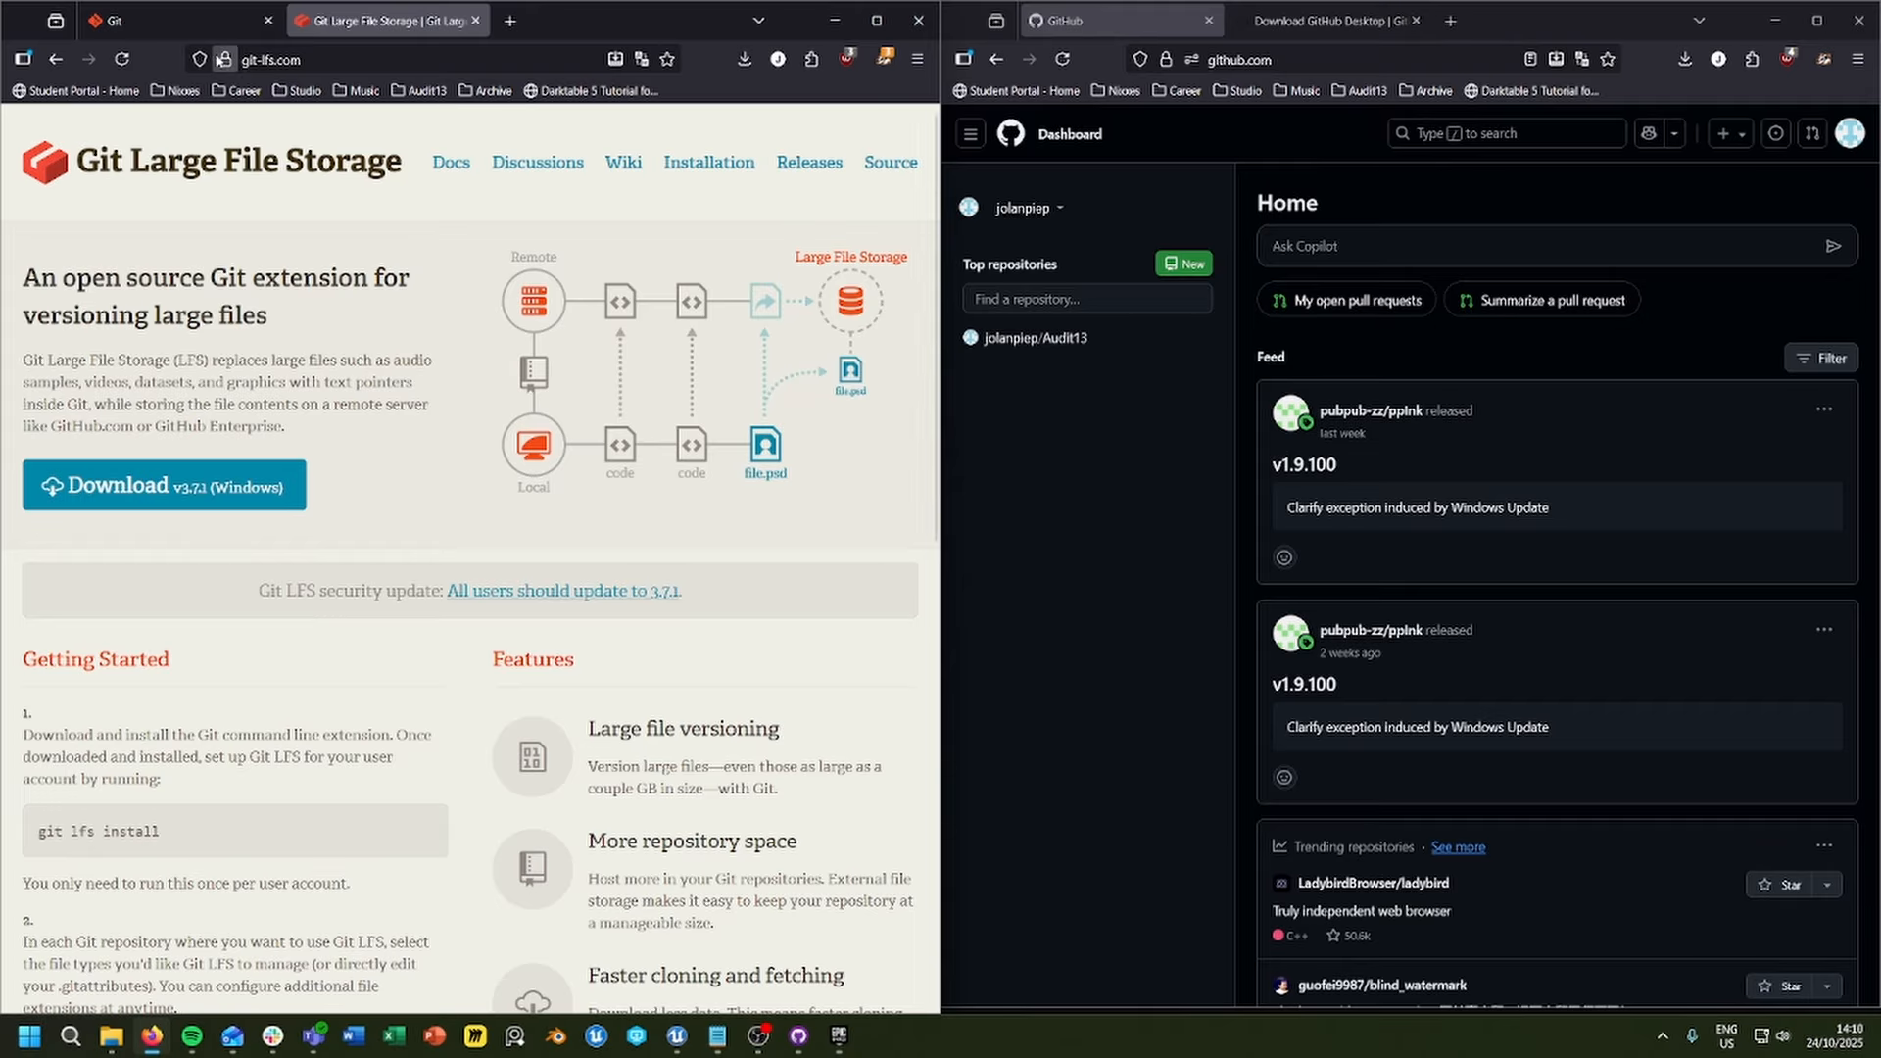
mouse_move(181, 27)
left_click(1116, 430)
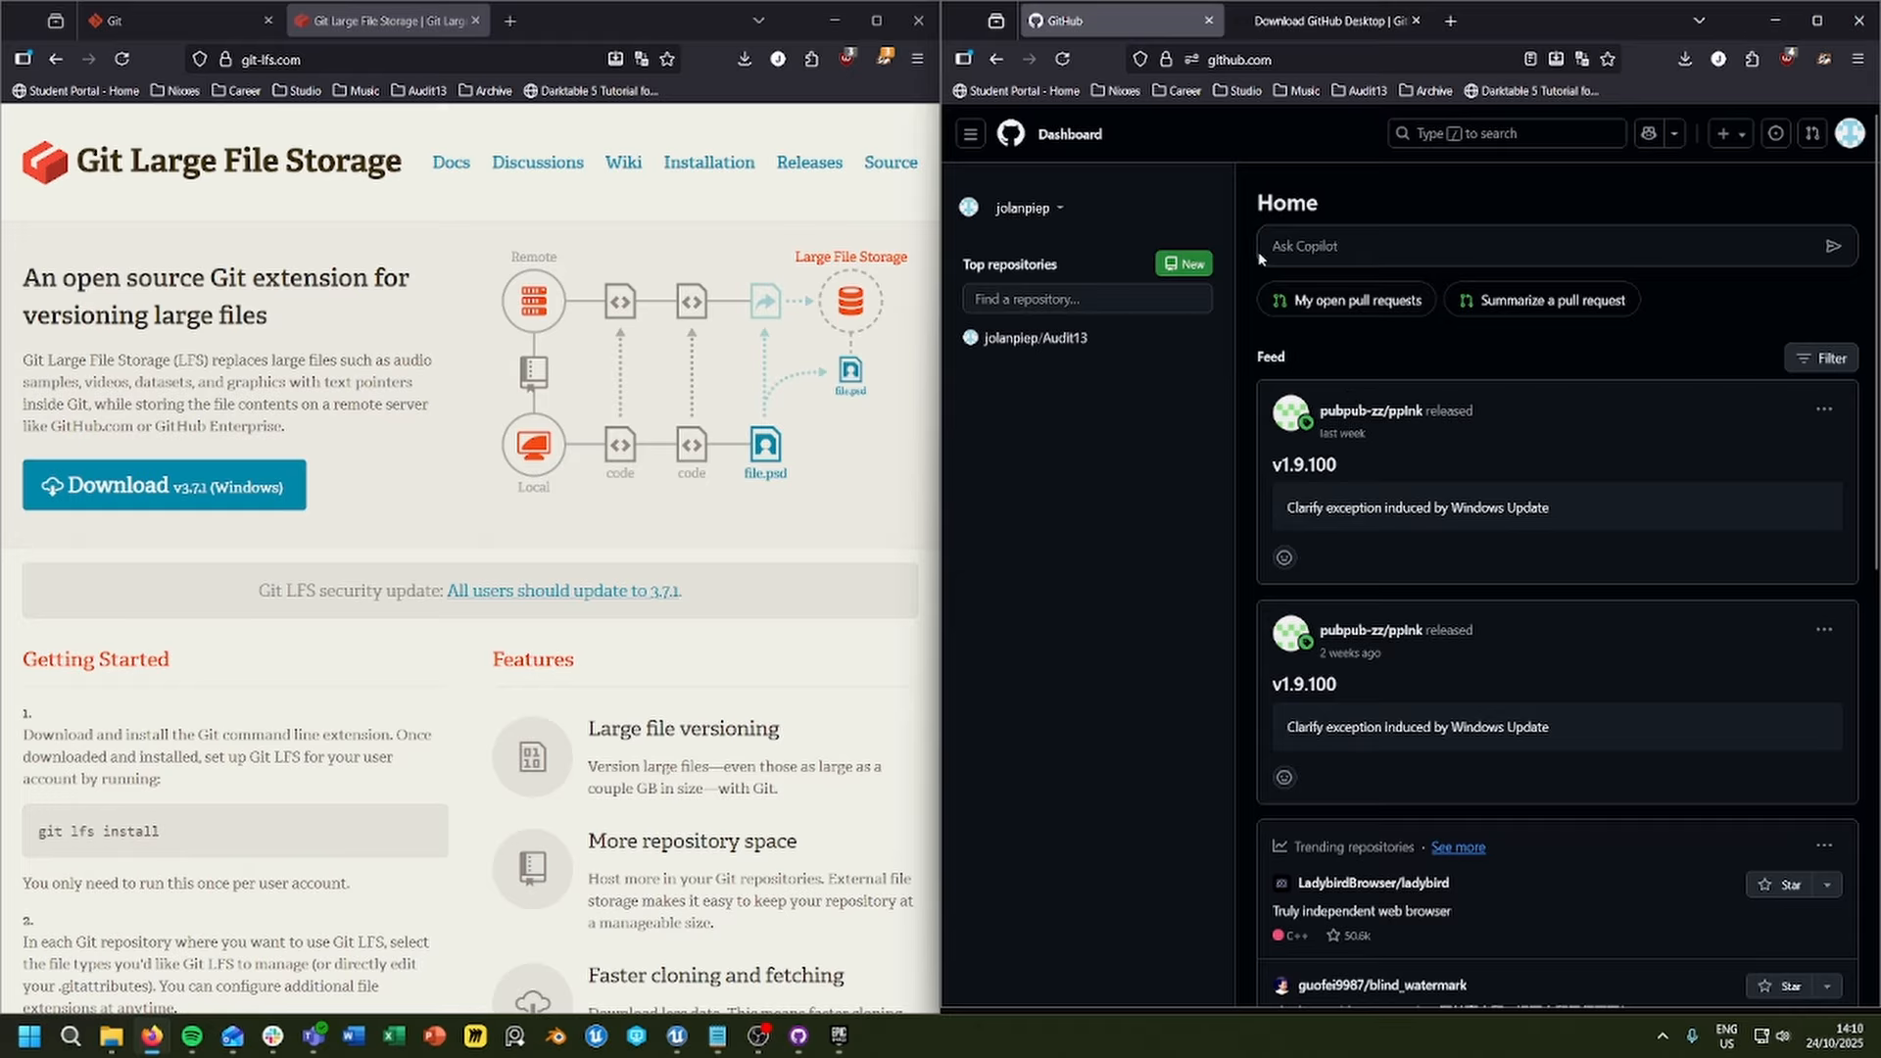
Step: Open GitLab in a new browser tab and place it directly after the GitHub tab
left_click(1451, 23)
type("g")
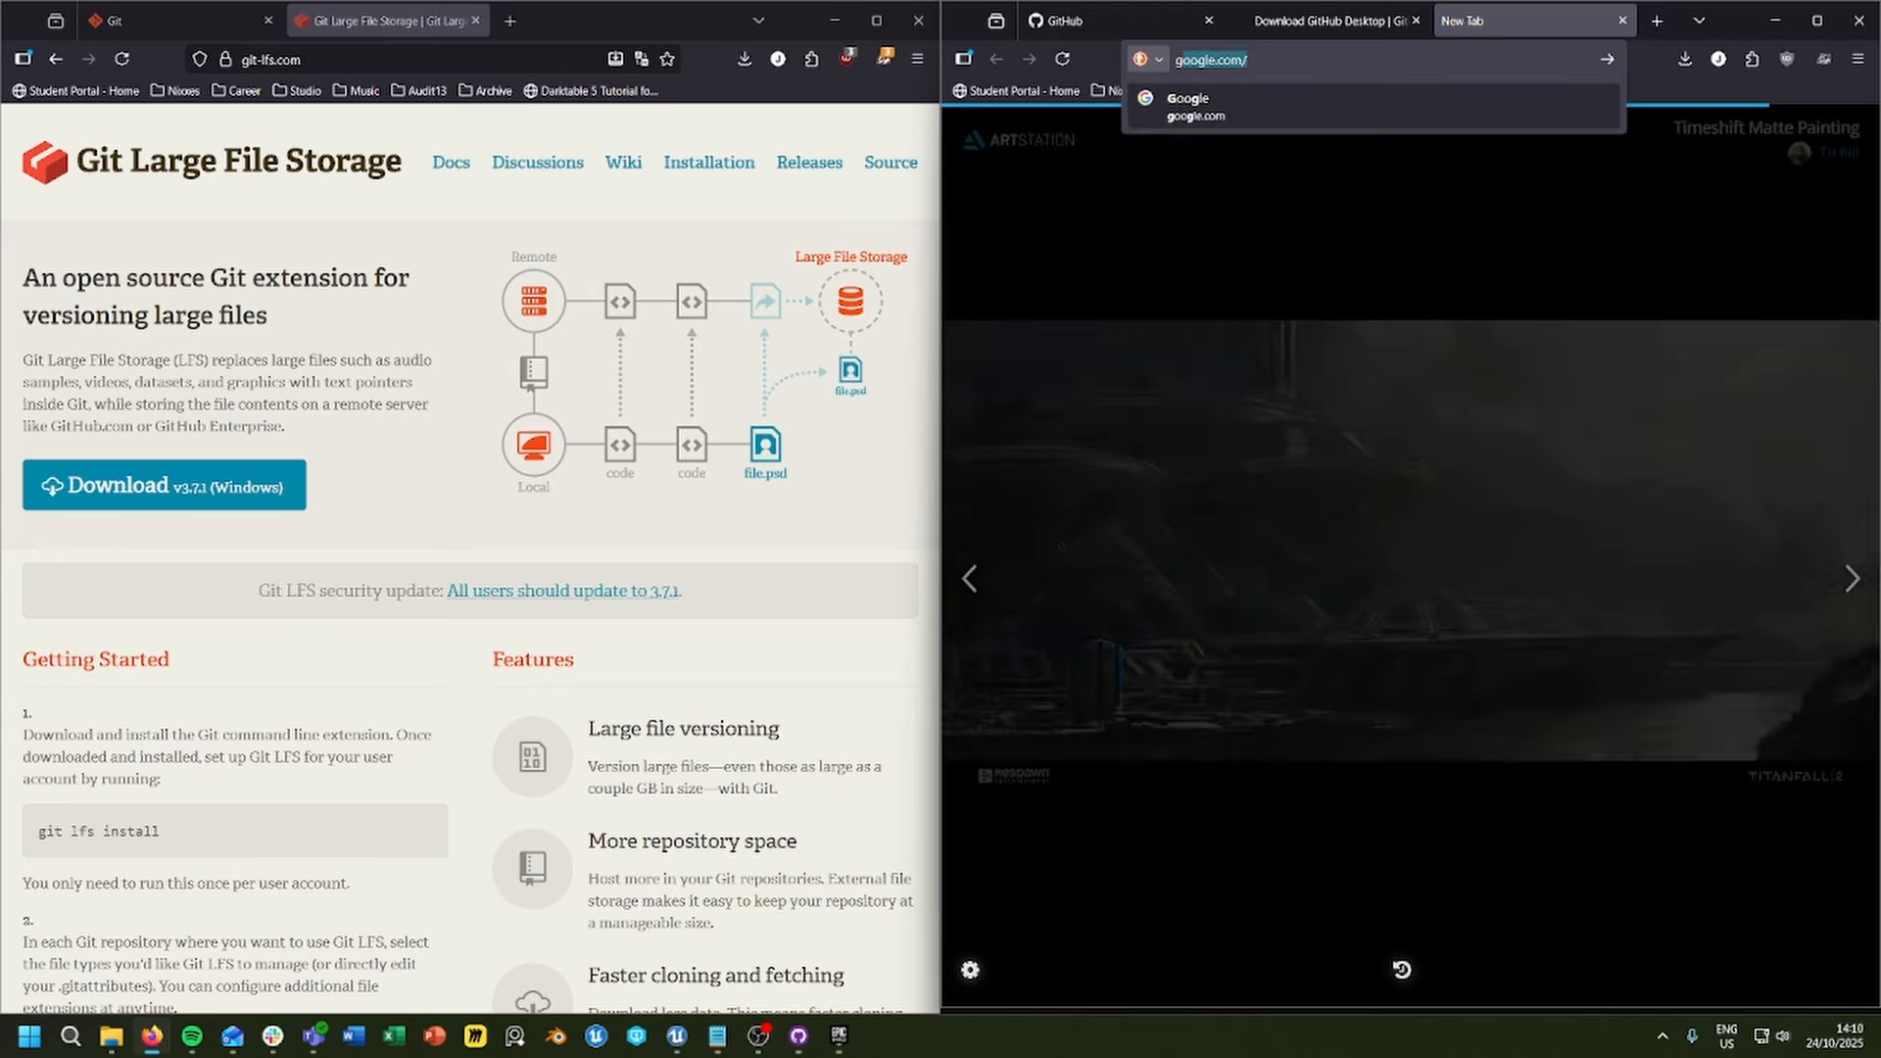
type("itlab")
key("Return")
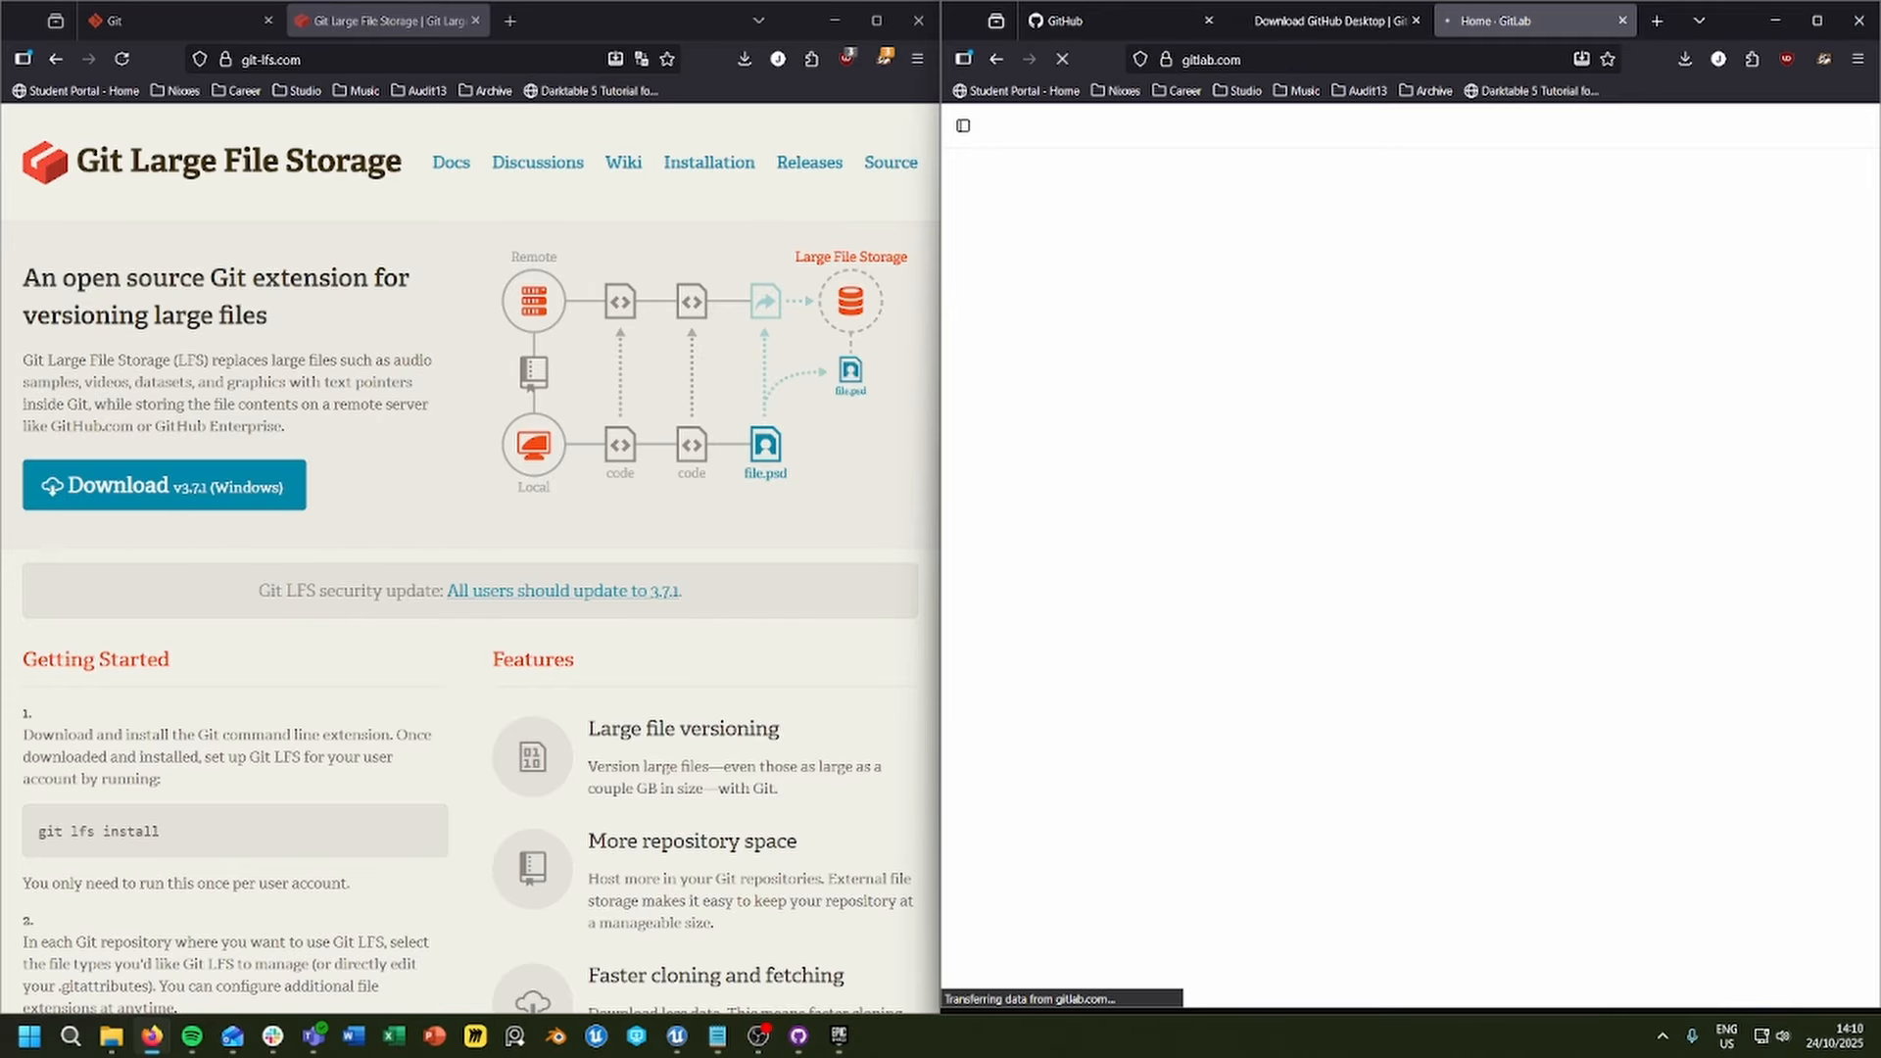
left_click_drag(1490, 20, 1285, 16)
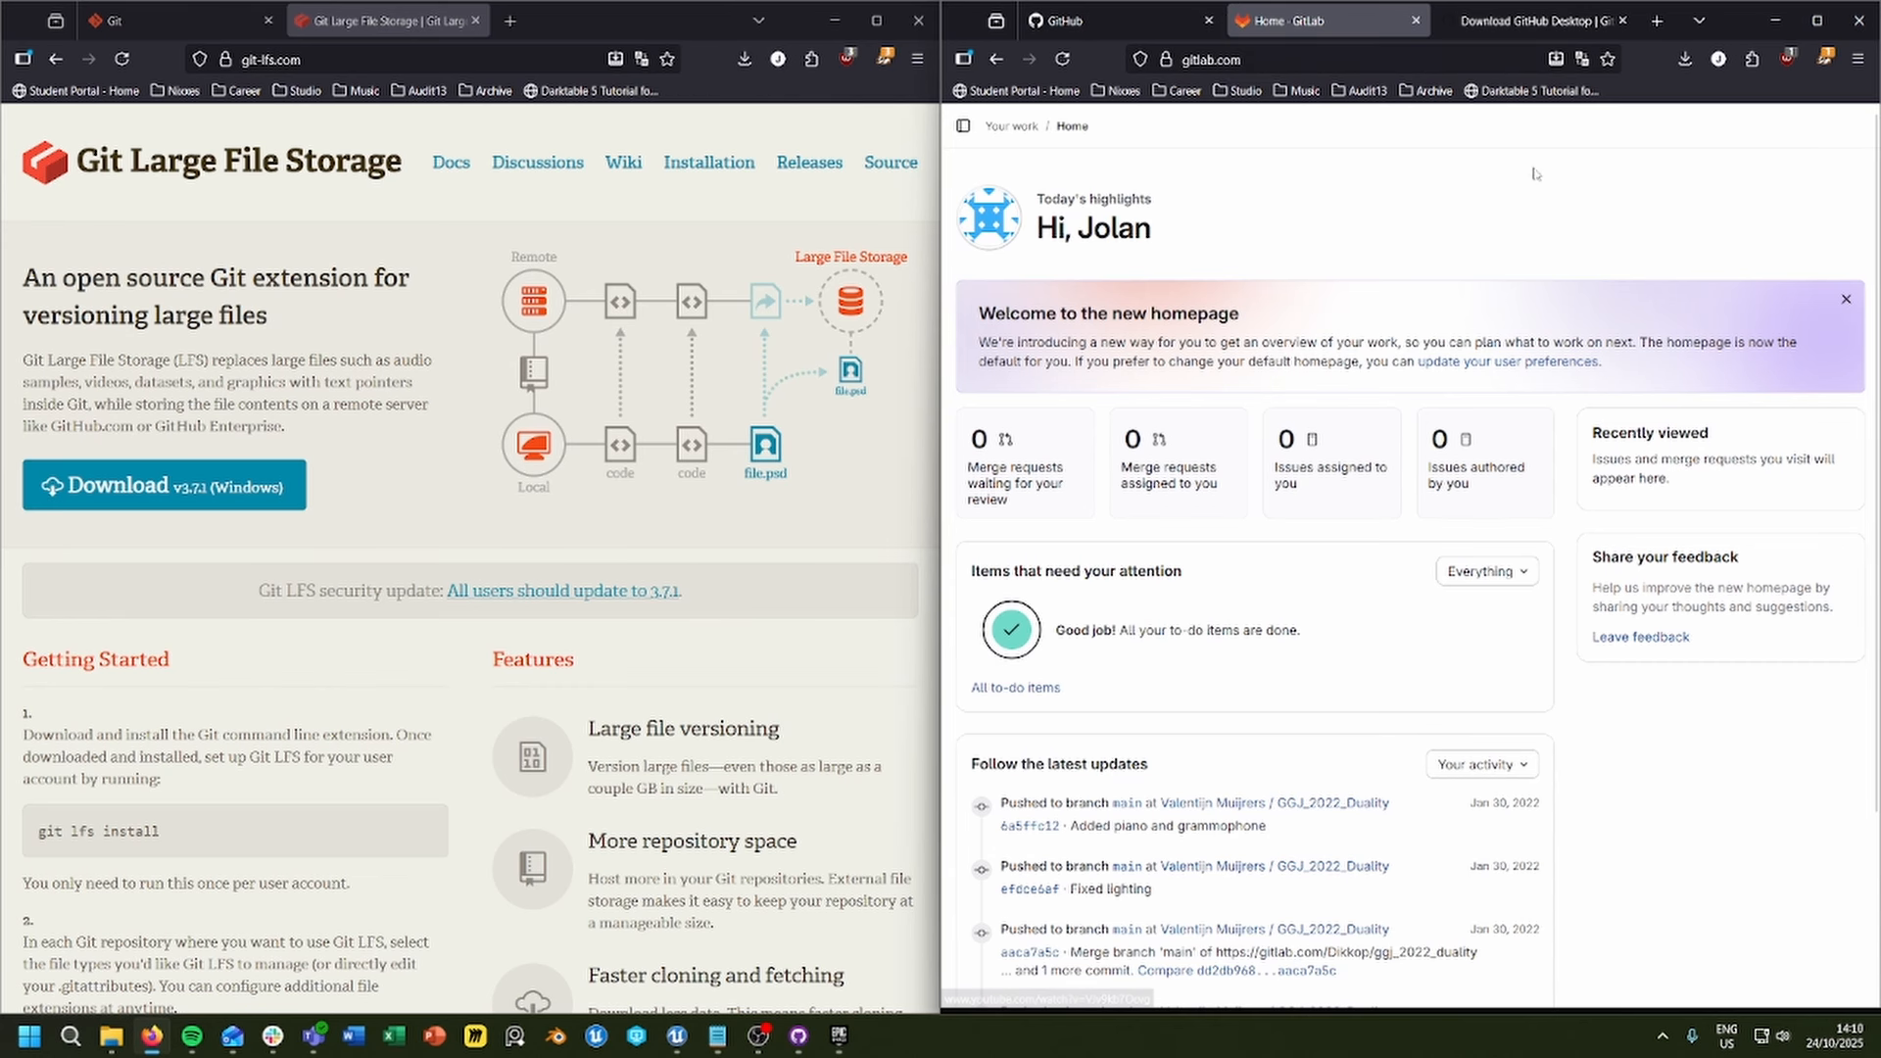
Step: Show the GitHub Desktop download page and switch to the GitHub Desktop app
left_click(1529, 22)
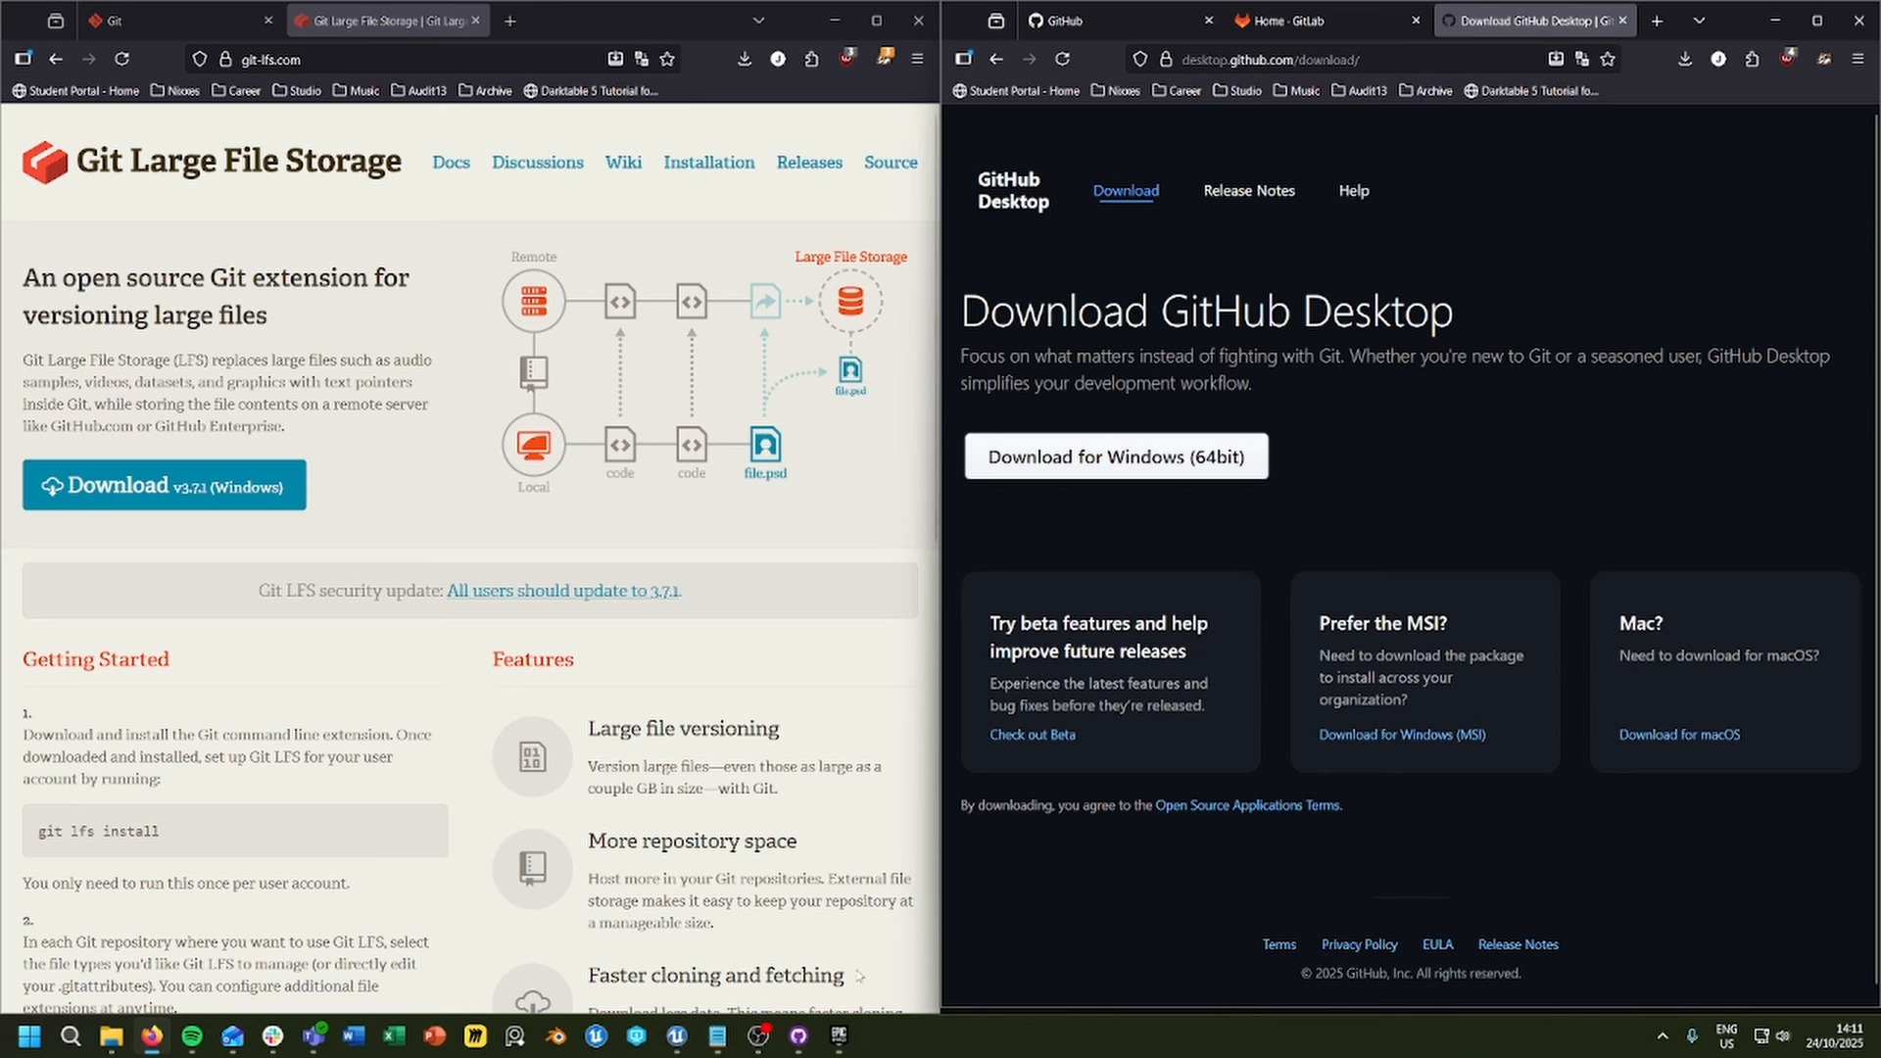
left_click(800, 1040)
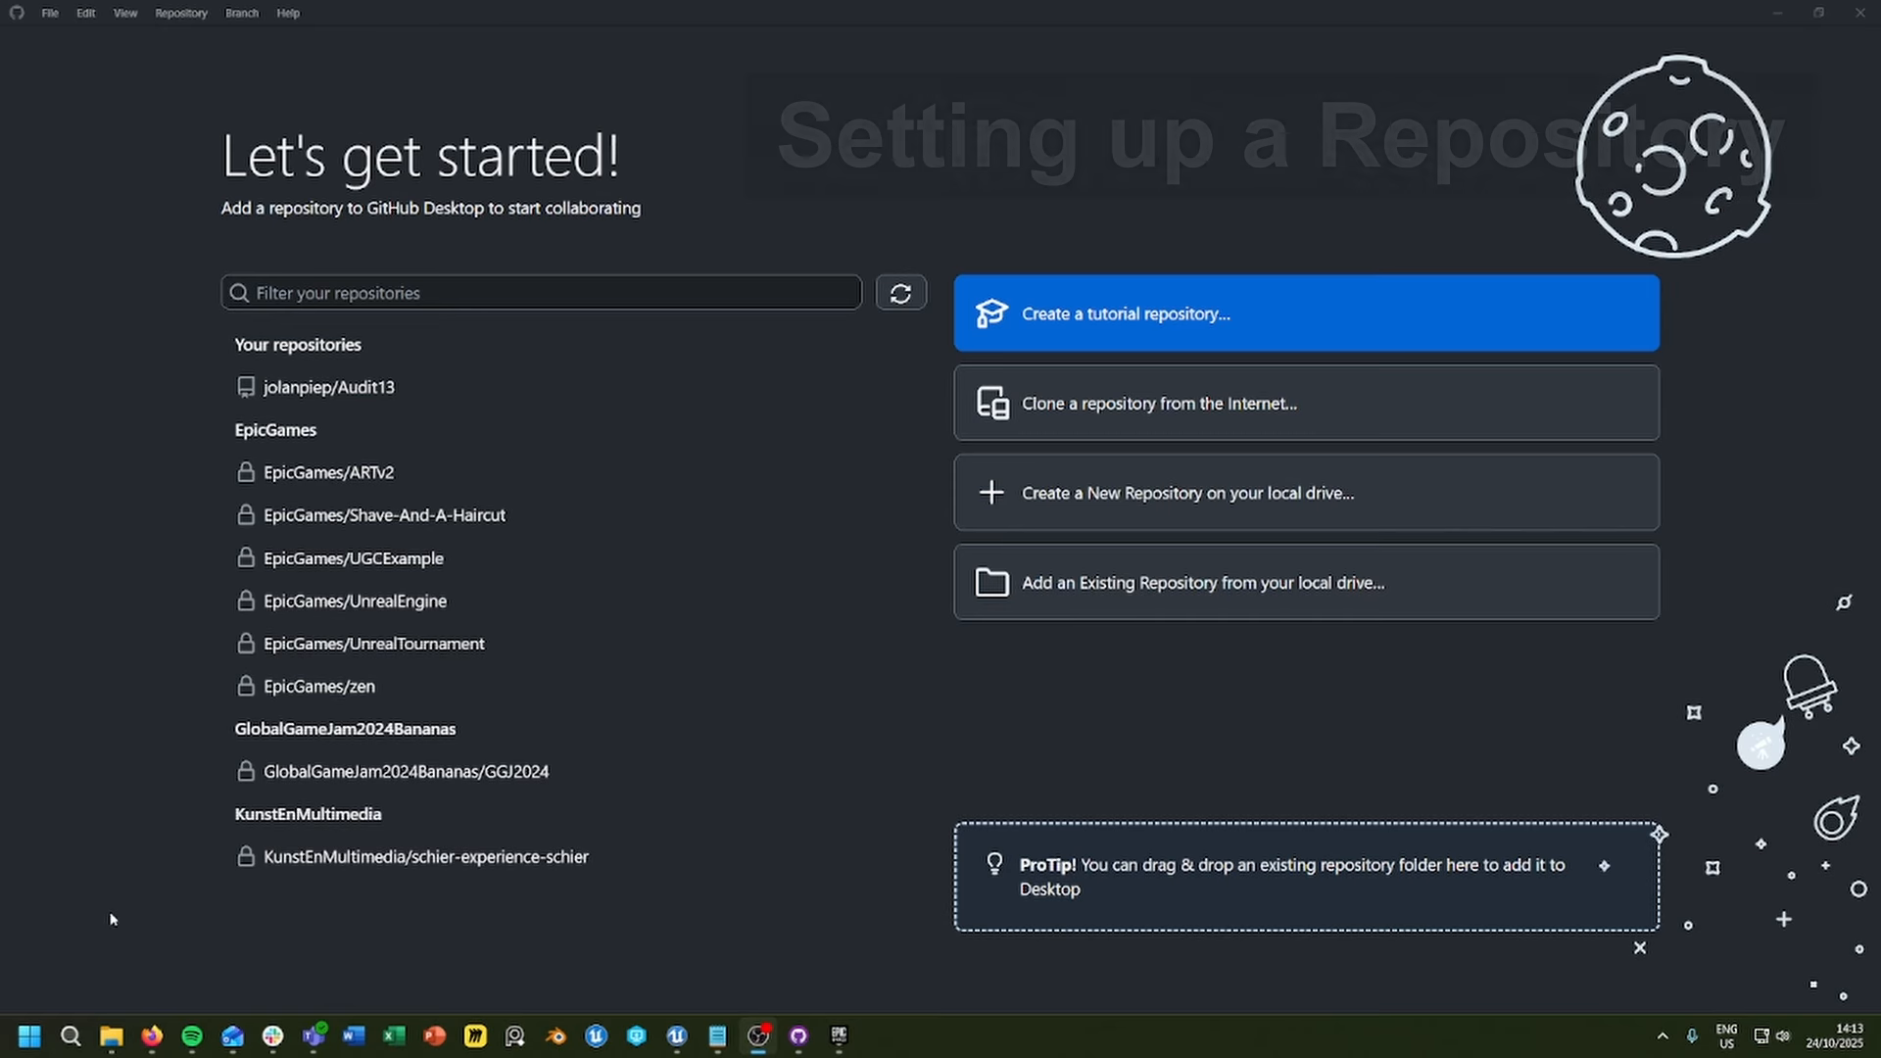
Step: Look through the PersonalProjectUE and WorkingFilesJolan folders in File Explorer and return to GitHub Desktop
left_click(110, 1036)
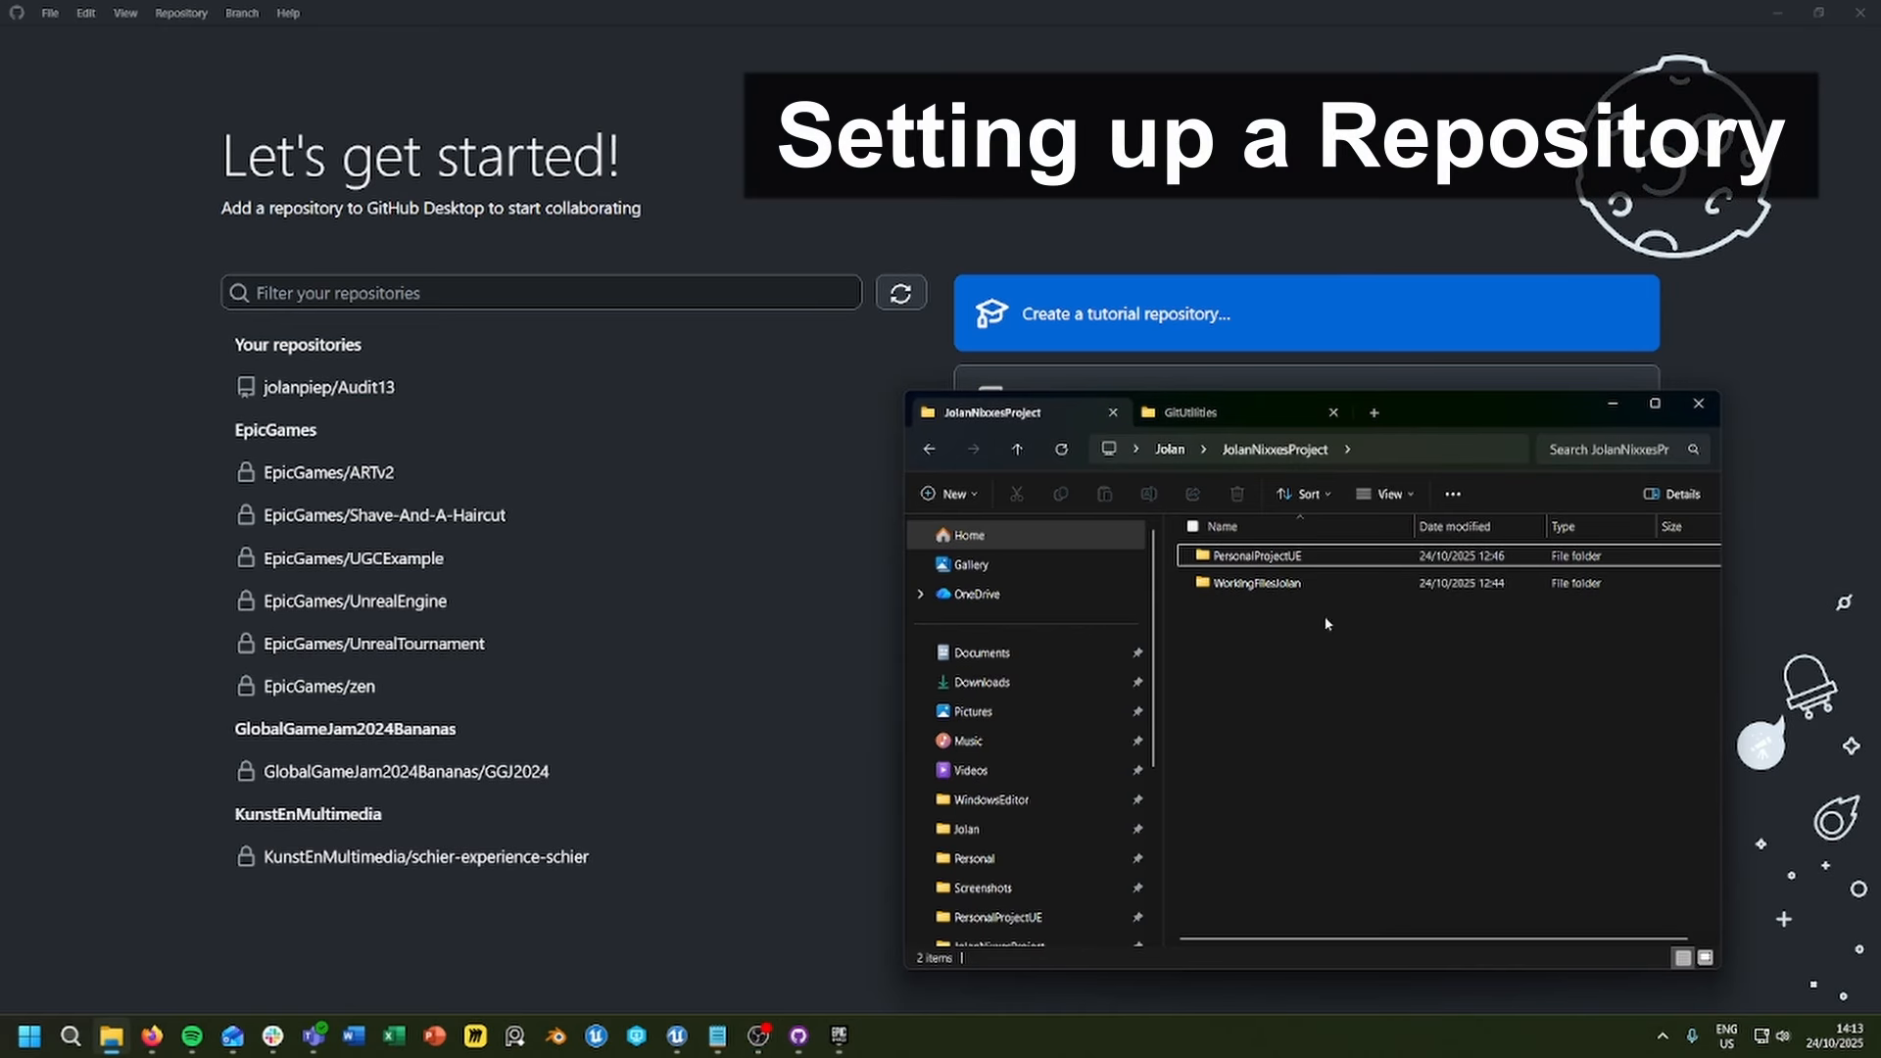
double_click(1303, 555)
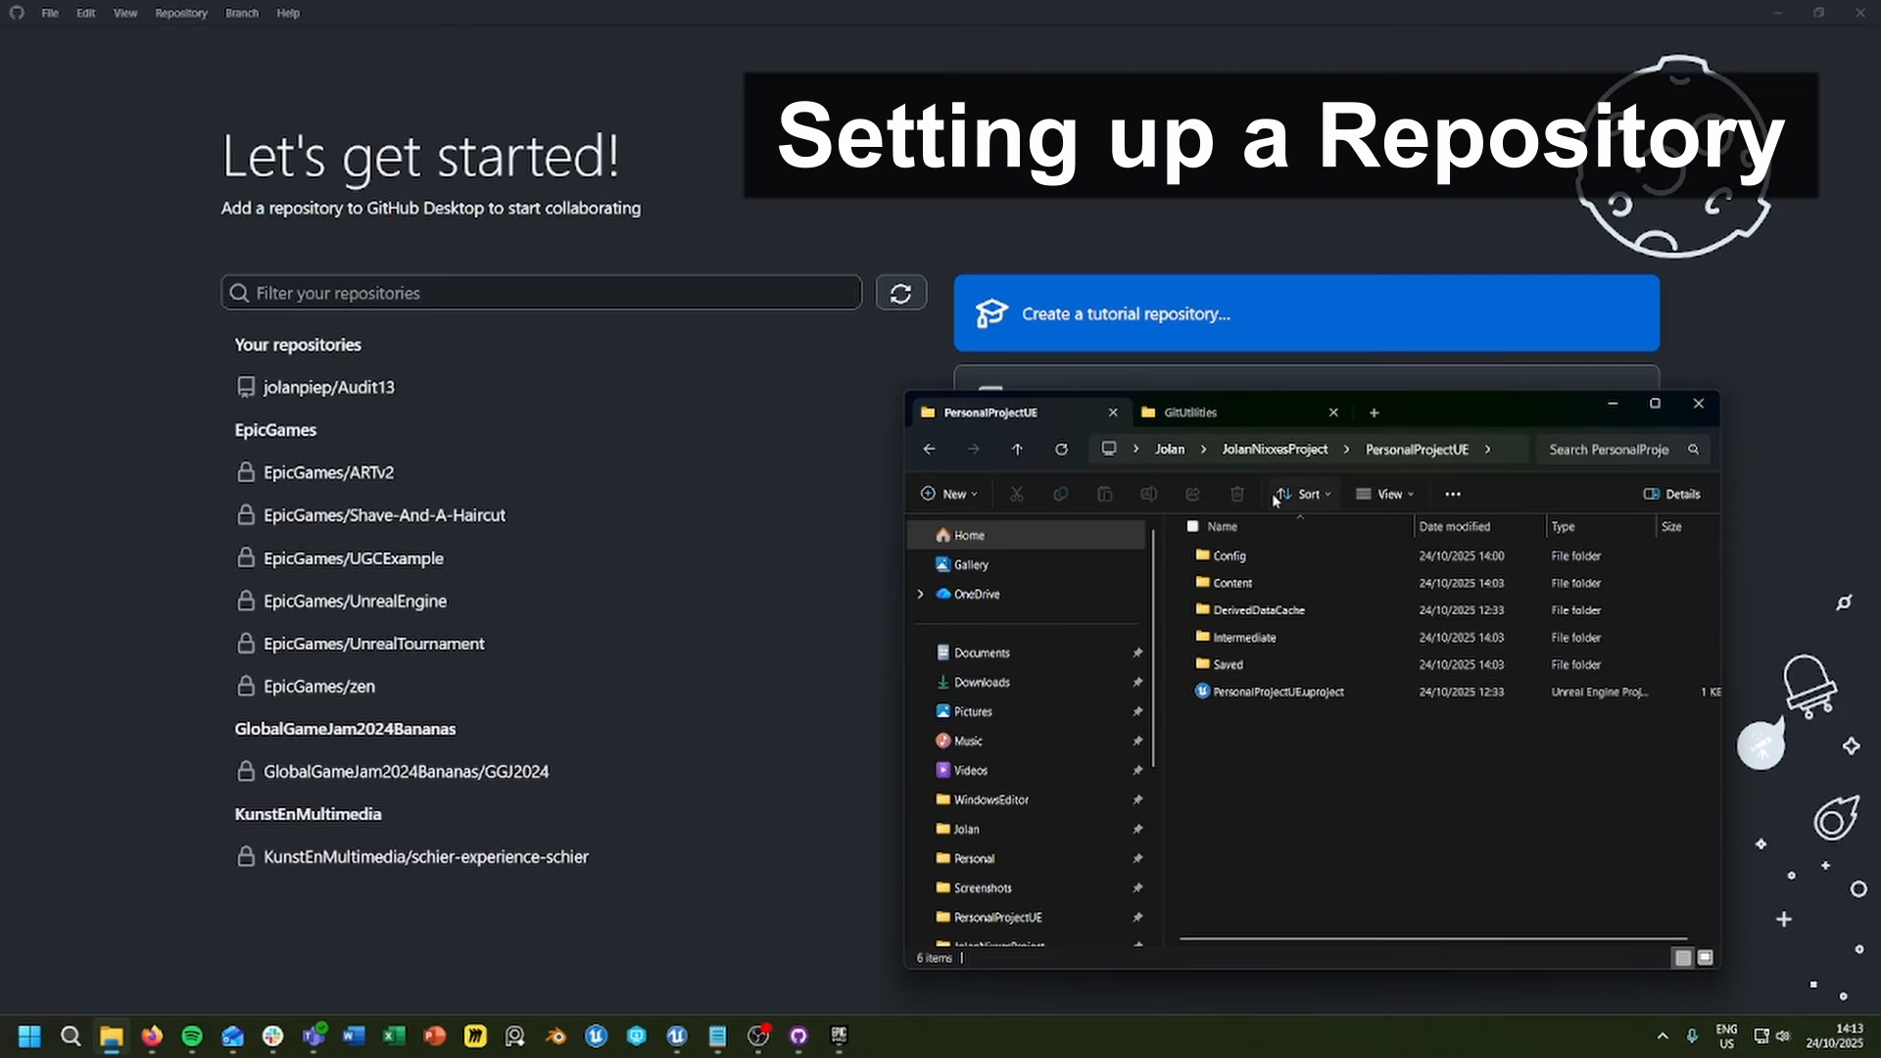
left_click(1277, 451)
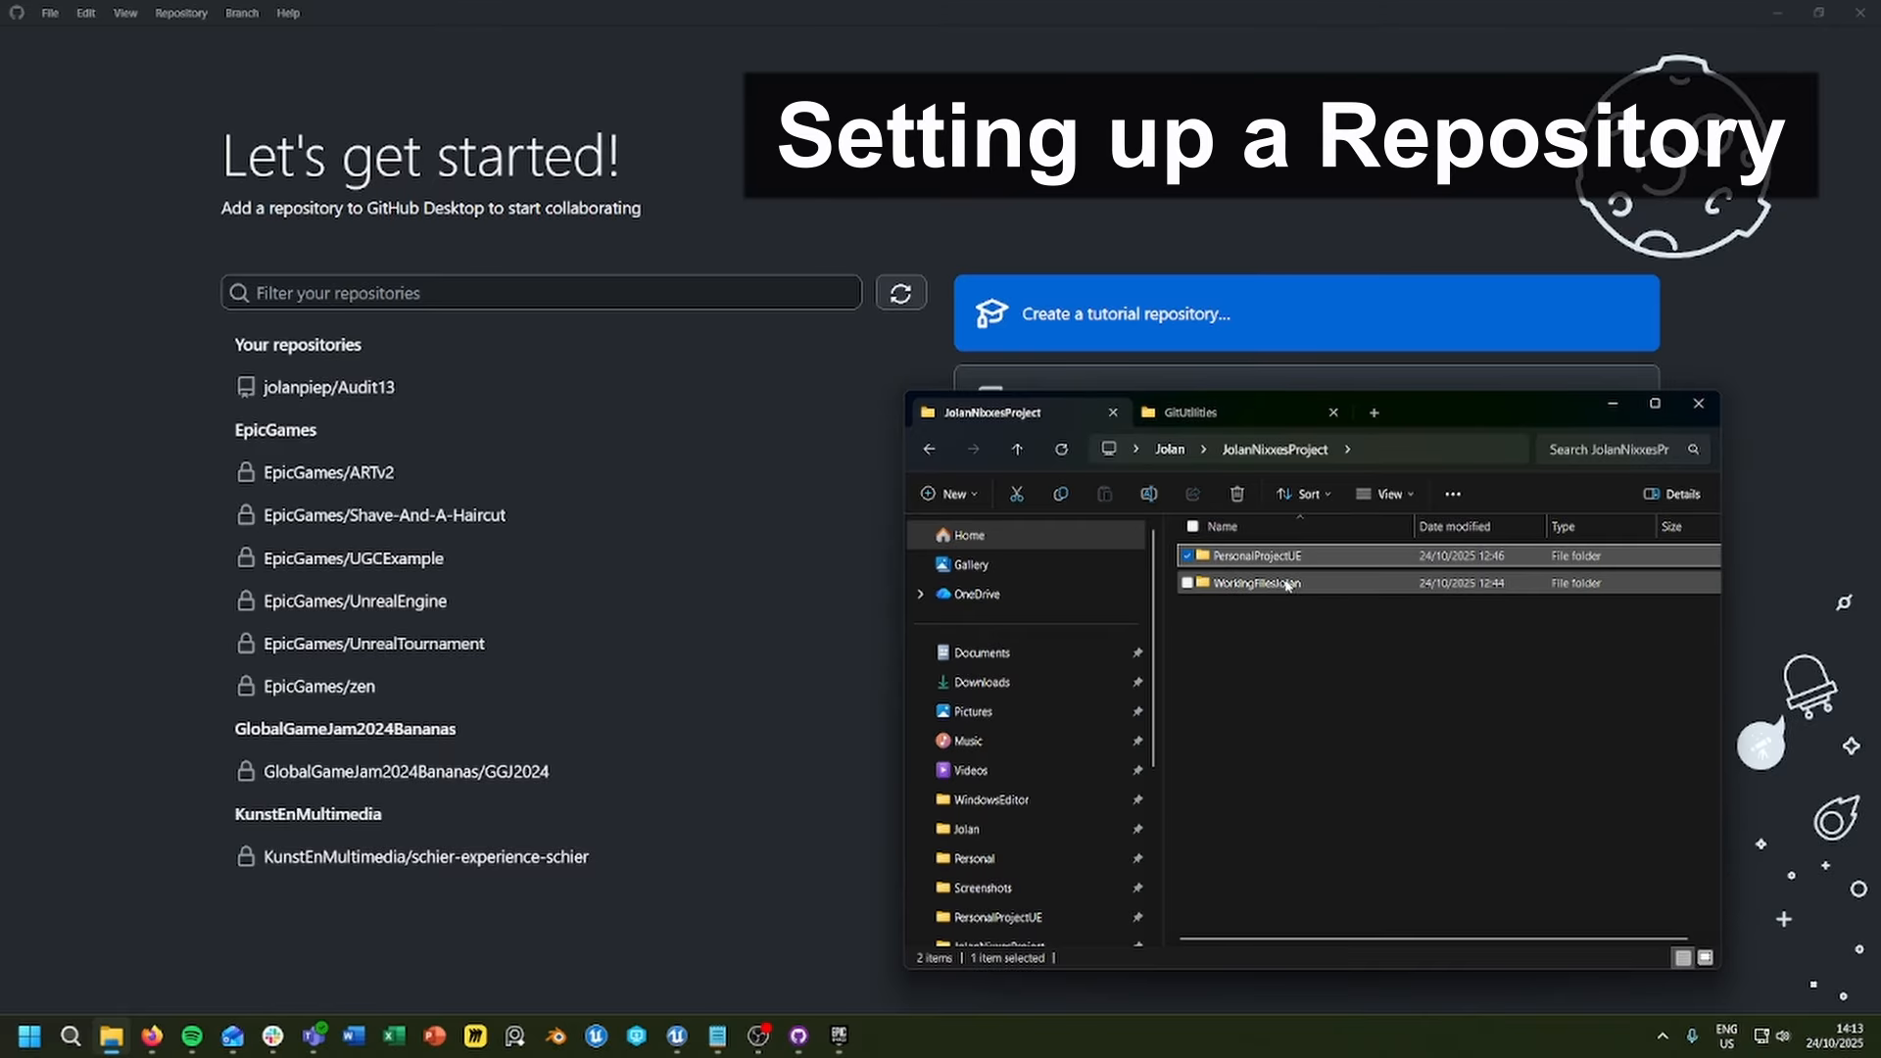
double_click(1238, 586)
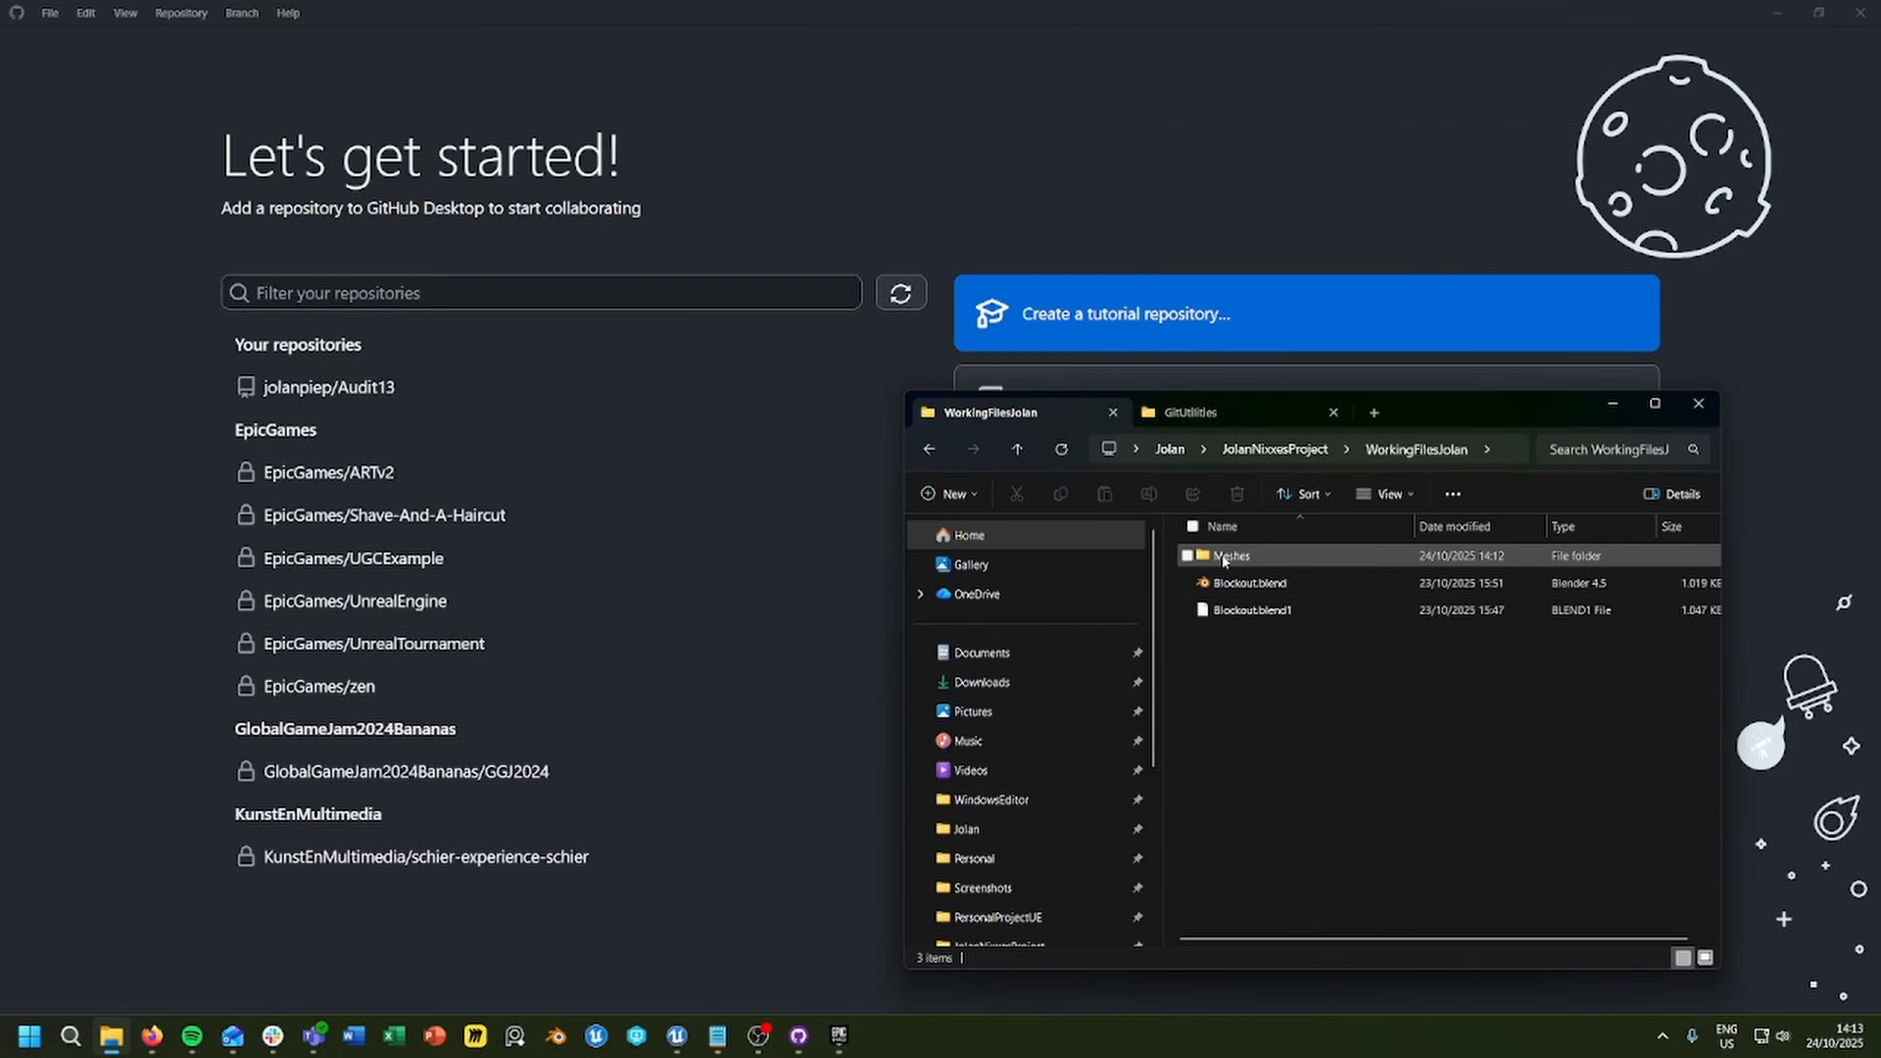
left_click(1276, 451)
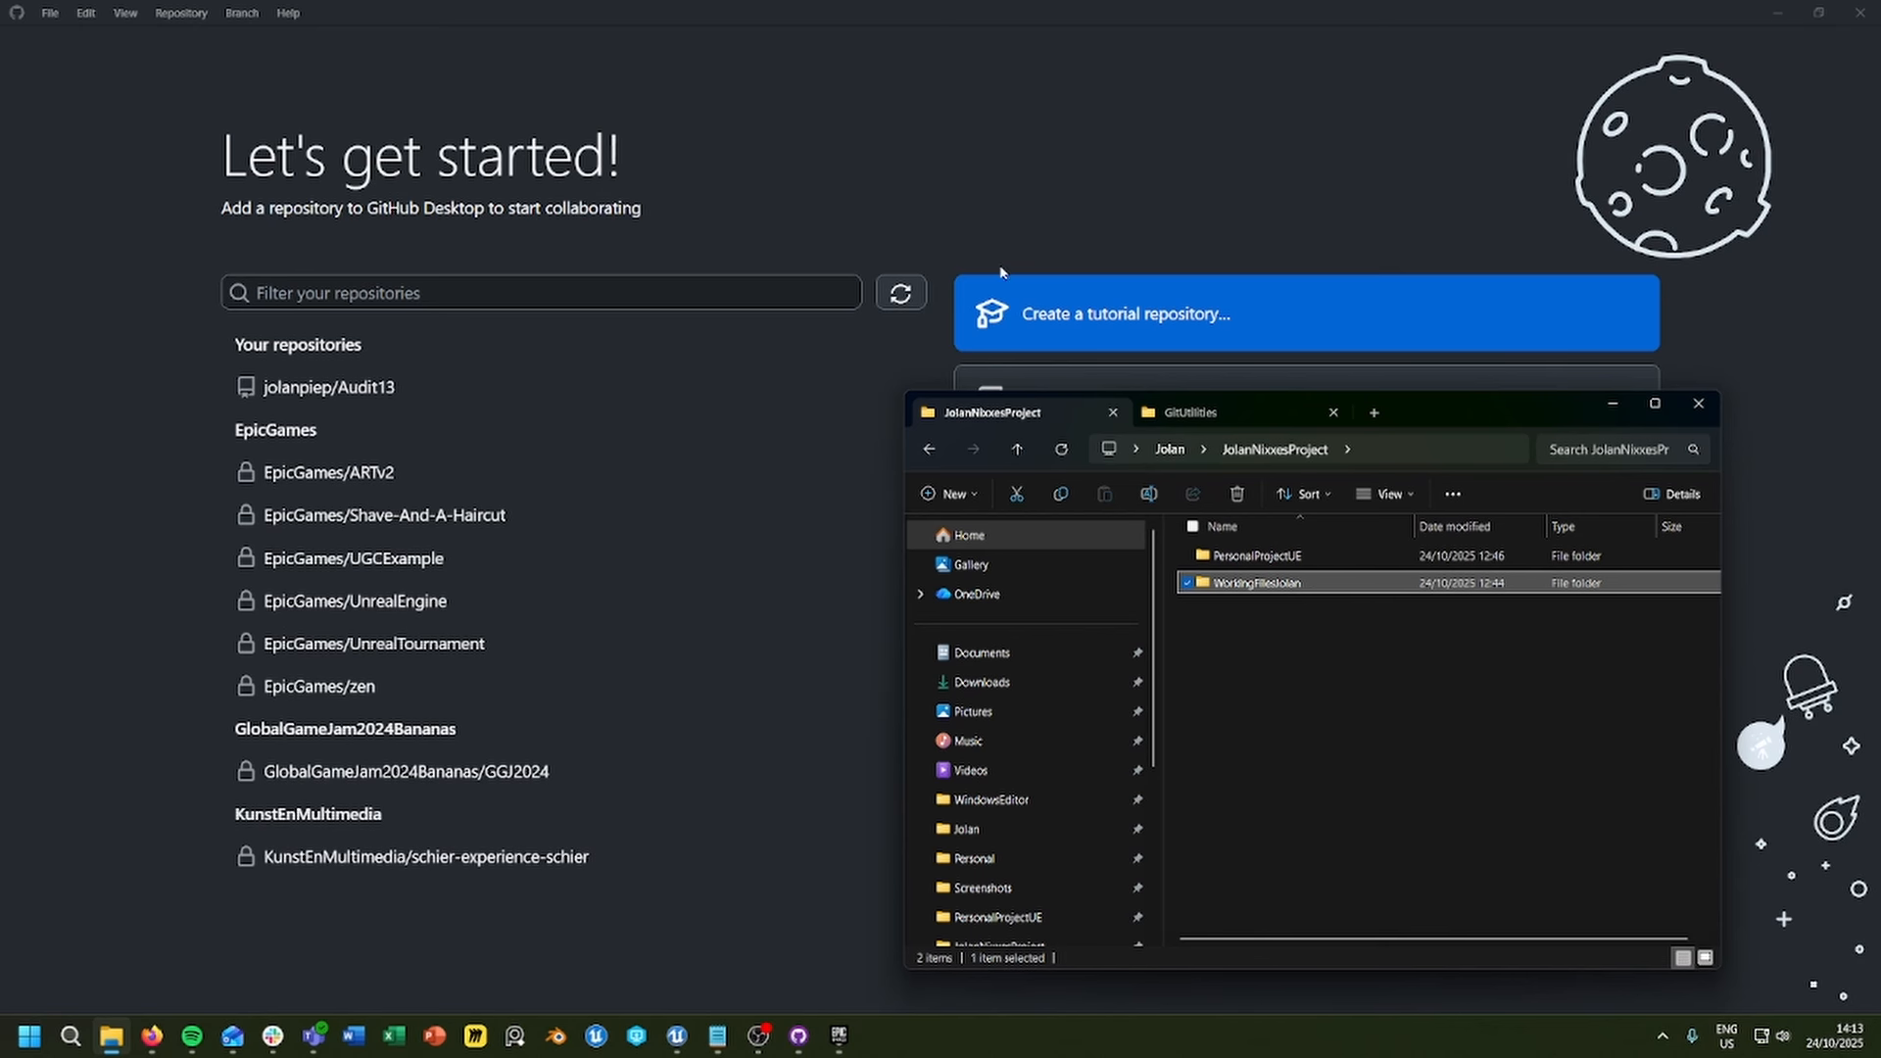
left_click(934, 197)
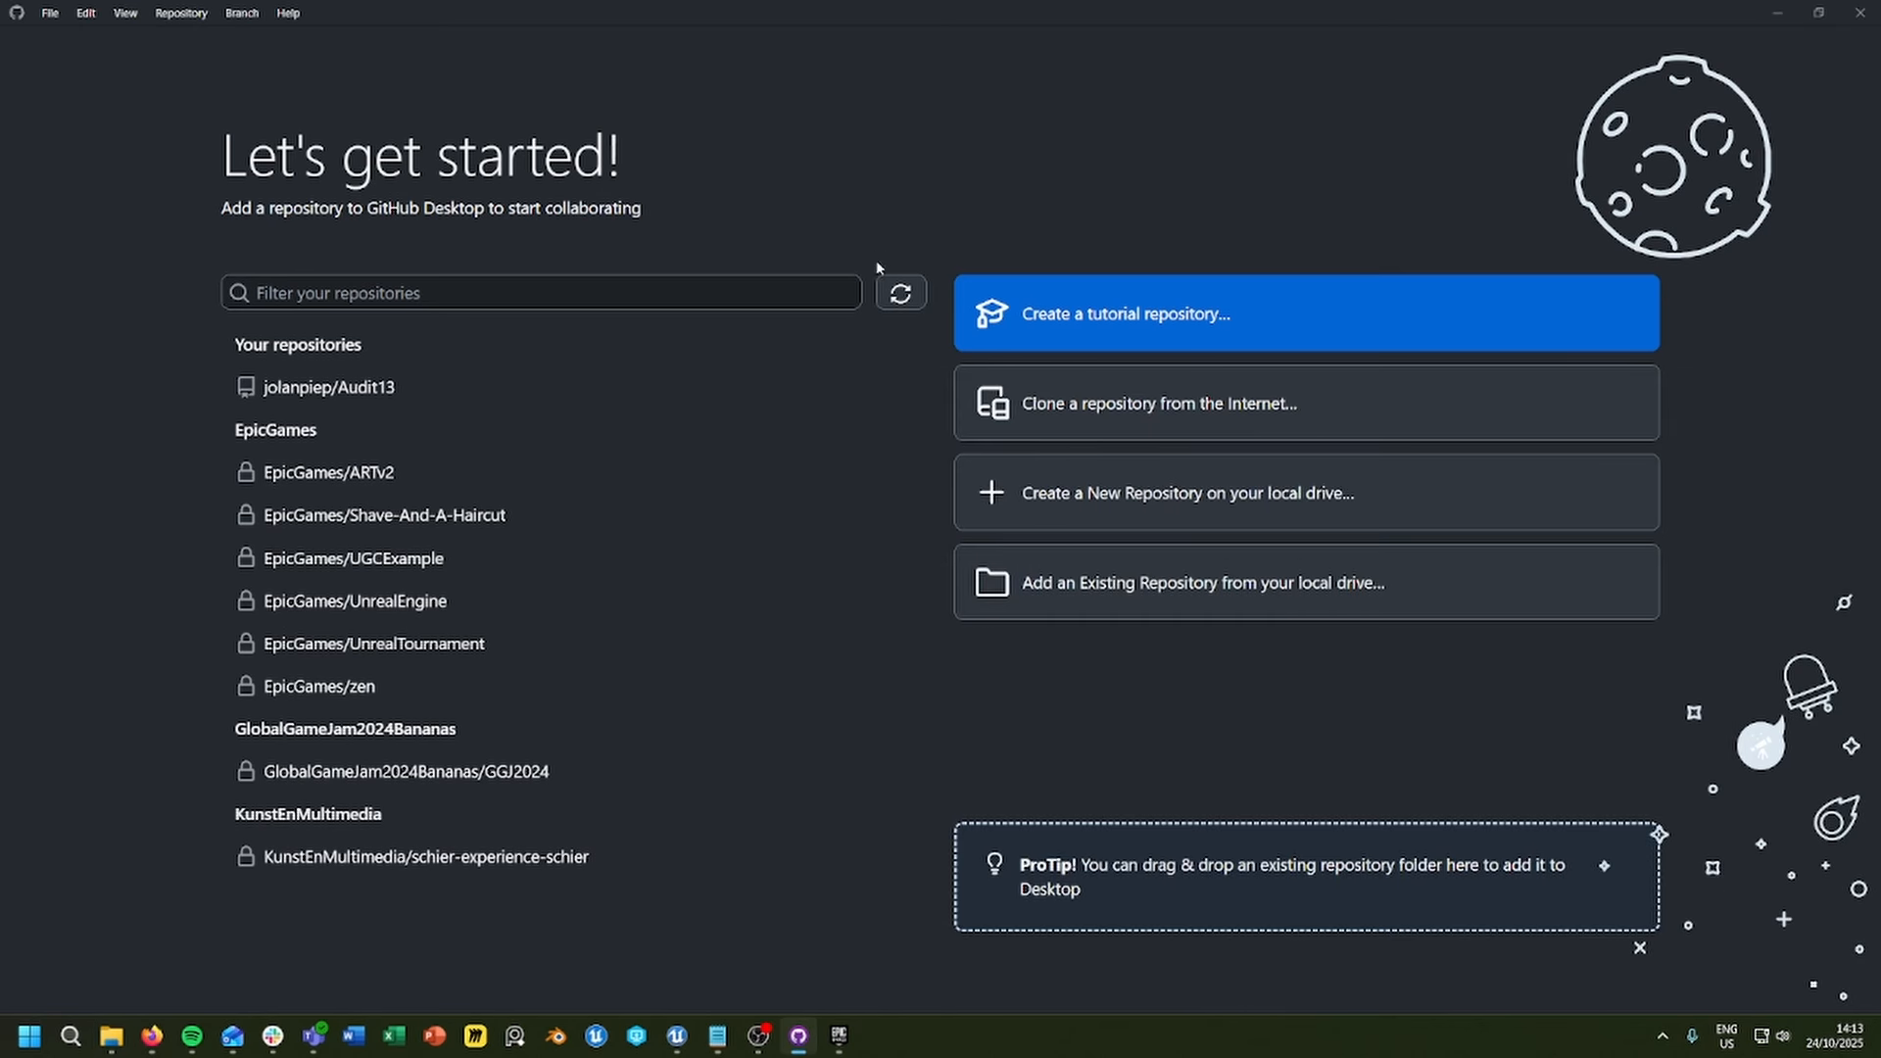
Step: Start a new repository on the local drive and set its local path to the parent folder of JolanNixxesProject
left_click(982, 501)
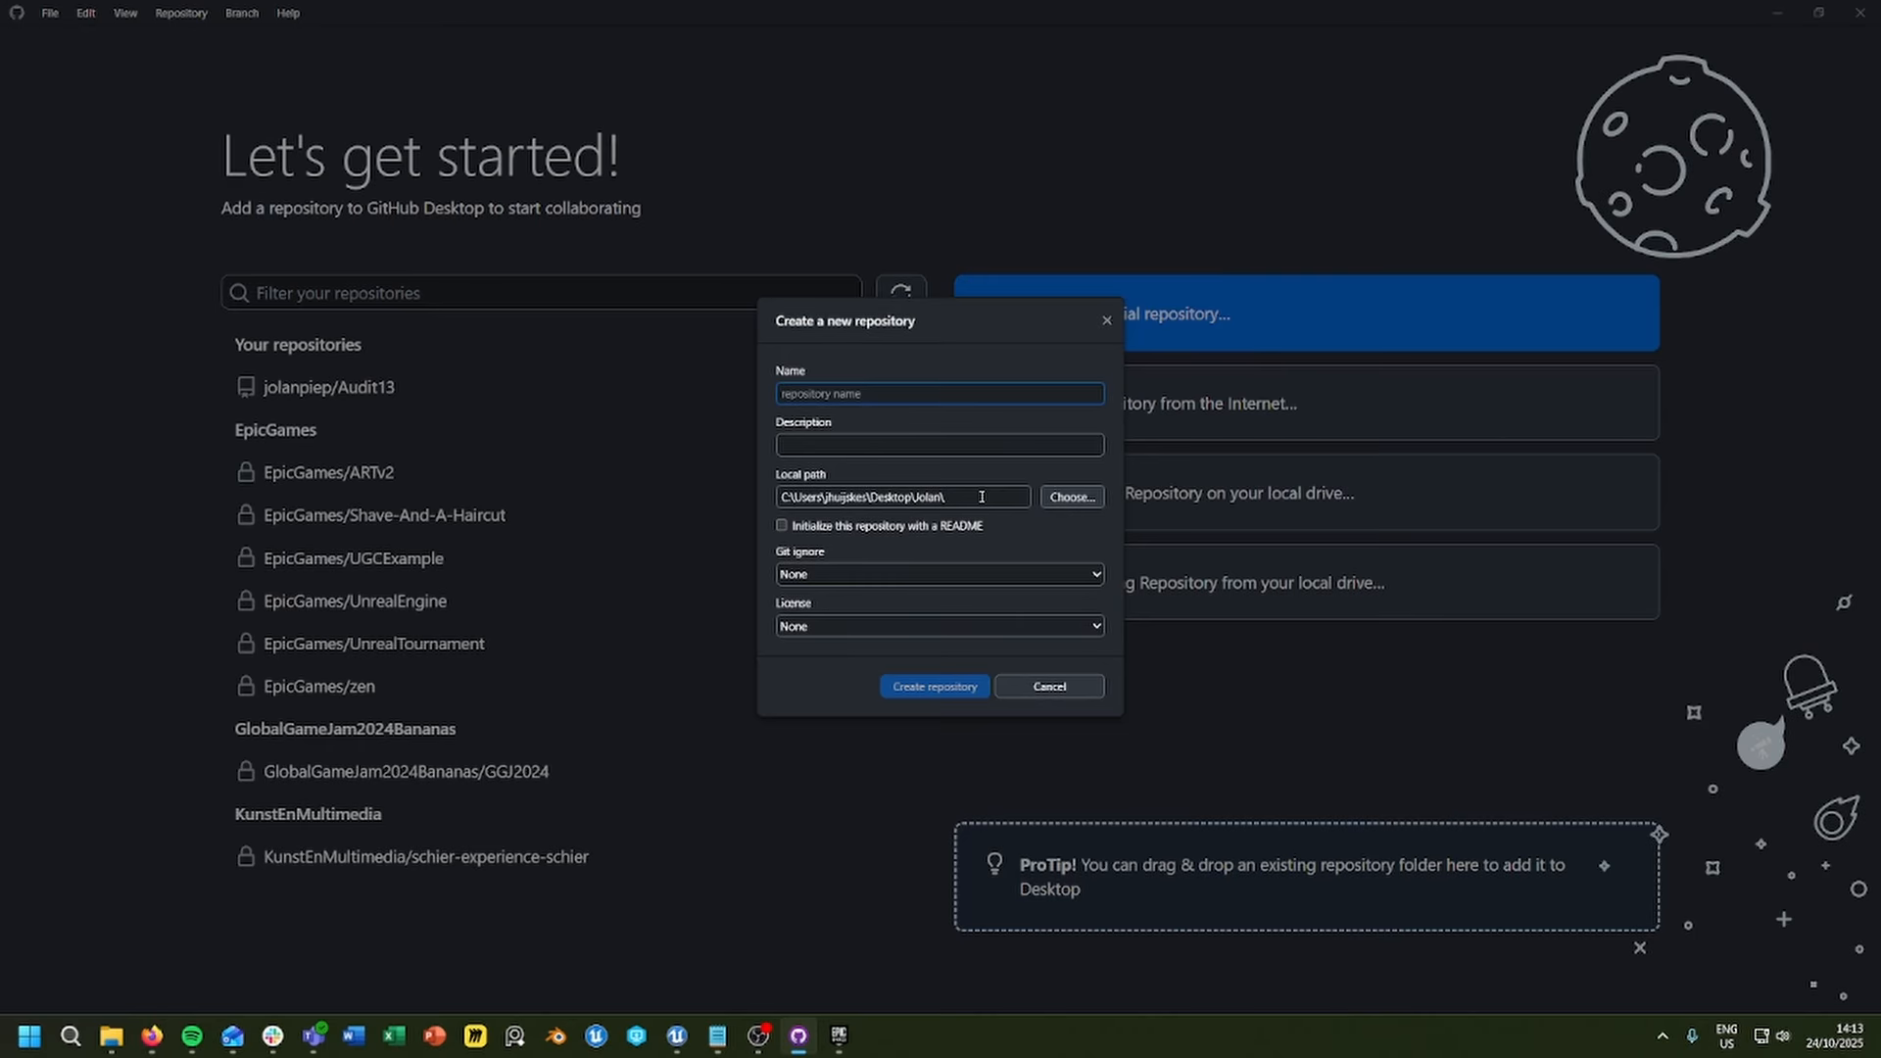
left_click(1074, 496)
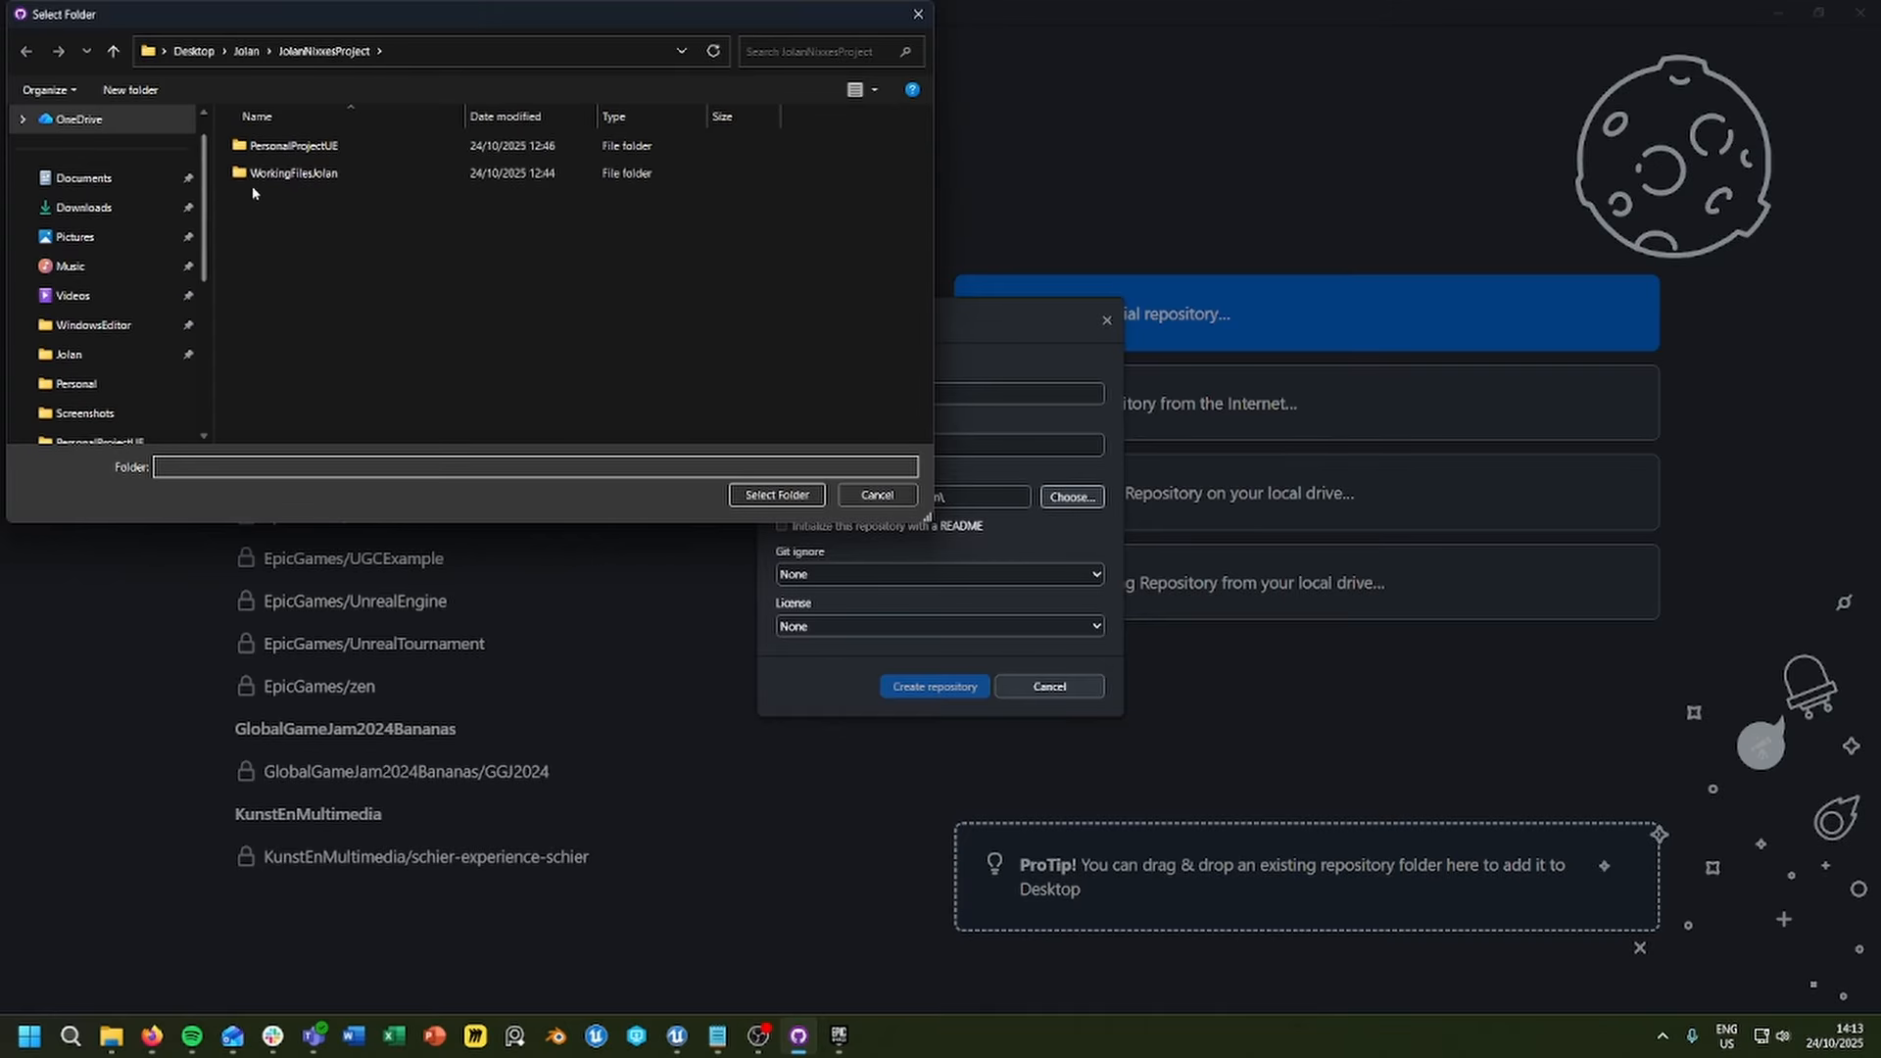
left_click(765, 498)
left_click_drag(945, 497, 1060, 505)
key("ctrl+c")
key("BackSpace")
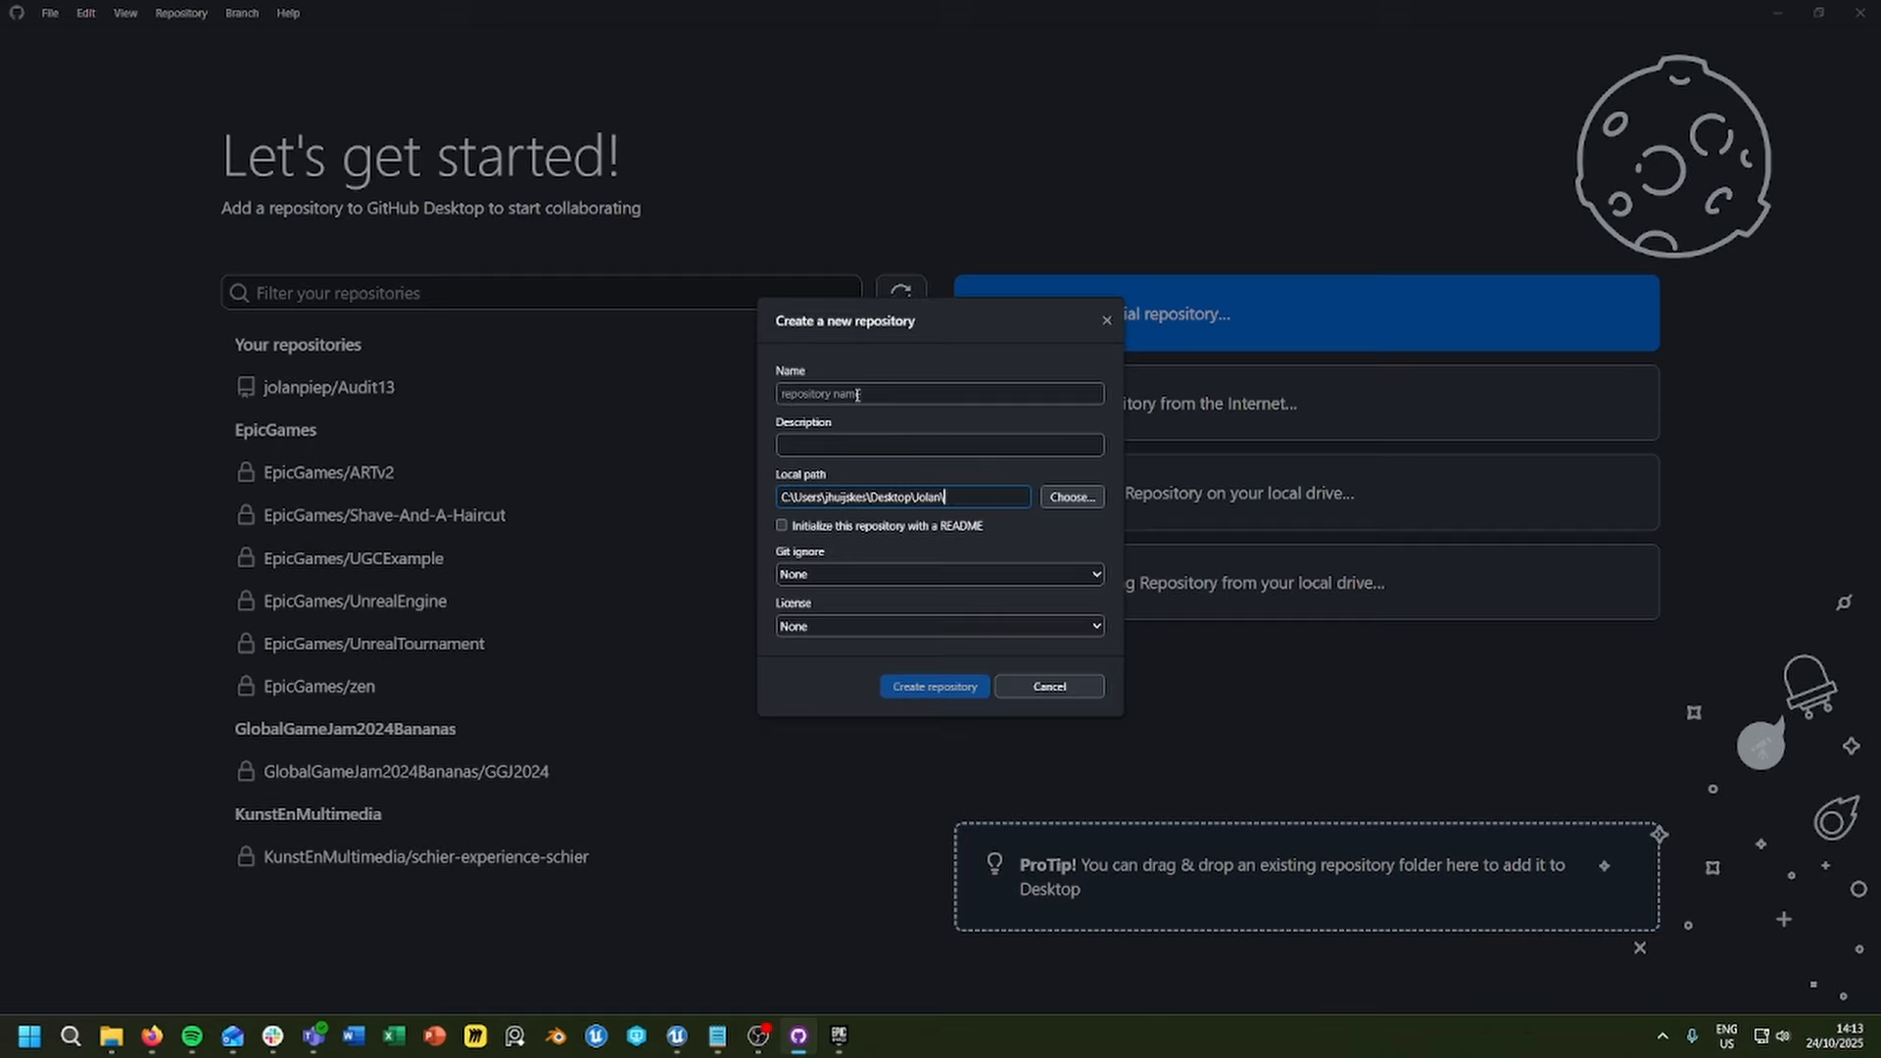
Step: Name the new repository JolanNixxesProject, matching the existing project folder
left_click(836, 392)
key("ctrl+v")
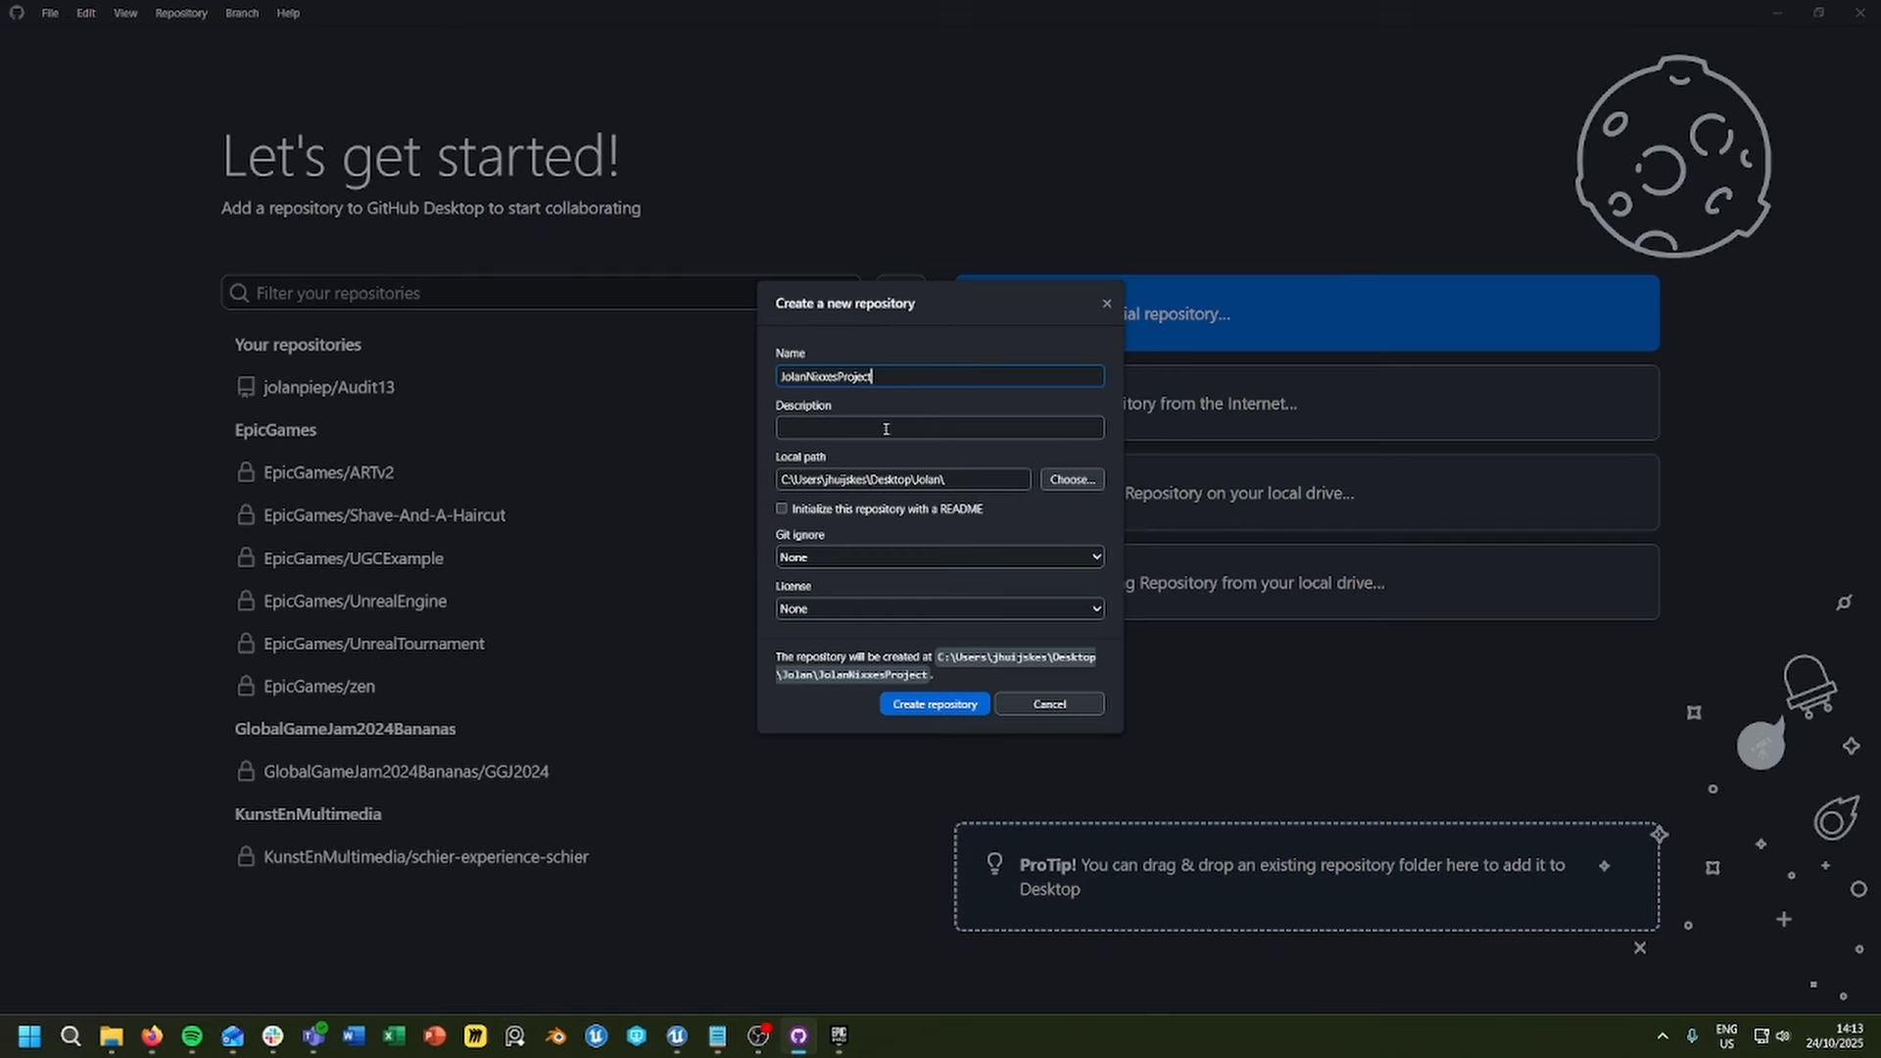
left_click(794, 403)
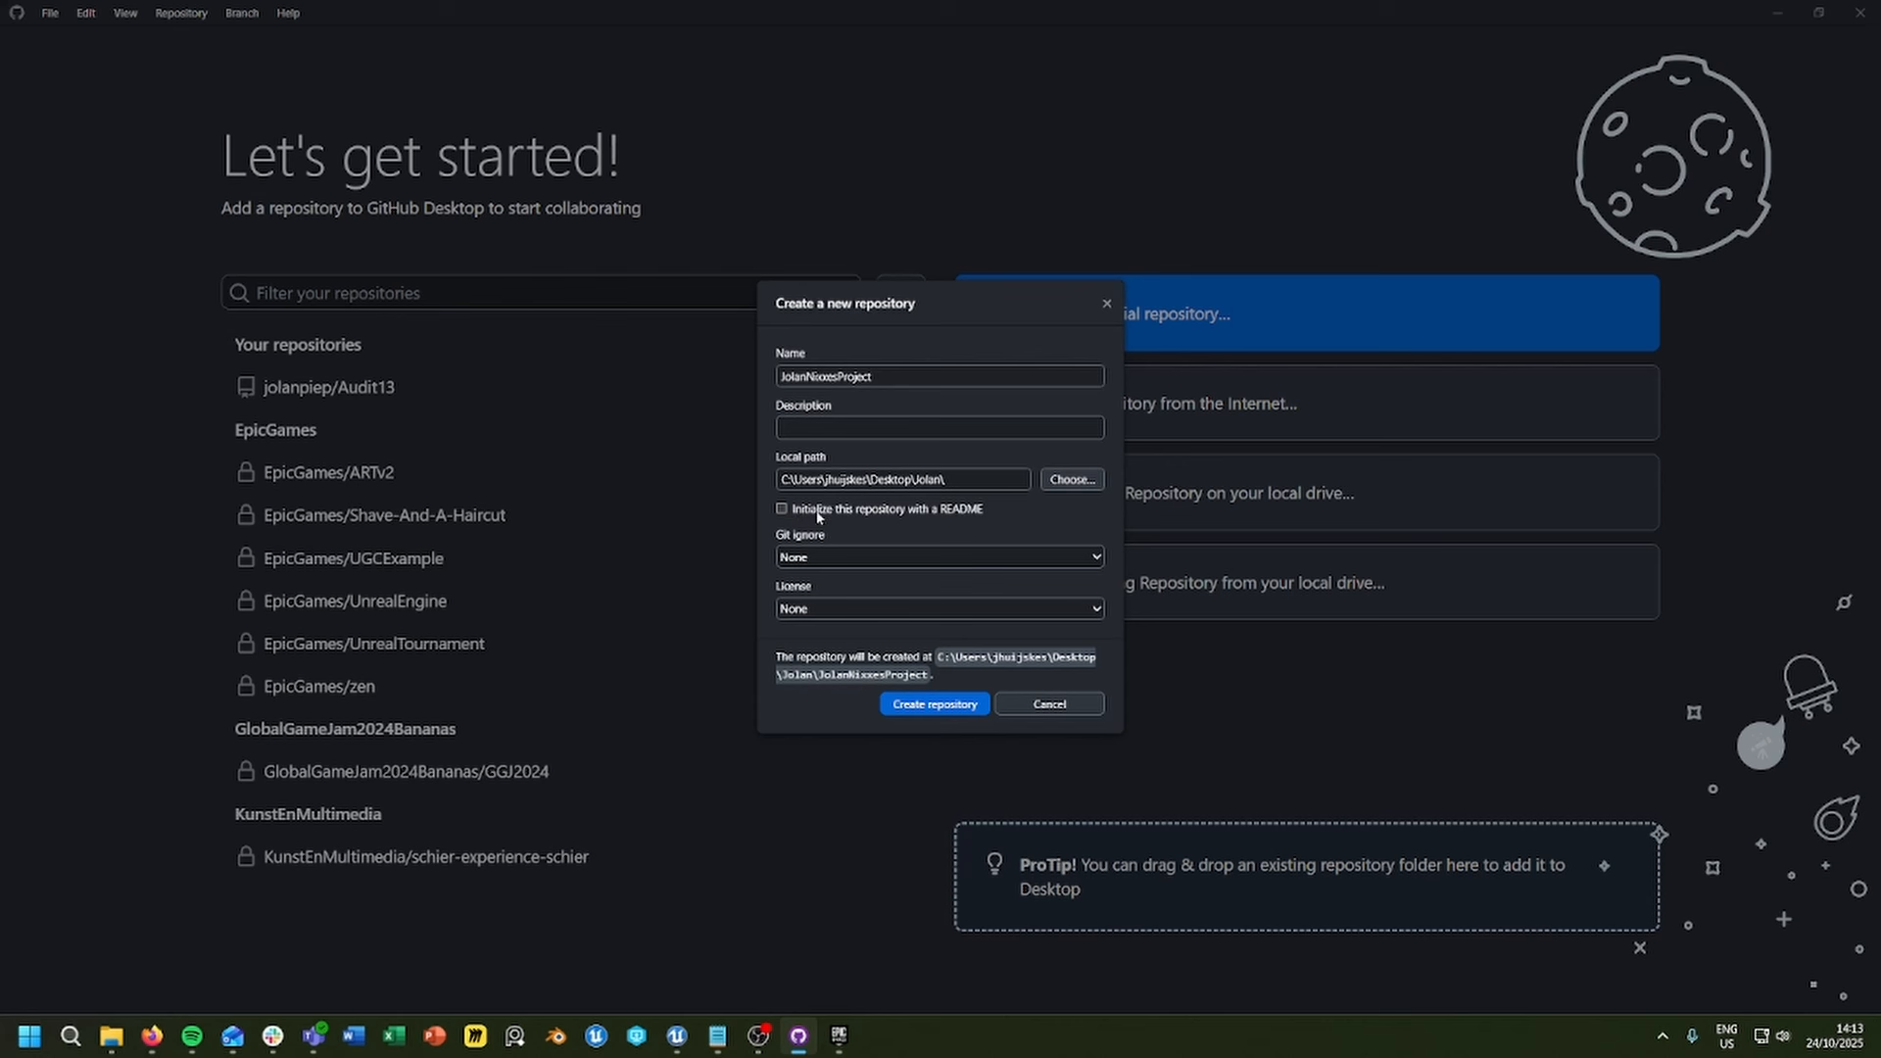
Step: Choose the UnrealEngine Git ignore template and create the repository
left_click(828, 563)
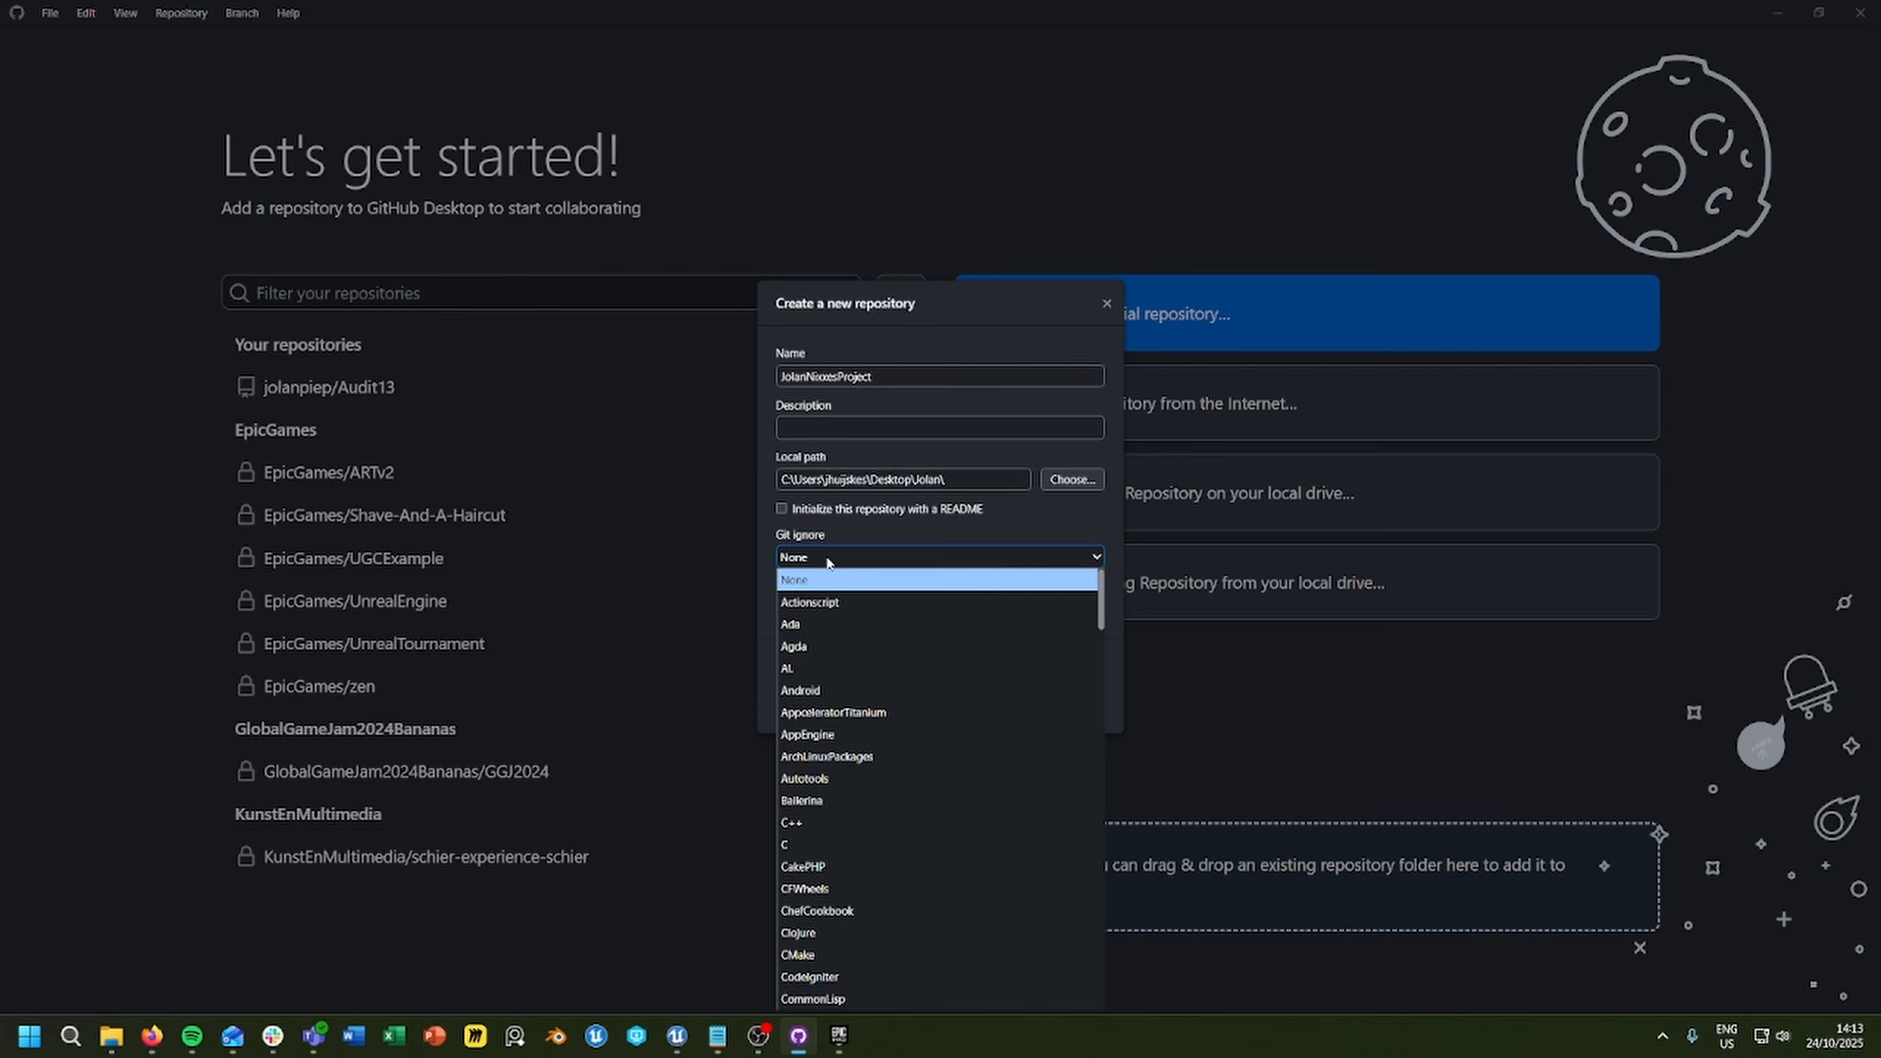
type("unr")
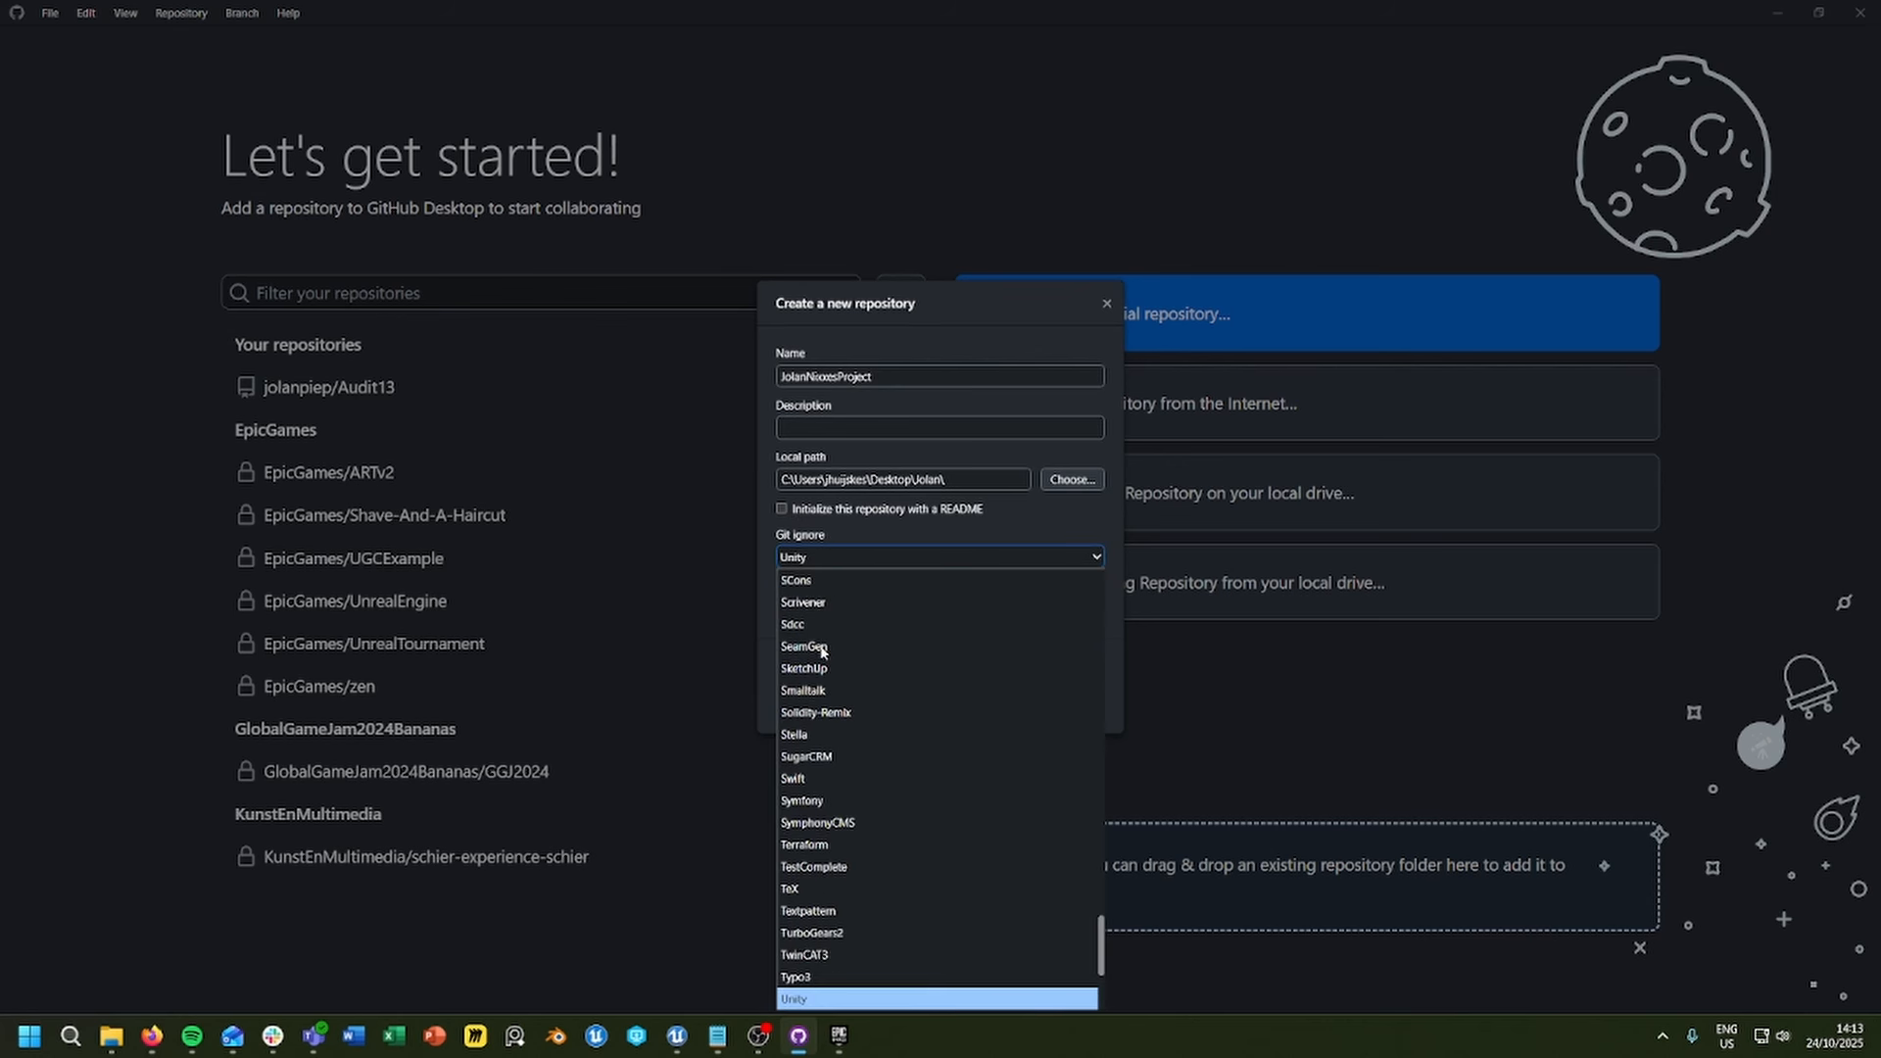
left_click(832, 999)
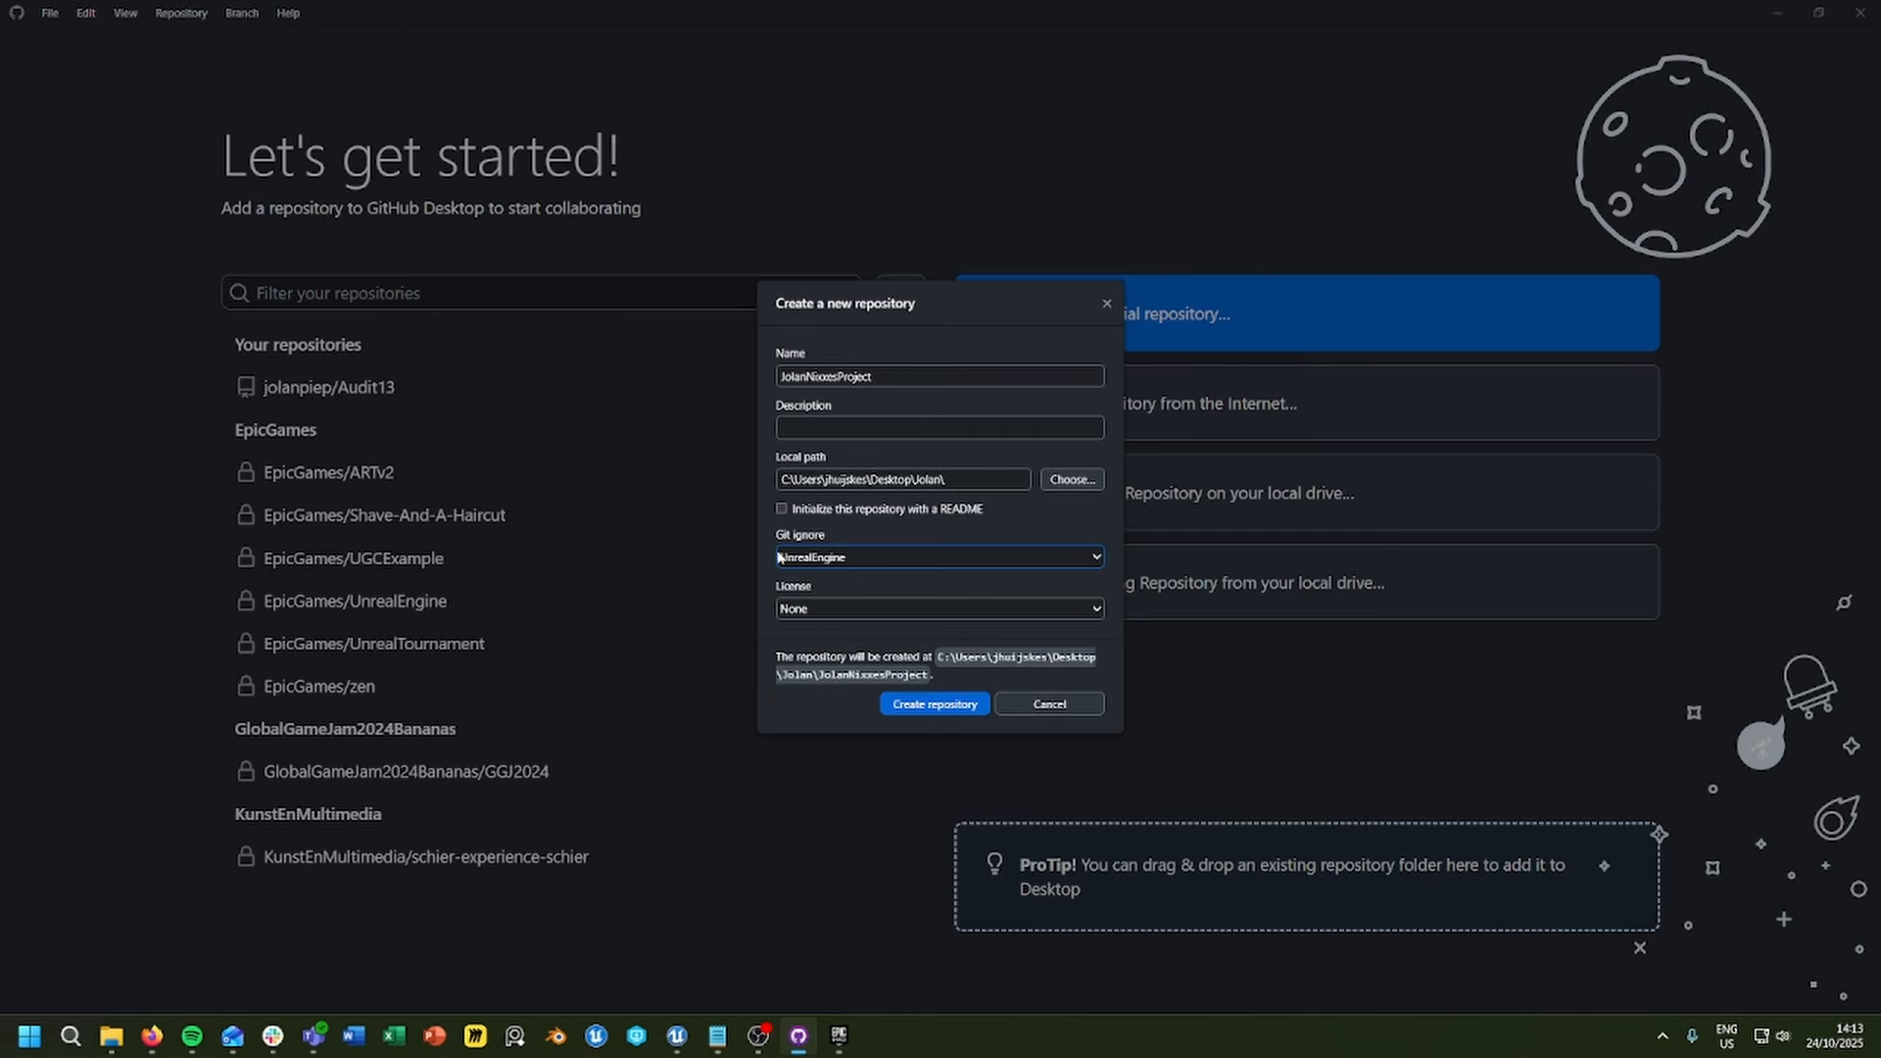
left_click(907, 712)
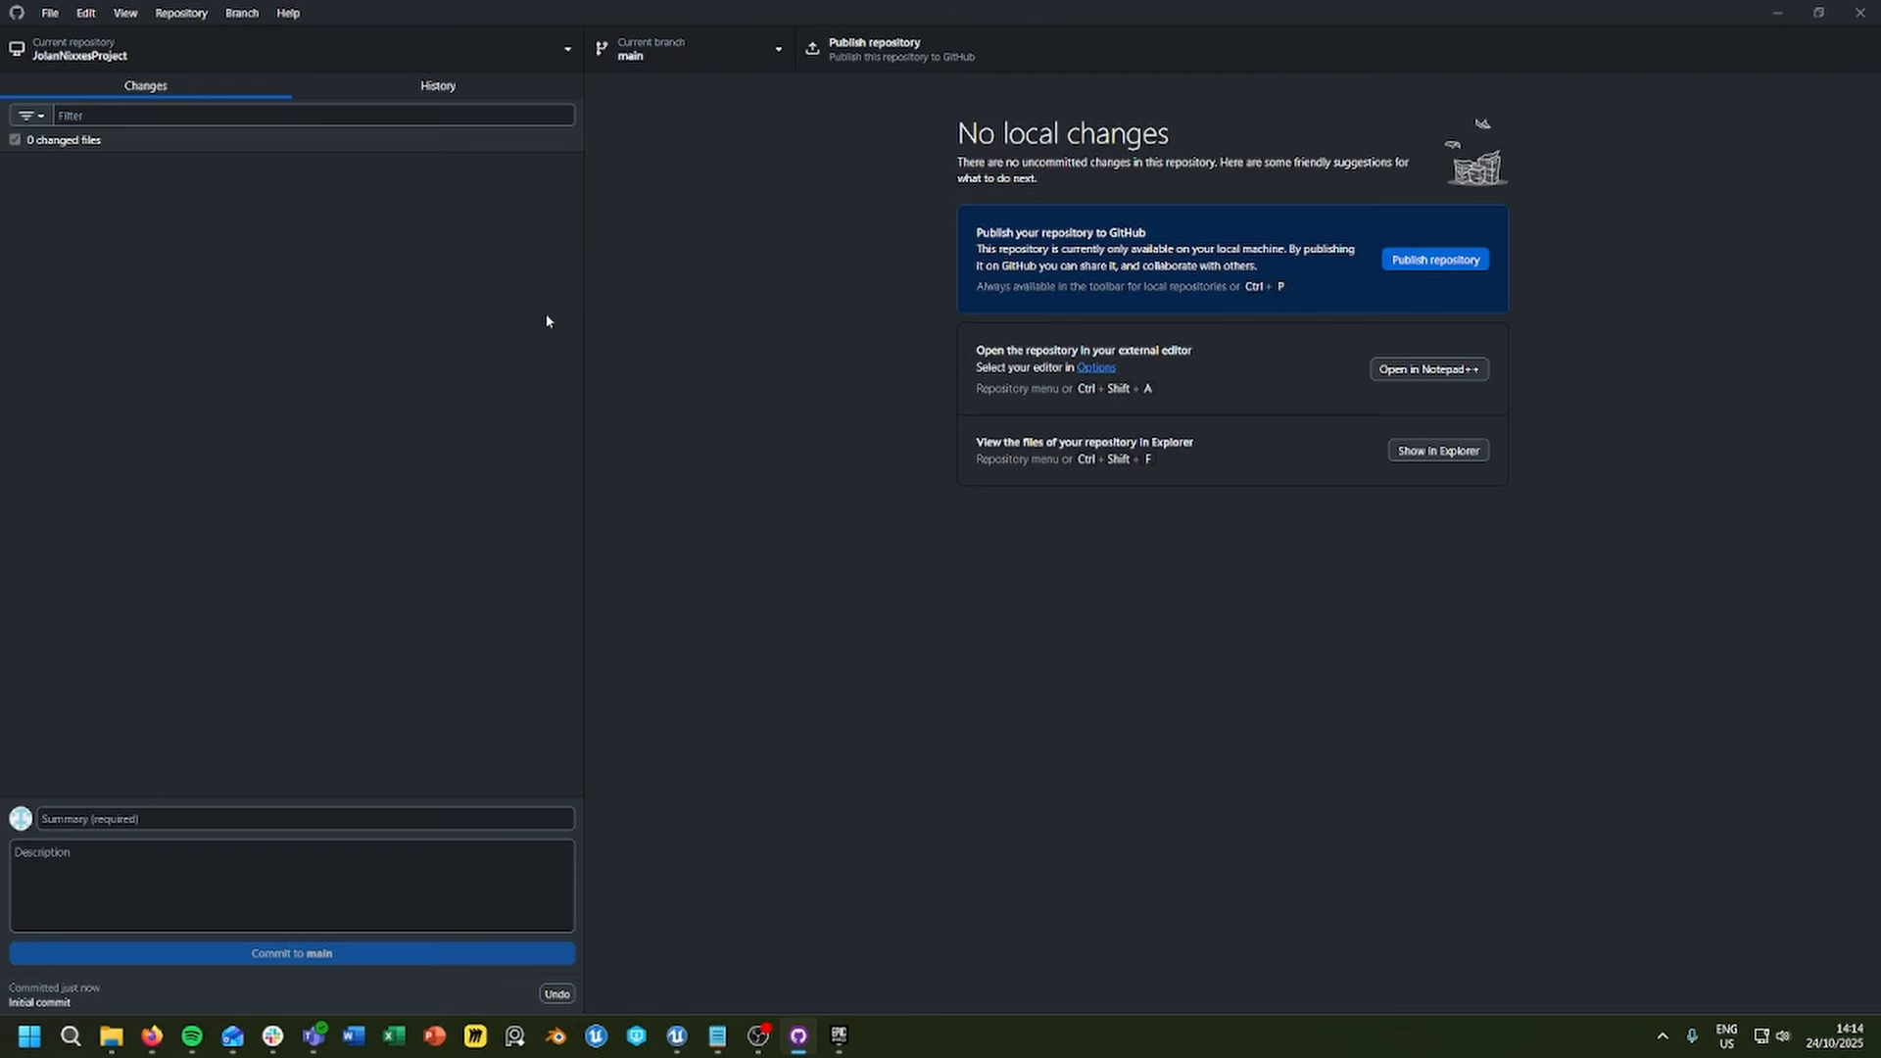
Step: Undo the initial commit from the repository's history
left_click(473, 93)
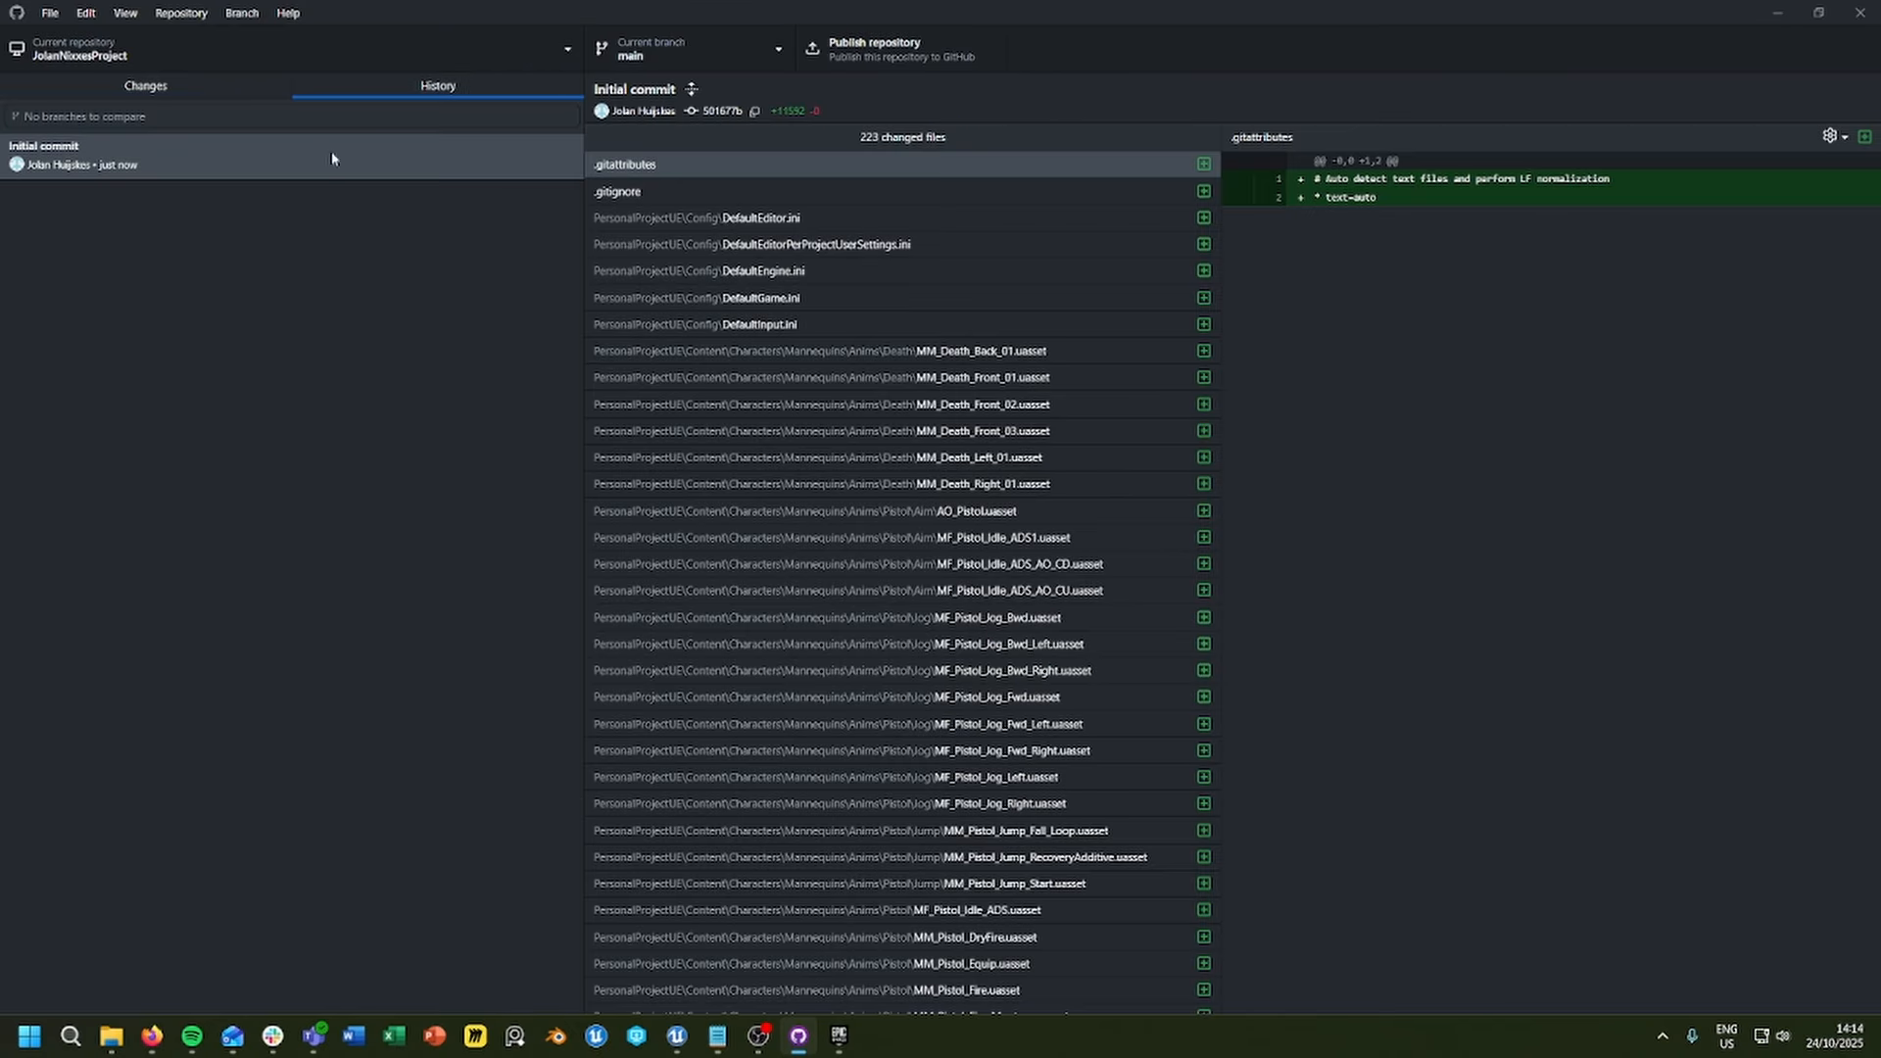
right_click(177, 164)
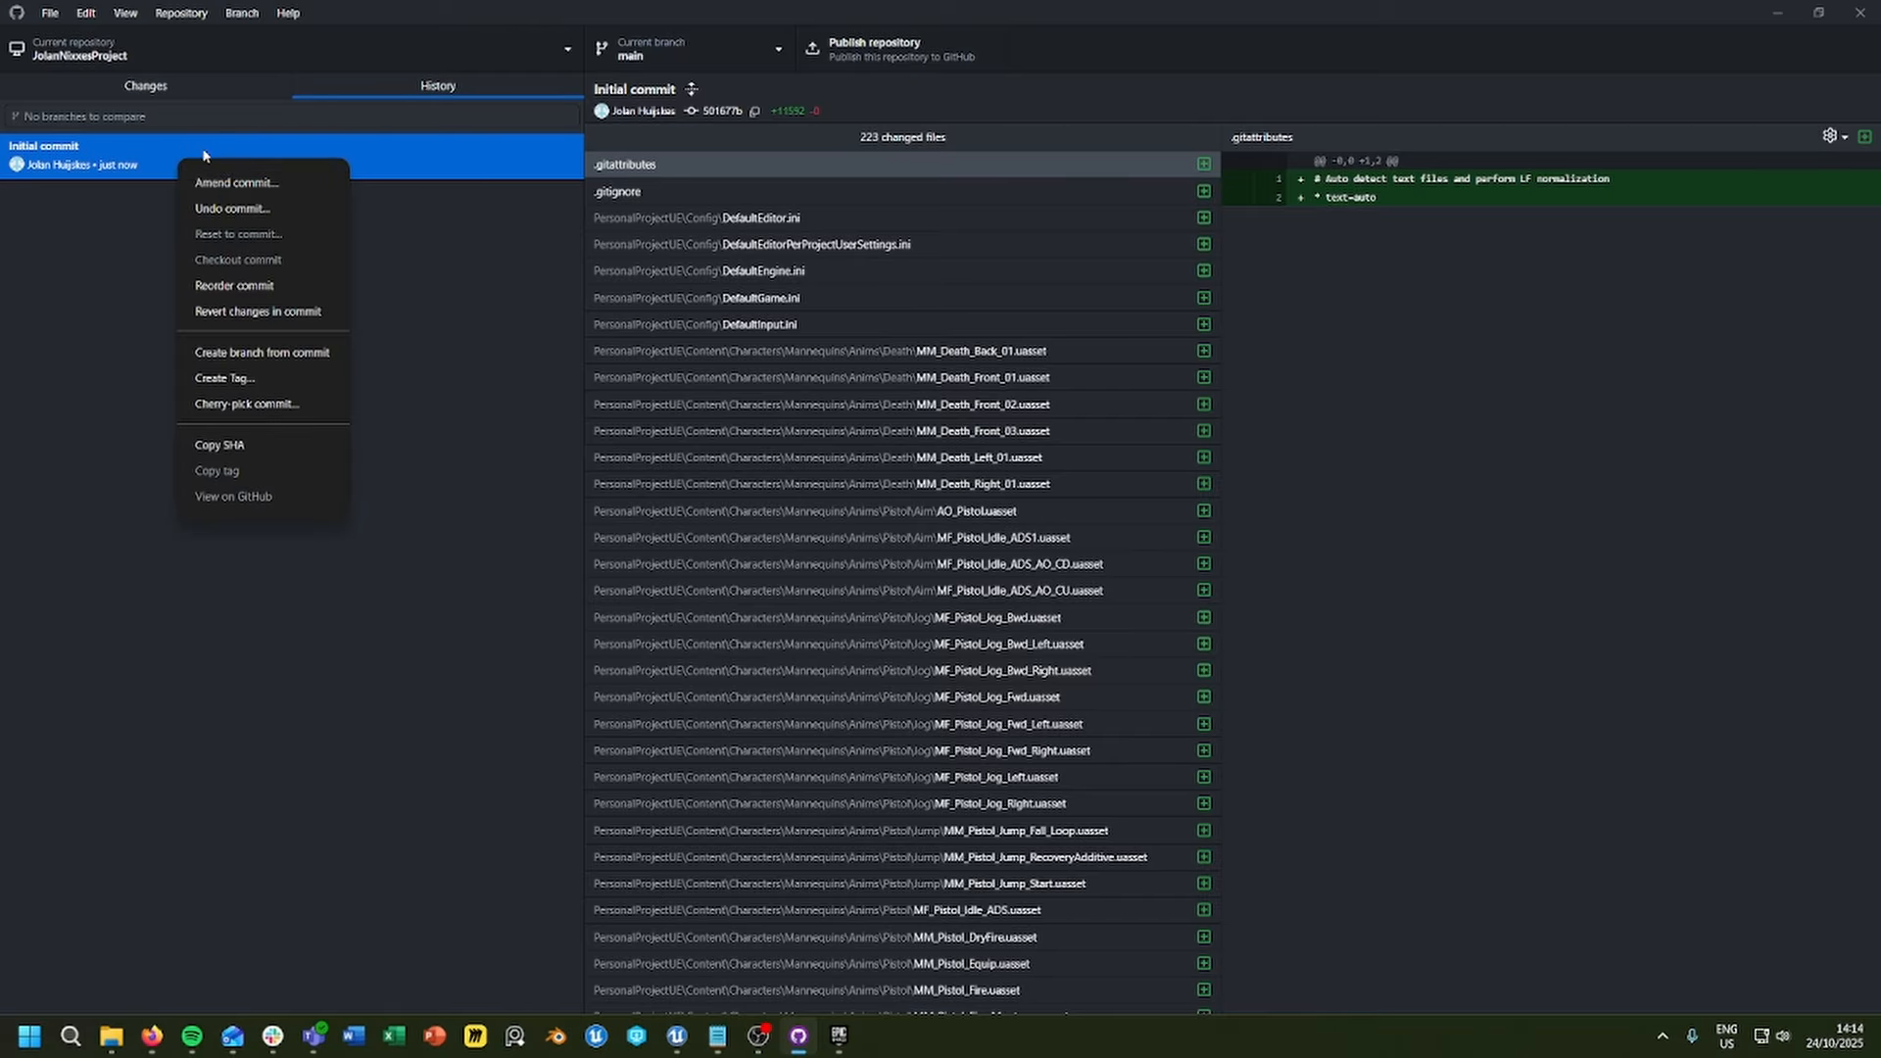
left_click(242, 210)
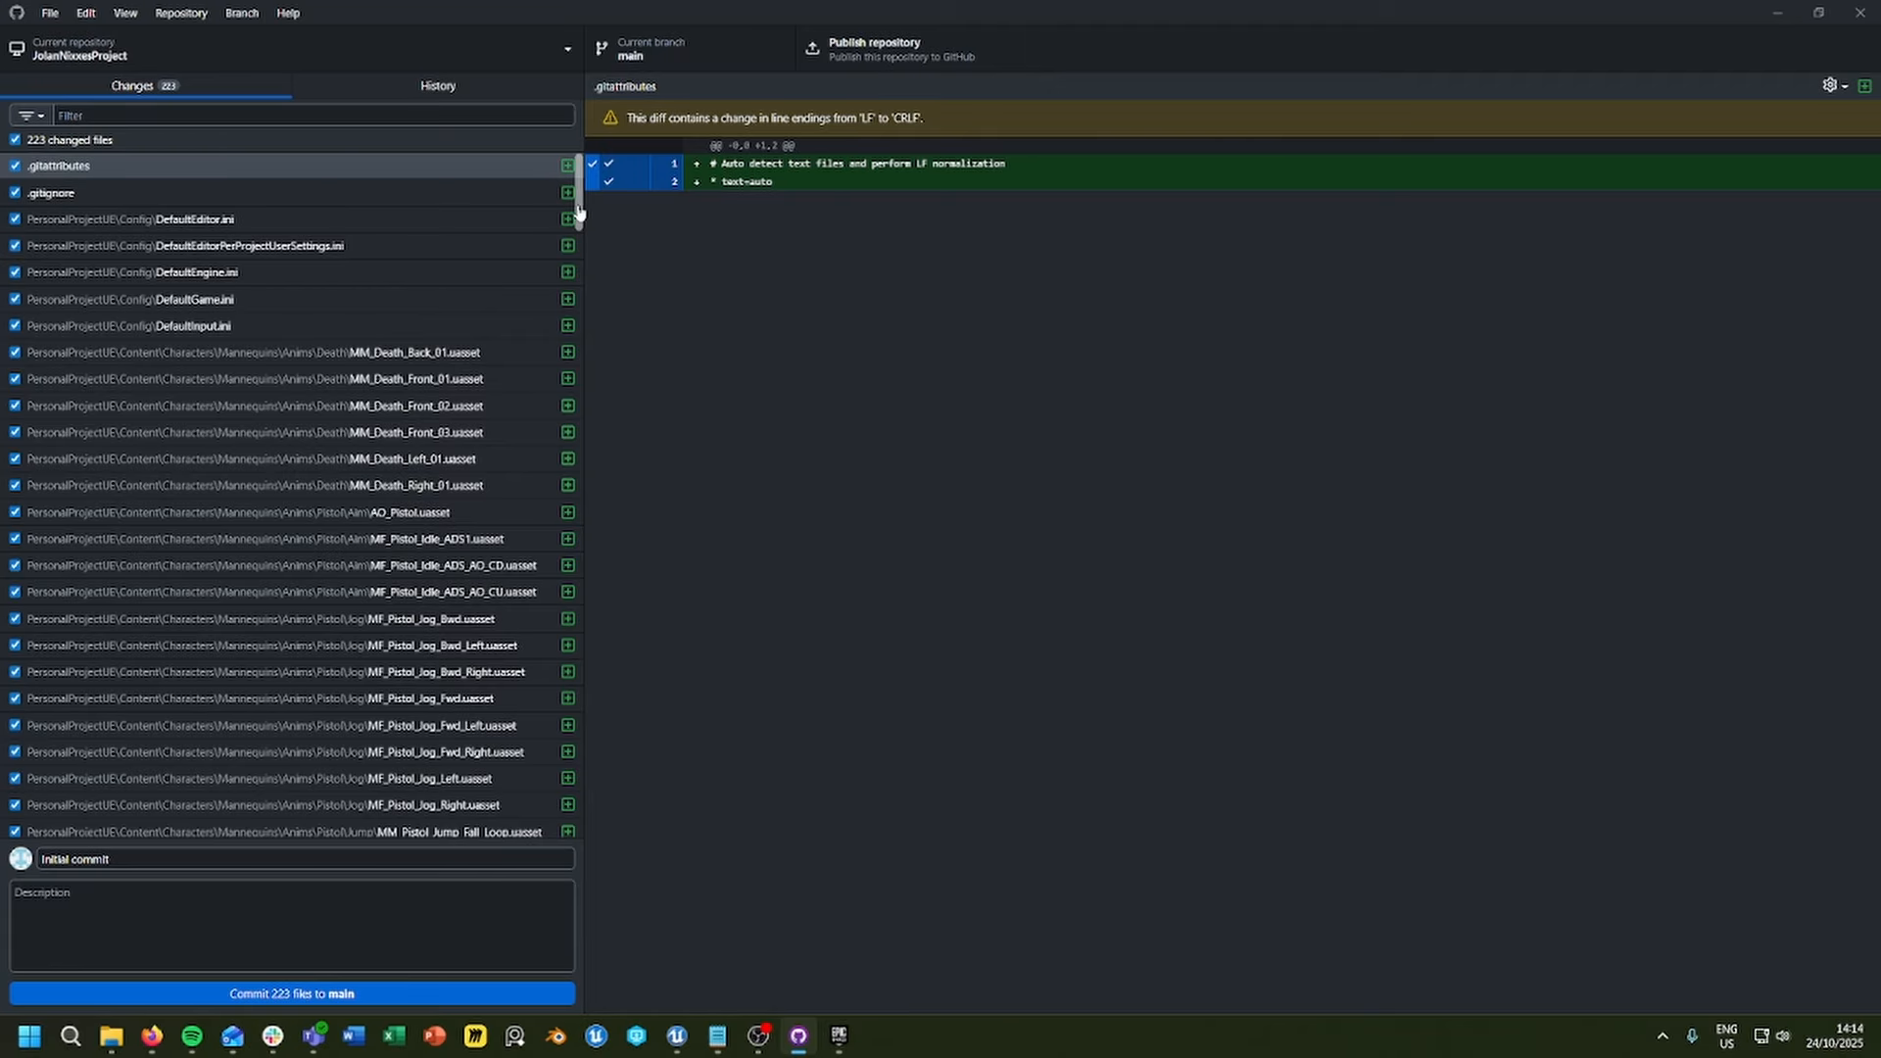
Step: Examine the changed files for unneeded DerivedDataCache, Intermediate and Saved files and the Blockout.blend1 backup
left_click_drag(578, 211, 555, 731)
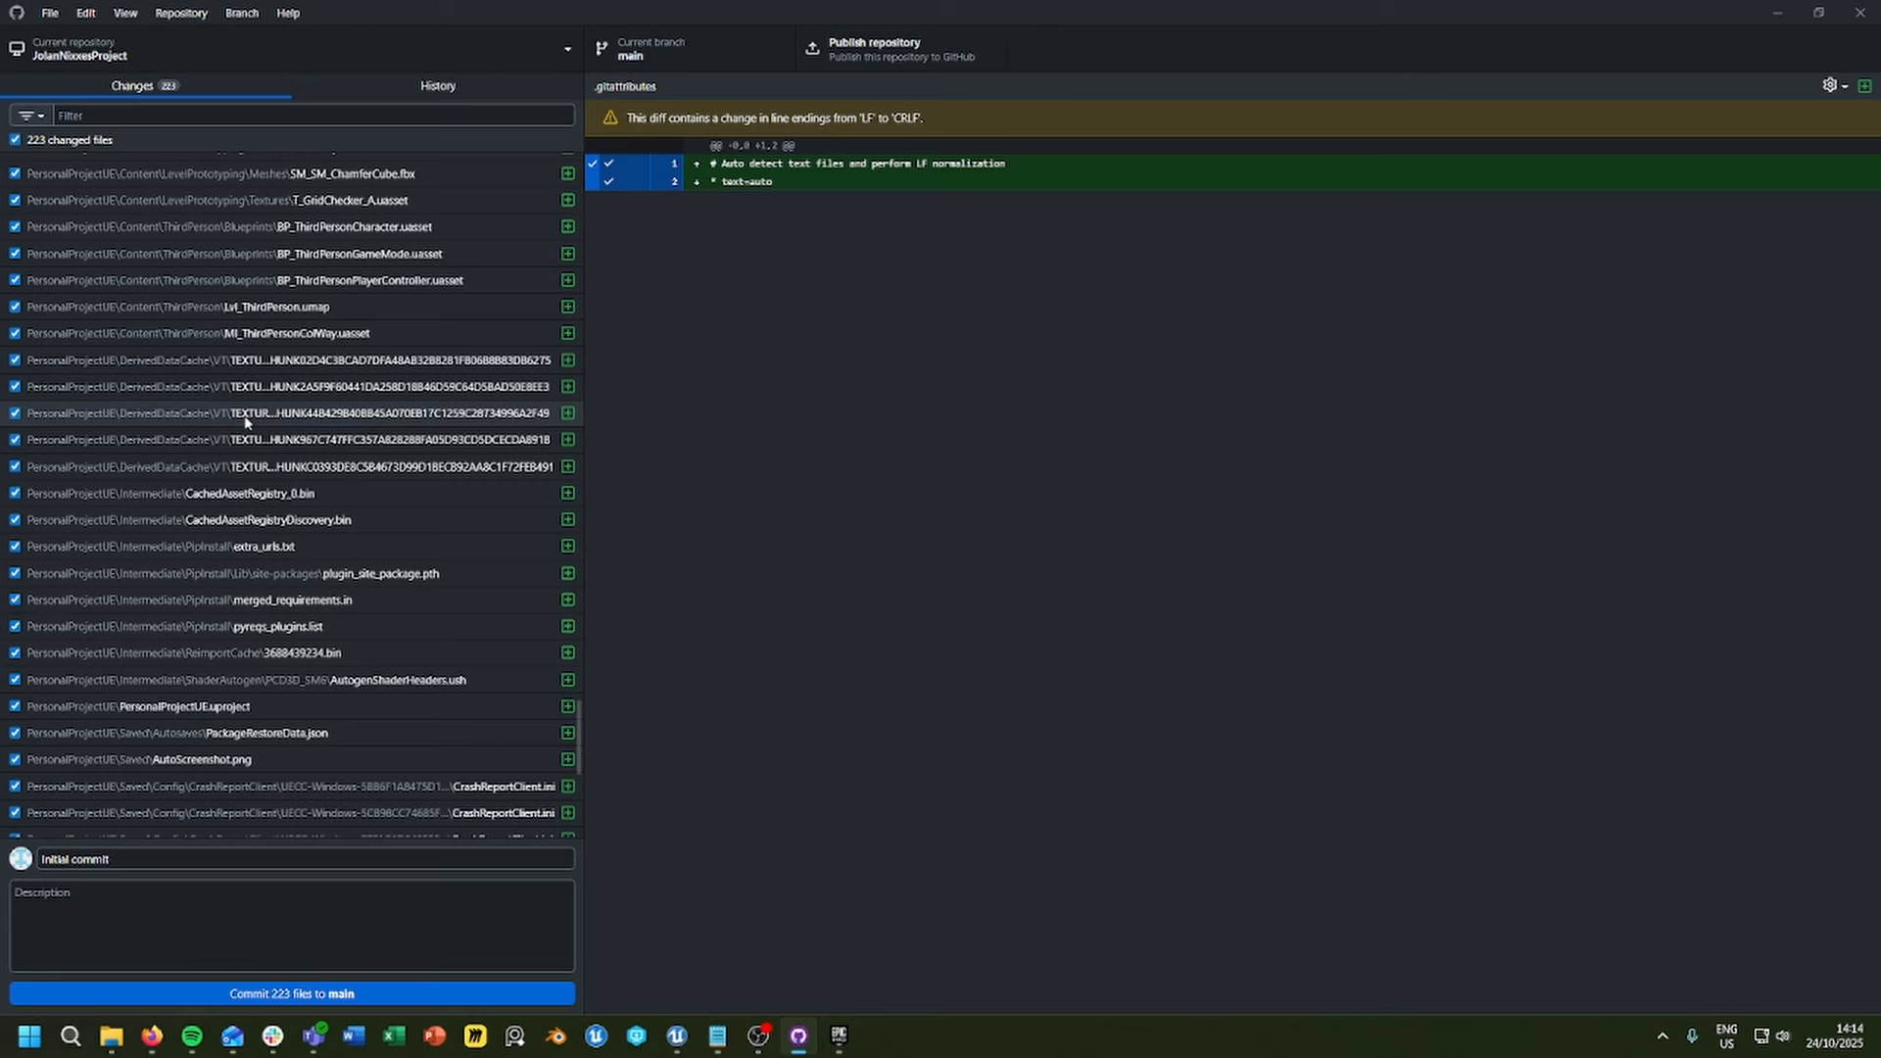
left_click(211, 360)
left_click(200, 681, "shift")
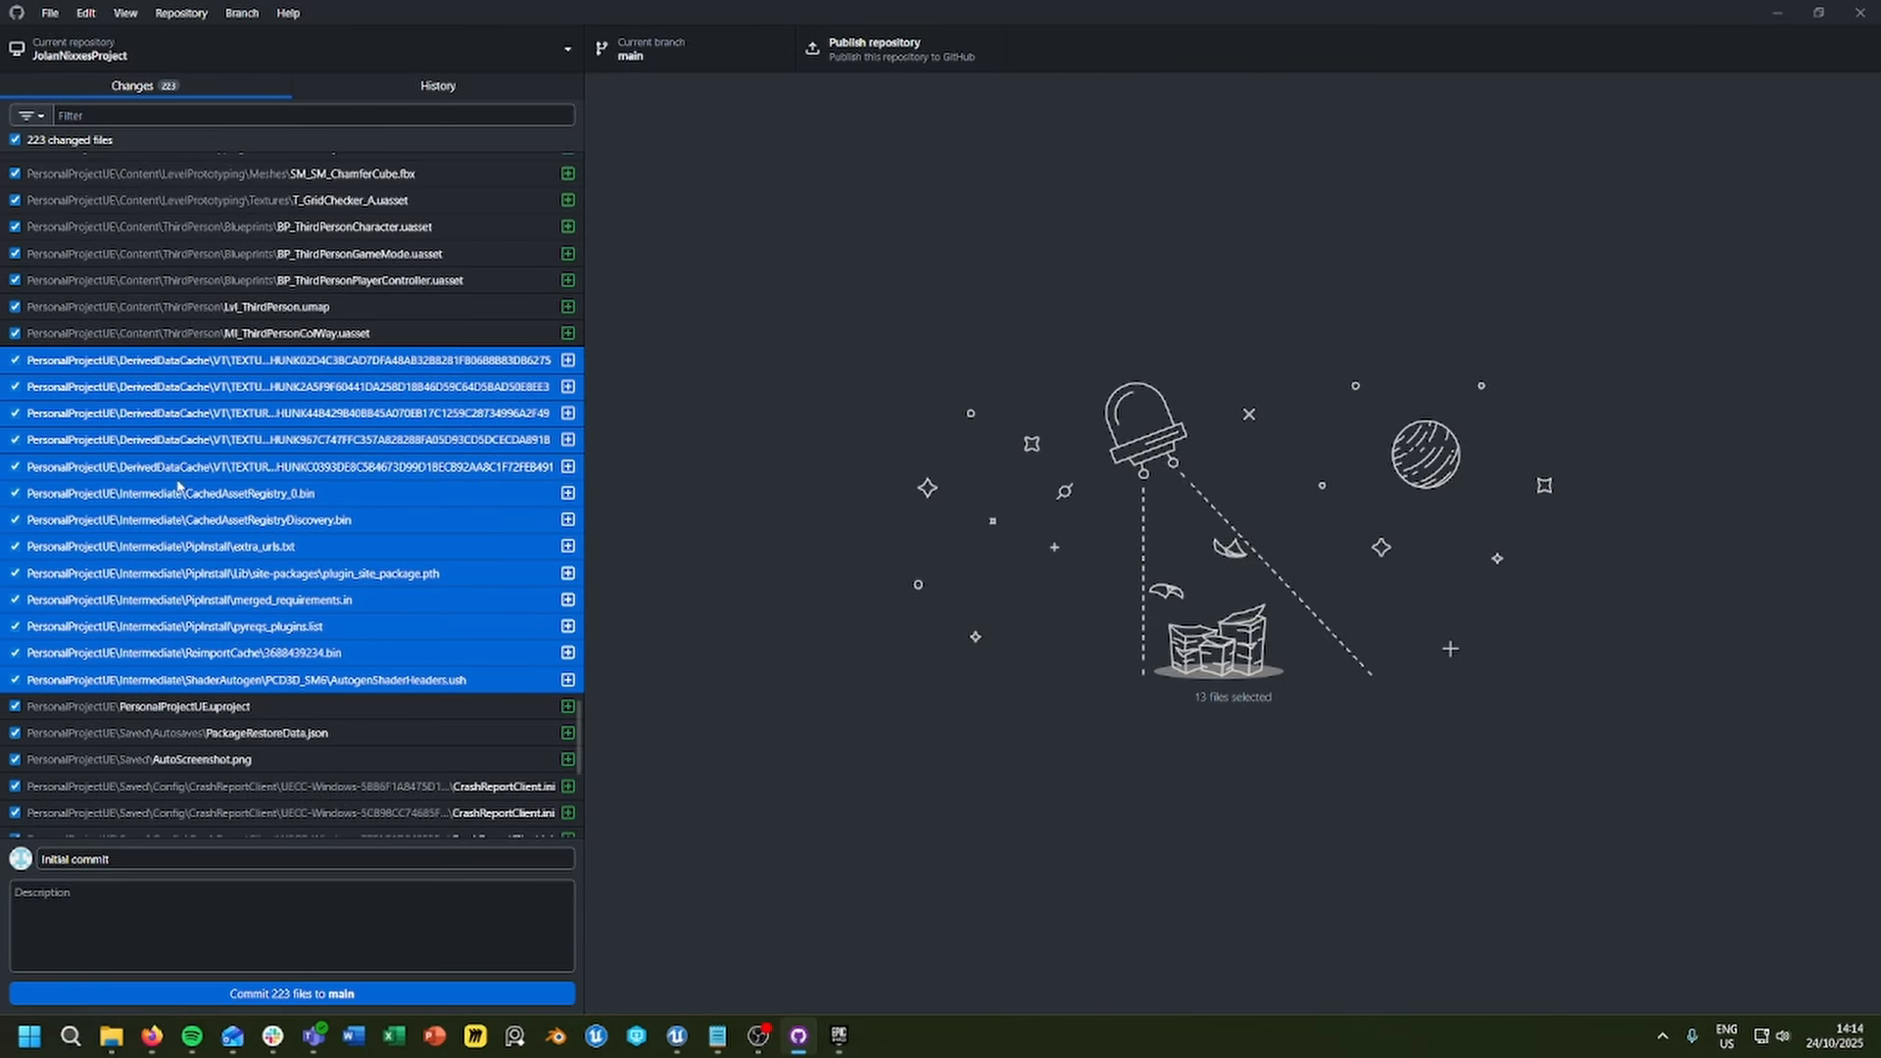
scroll(362, 678, "down", 1)
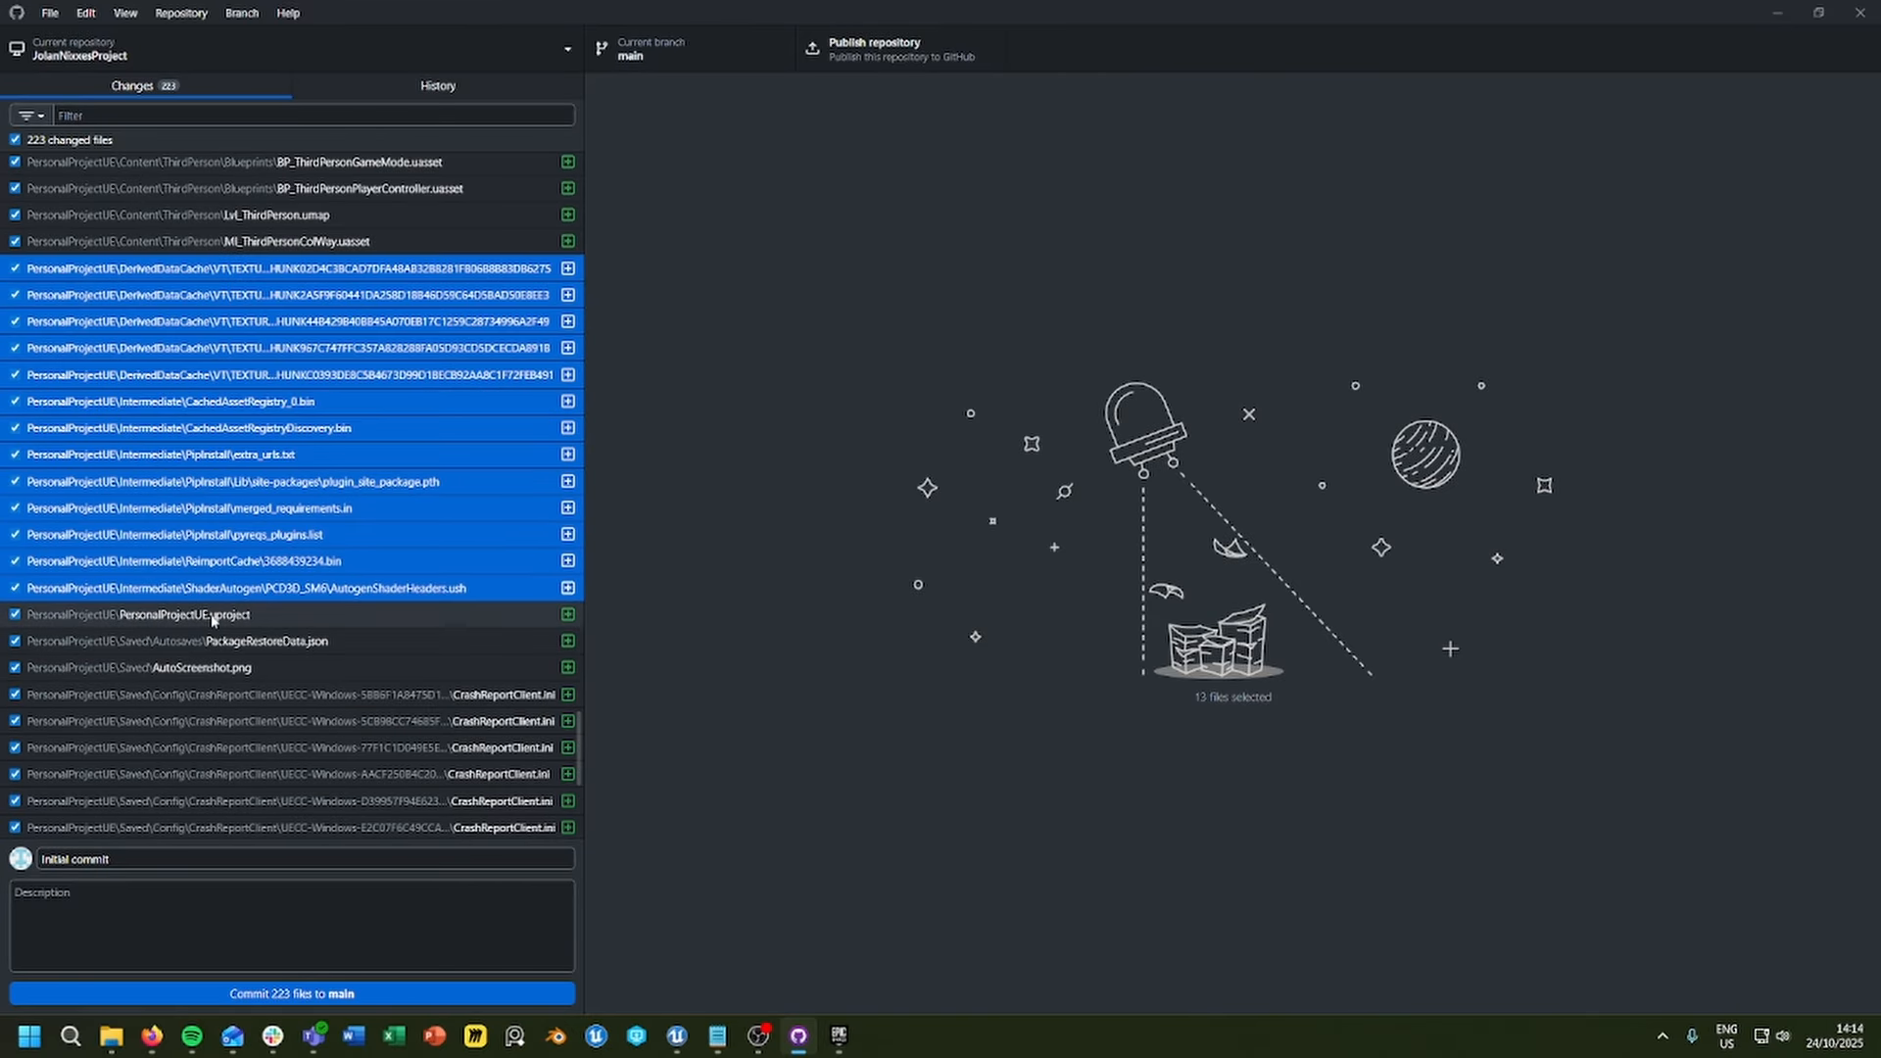
left_click(695, 588)
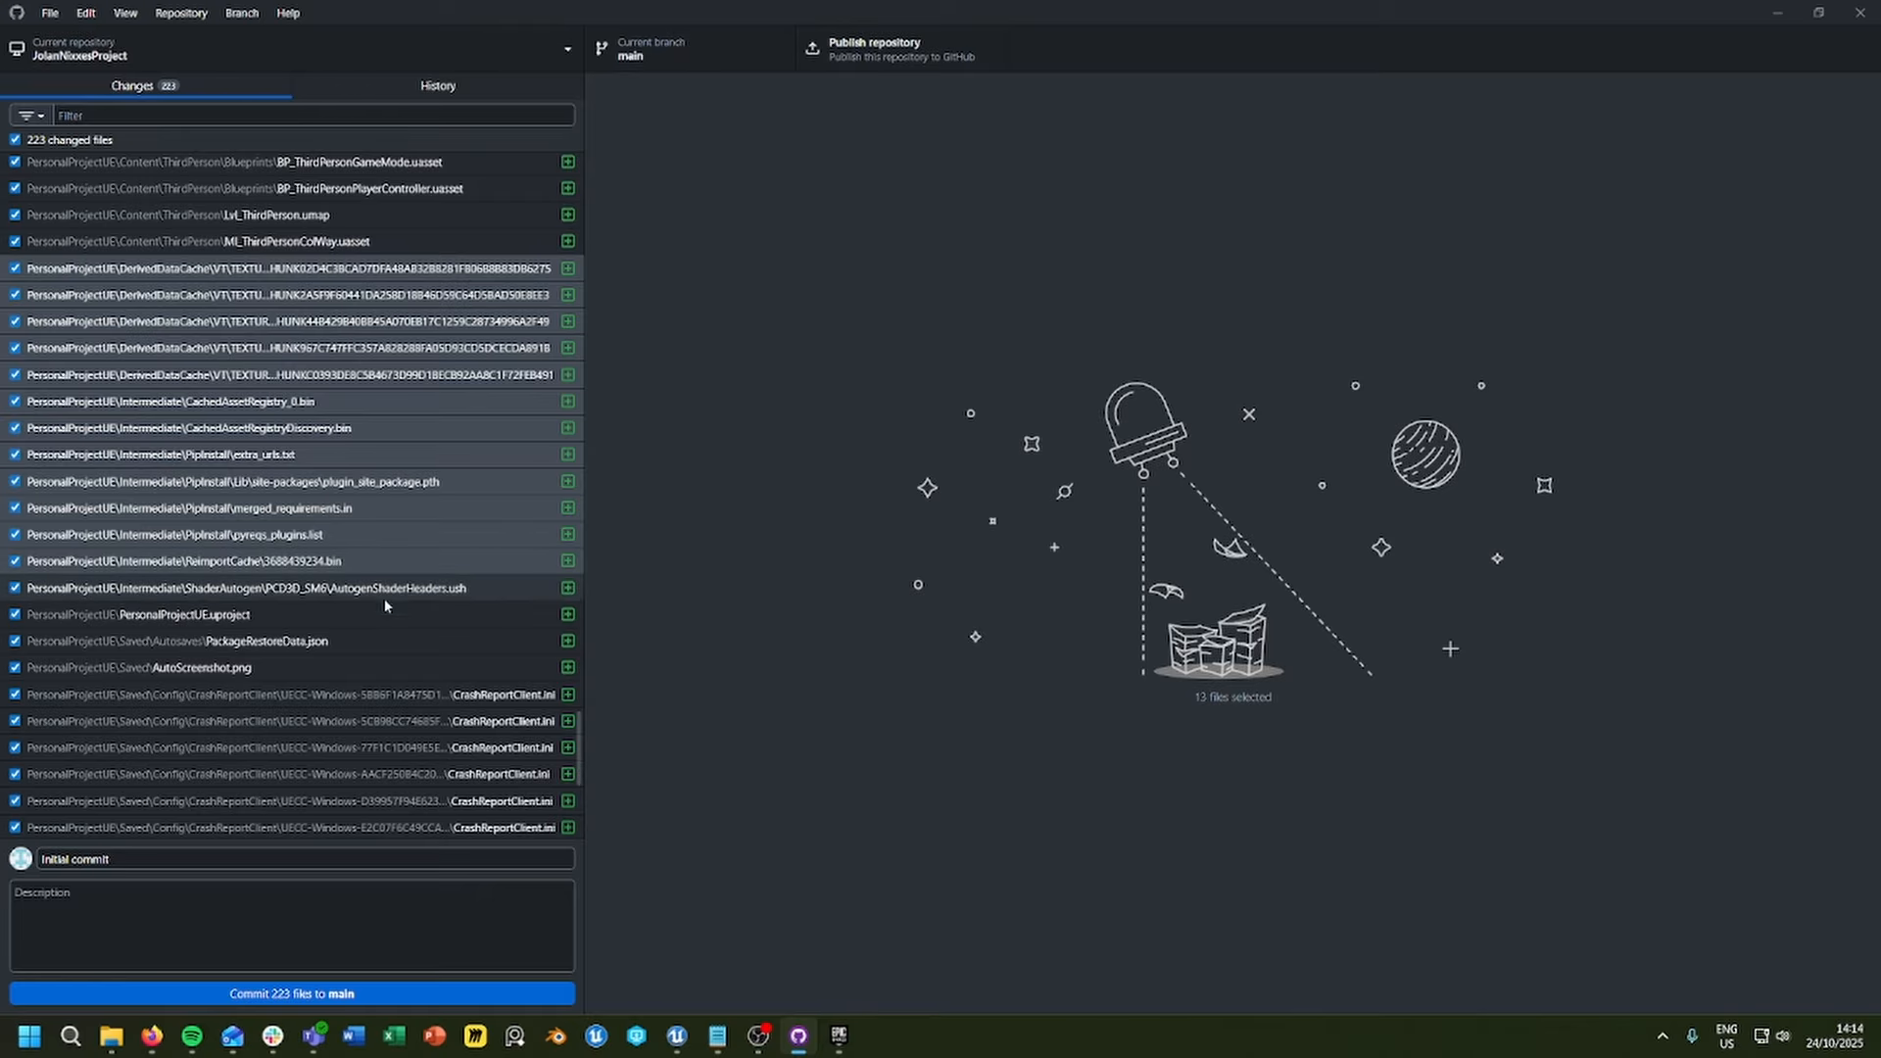
left_click(519, 589)
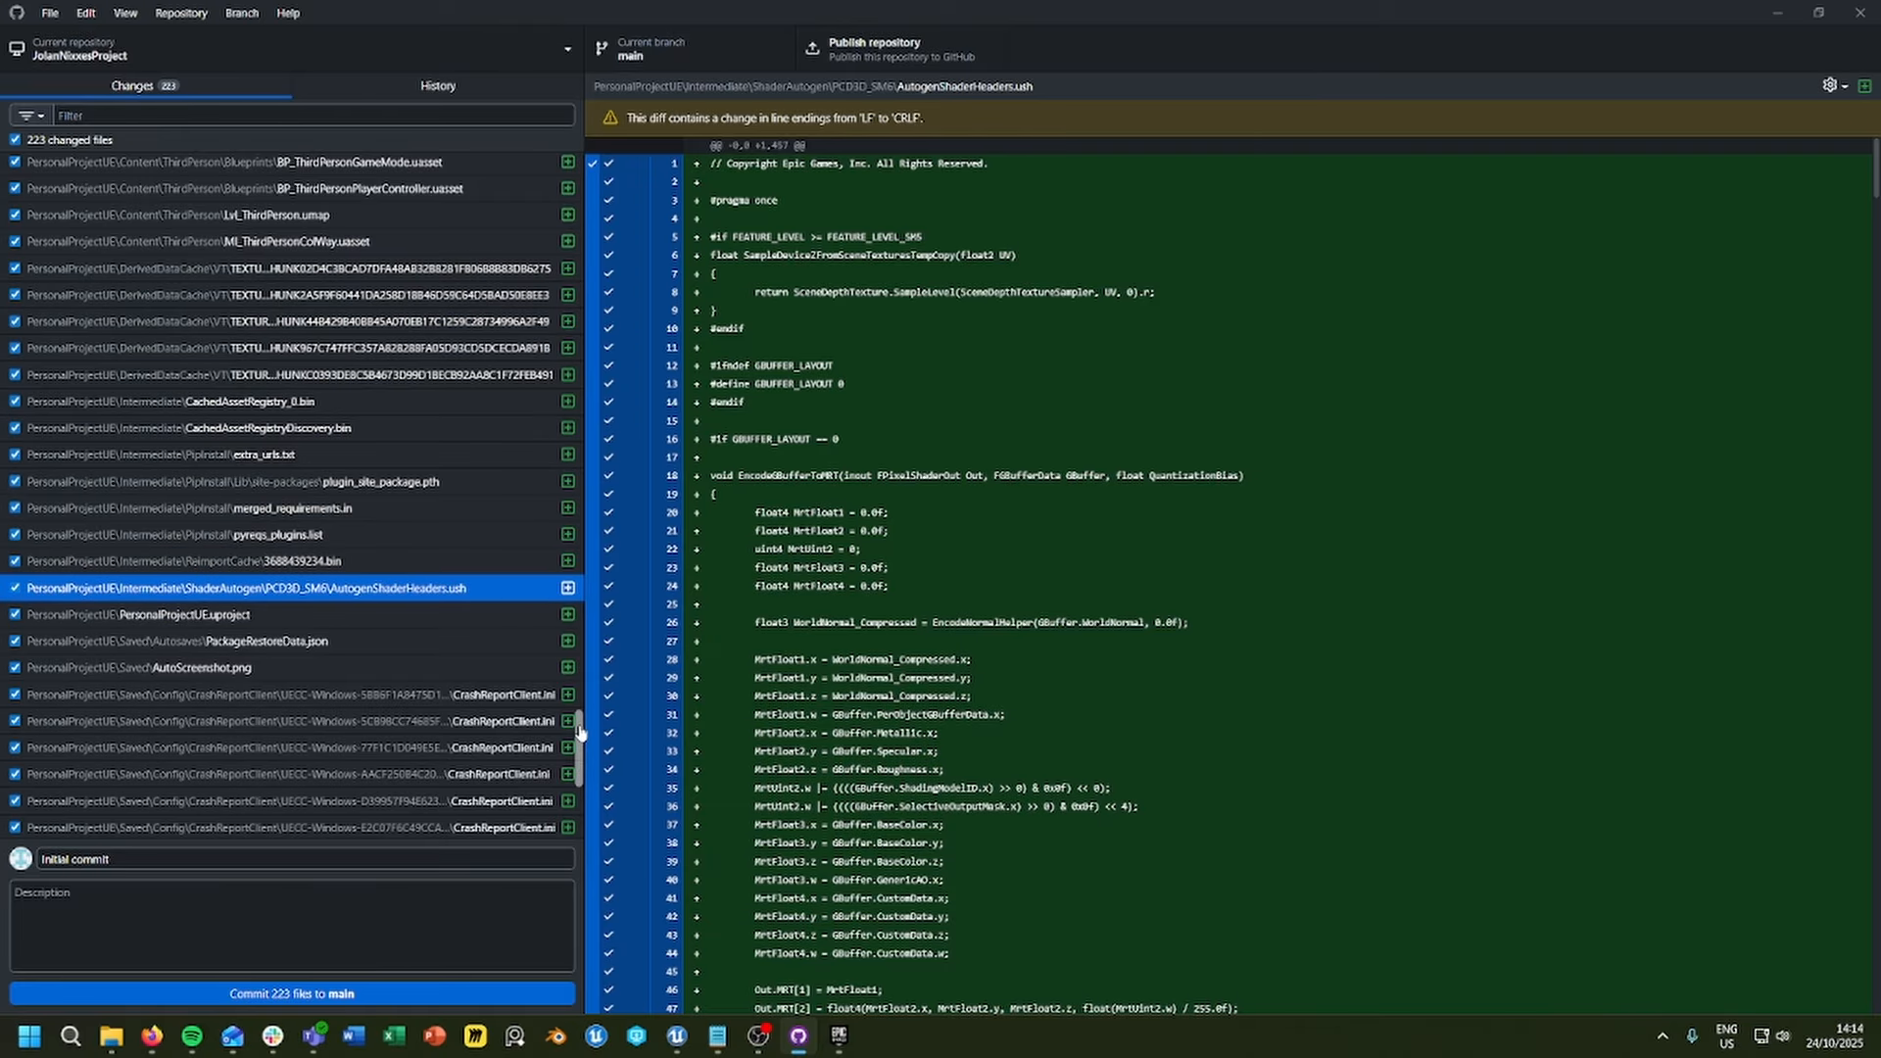
left_click_drag(580, 733, 577, 795)
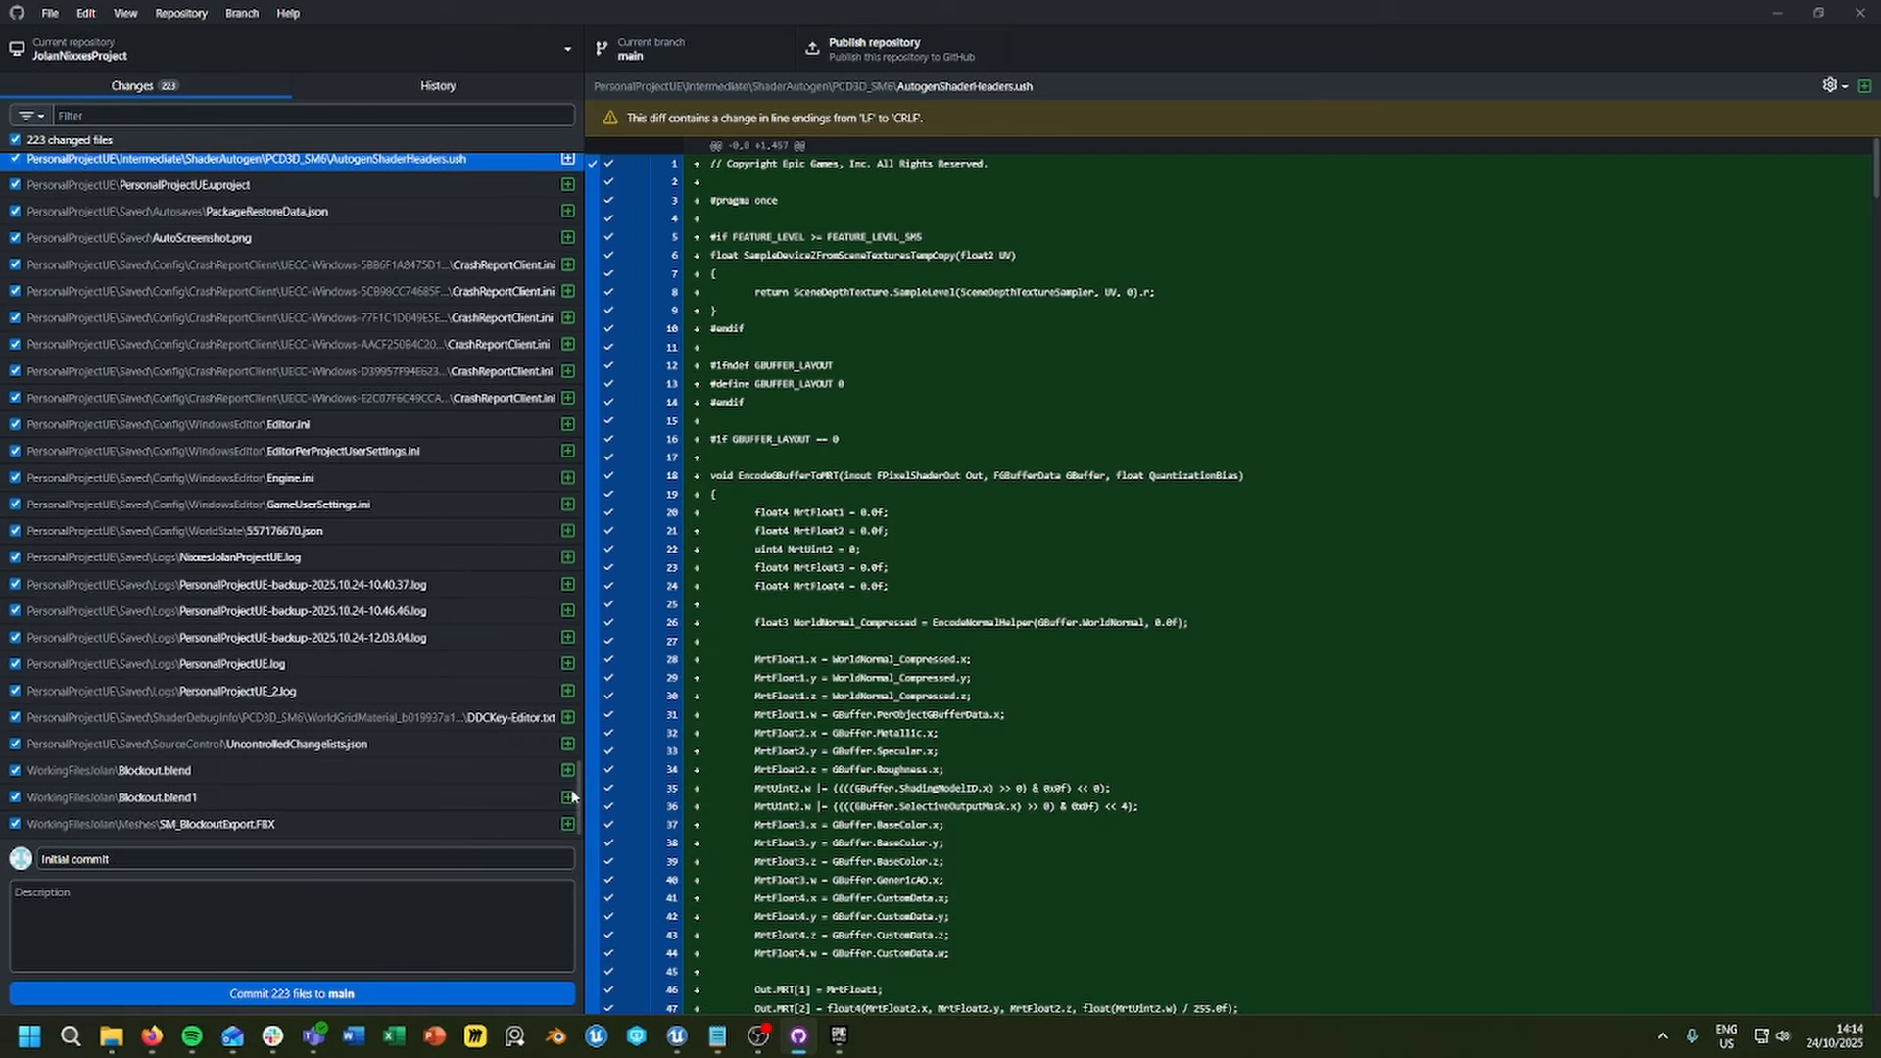
left_click(191, 809)
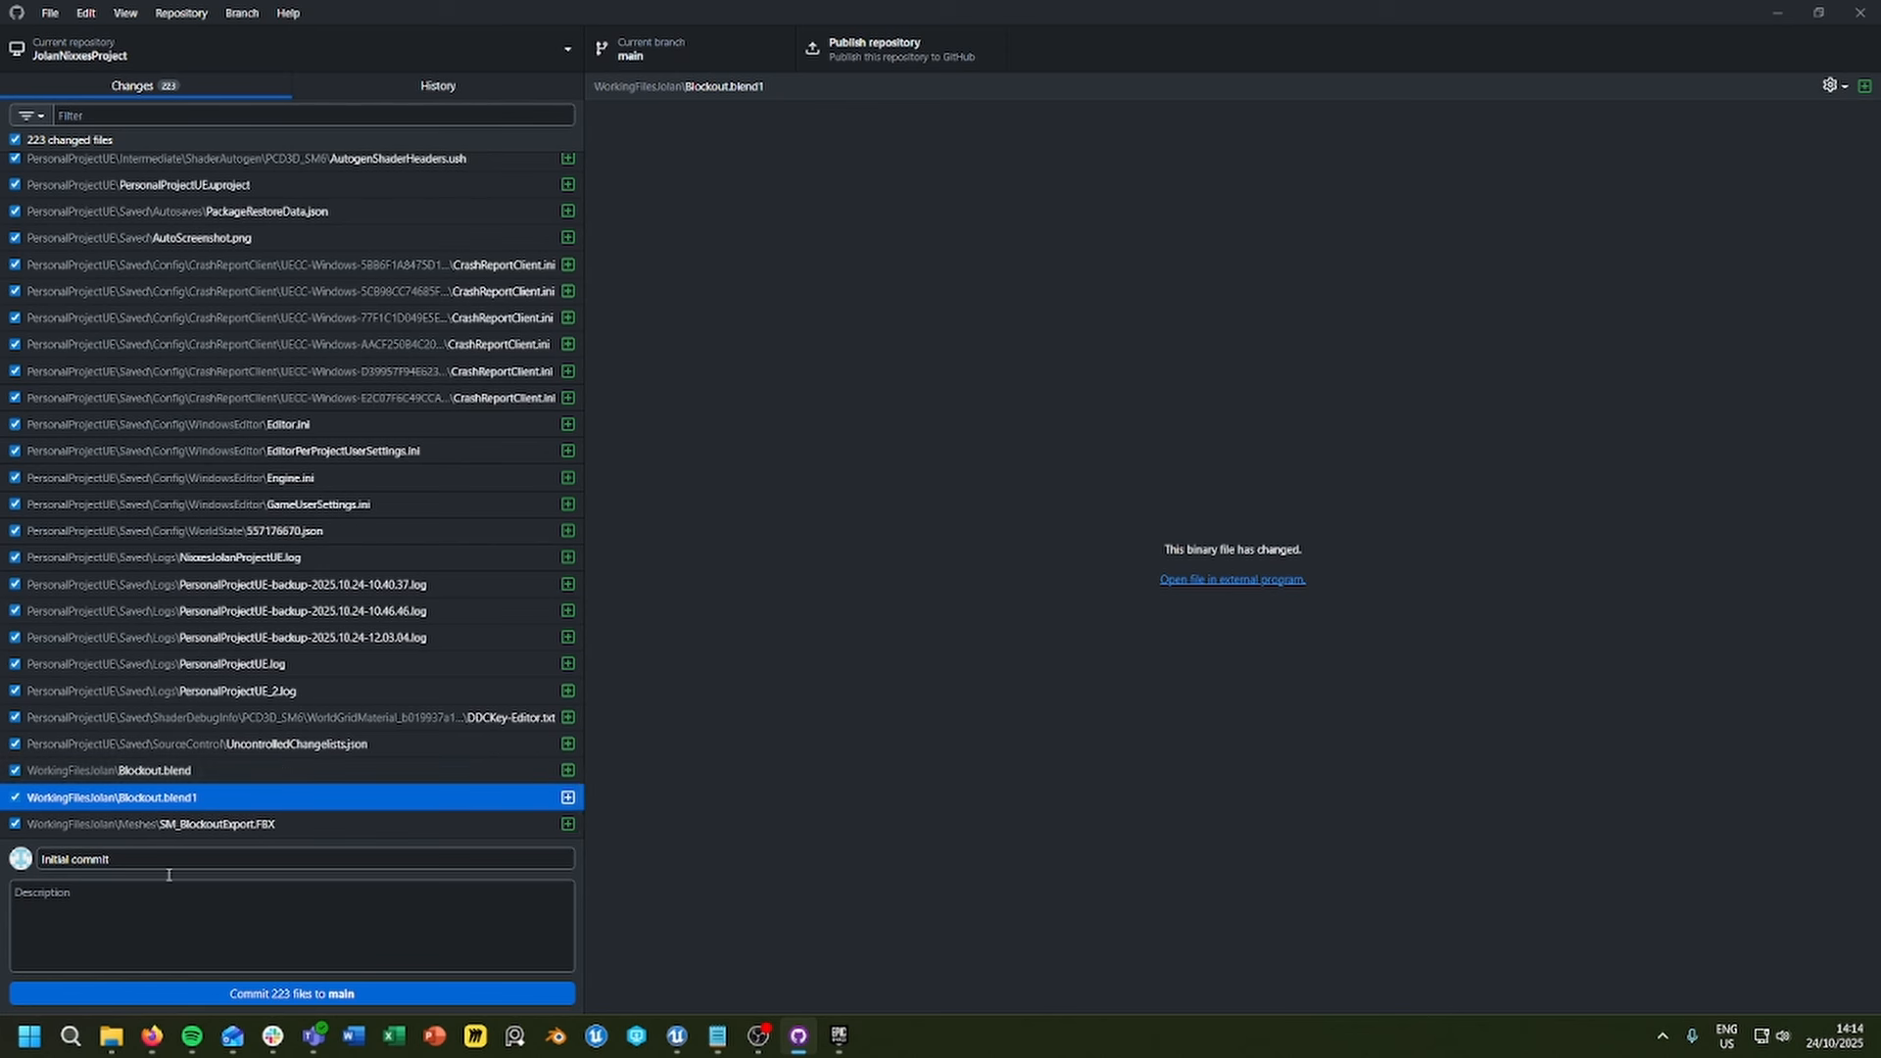
Step: Switch to File Explorer, open the .gitignore from the repository folder in Notepad and review its ignore rules
mouse_move(114, 1030)
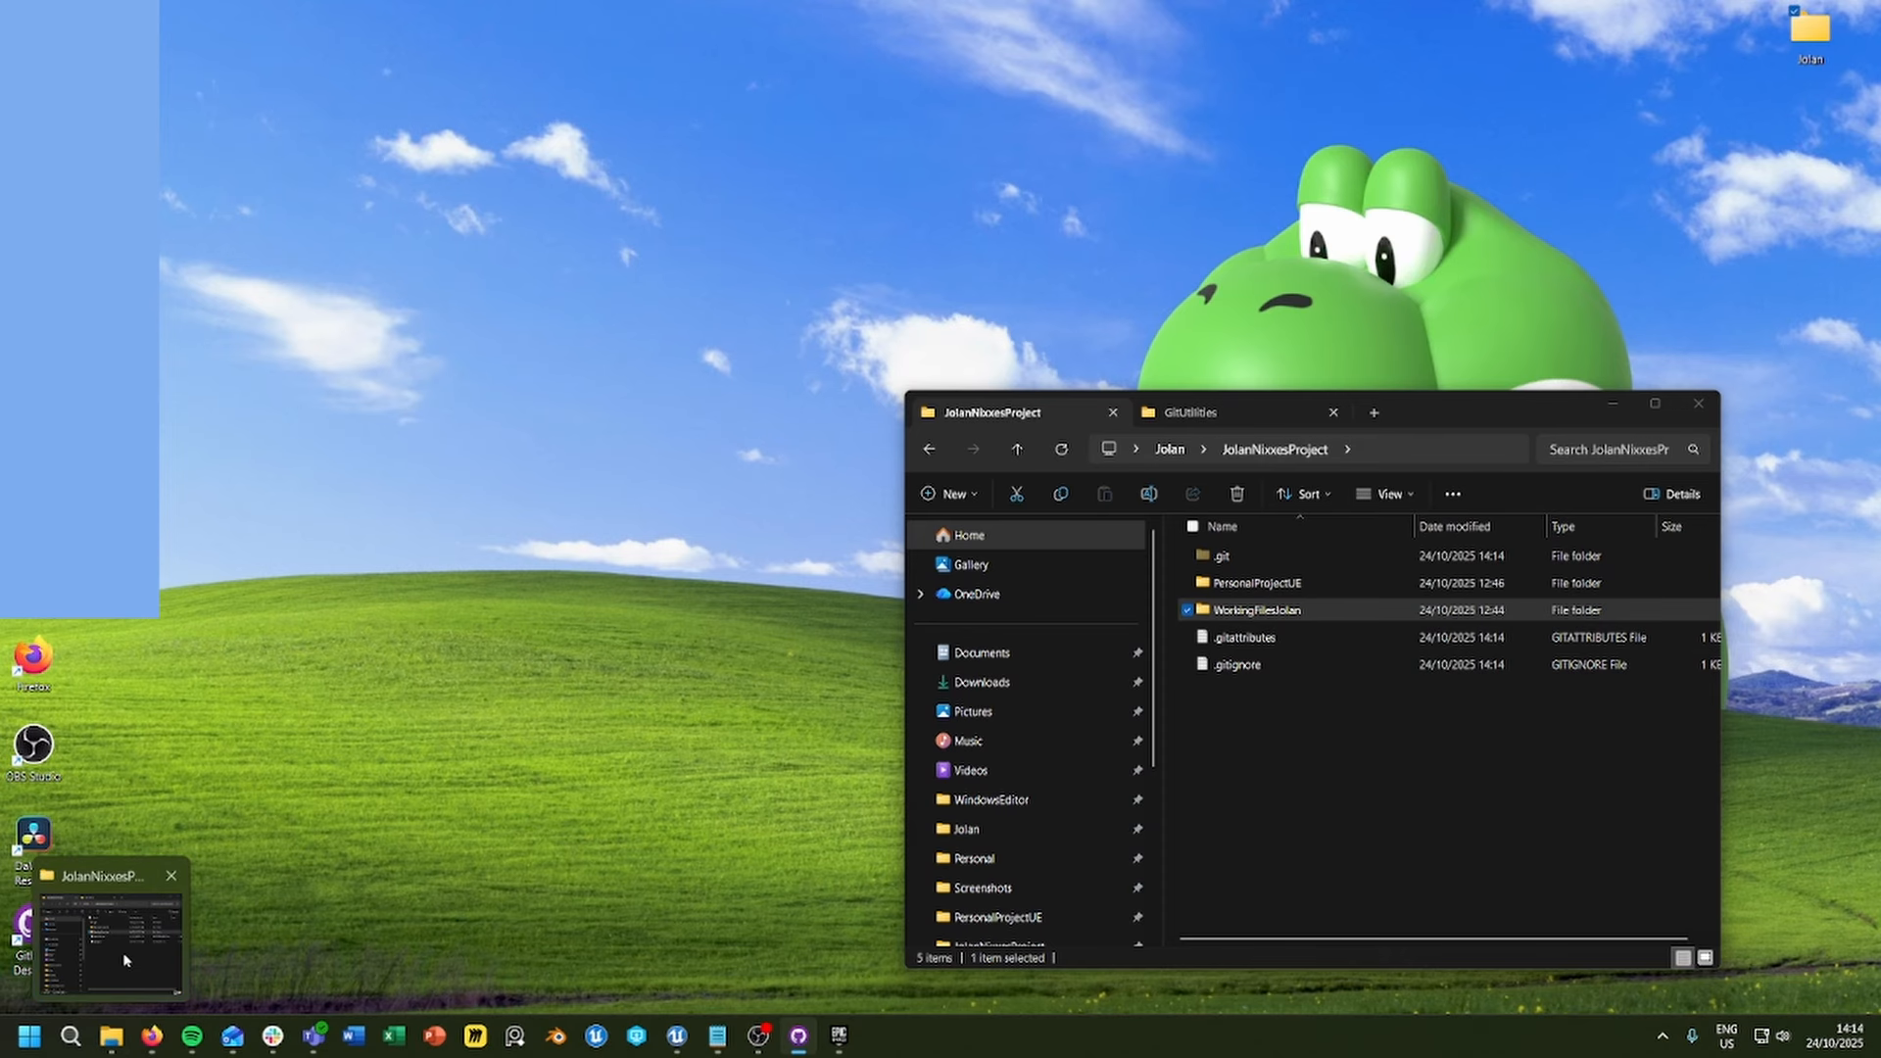
left_click(125, 961)
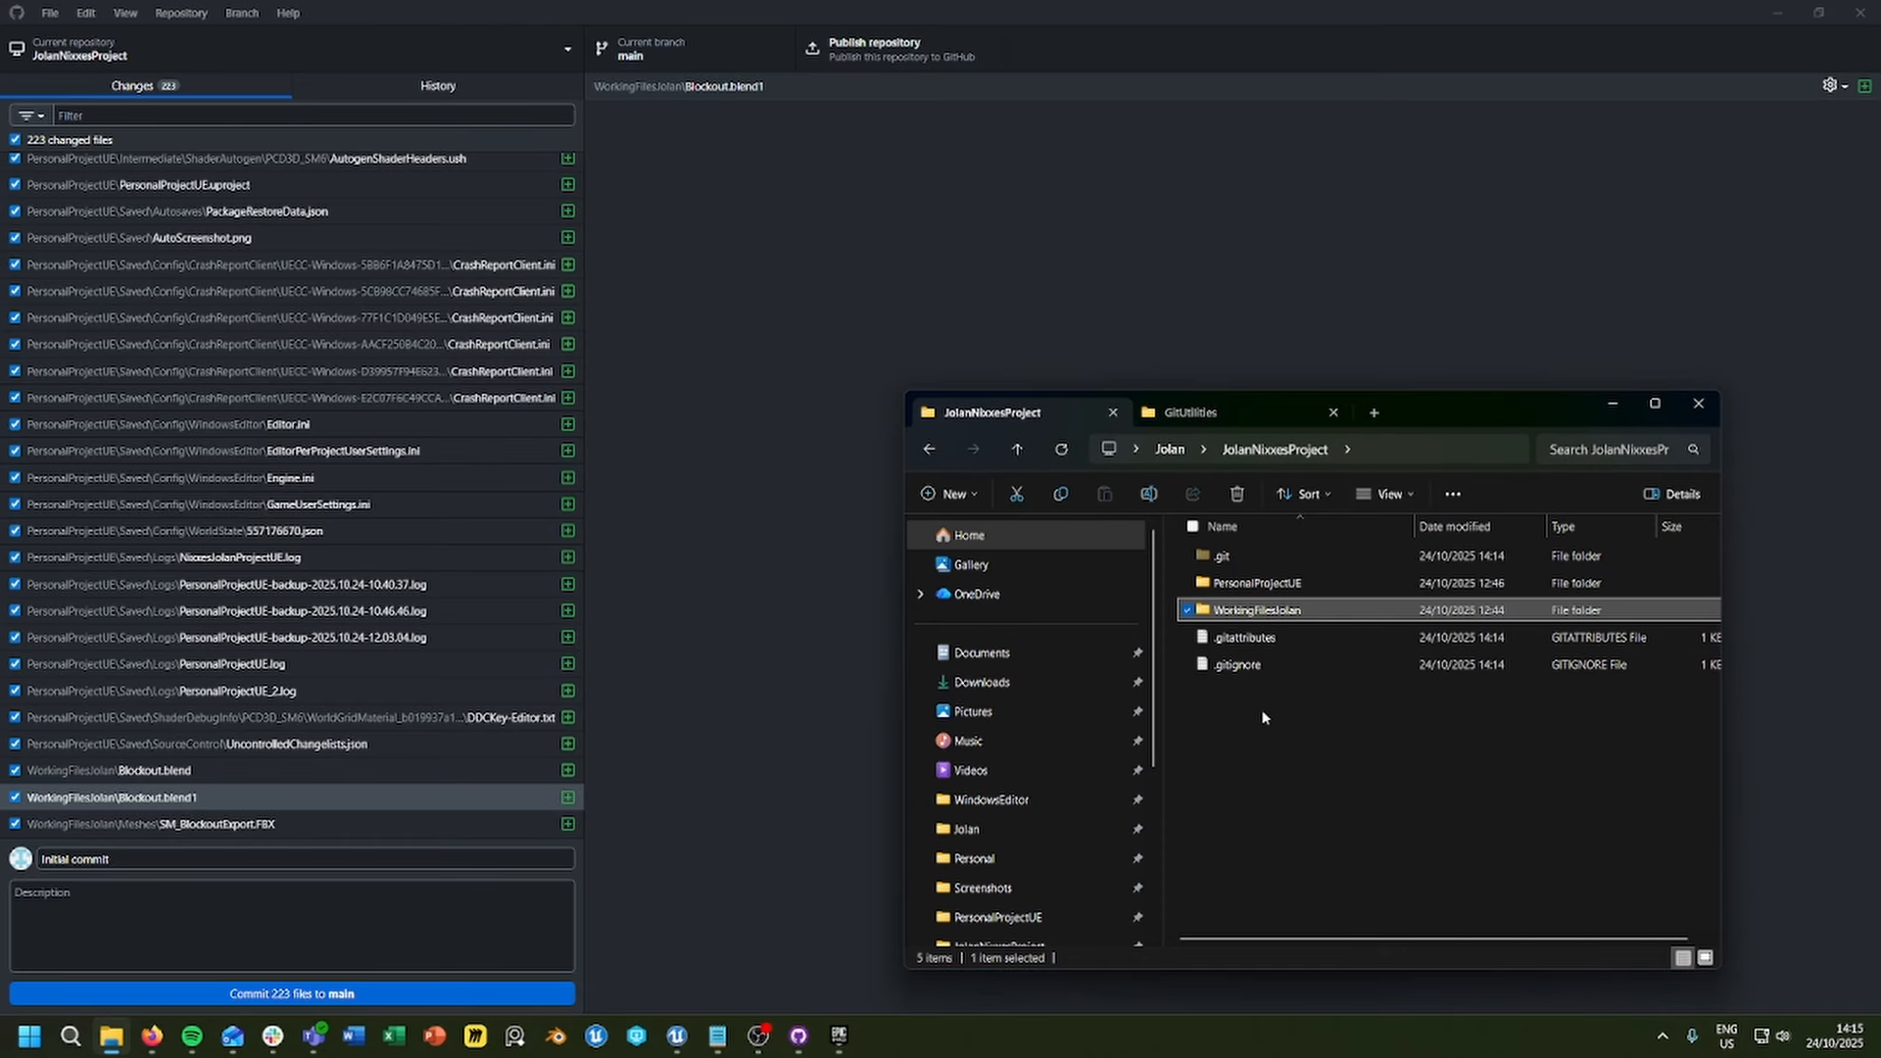
left_click_drag(1419, 403, 1387, 304)
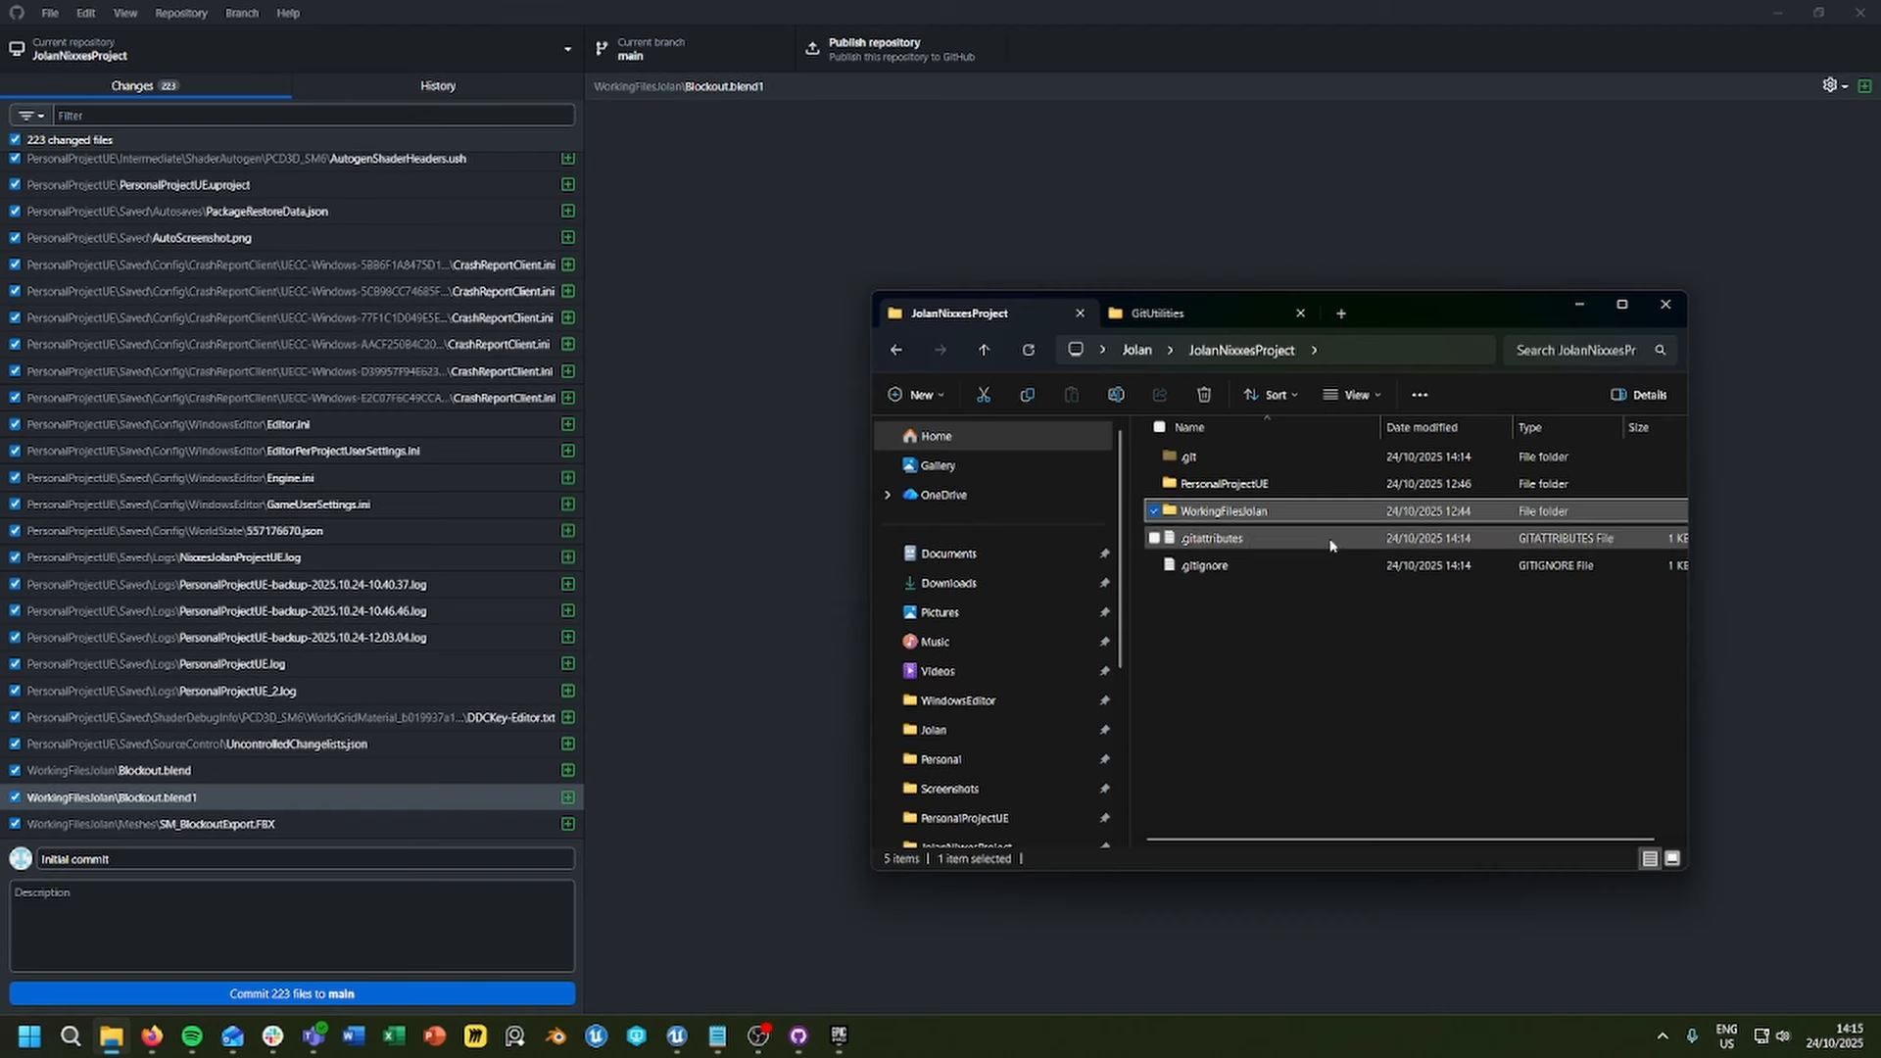
double_click(1193, 568)
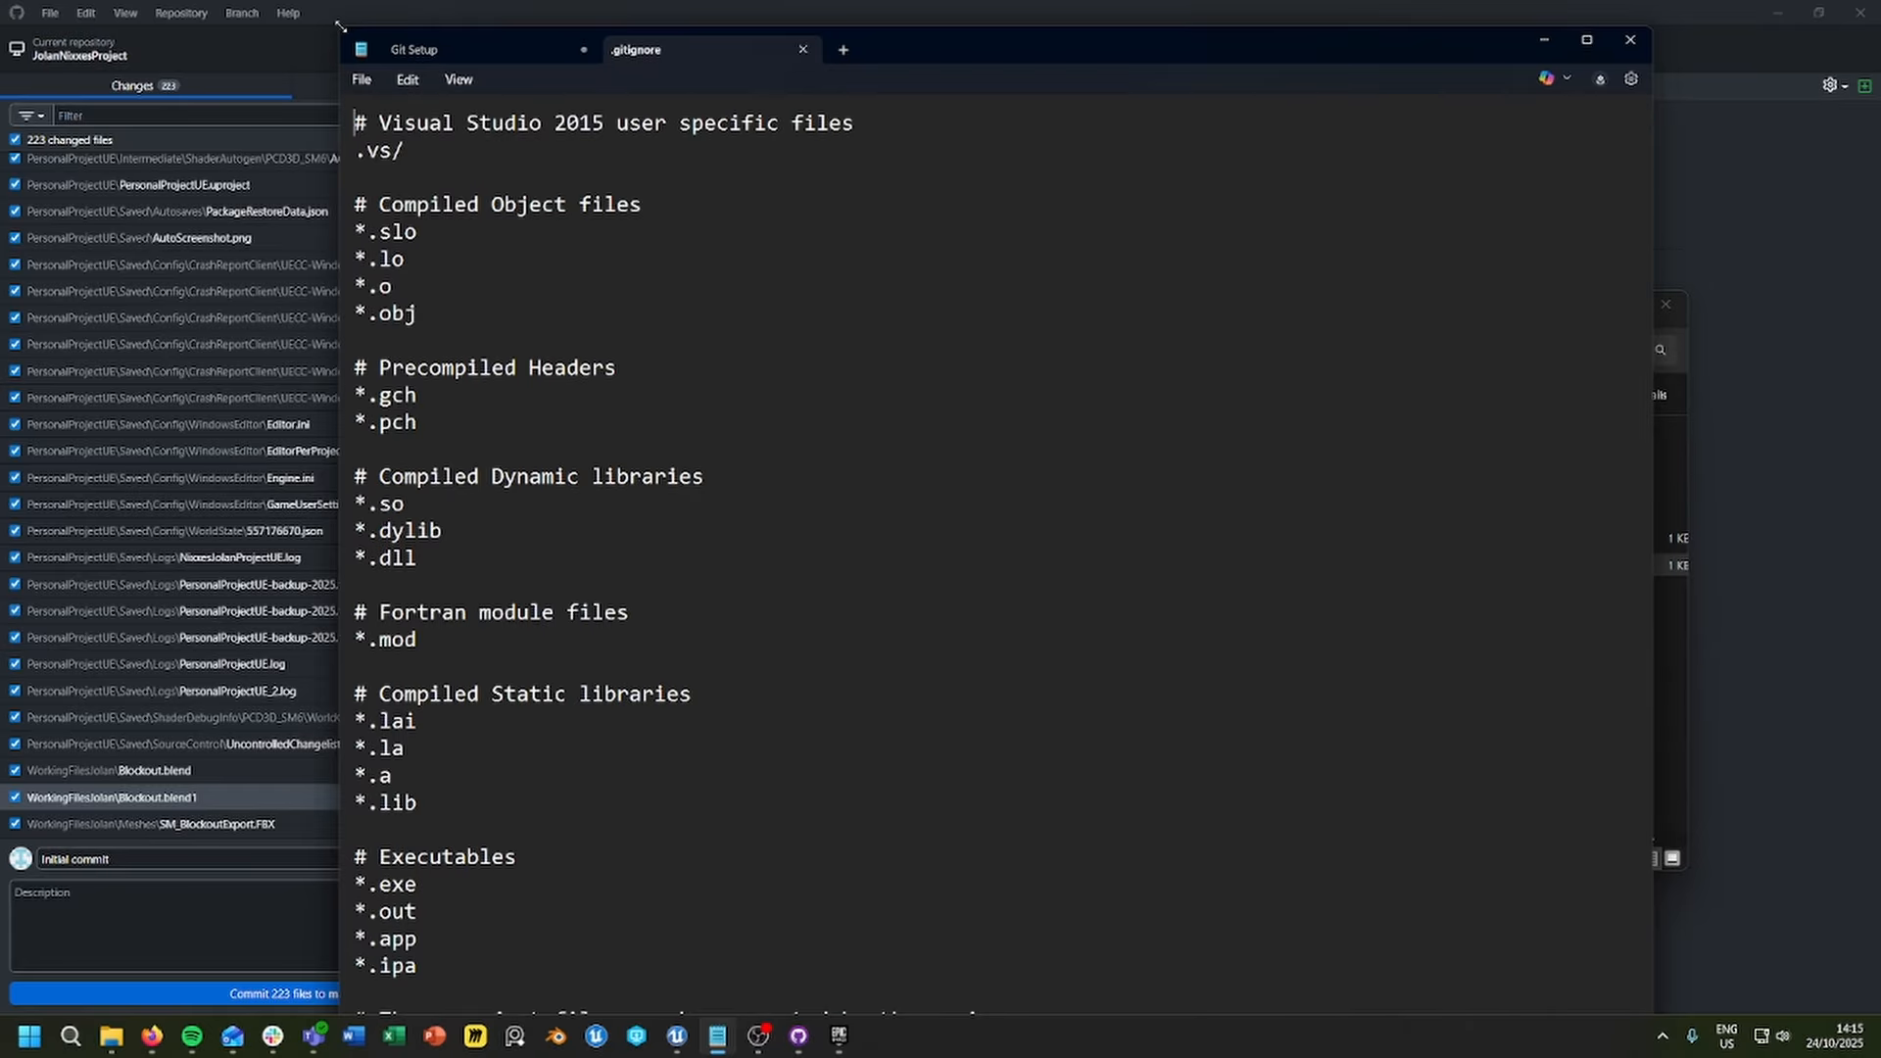
left_click_drag(340, 27, 656, 164)
scroll(1076, 390, "down", 7)
left_click_drag(1278, 191, 1397, 78)
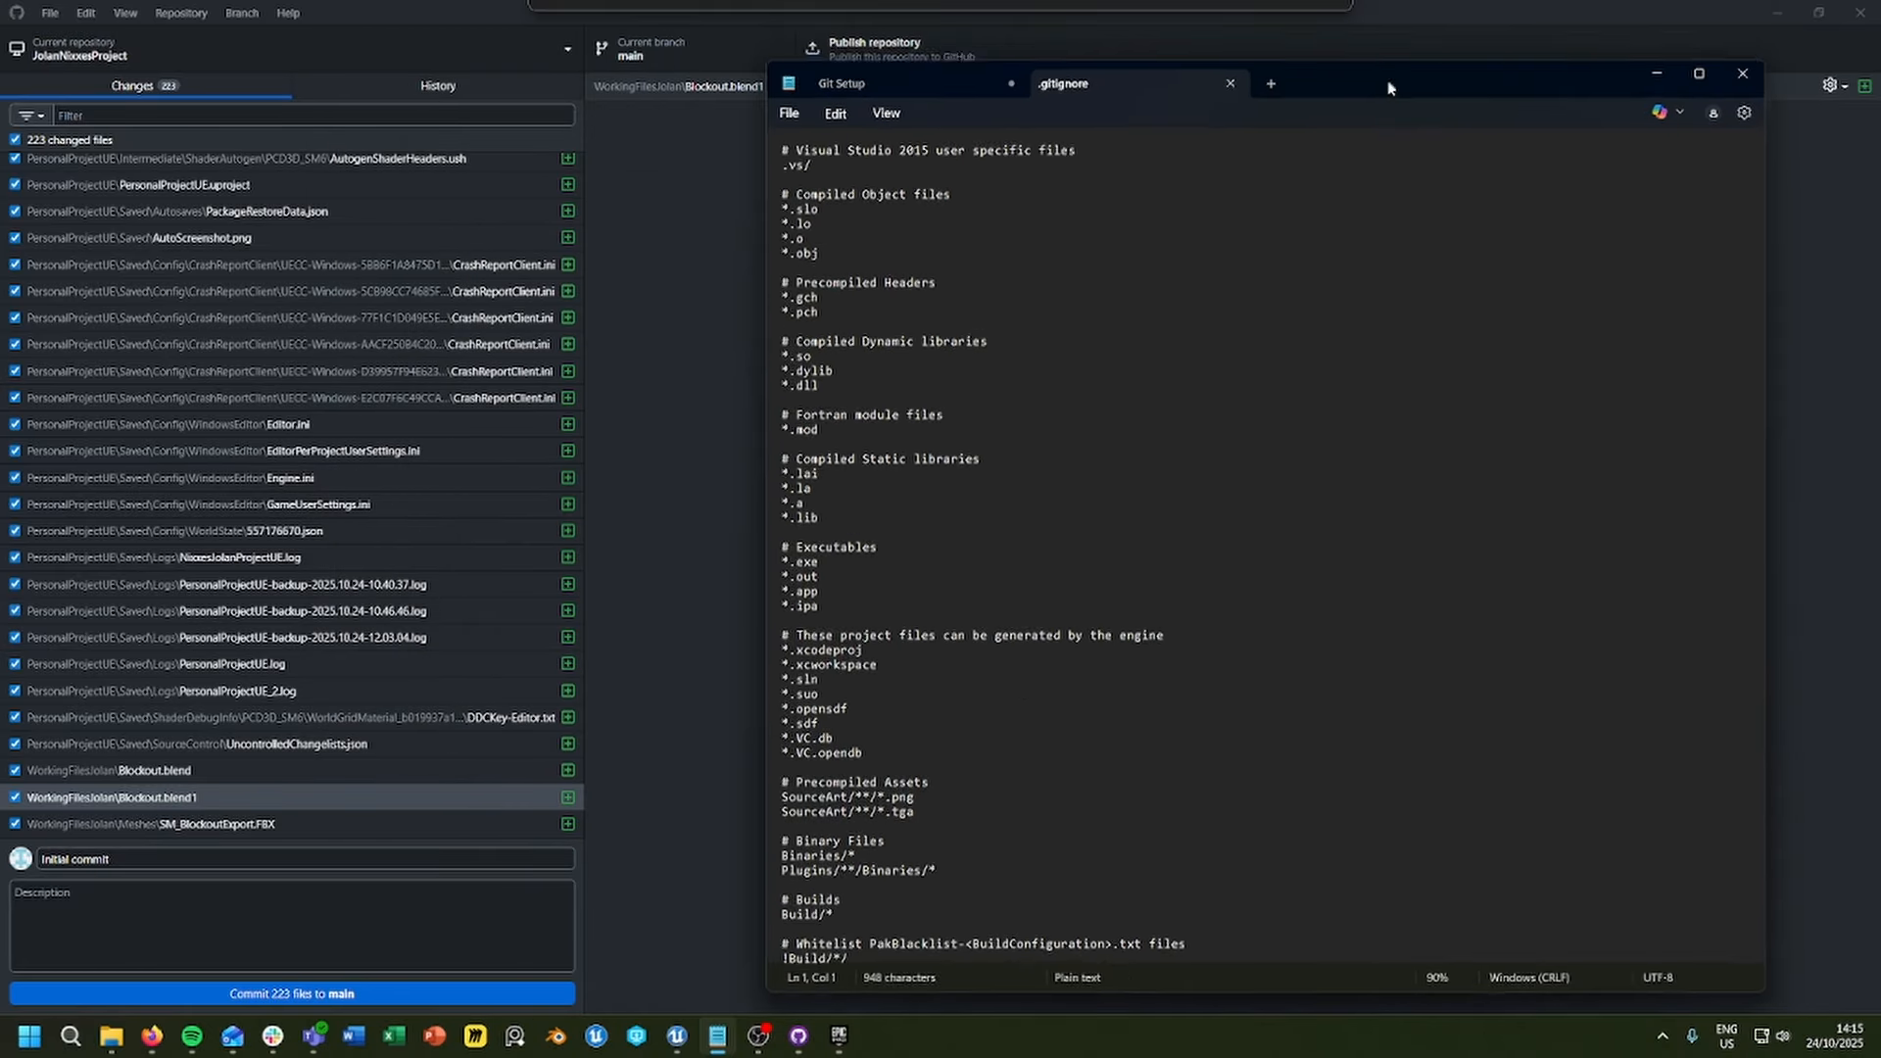
scroll(890, 310, "down", 6)
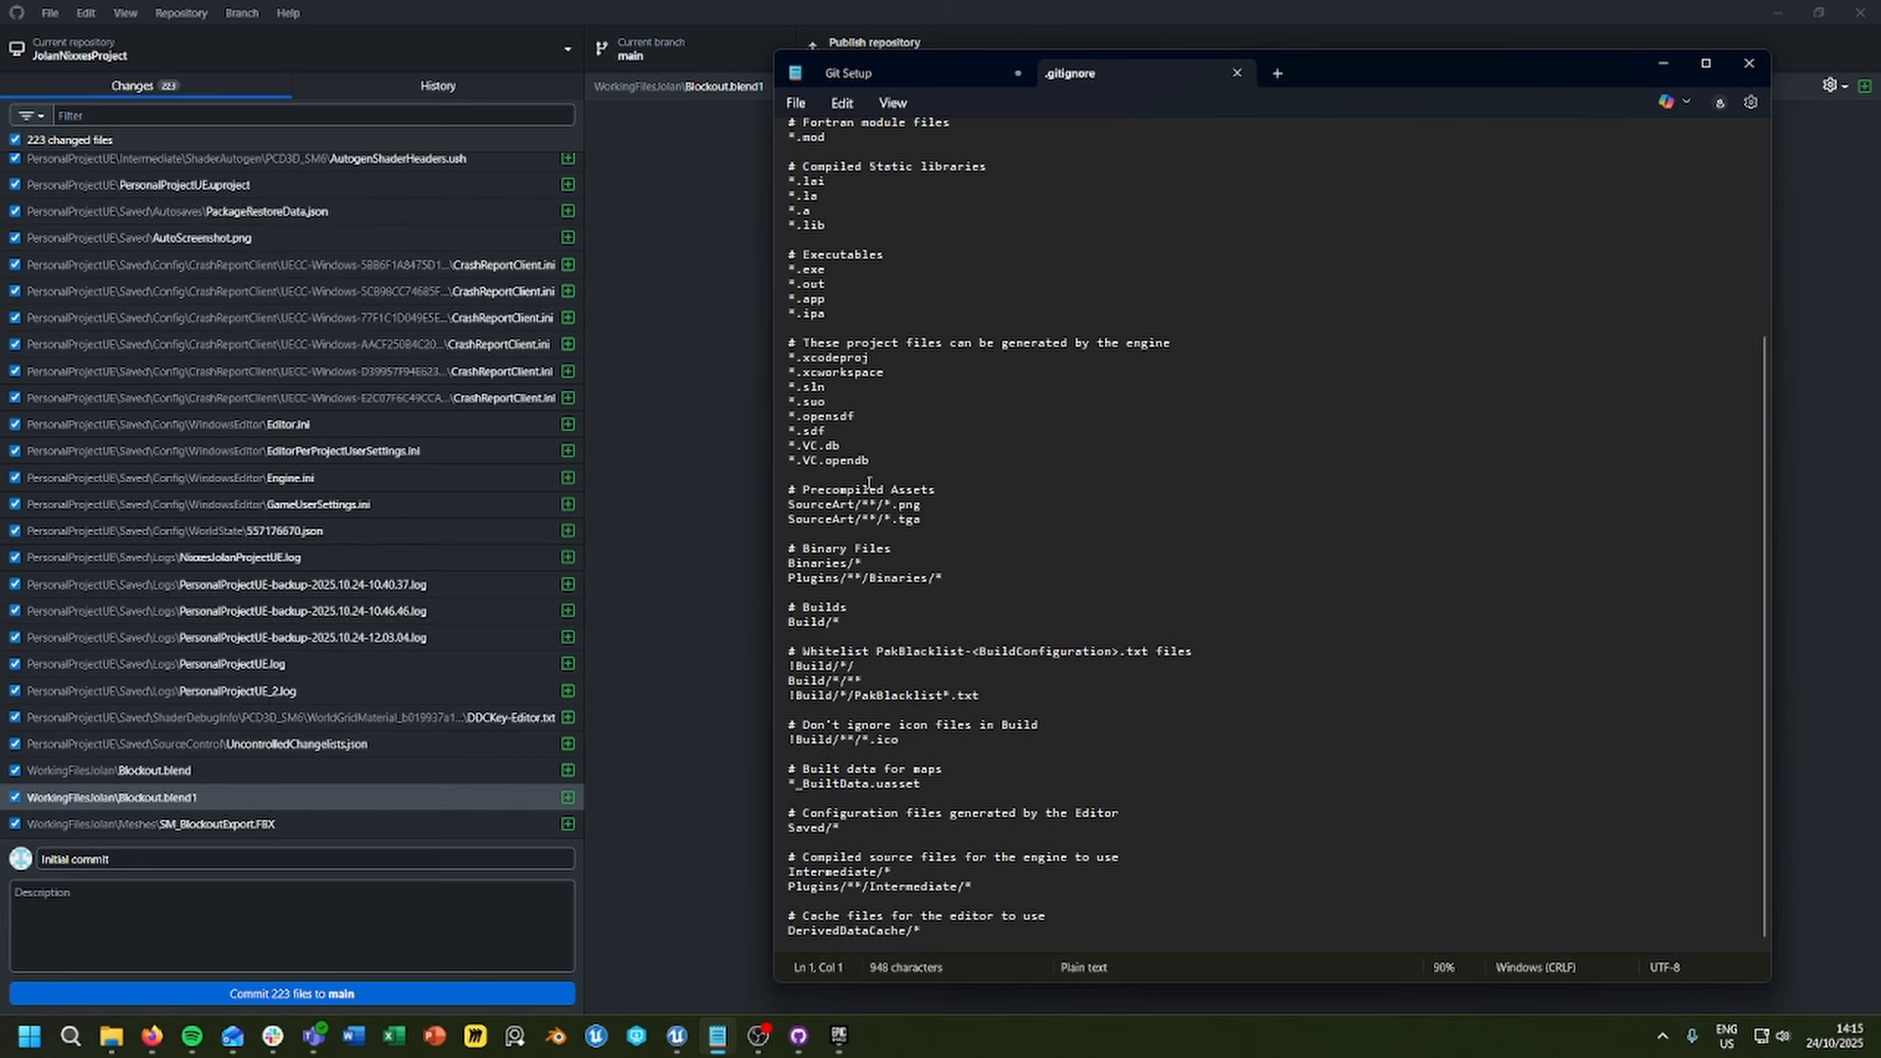
scroll(925, 479, "up", 6)
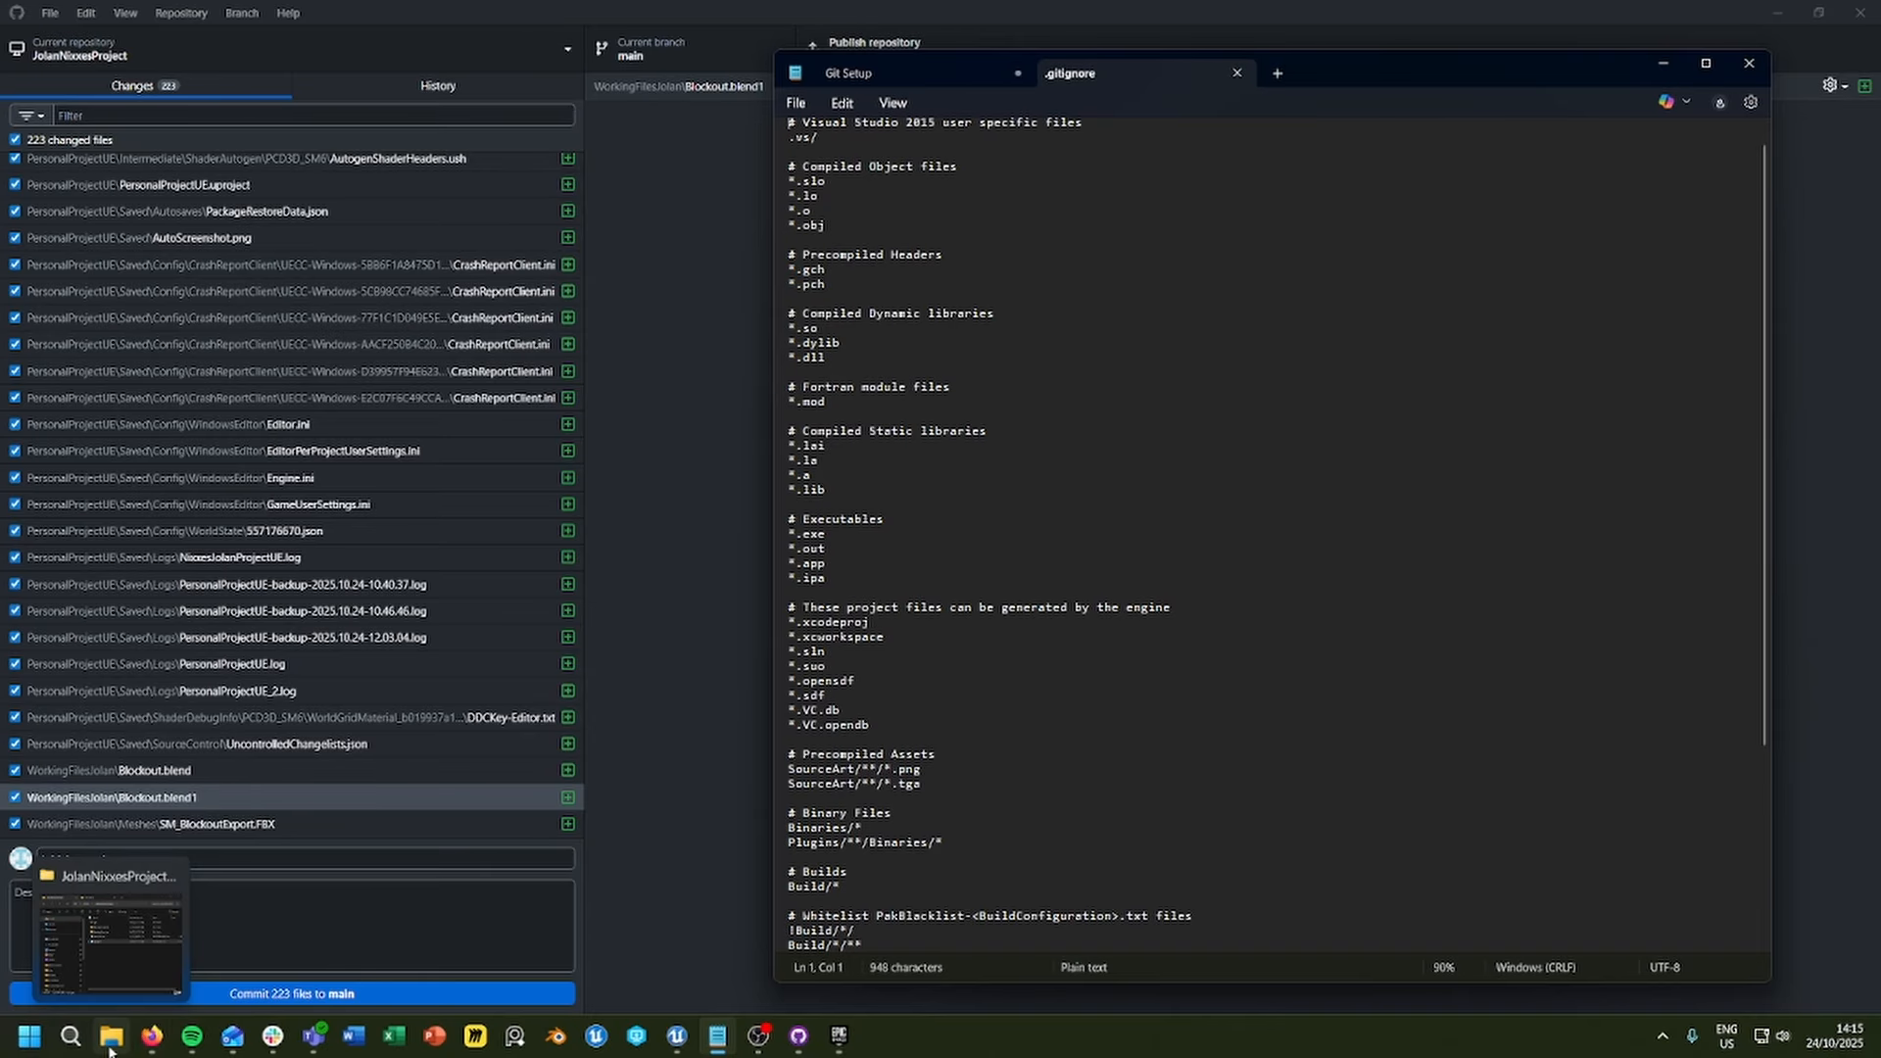
Step: Replace the whole content of the project's .gitignore with the content of the .gitignore from the GitUtilities folder
left_click(109, 931)
left_click_drag(1421, 314, 554, 259)
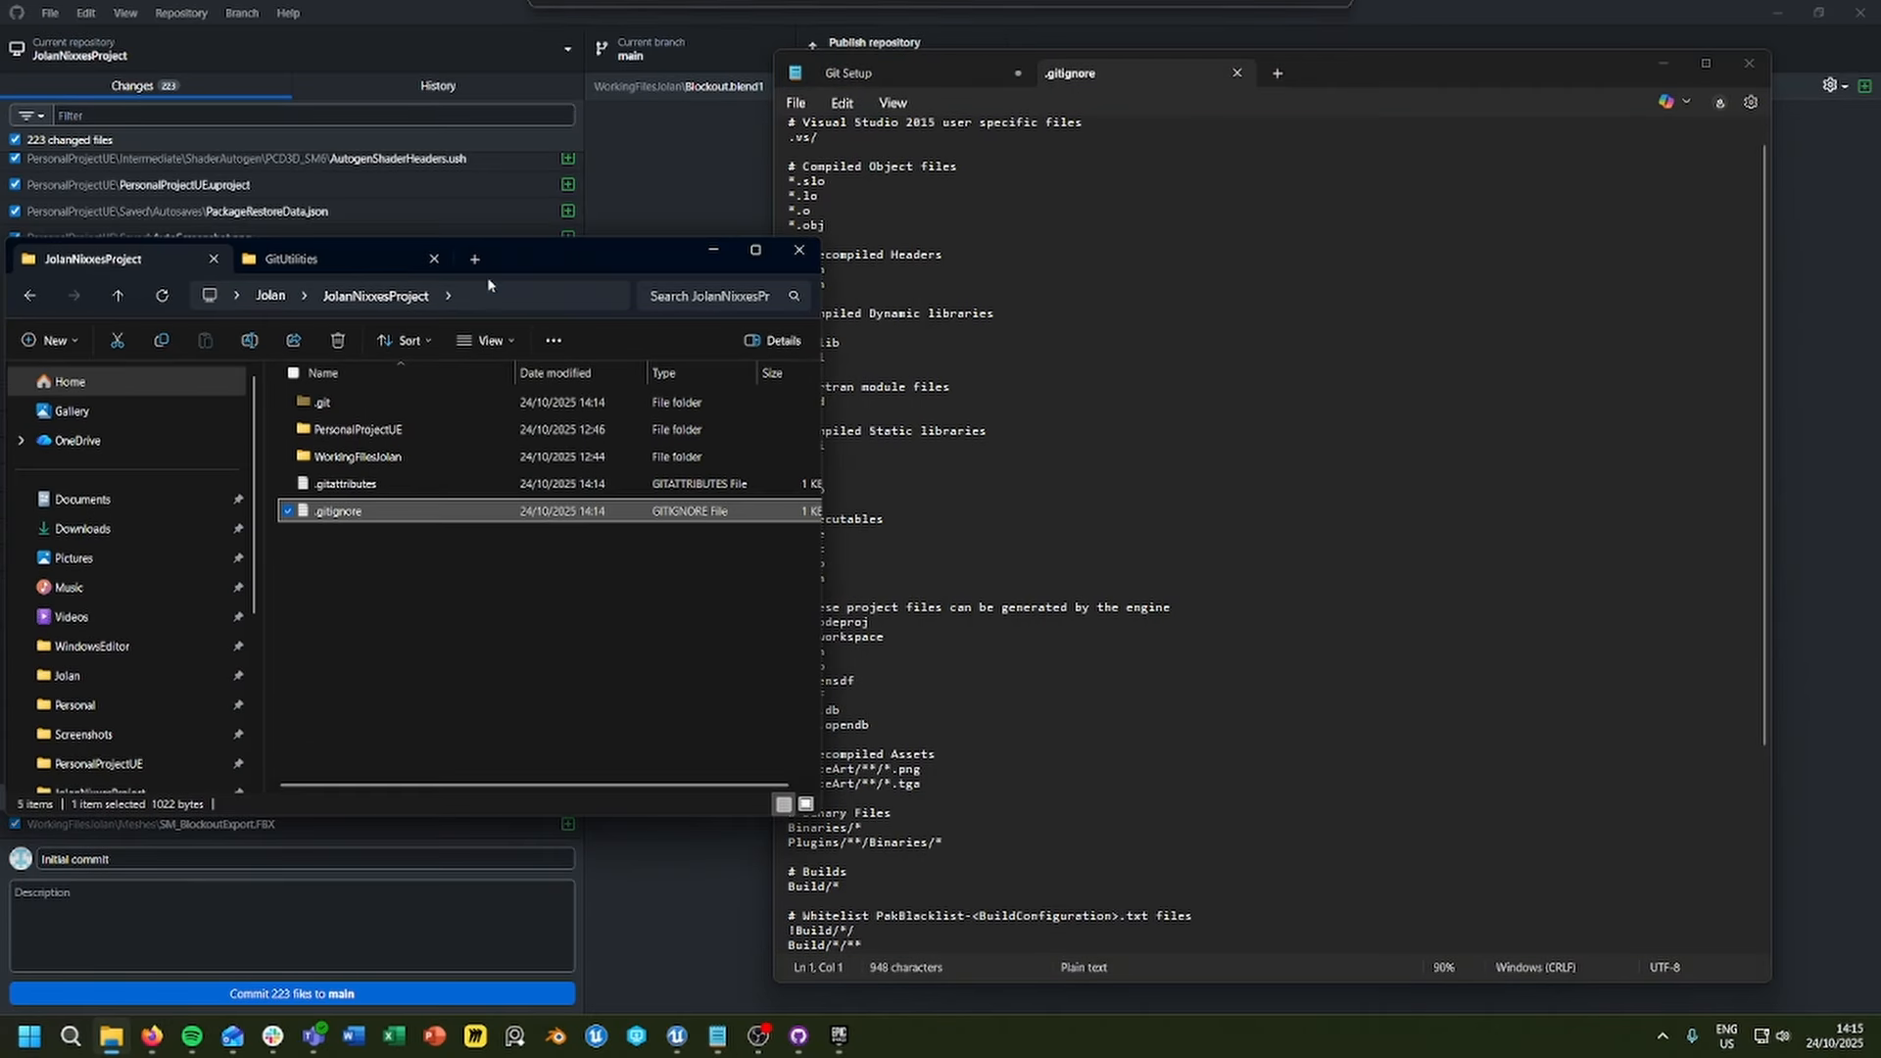
left_click(309, 263)
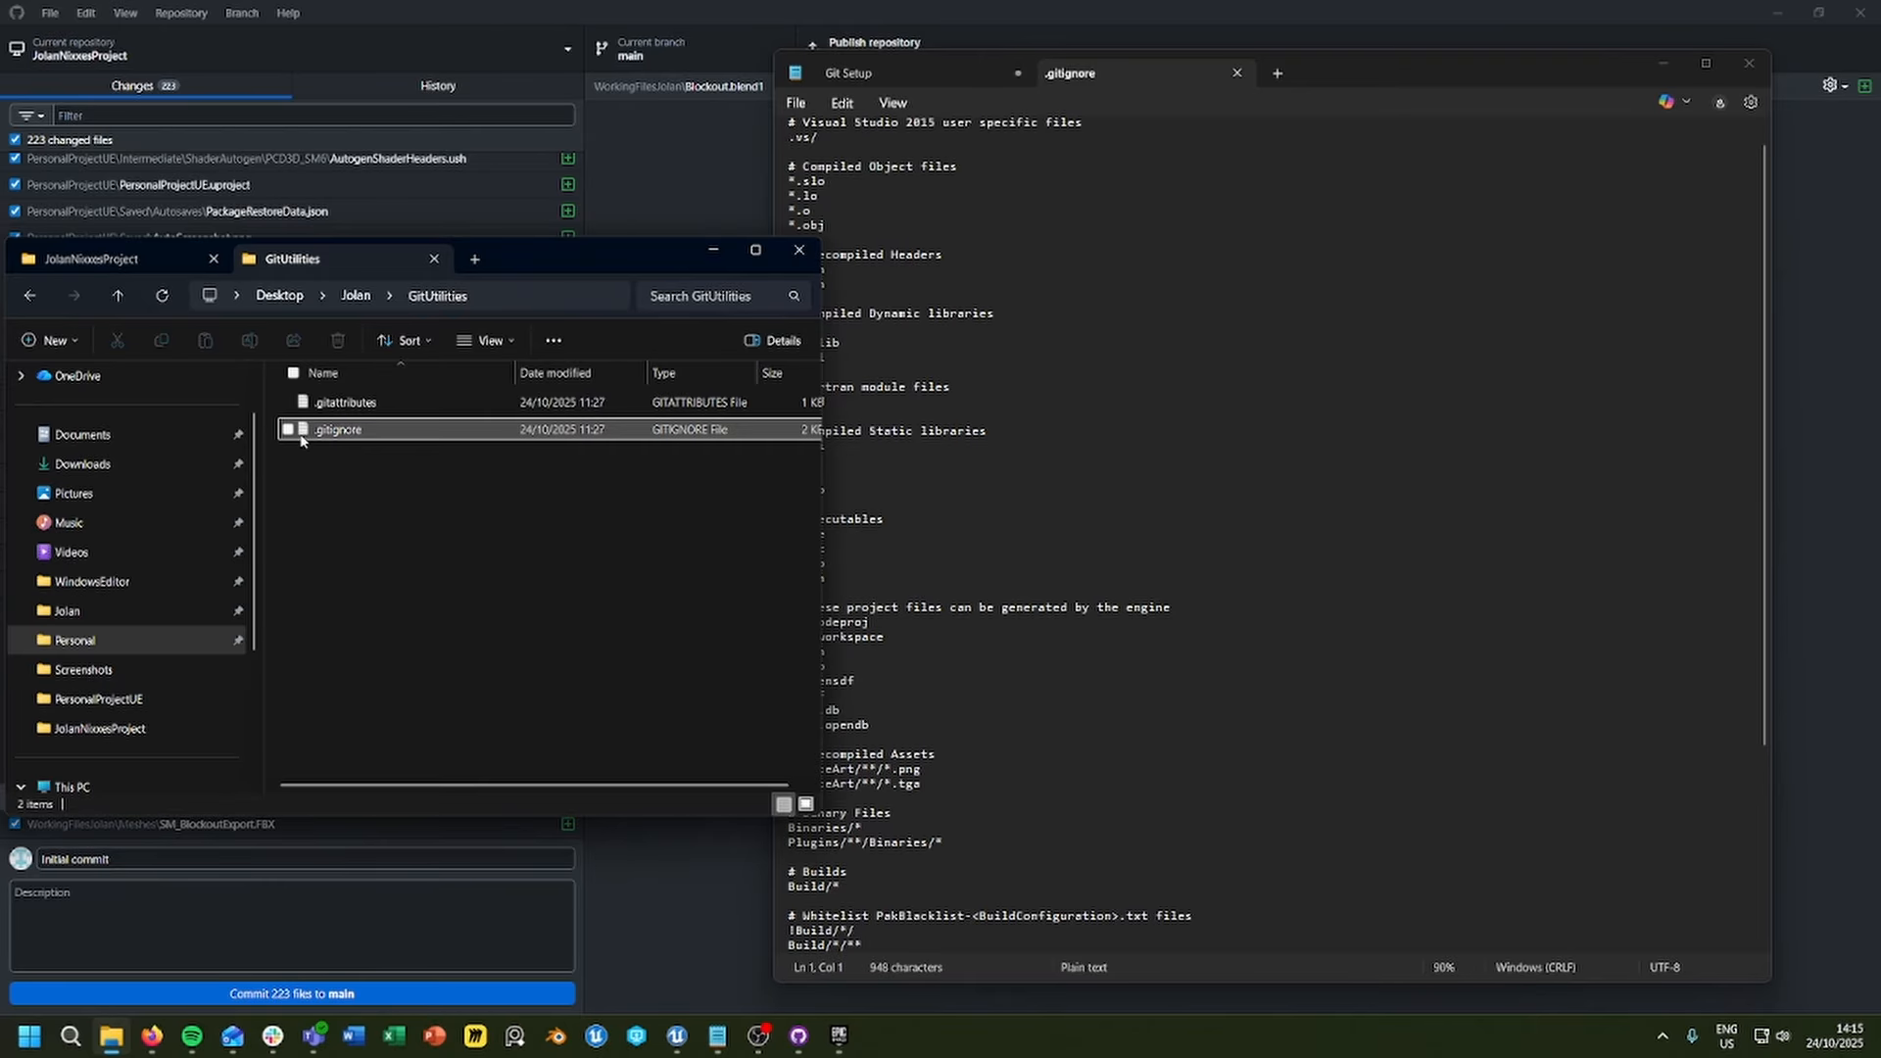
double_click(338, 429)
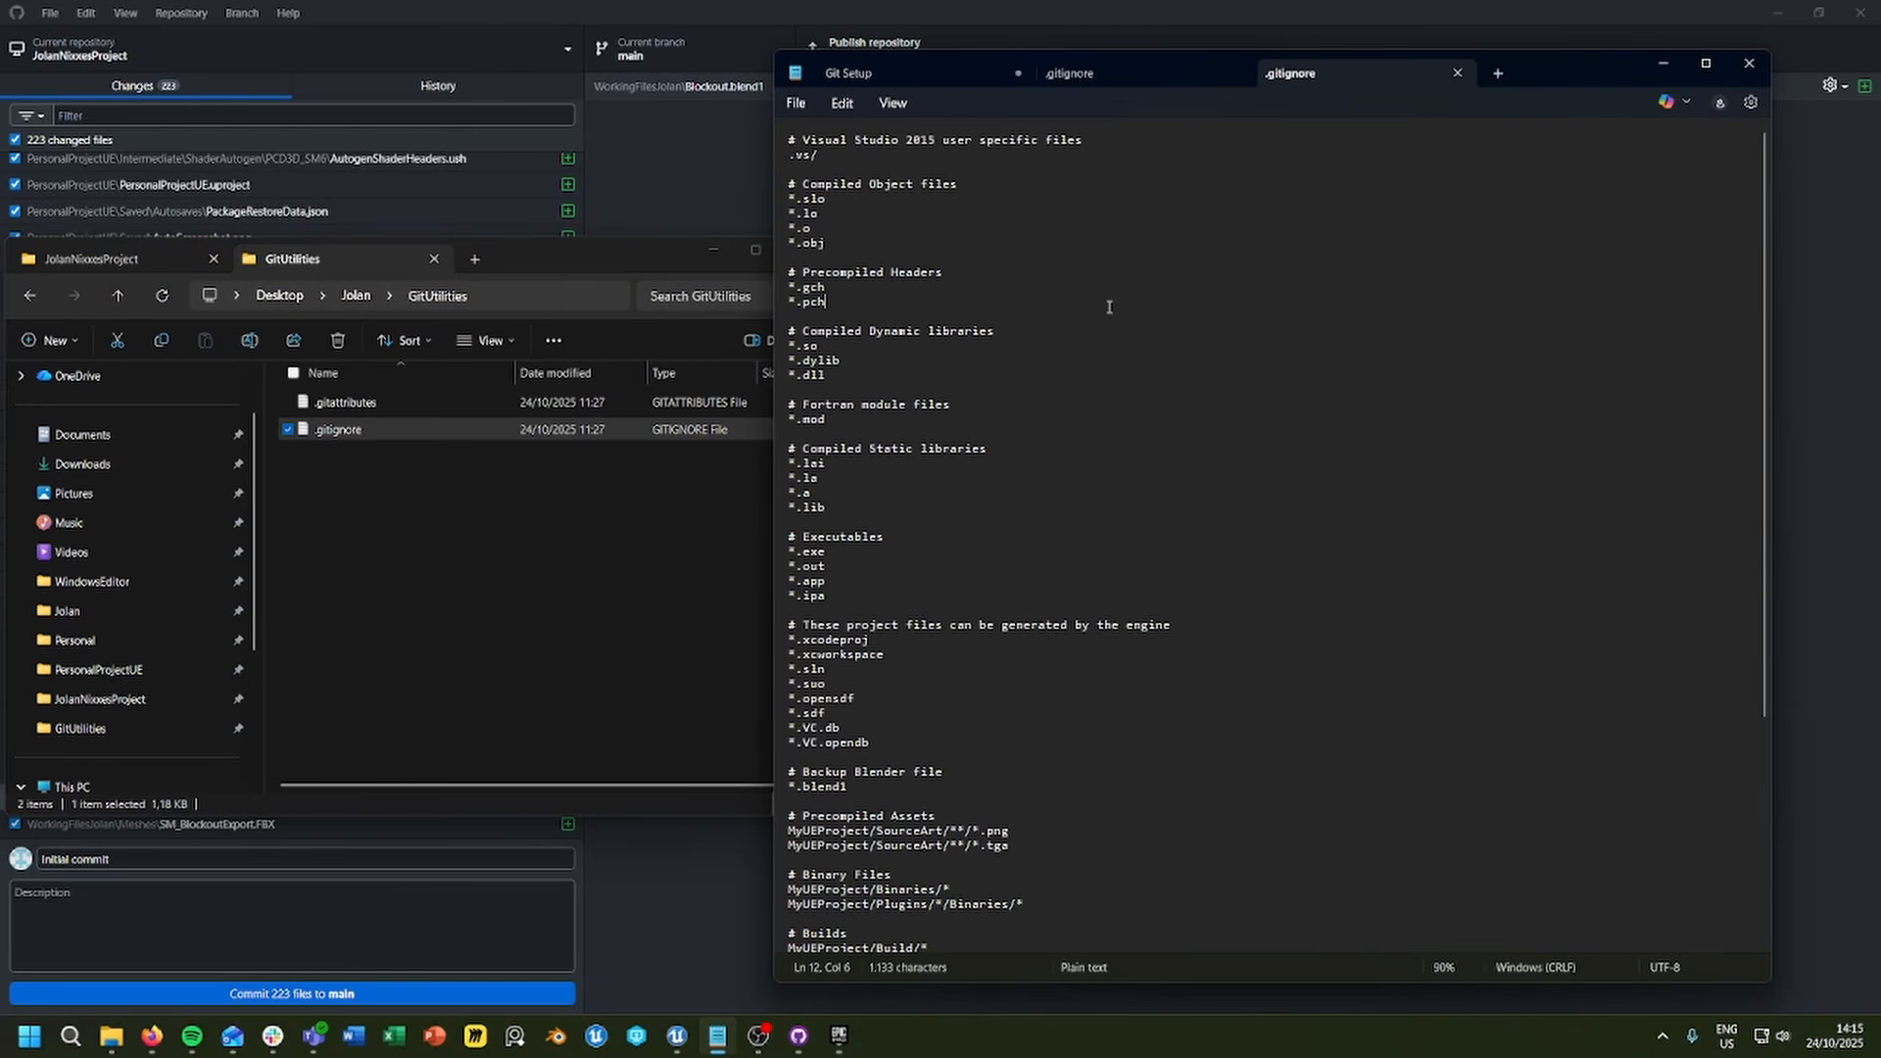
key("ctrl+a")
left_click(1070, 73)
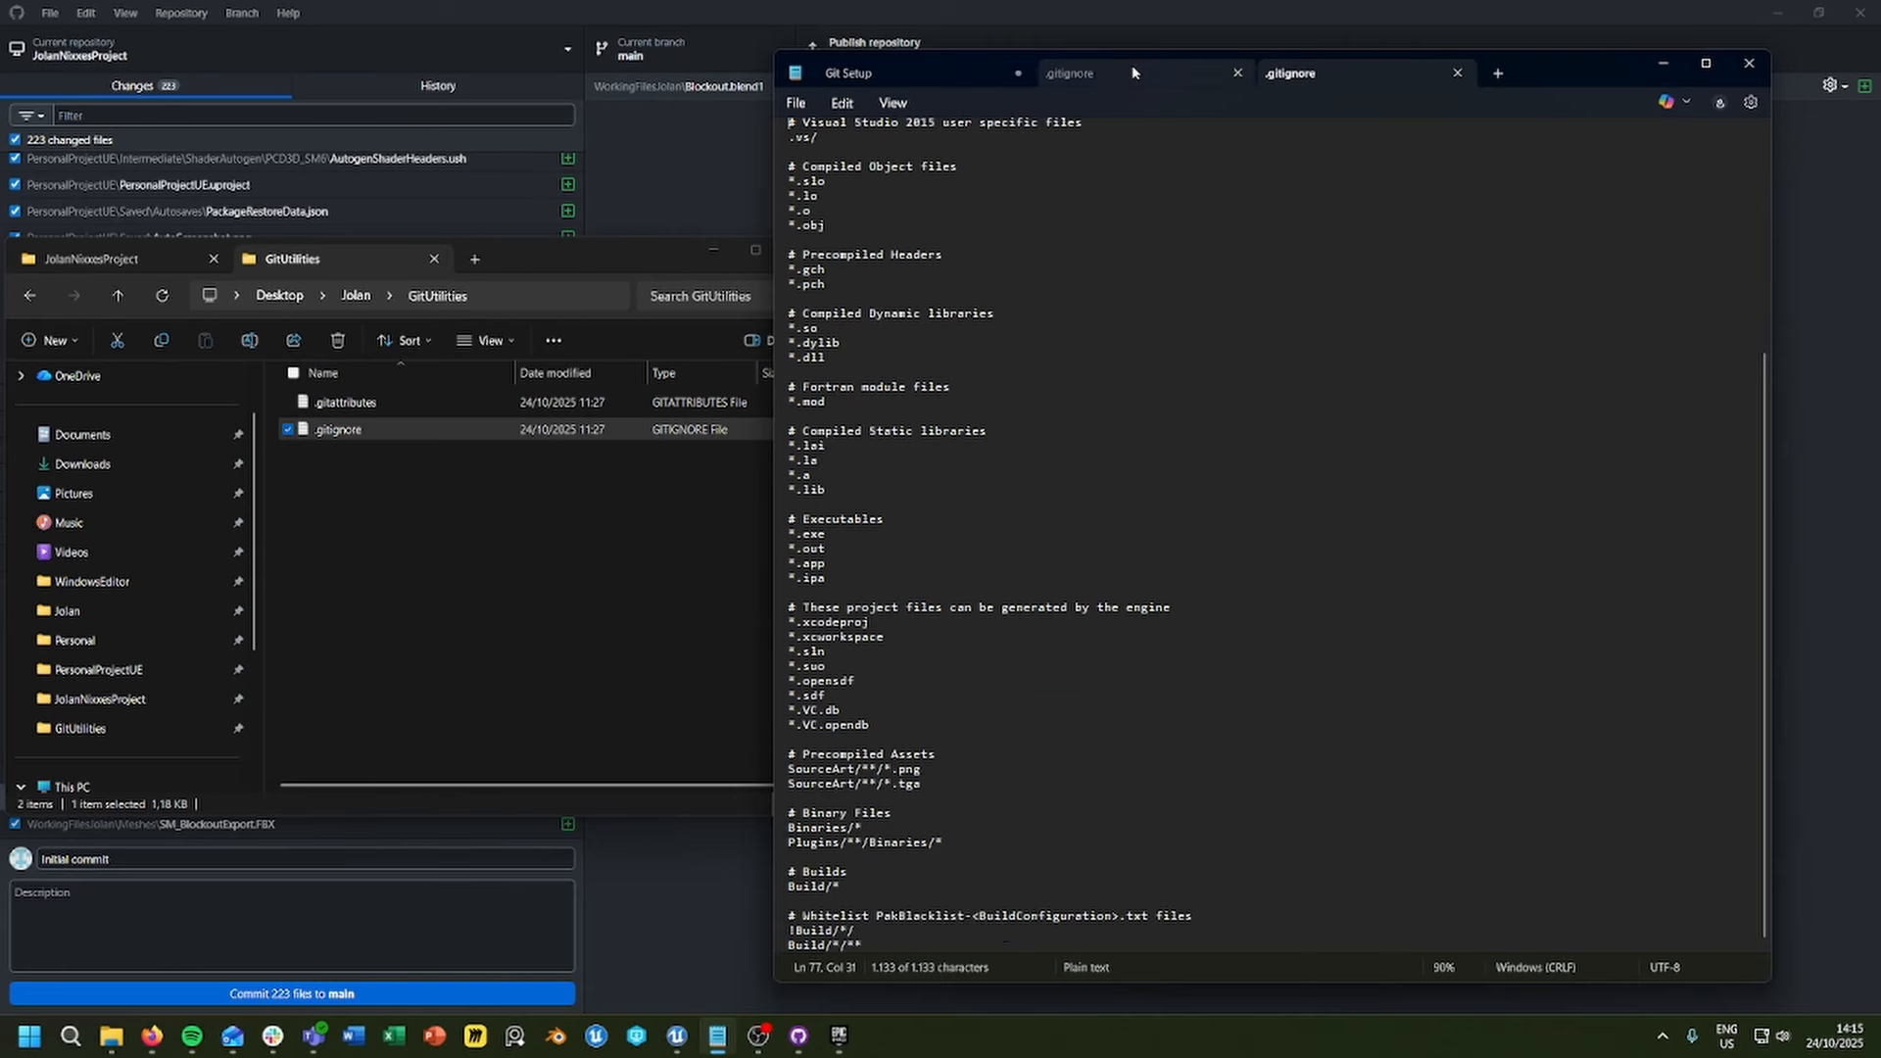
key("ctrl+a")
key("ctrl+v")
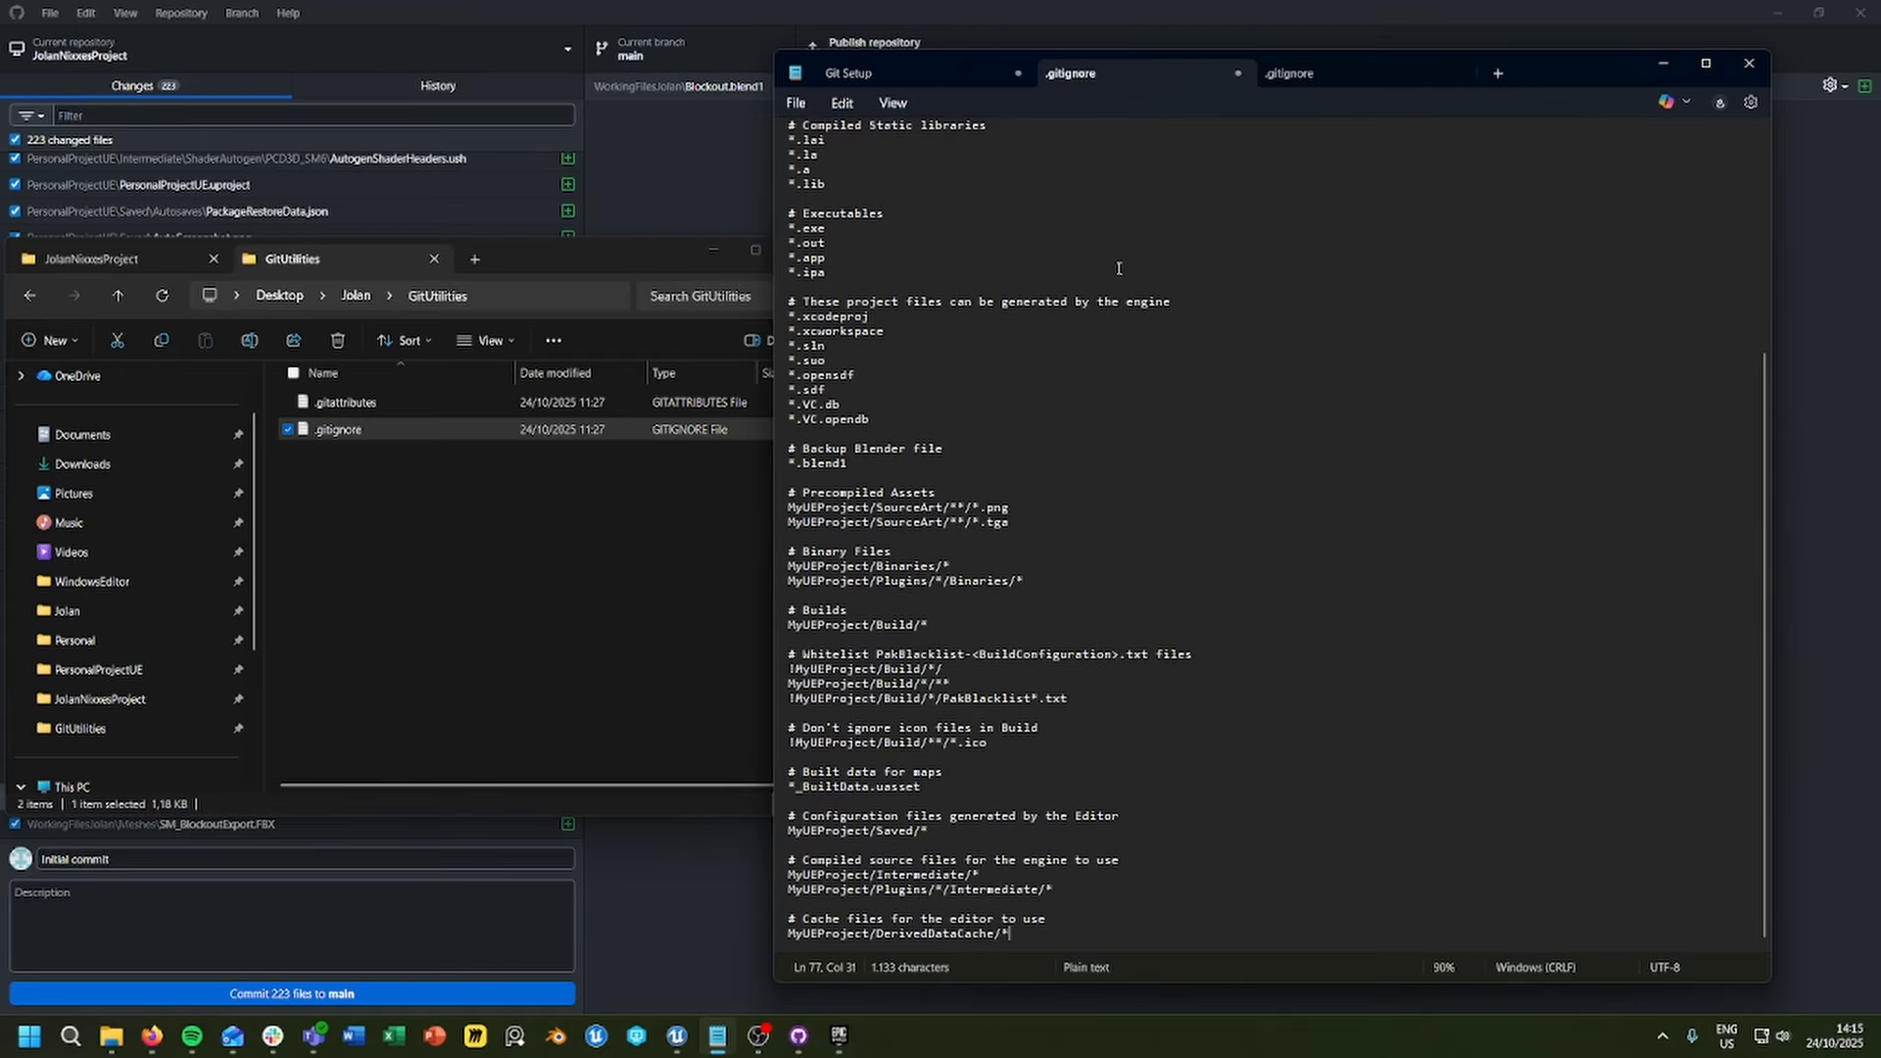
Step: Examine the pasted ignore rules, including the *.blend1 Blender backup entry and the MyUEProject placeholder in the Intermediate path
scroll(1065, 285, "up", 5)
scroll(1065, 285, "down", 6)
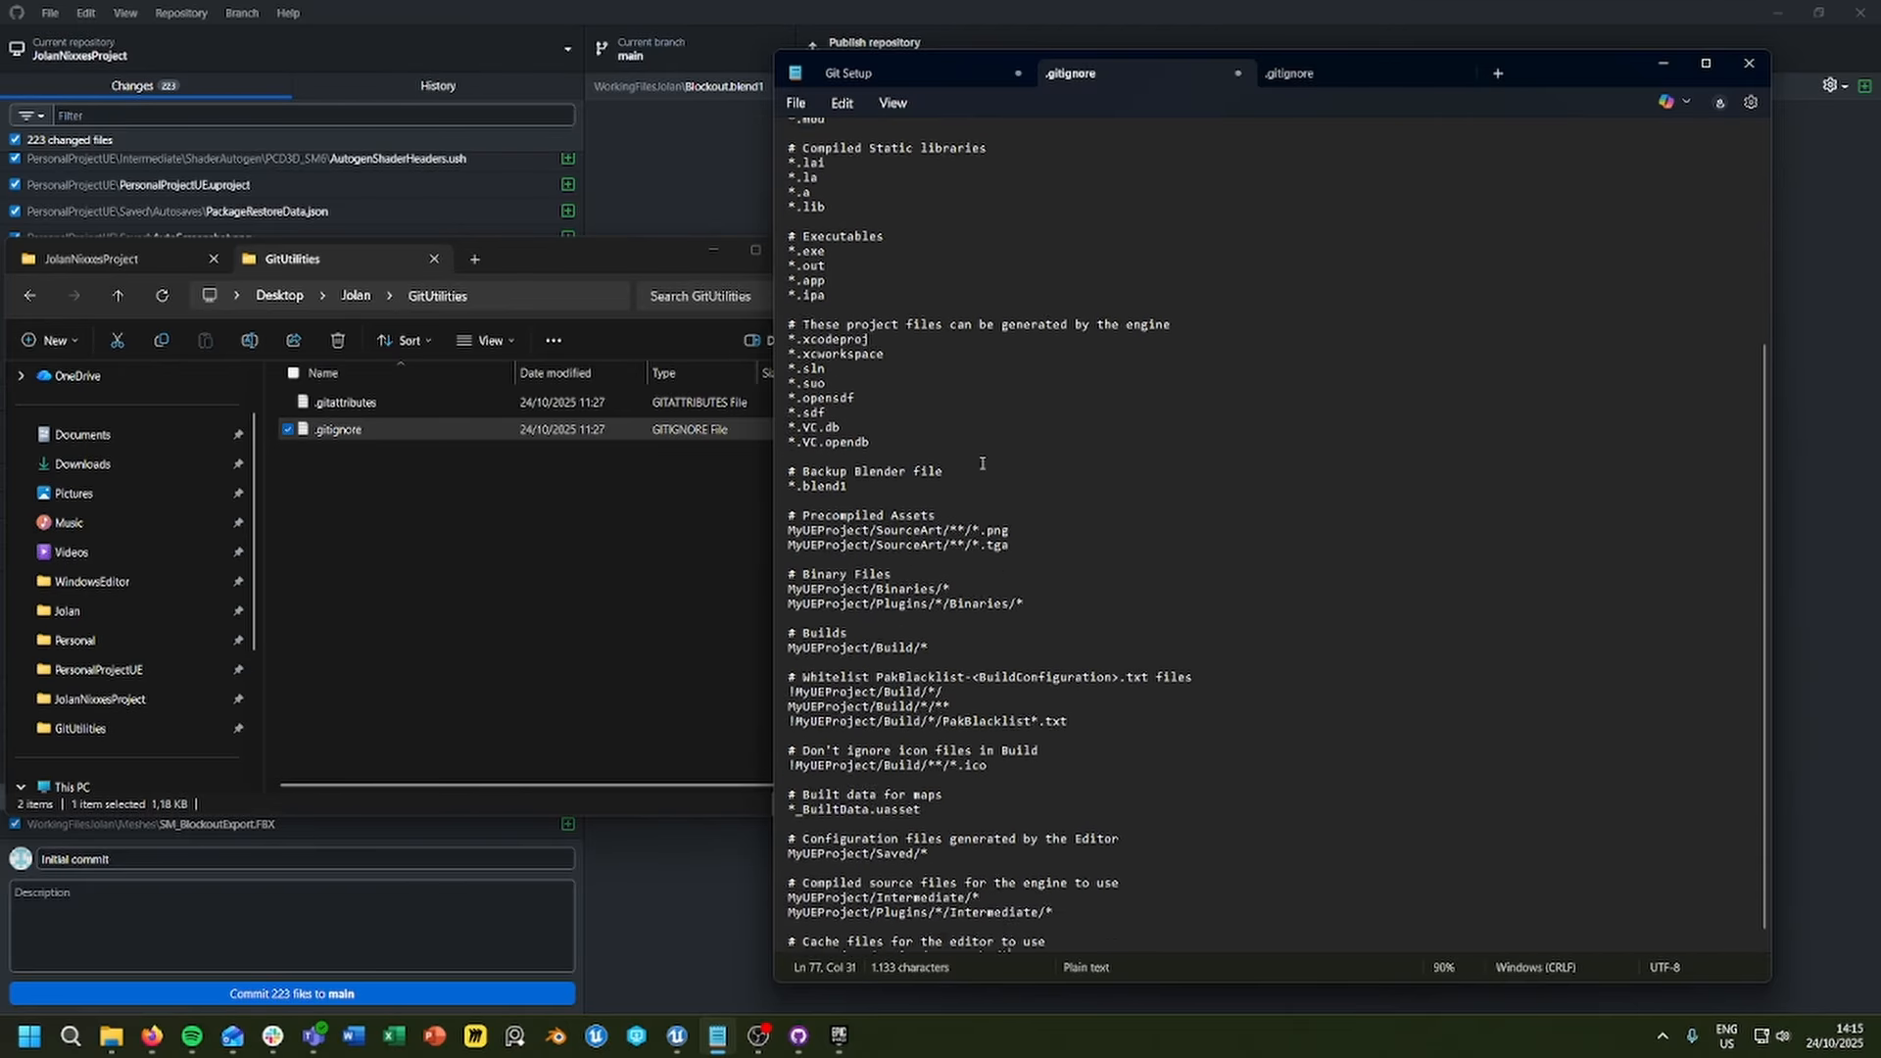
scroll(860, 559, "up", 6)
scroll(843, 524, "down", 7)
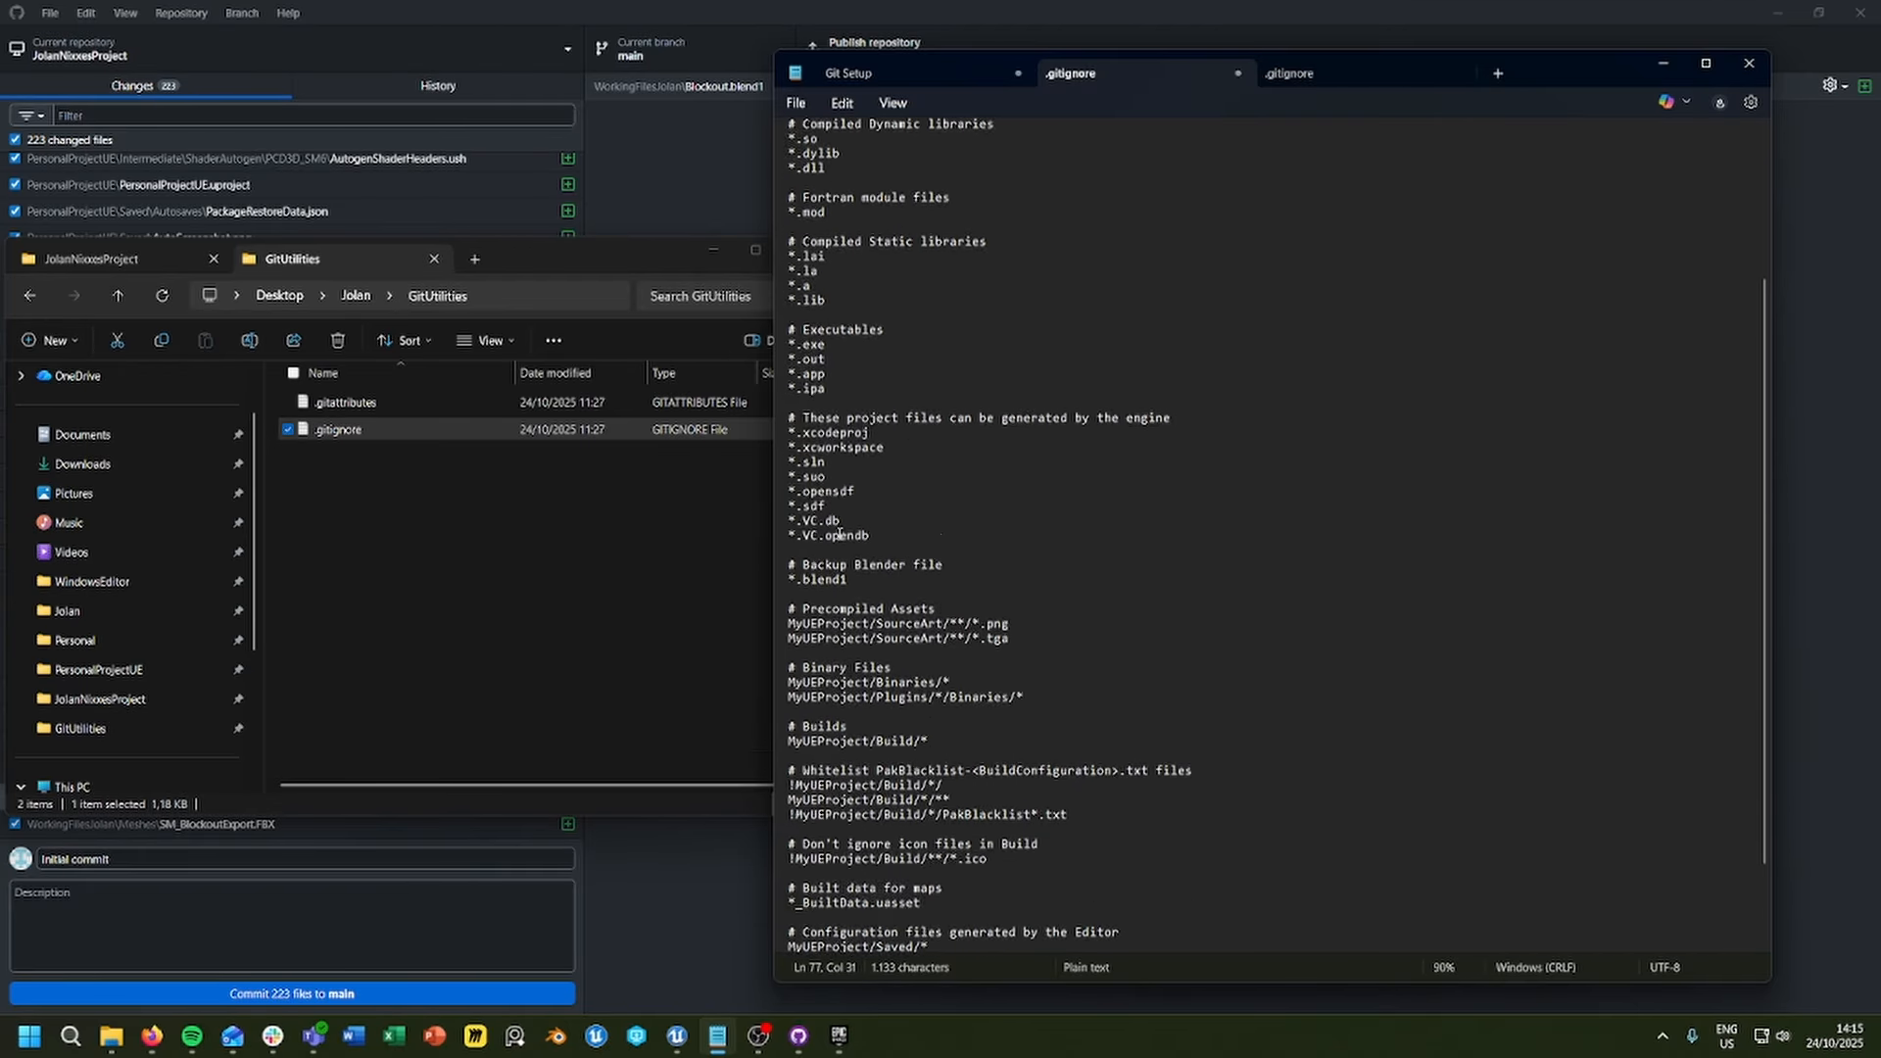
left_click(844, 493)
left_click_drag(841, 494, 787, 493)
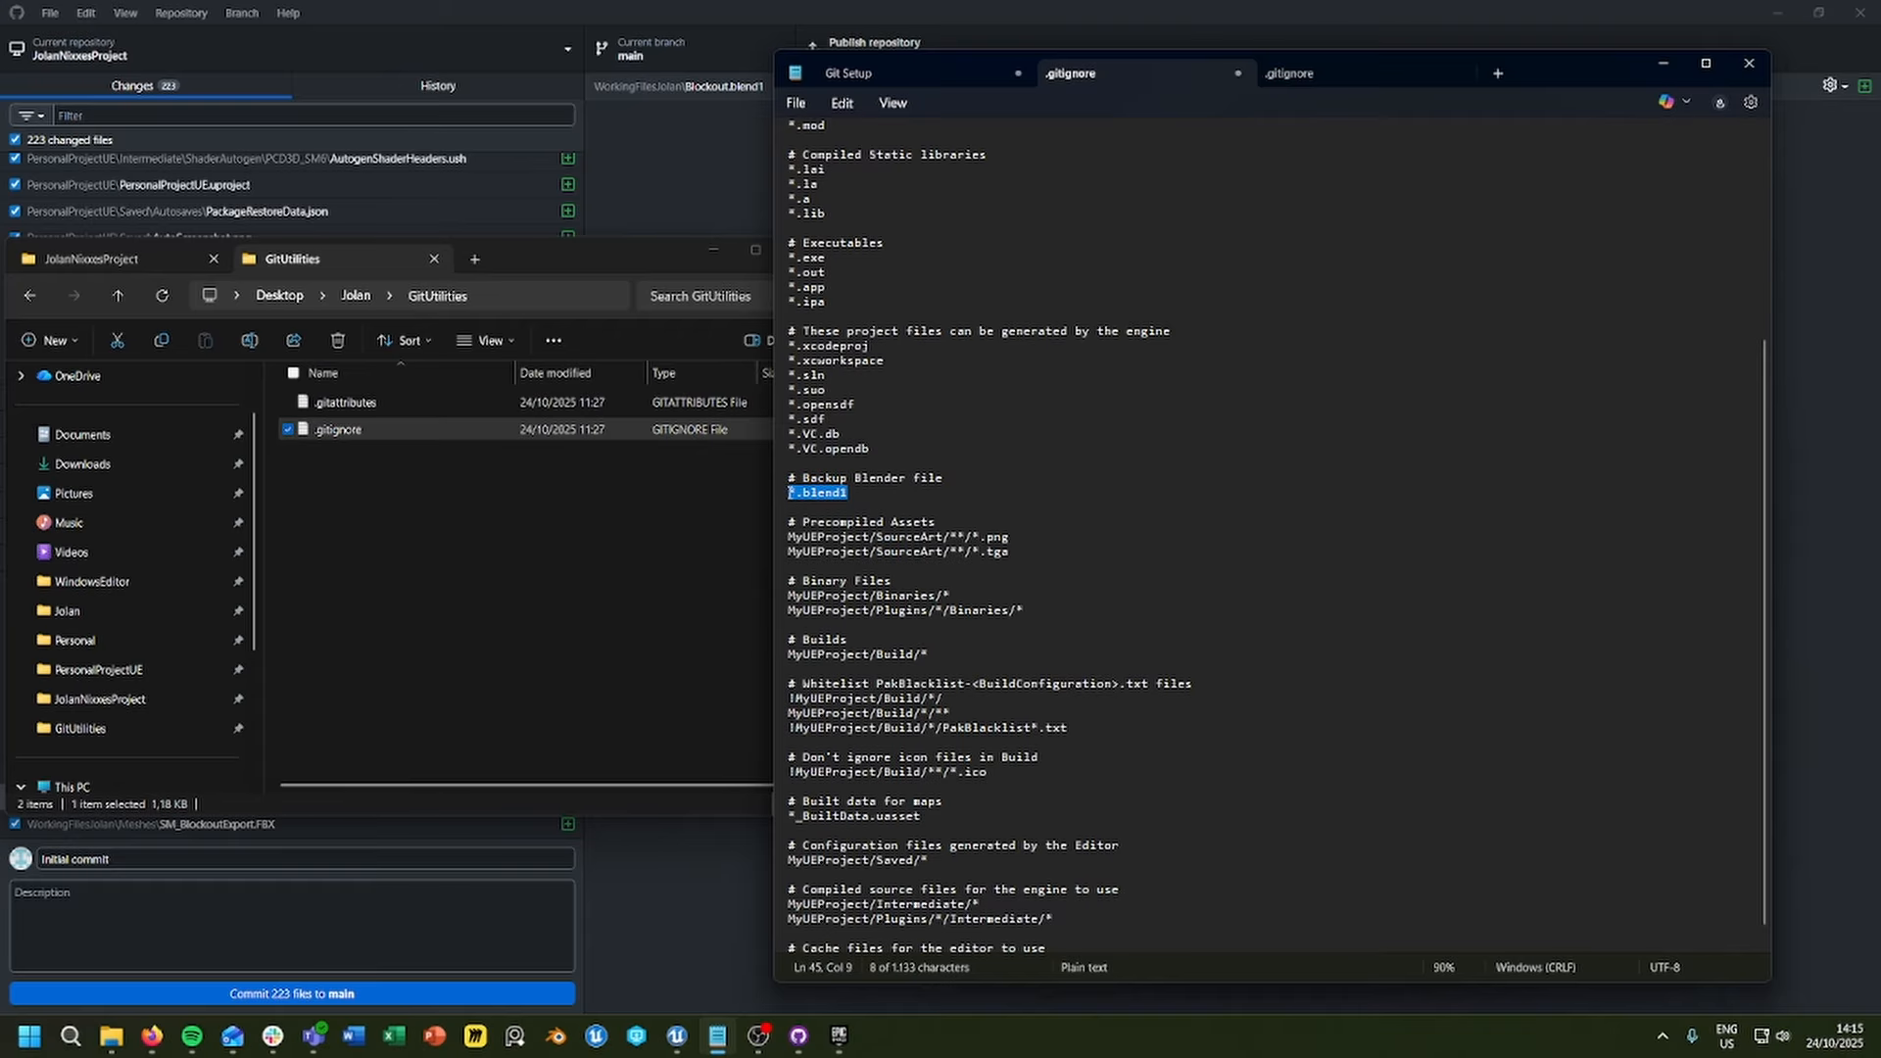
left_click(792, 494)
key("Right")
key("shift+End")
scroll(933, 592, "down", 1)
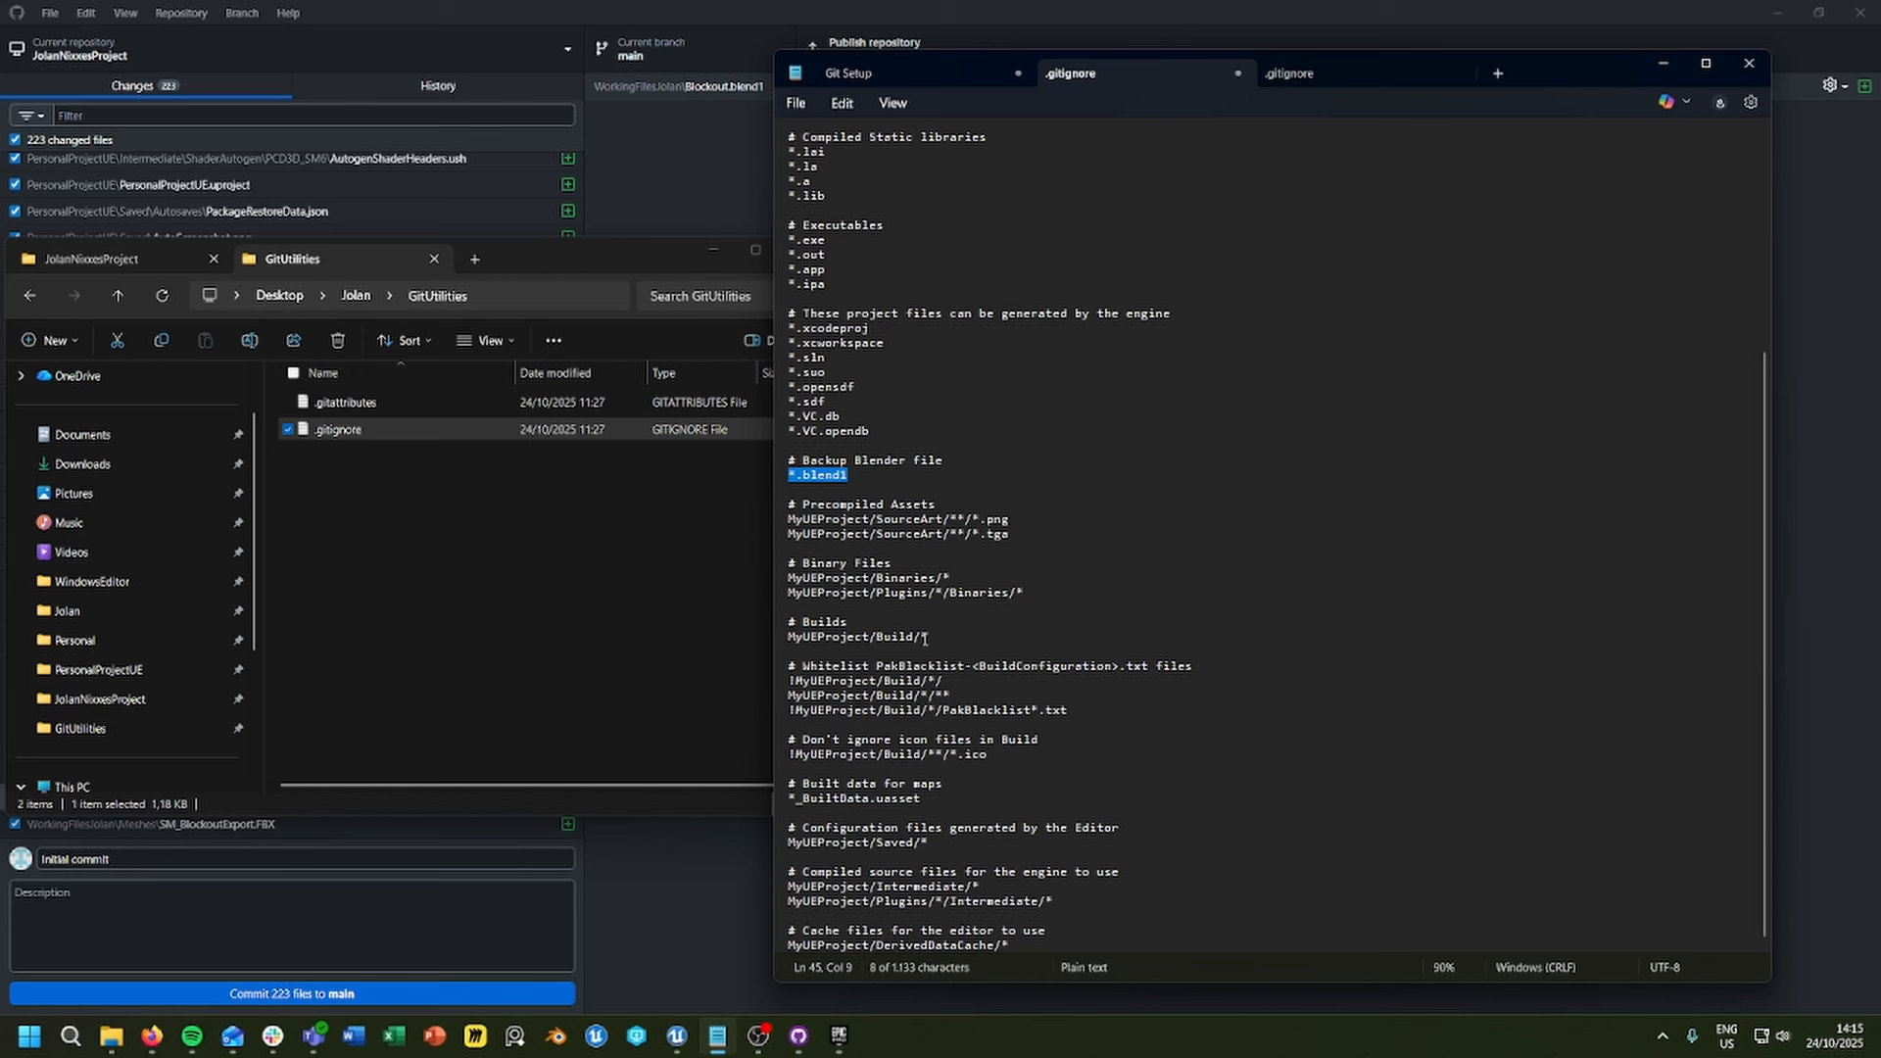
left_click(894, 885)
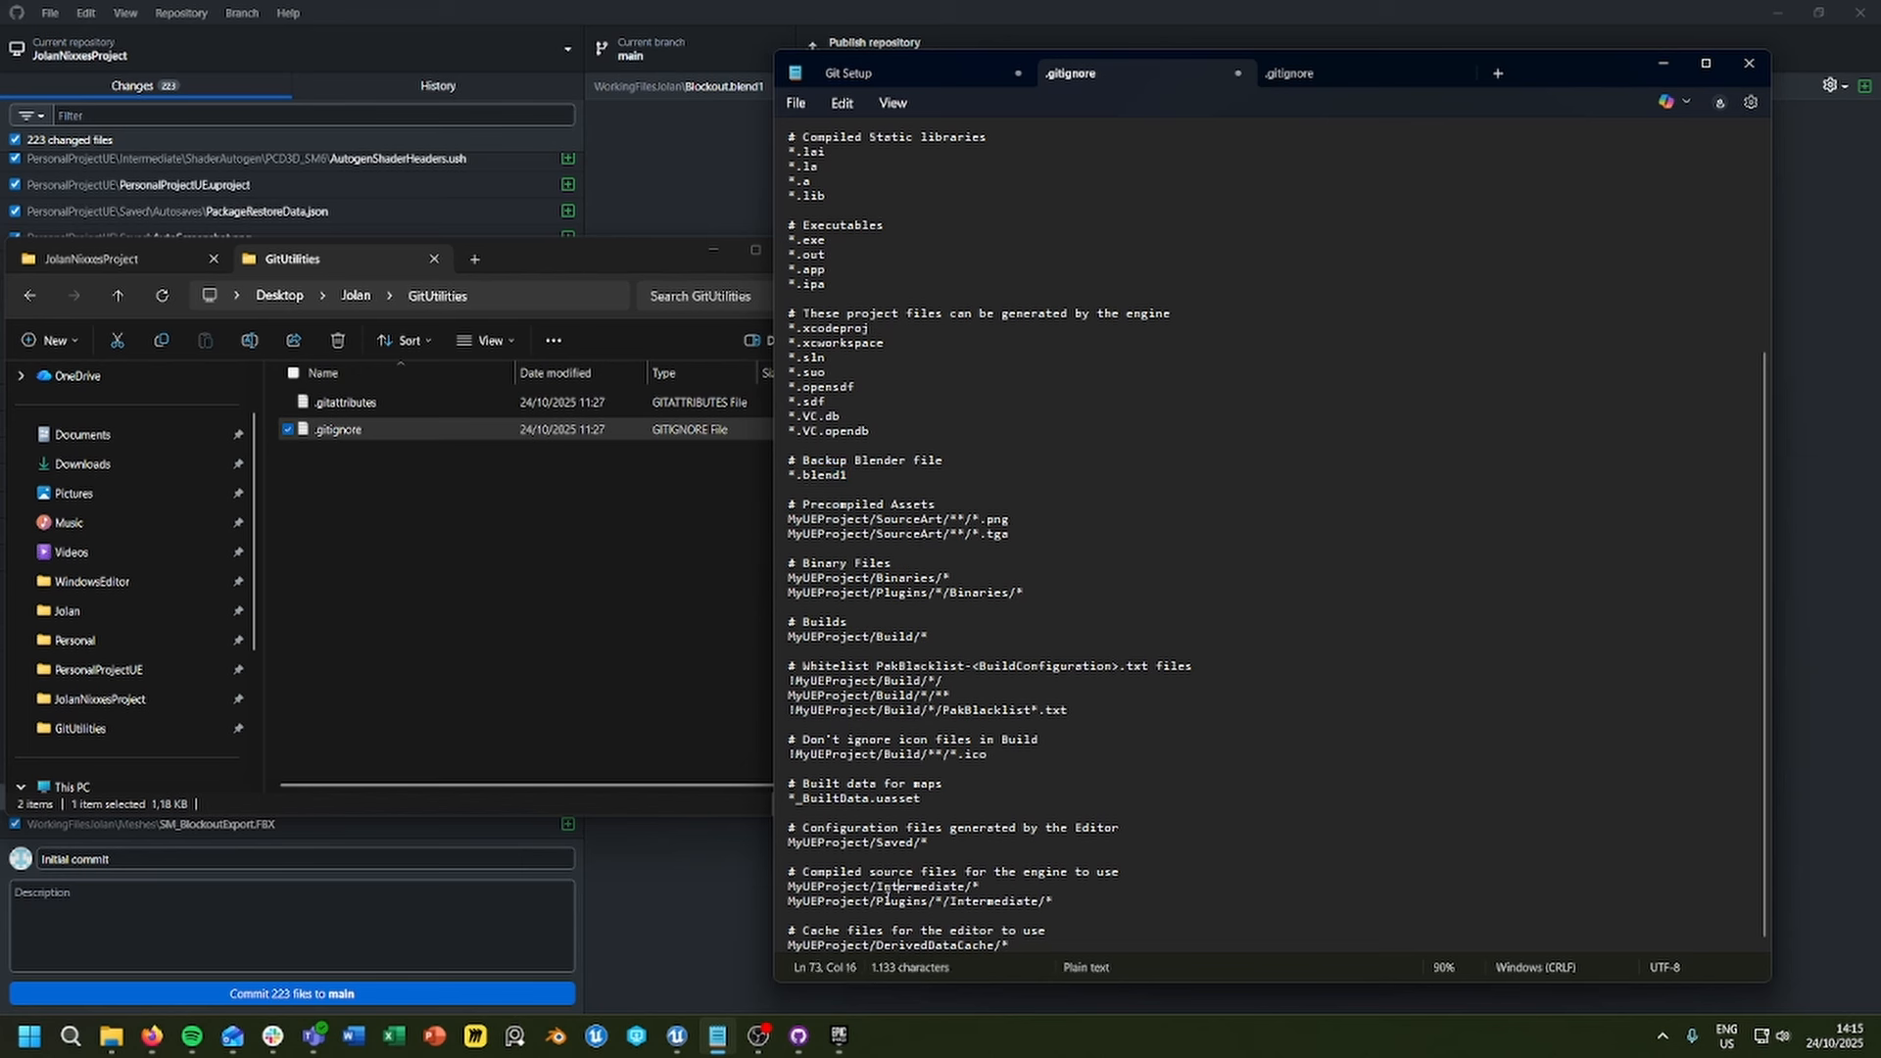
left_click_drag(870, 888, 790, 888)
left_click(866, 890)
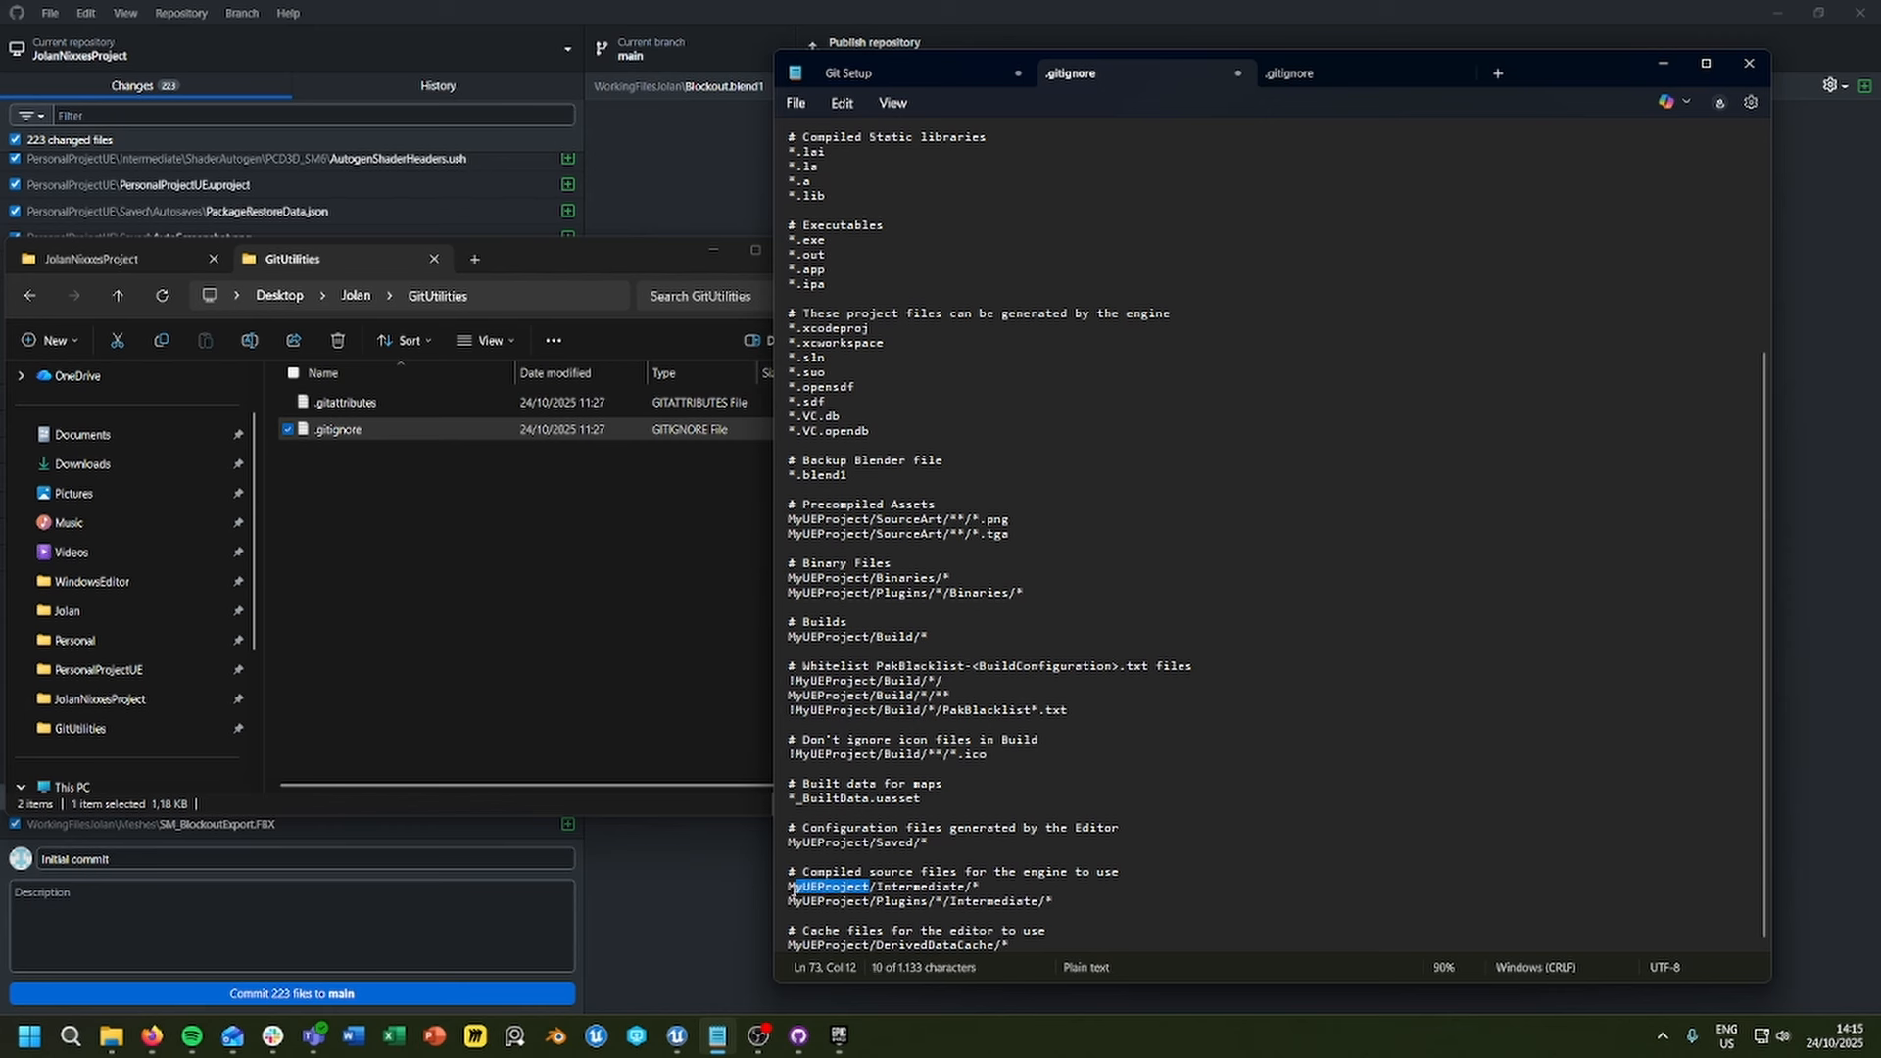
left_click(811, 885)
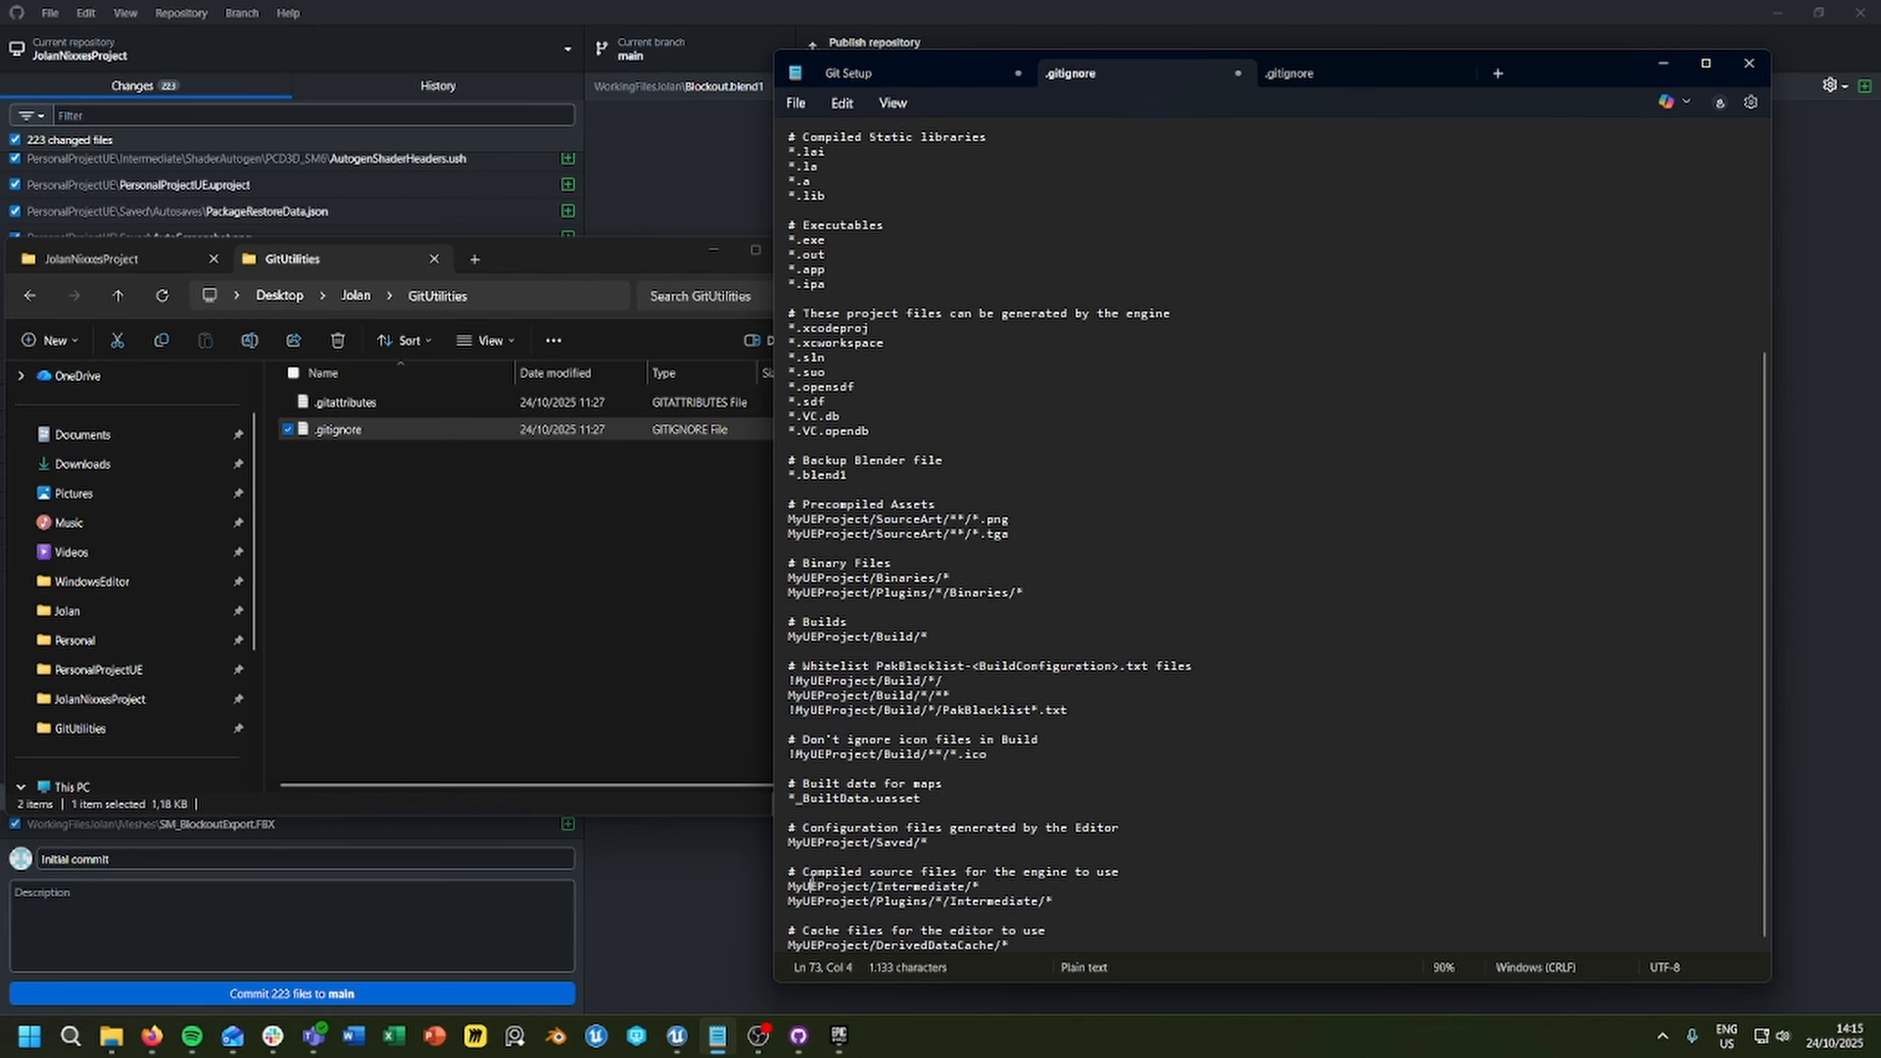
Step: Copy the name of the PersonalProjectUE folder in File Explorer and return to the project's .gitignore in Notepad
left_click(93, 259)
left_click(362, 561)
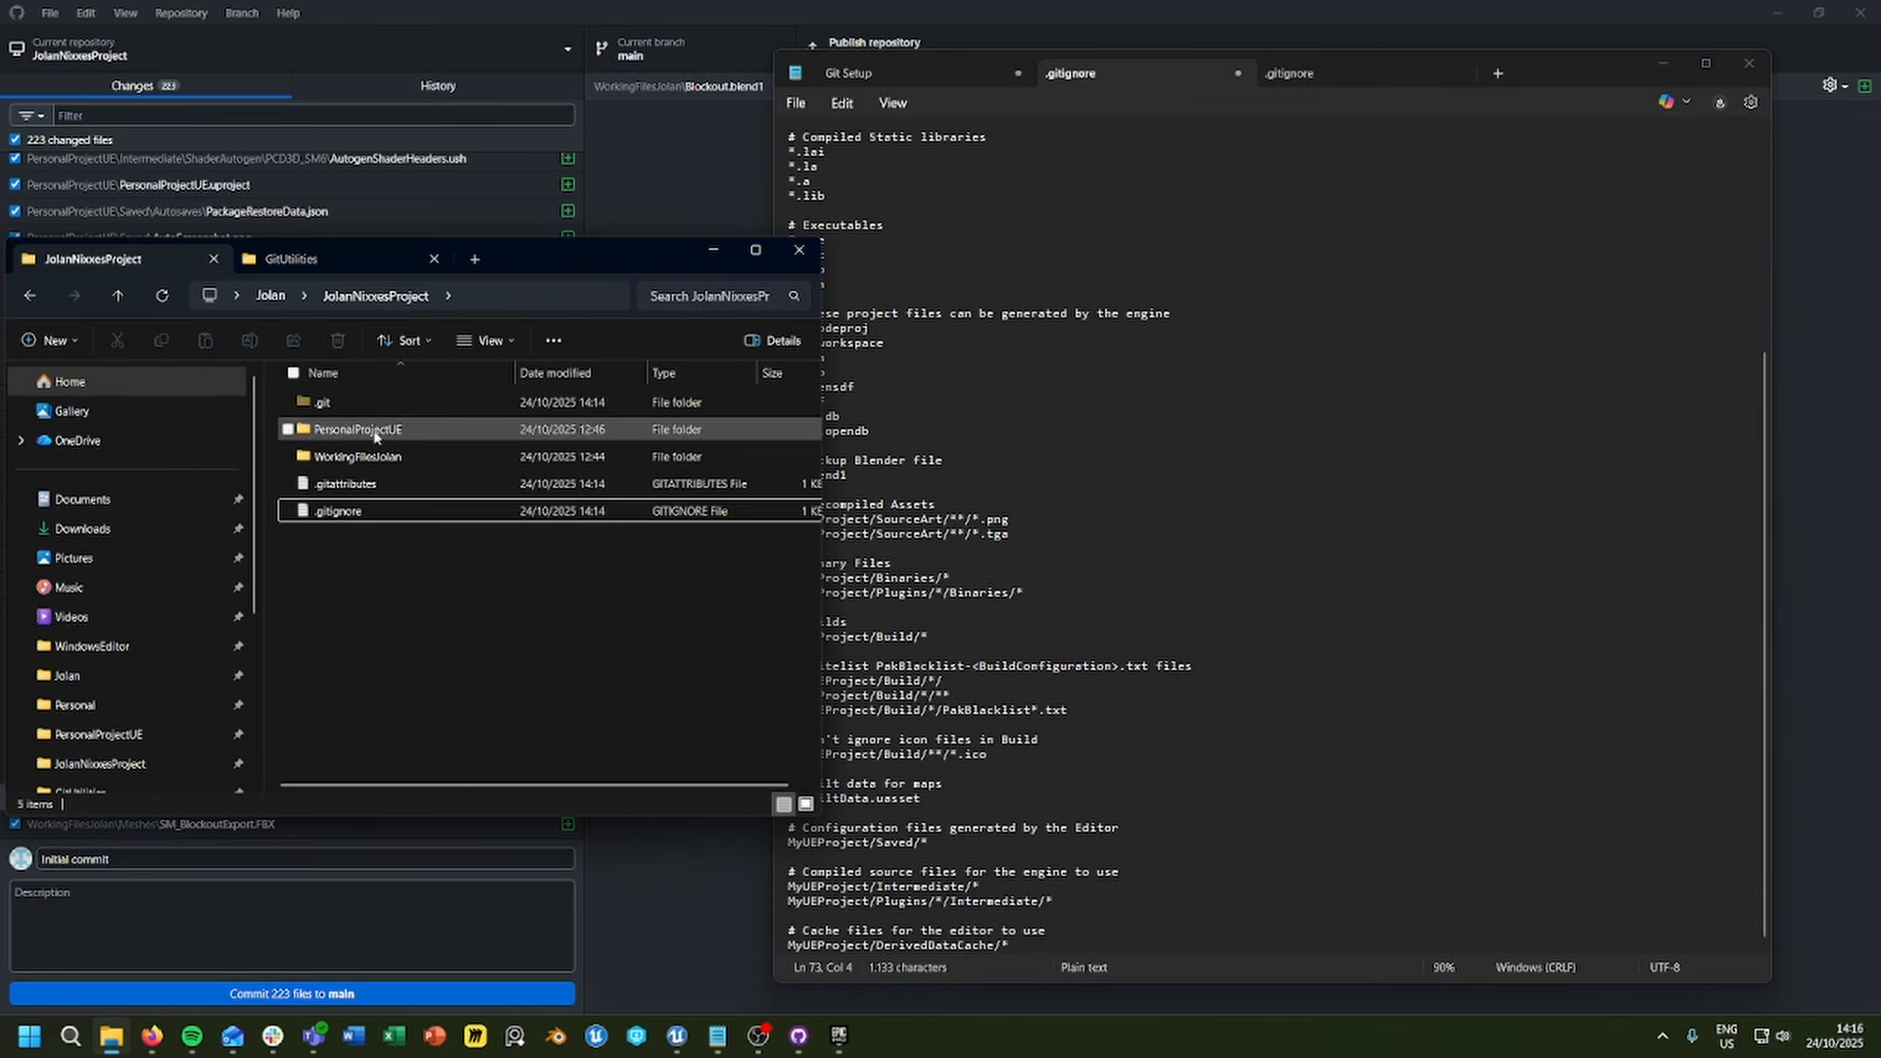
double_click(372, 431)
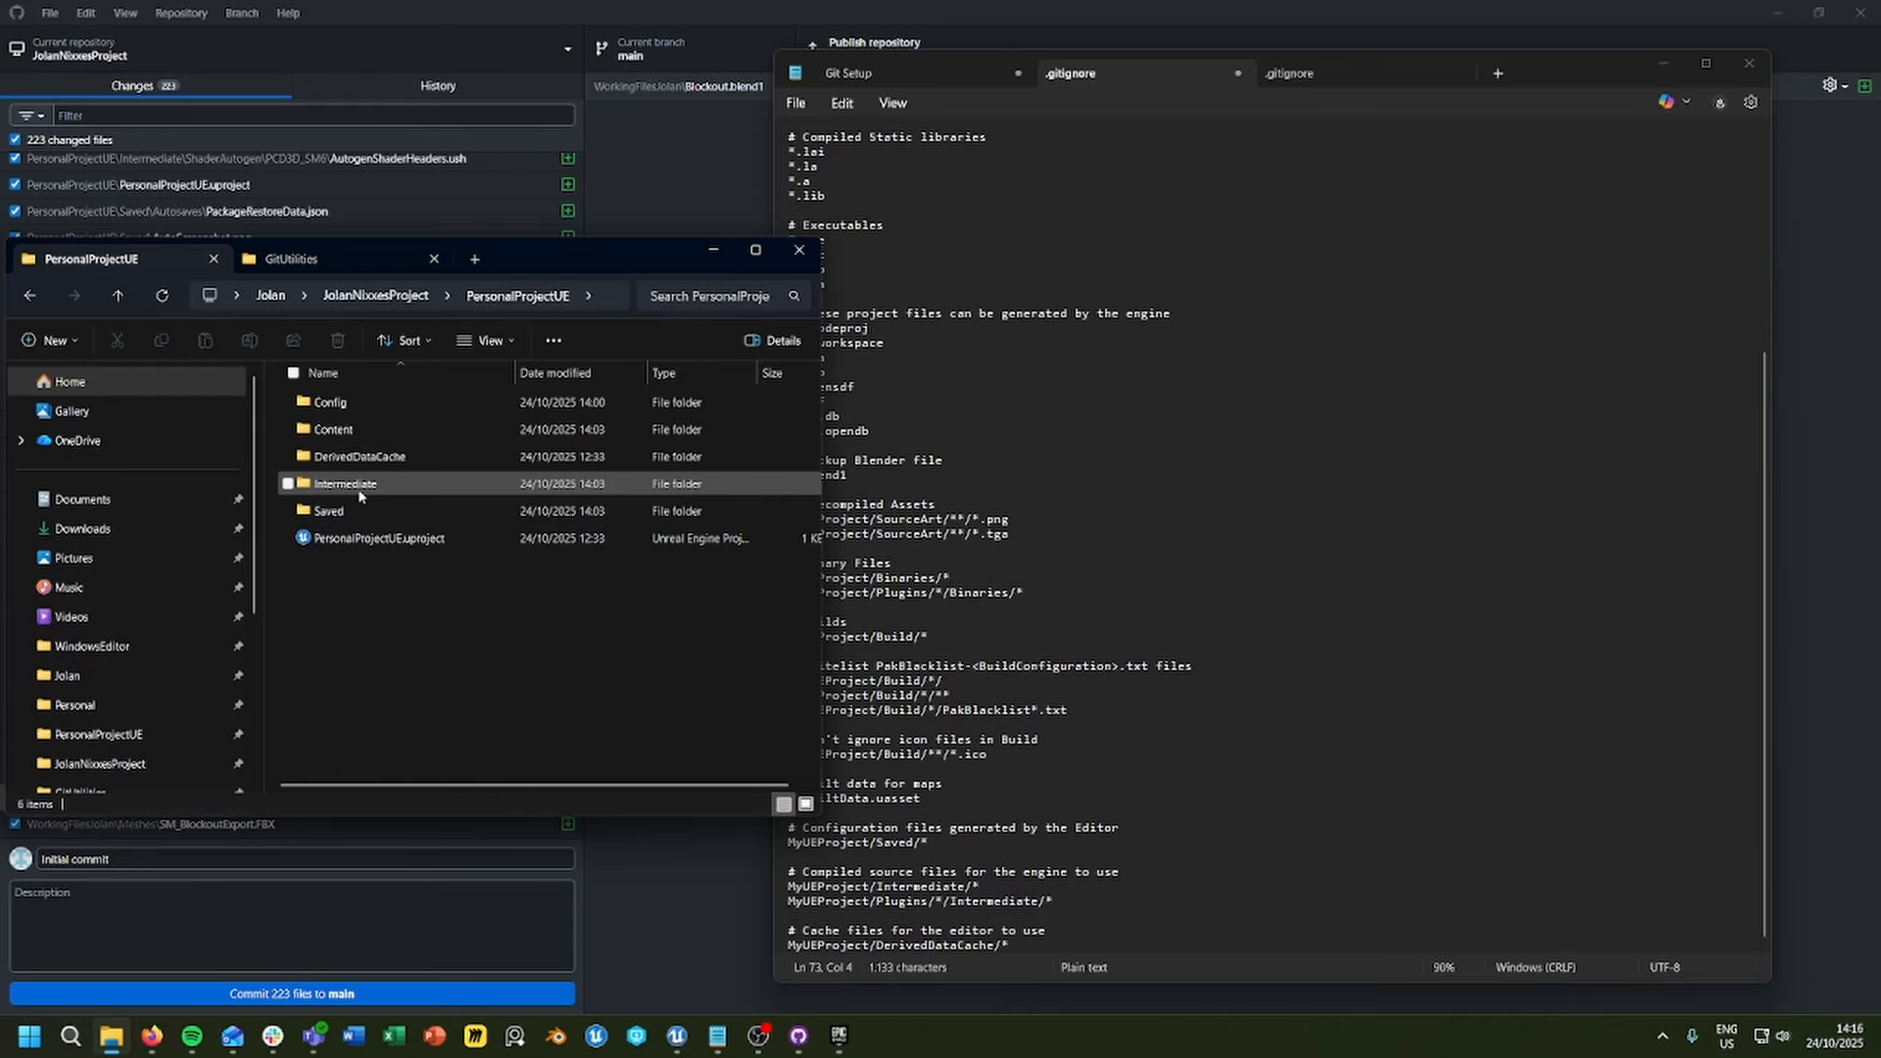
left_click(378, 296)
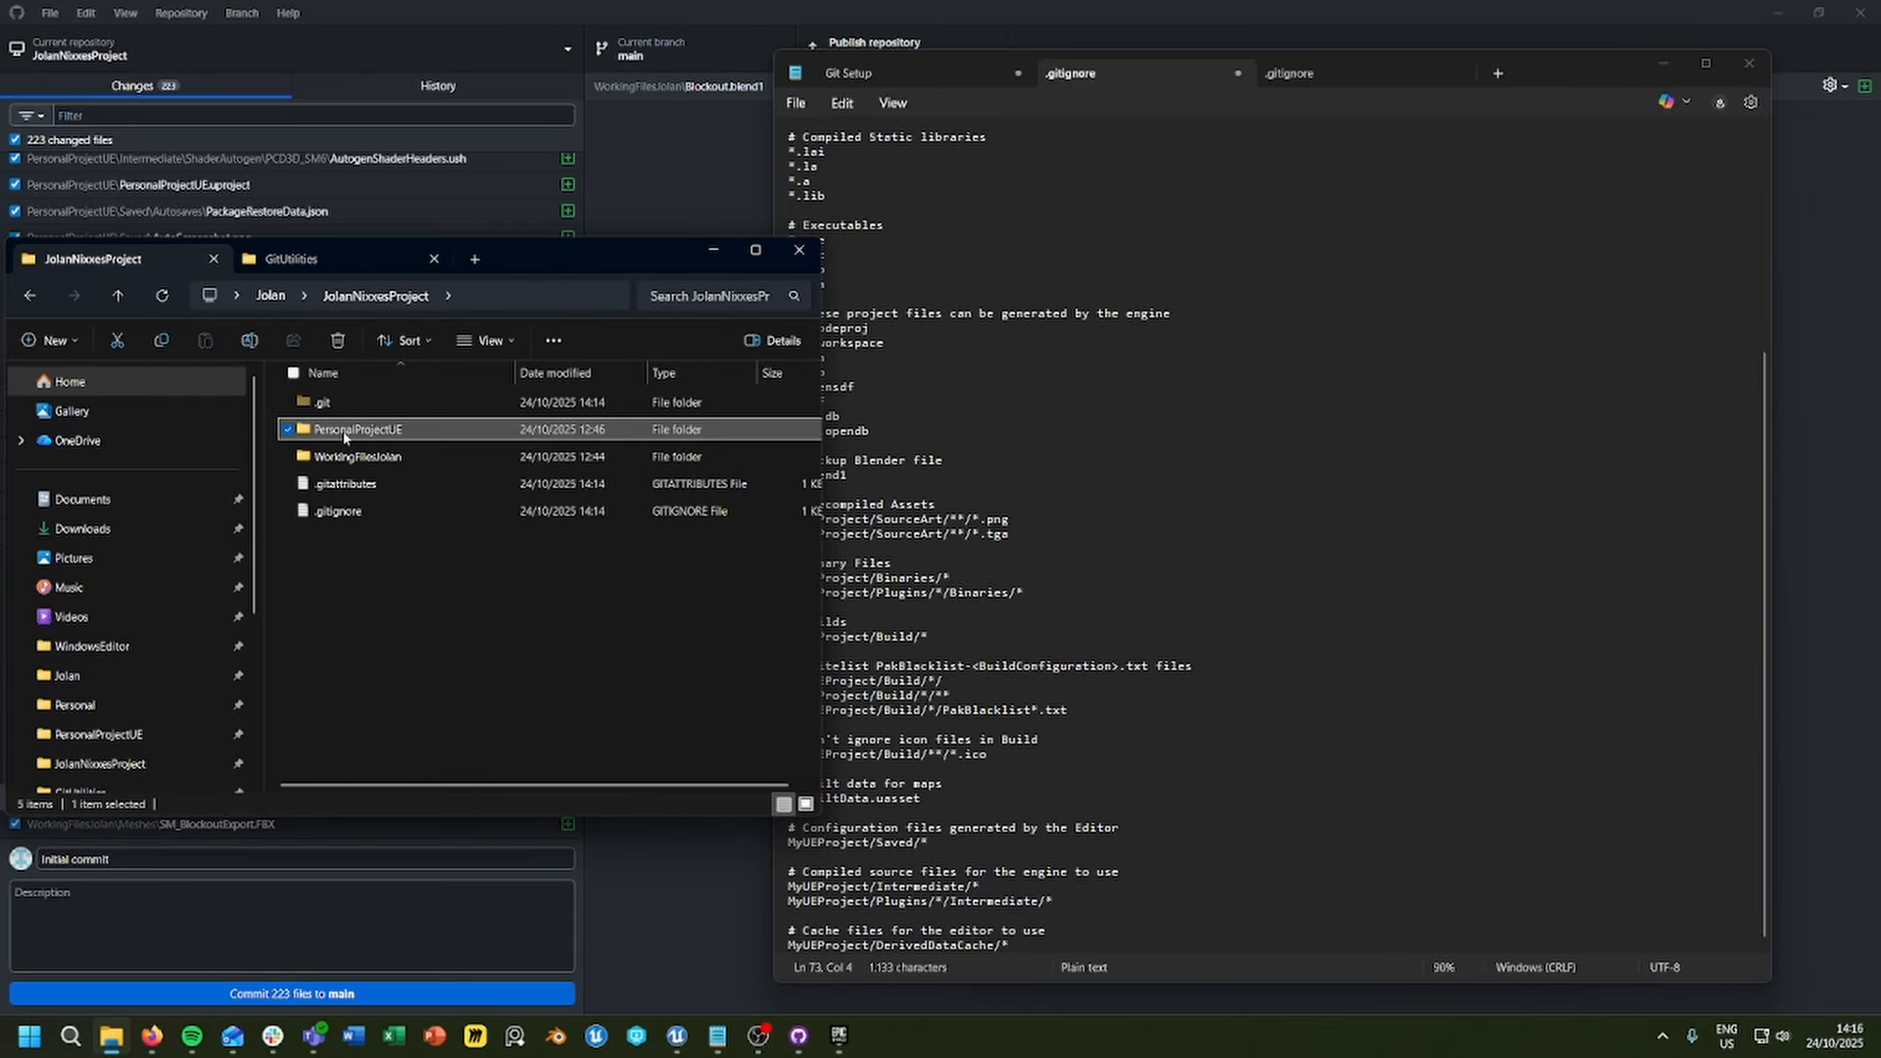
left_click(345, 434)
key("ctrl+c")
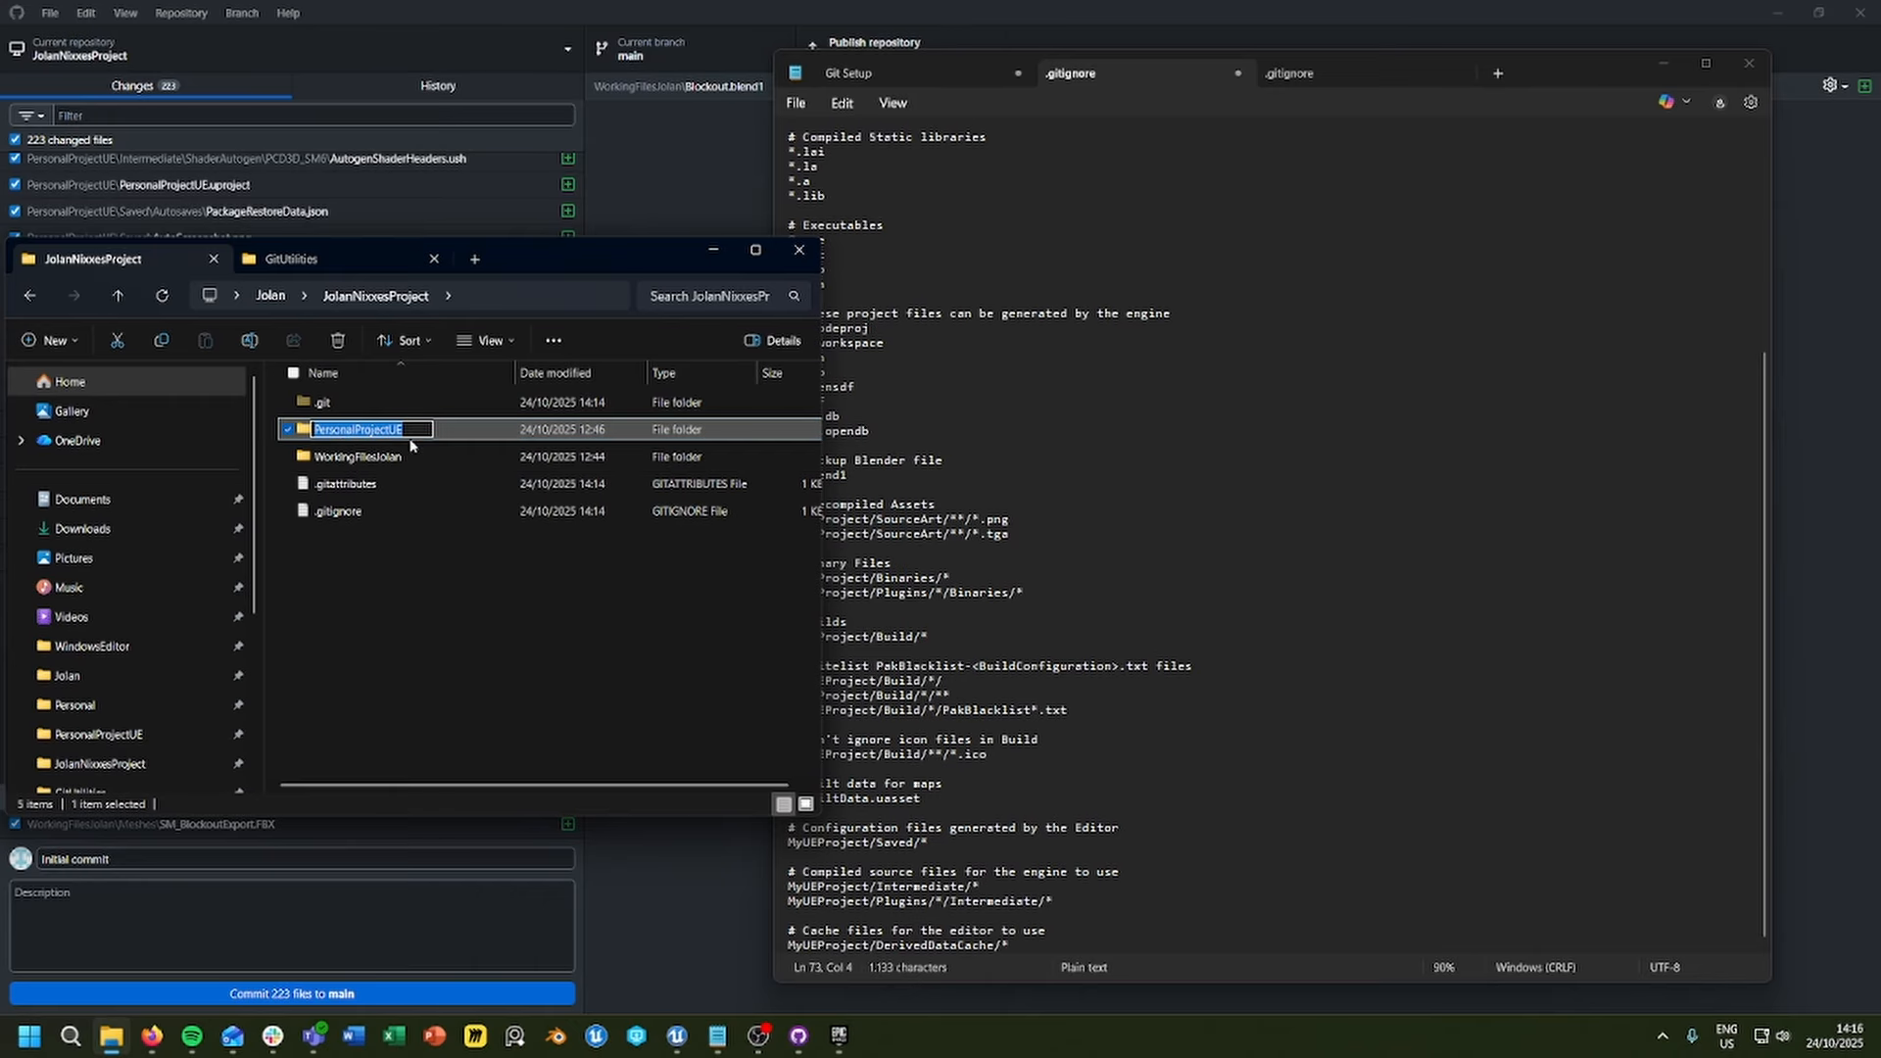
left_click(1095, 674)
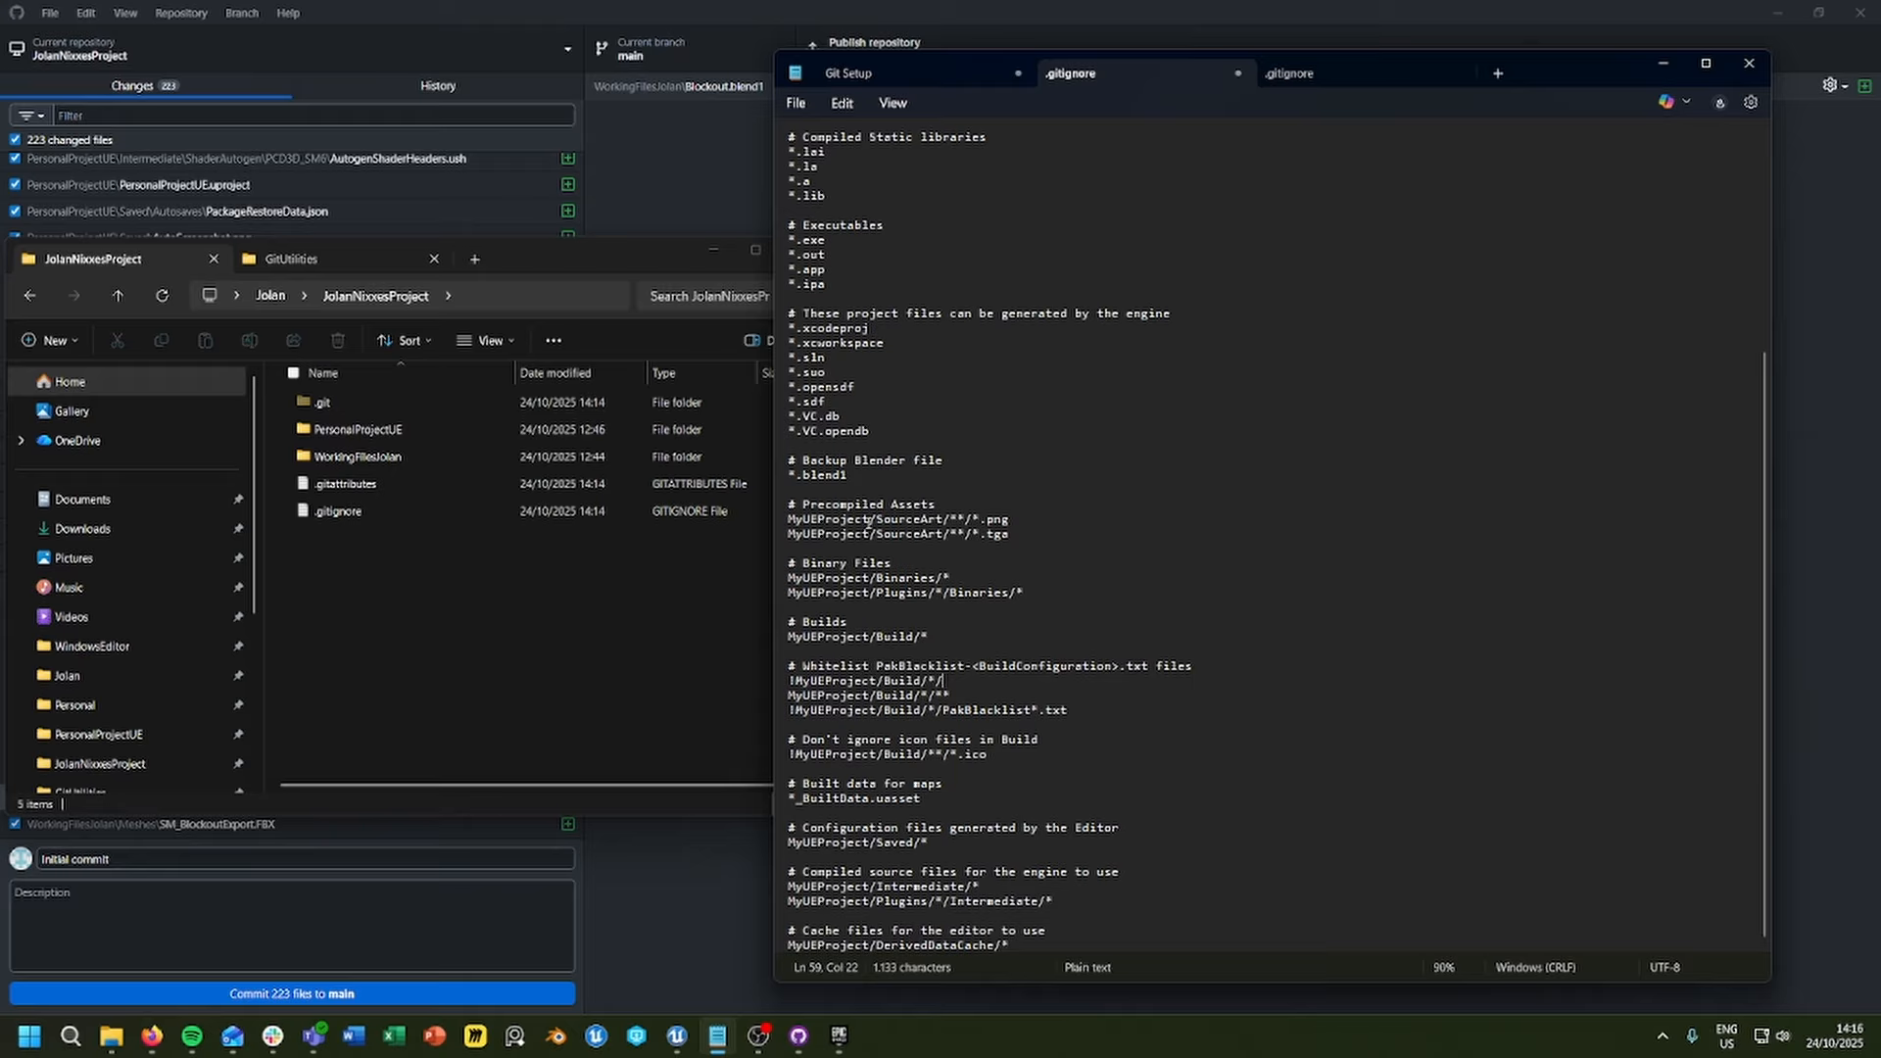
Step: Replace MyUEProject with PersonalProjectUE in the .gitignore's Precompiled Assets, Binary Files and Builds rules
double_click(842, 521)
key("ctrl+v")
double_click(843, 535)
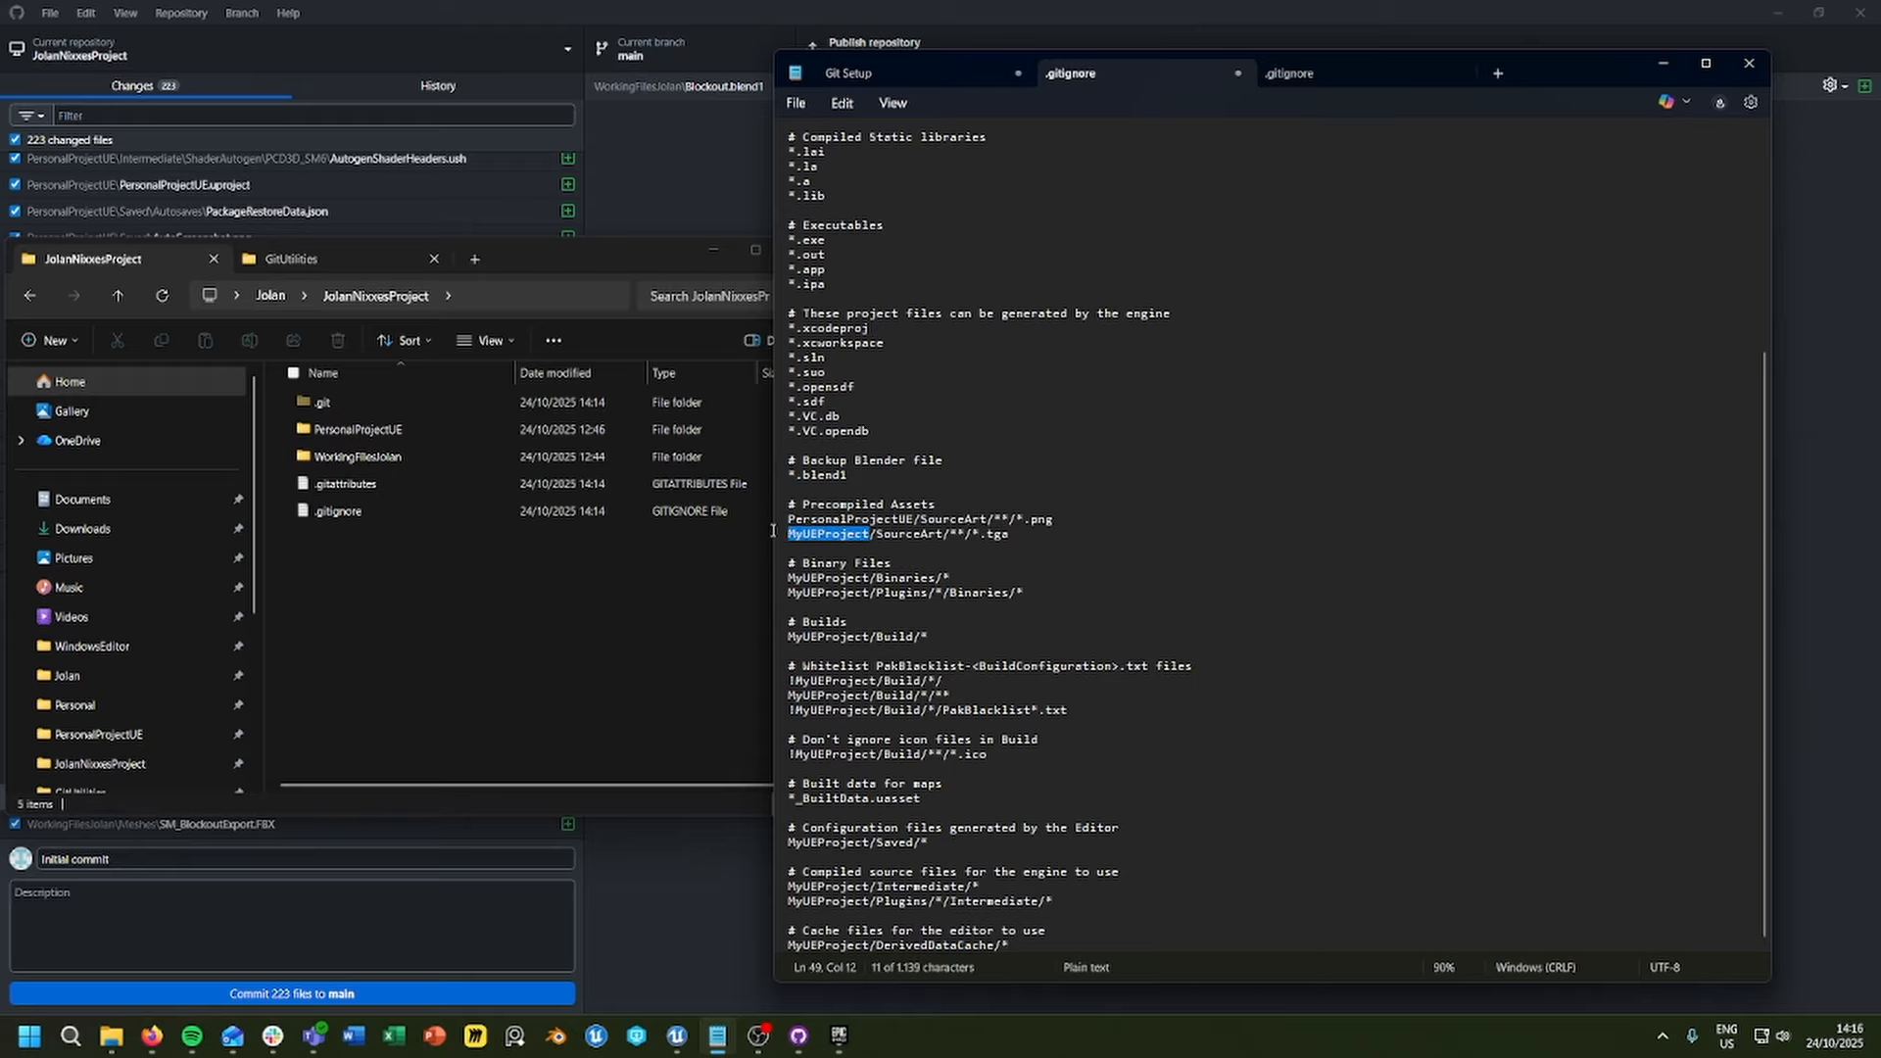
key("ctrl+v")
double_click(842, 578)
key("ctrl+v")
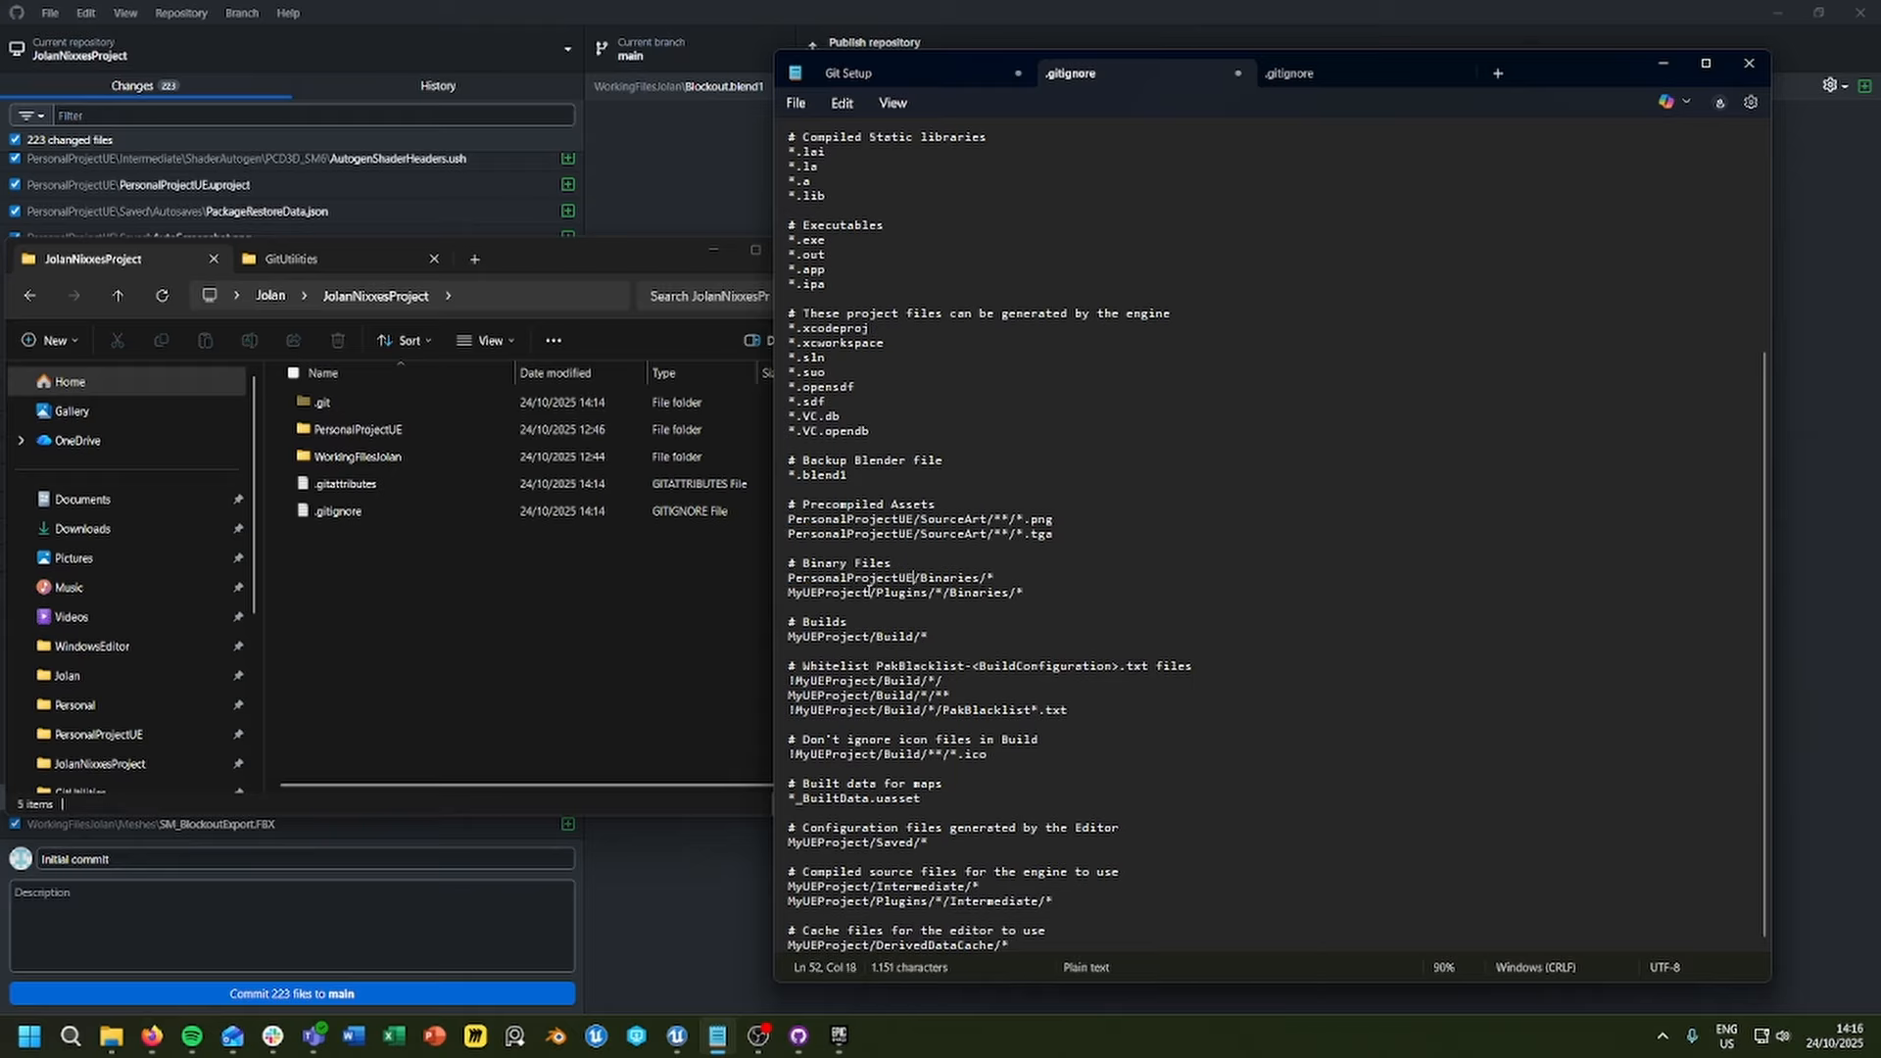
double_click(843, 593)
key("ctrl+v")
double_click(862, 637)
key("ctrl+v")
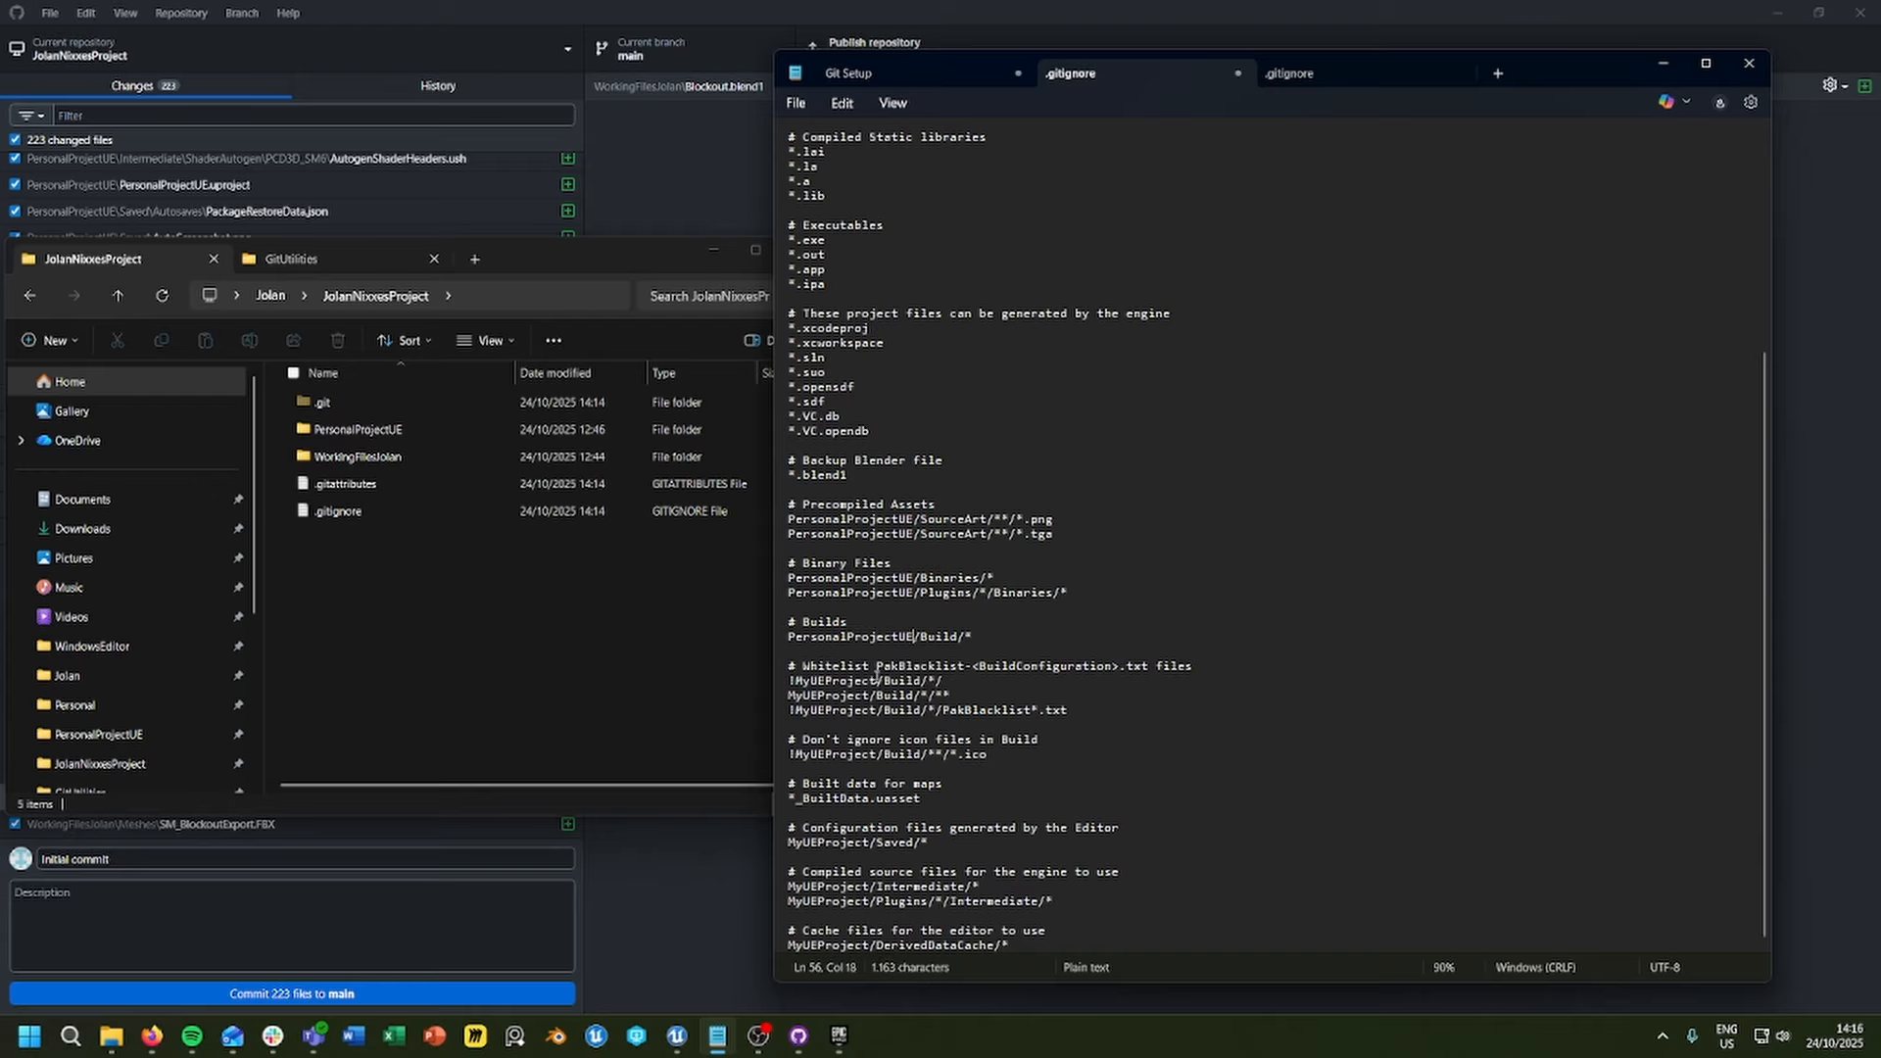
Step: Replace MyUEProject with PersonalProjectUE in the PakBlacklist whitelist rules and the Build icon files rule
left_click_drag(878, 680, 791, 756)
key("ctrl+v")
double_click(867, 695)
key("ctrl+v")
key("ctrl+v")
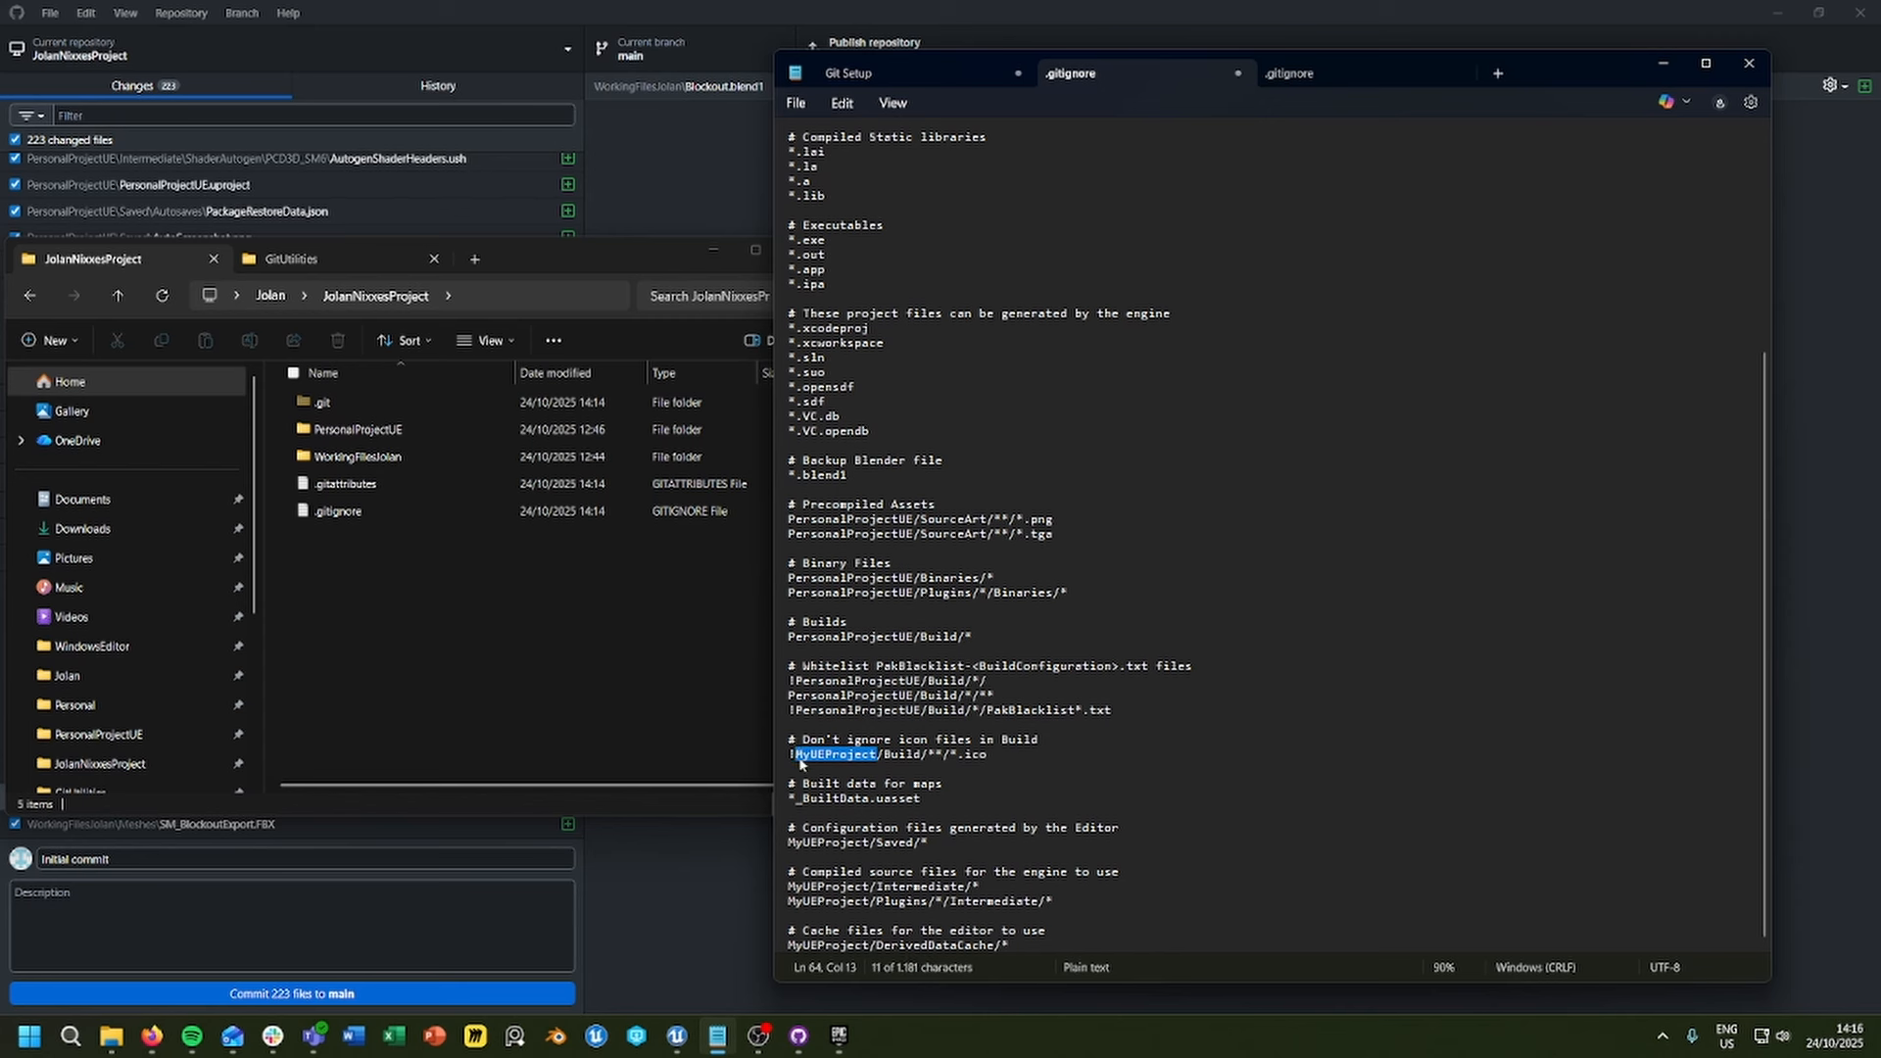
key("ctrl+v")
Step: Replace MyUEProject with PersonalProjectUE in the Saved, Intermediate and DerivedDataCache rules and save the .gitignore
left_click_drag(867, 843, 790, 844)
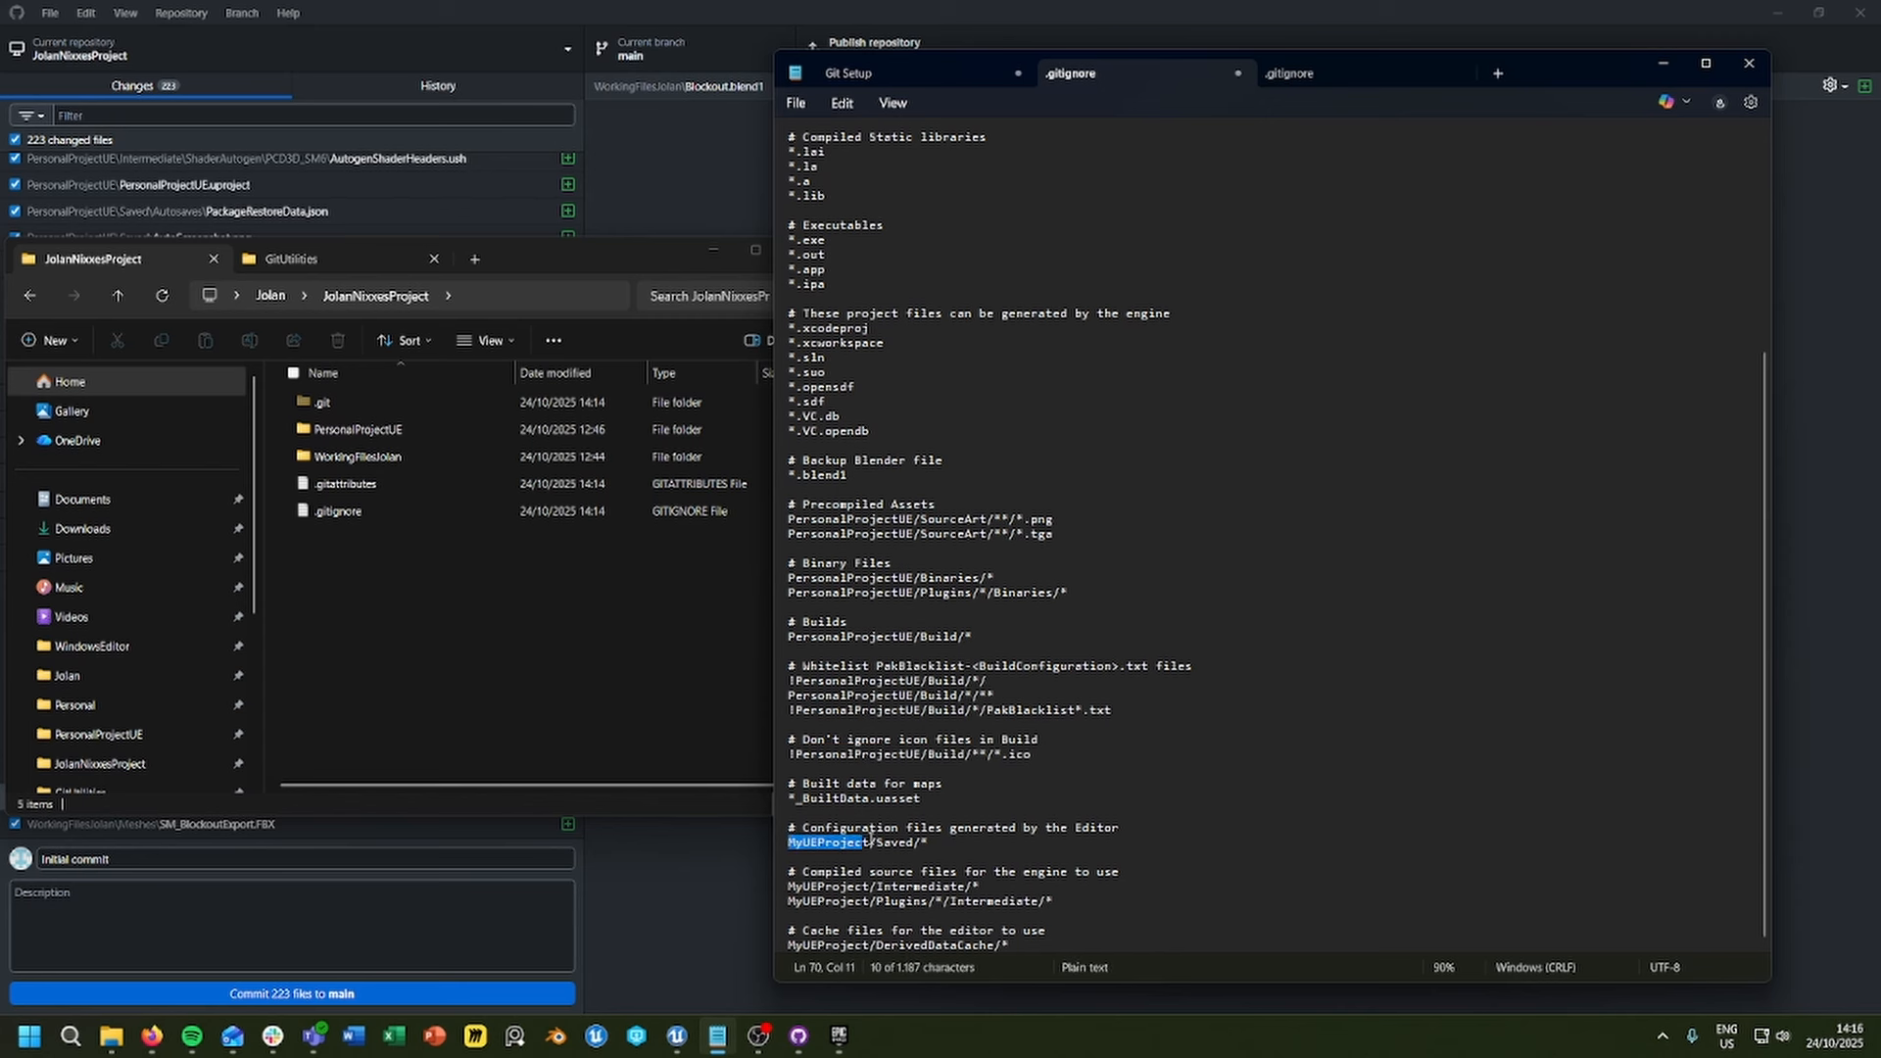
type("PersonalProjectUE")
left_click_drag(877, 887, 753, 907)
type("PersonalProjectUE")
type("PersonalProjectUE")
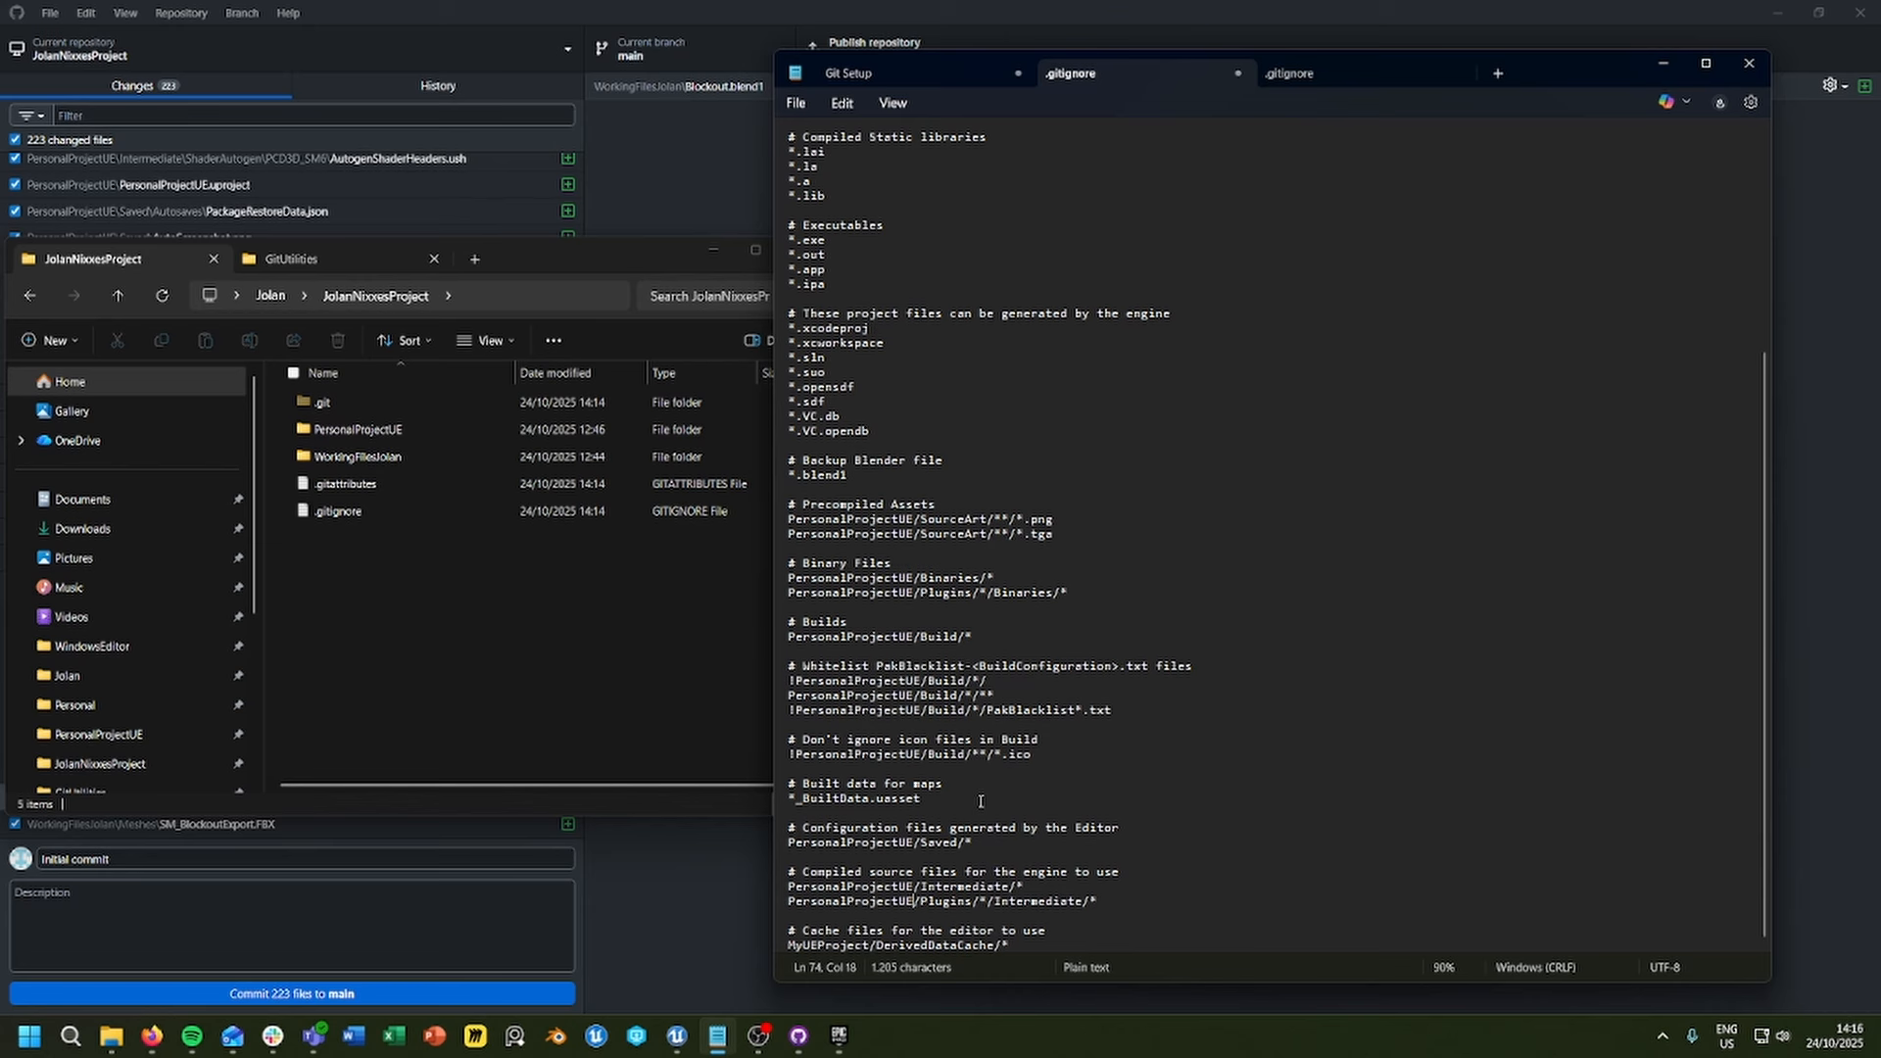
left_click_drag(863, 945, 746, 939)
left_click(864, 946)
left_click_drag(866, 945, 770, 948)
type("PersonalProjectUE")
left_click(1035, 766)
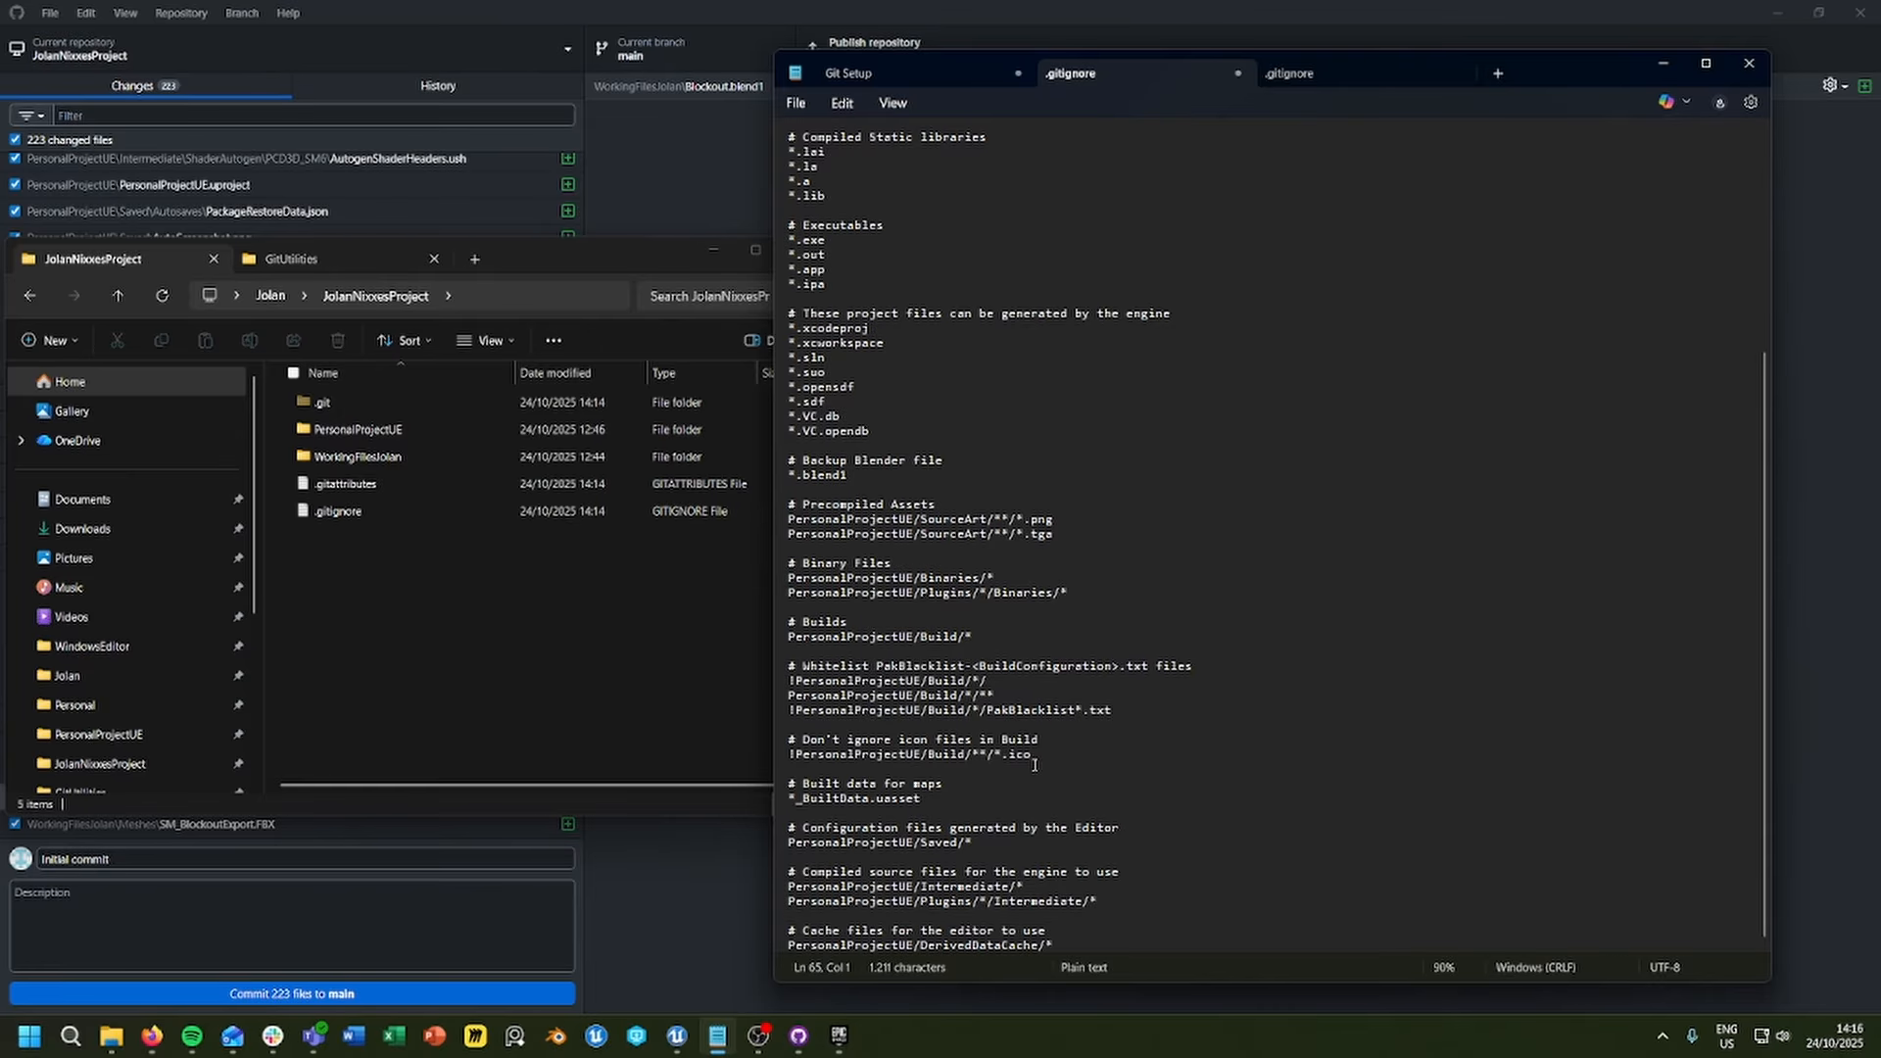
Step: Switch to GitHub Desktop and check the changed files list for files that should be ignored
left_click(634, 4)
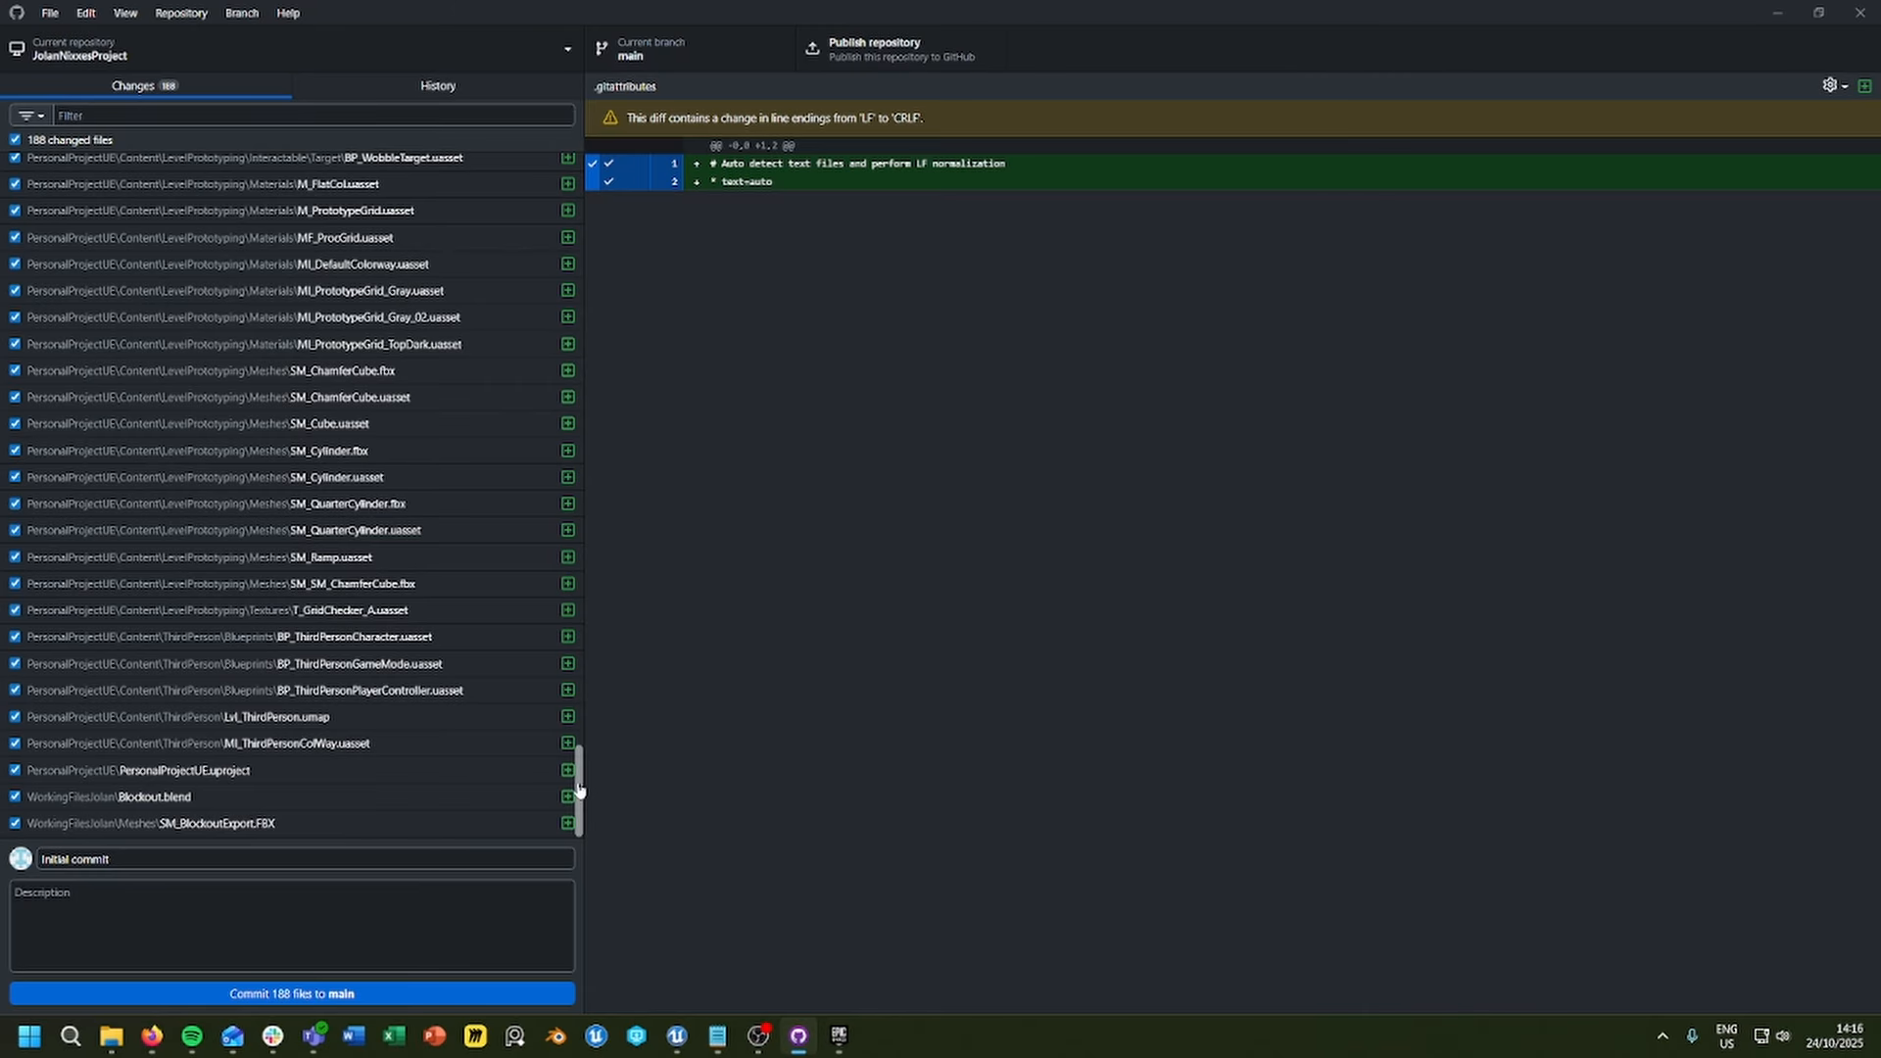
mouse_move(576, 779)
left_mouse_down()
mouse_move(566, 161)
mouse_move(551, 474)
mouse_move(576, 588)
mouse_move(559, 705)
mouse_move(575, 799)
left_mouse_up()
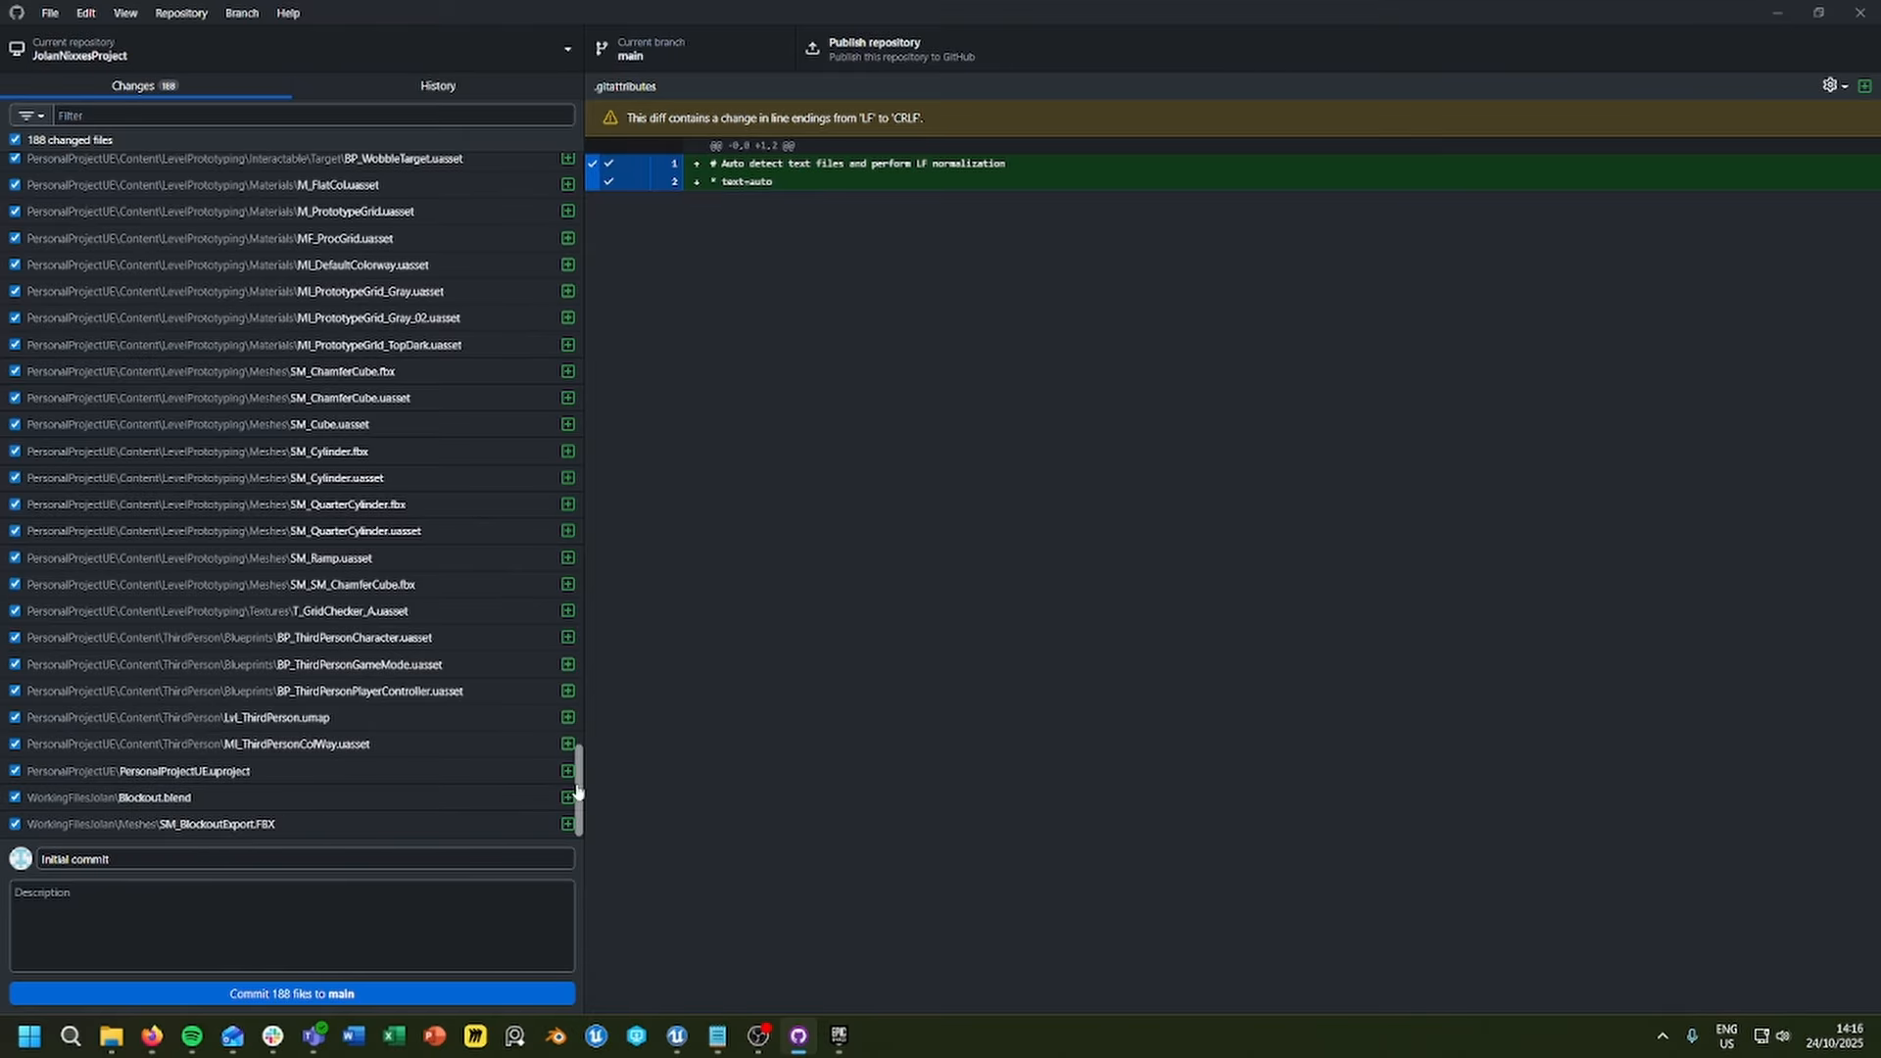
left_click_drag(577, 792, 578, 162)
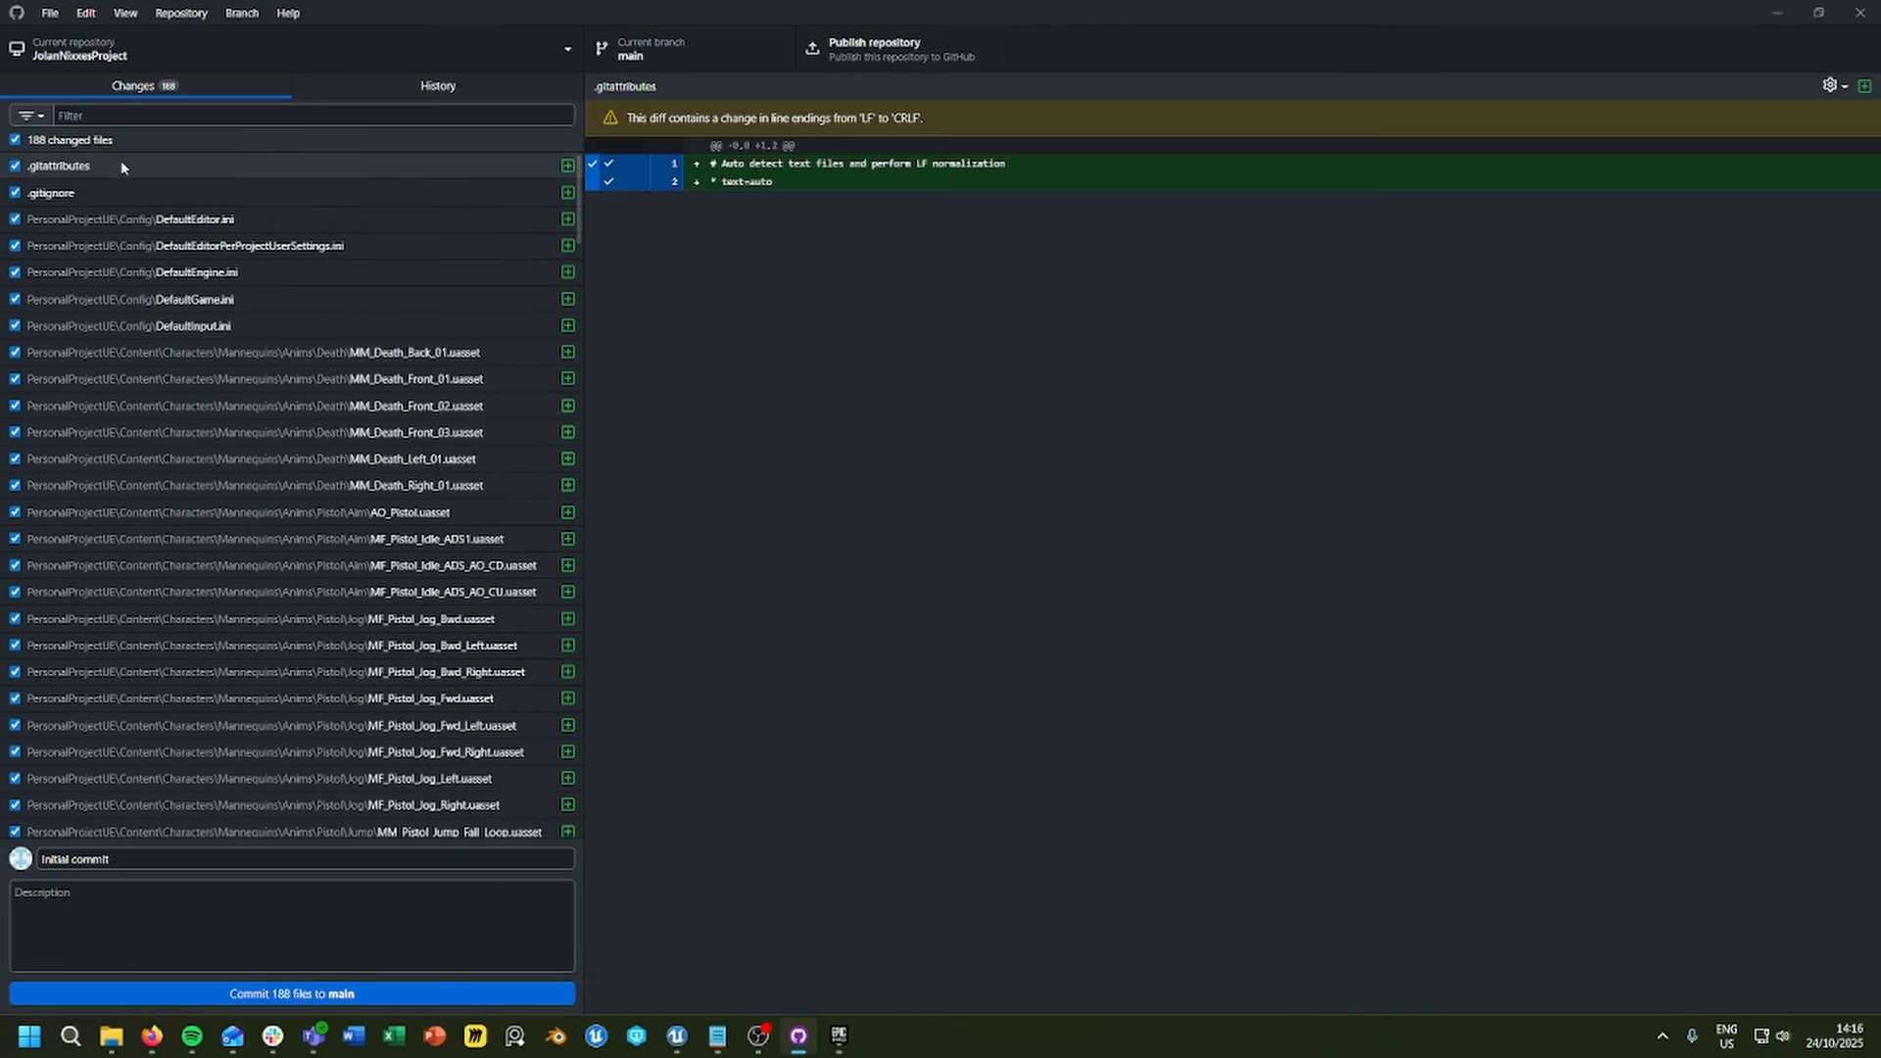
Step: Switch to File Explorer and open the .gitattributes file in the repository folder with Notepad
left_click(111, 1039)
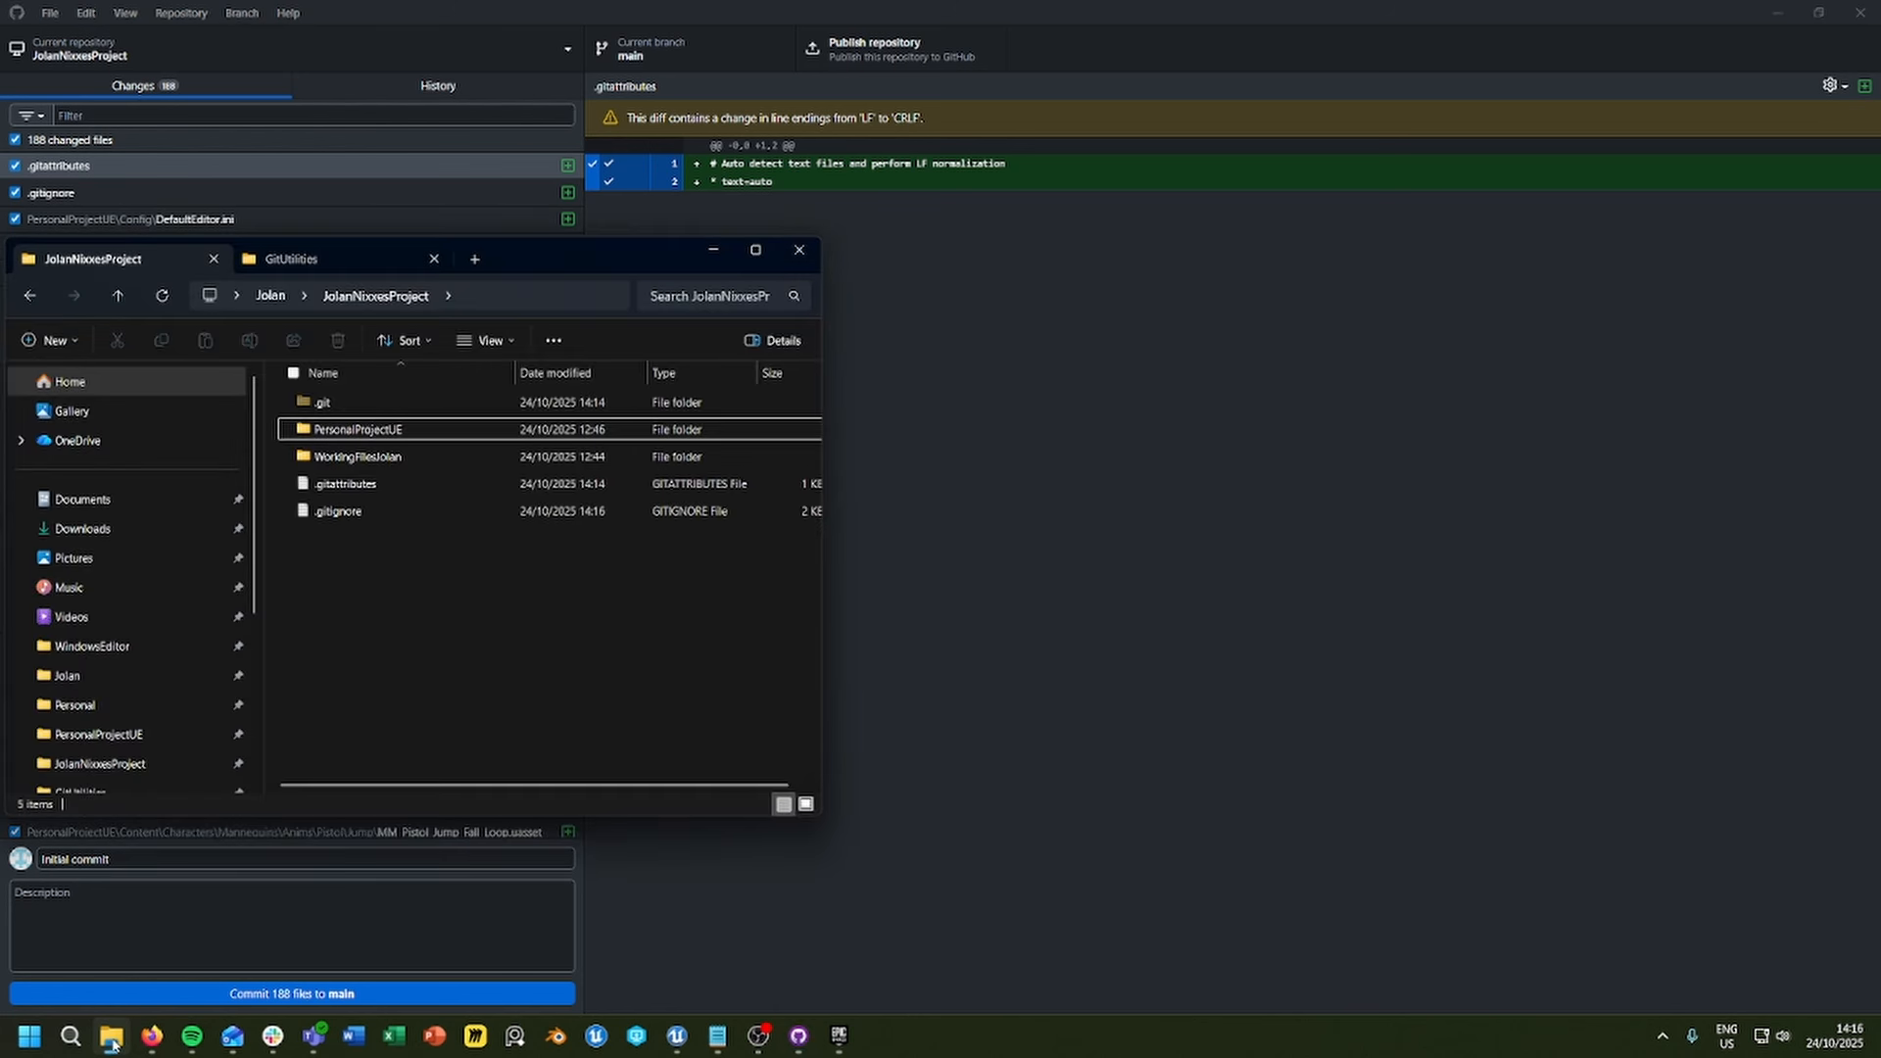
left_click(342, 485)
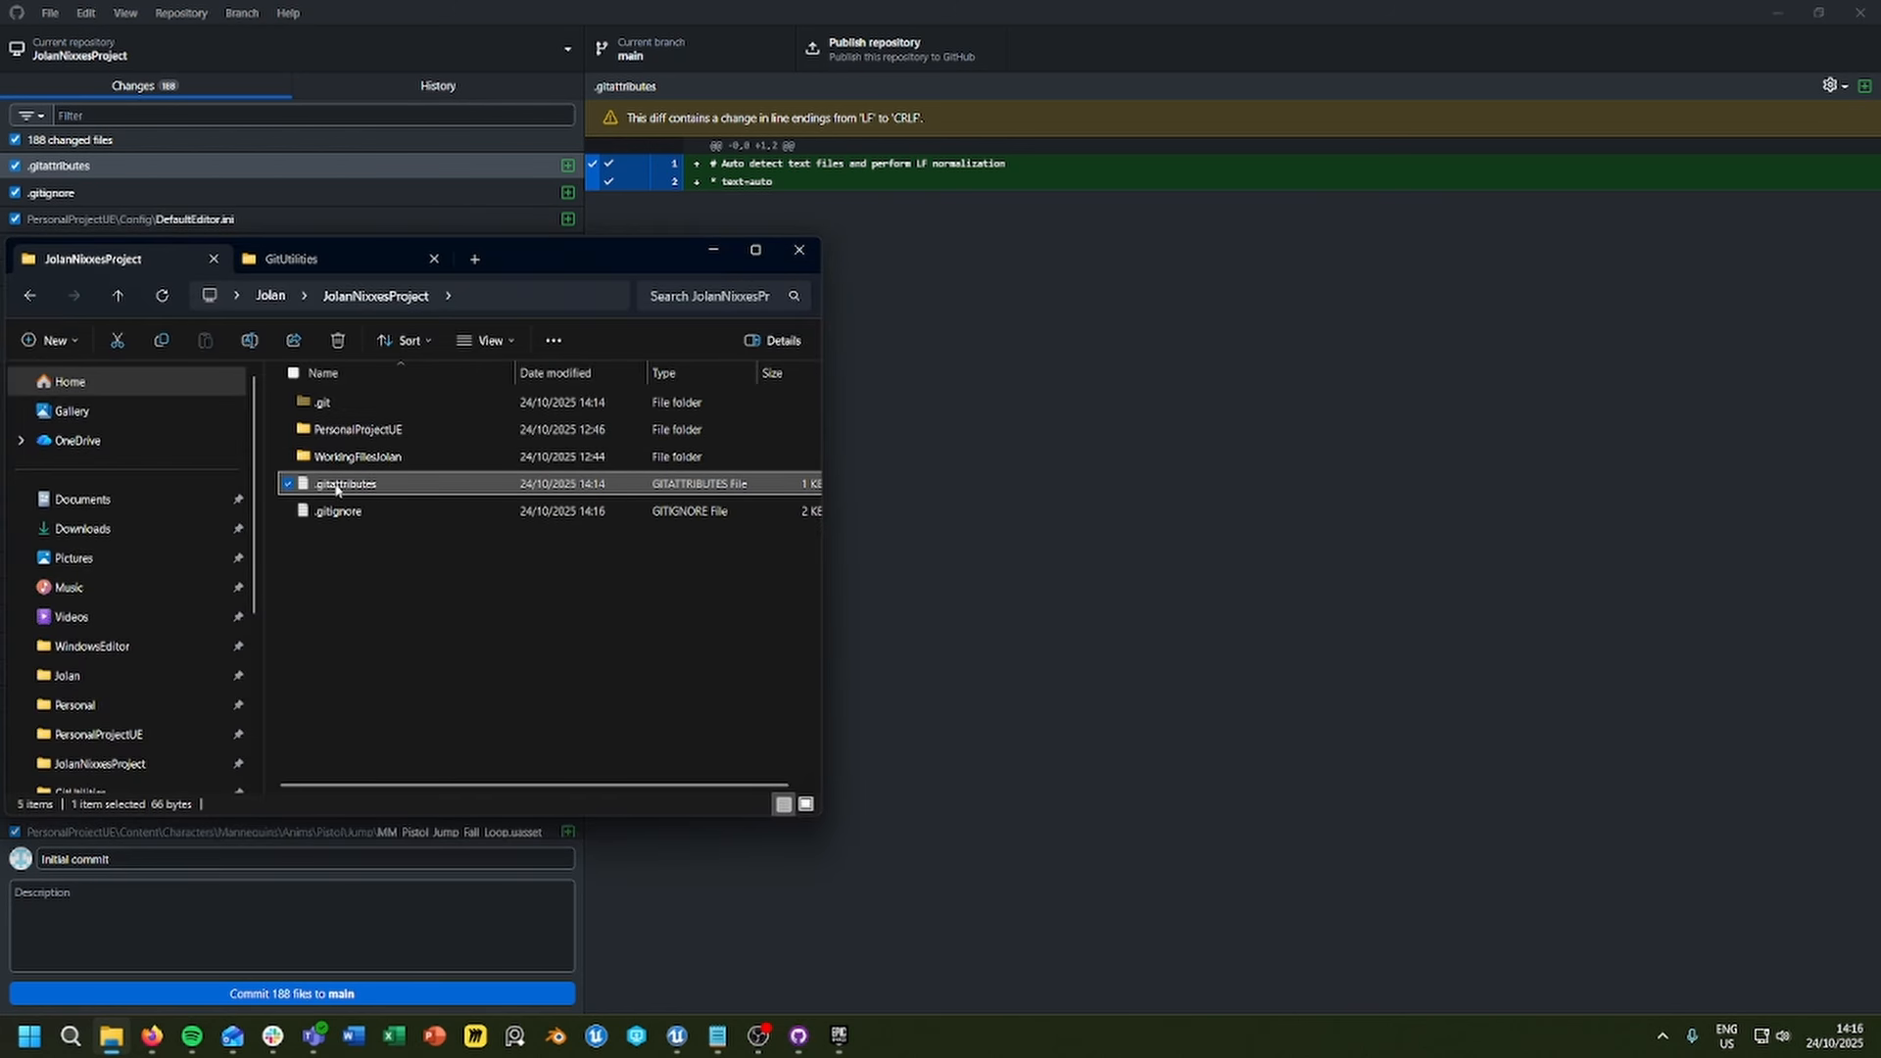
double_click(336, 487)
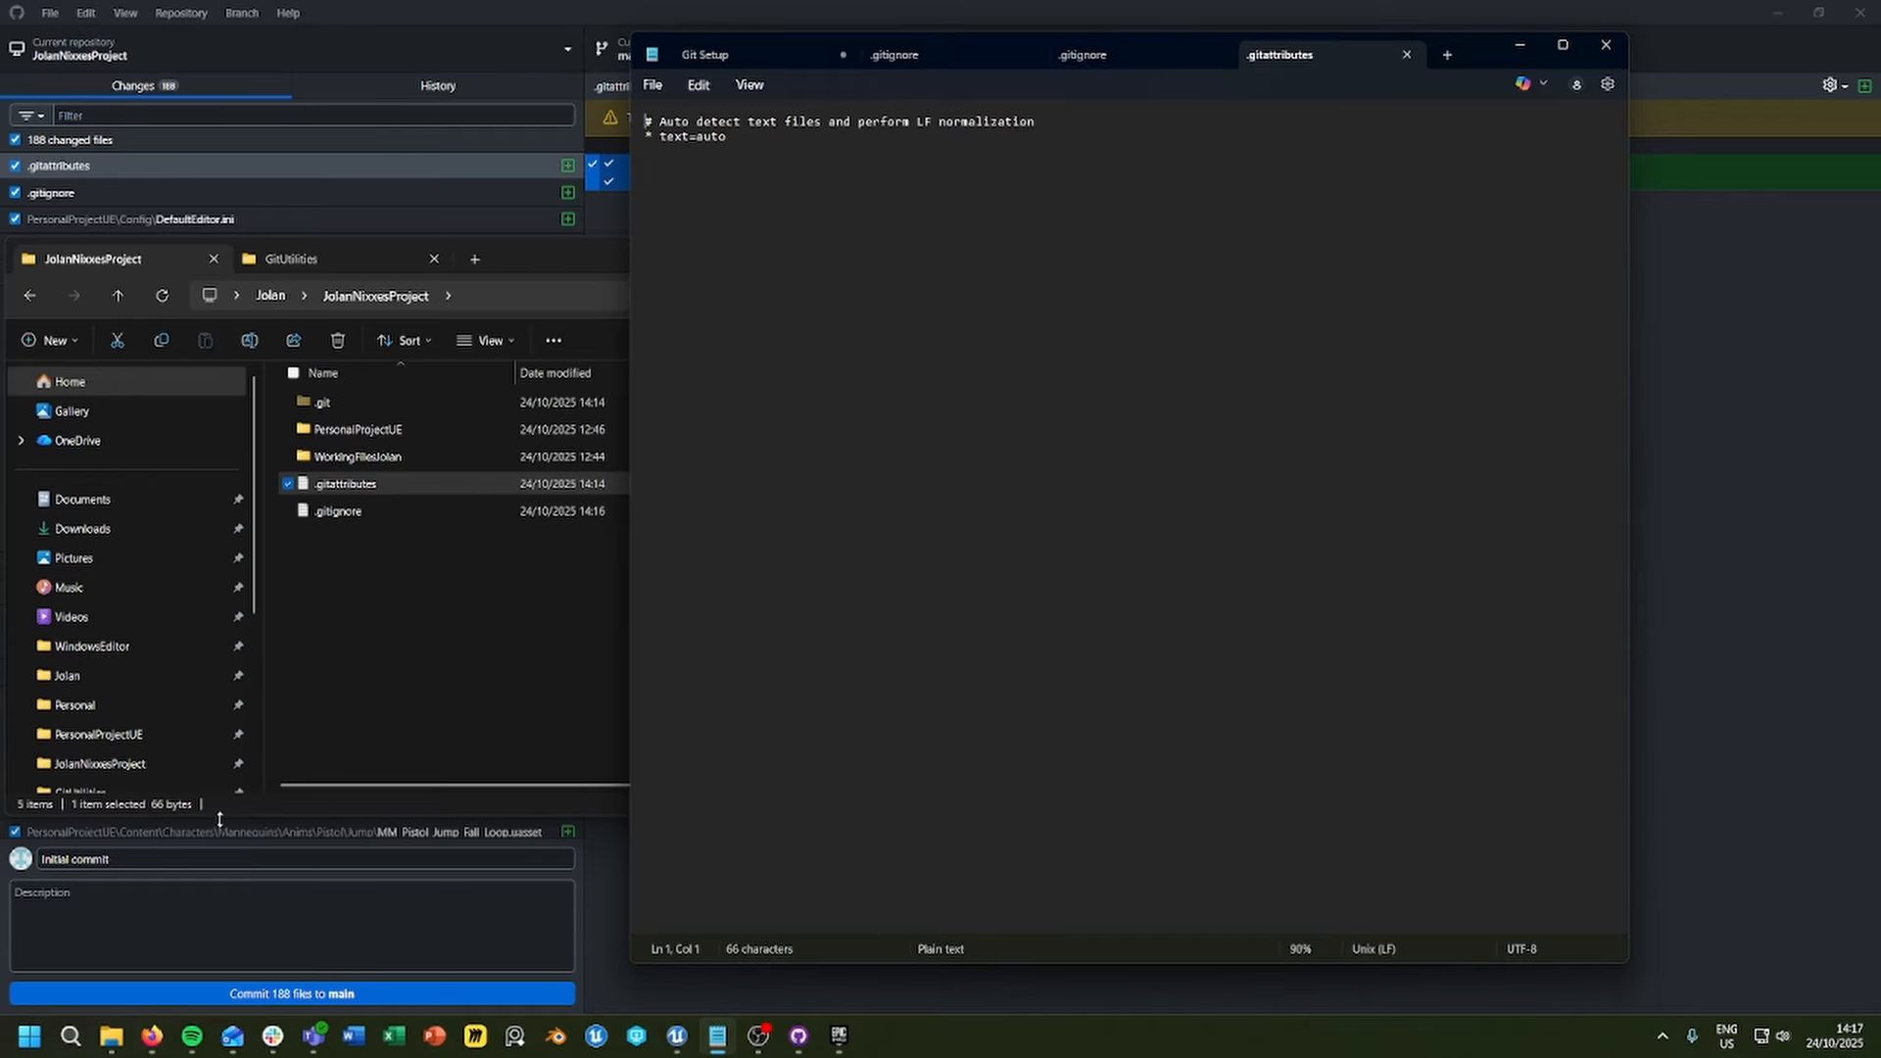
Step: Replace the contents of the repository's .gitattributes with the full contents of the .gitattributes file from the GitUtilities folder
left_click(294, 260)
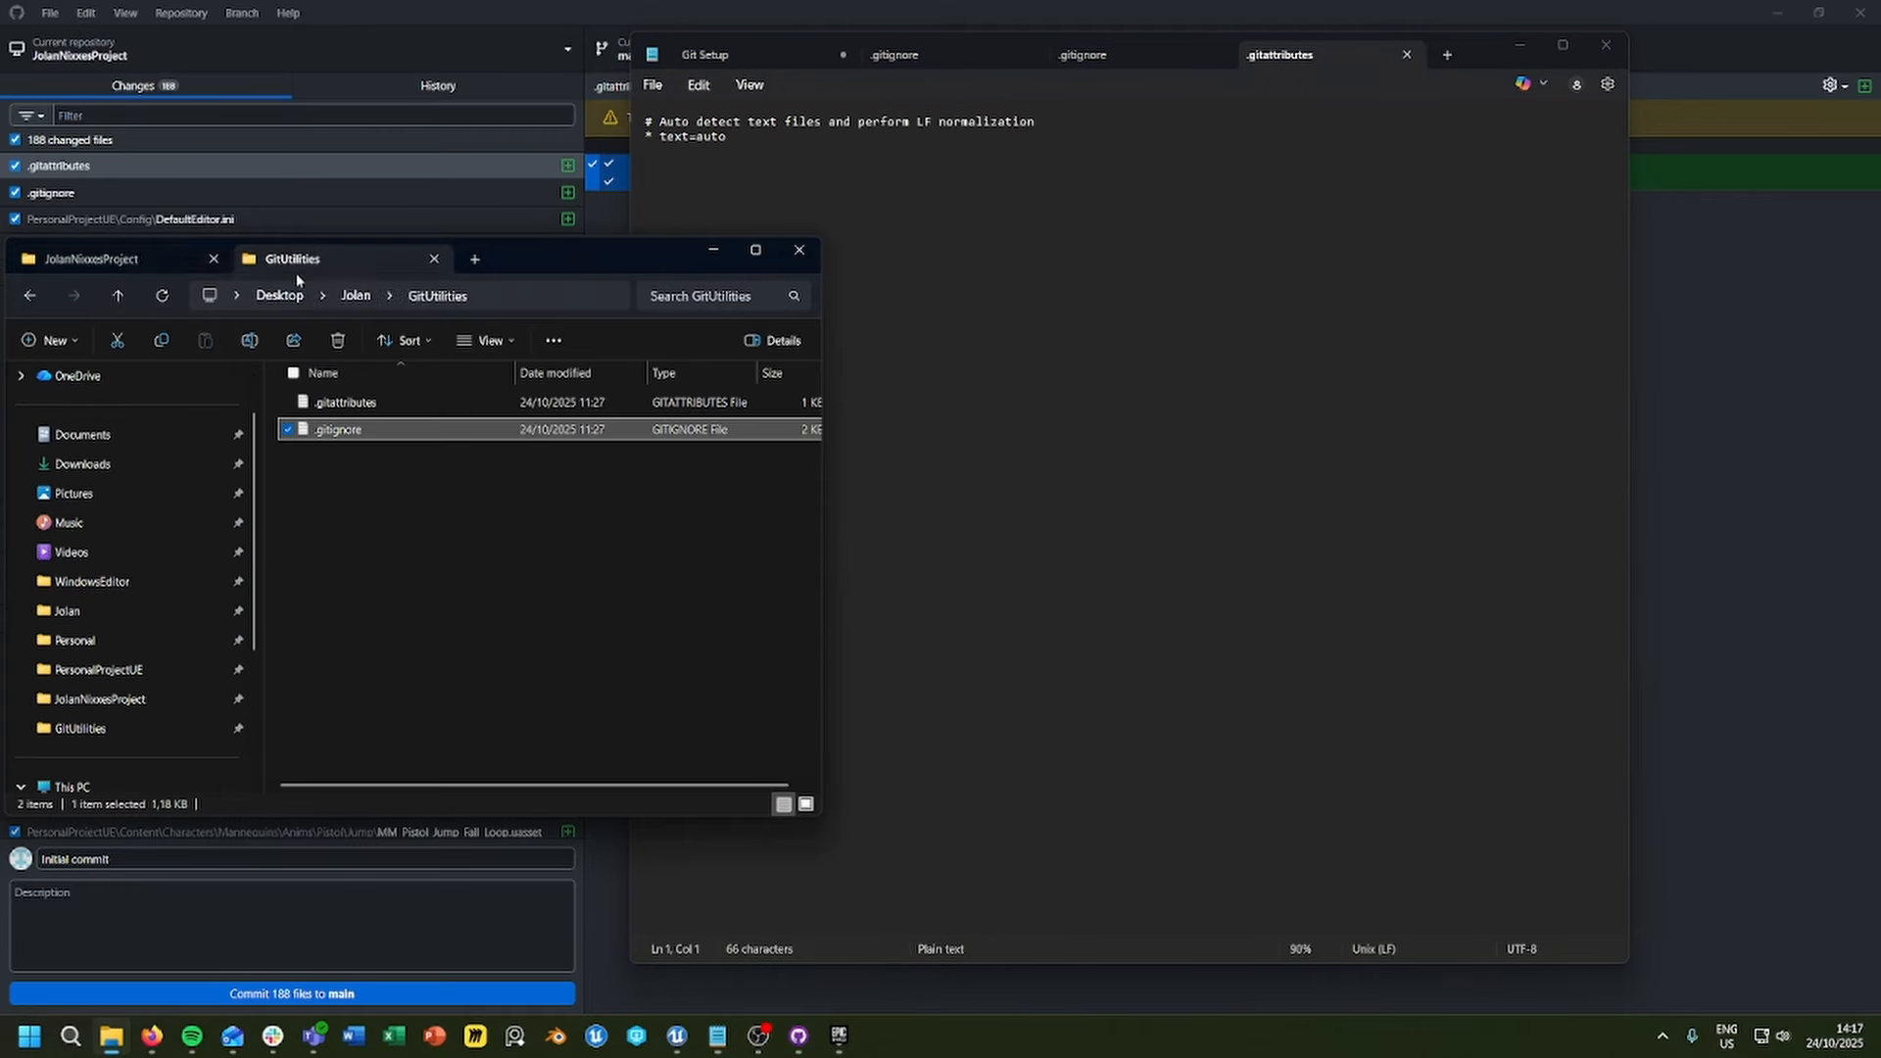
double_click(369, 406)
key("ctrl+a")
key("ctrl+c")
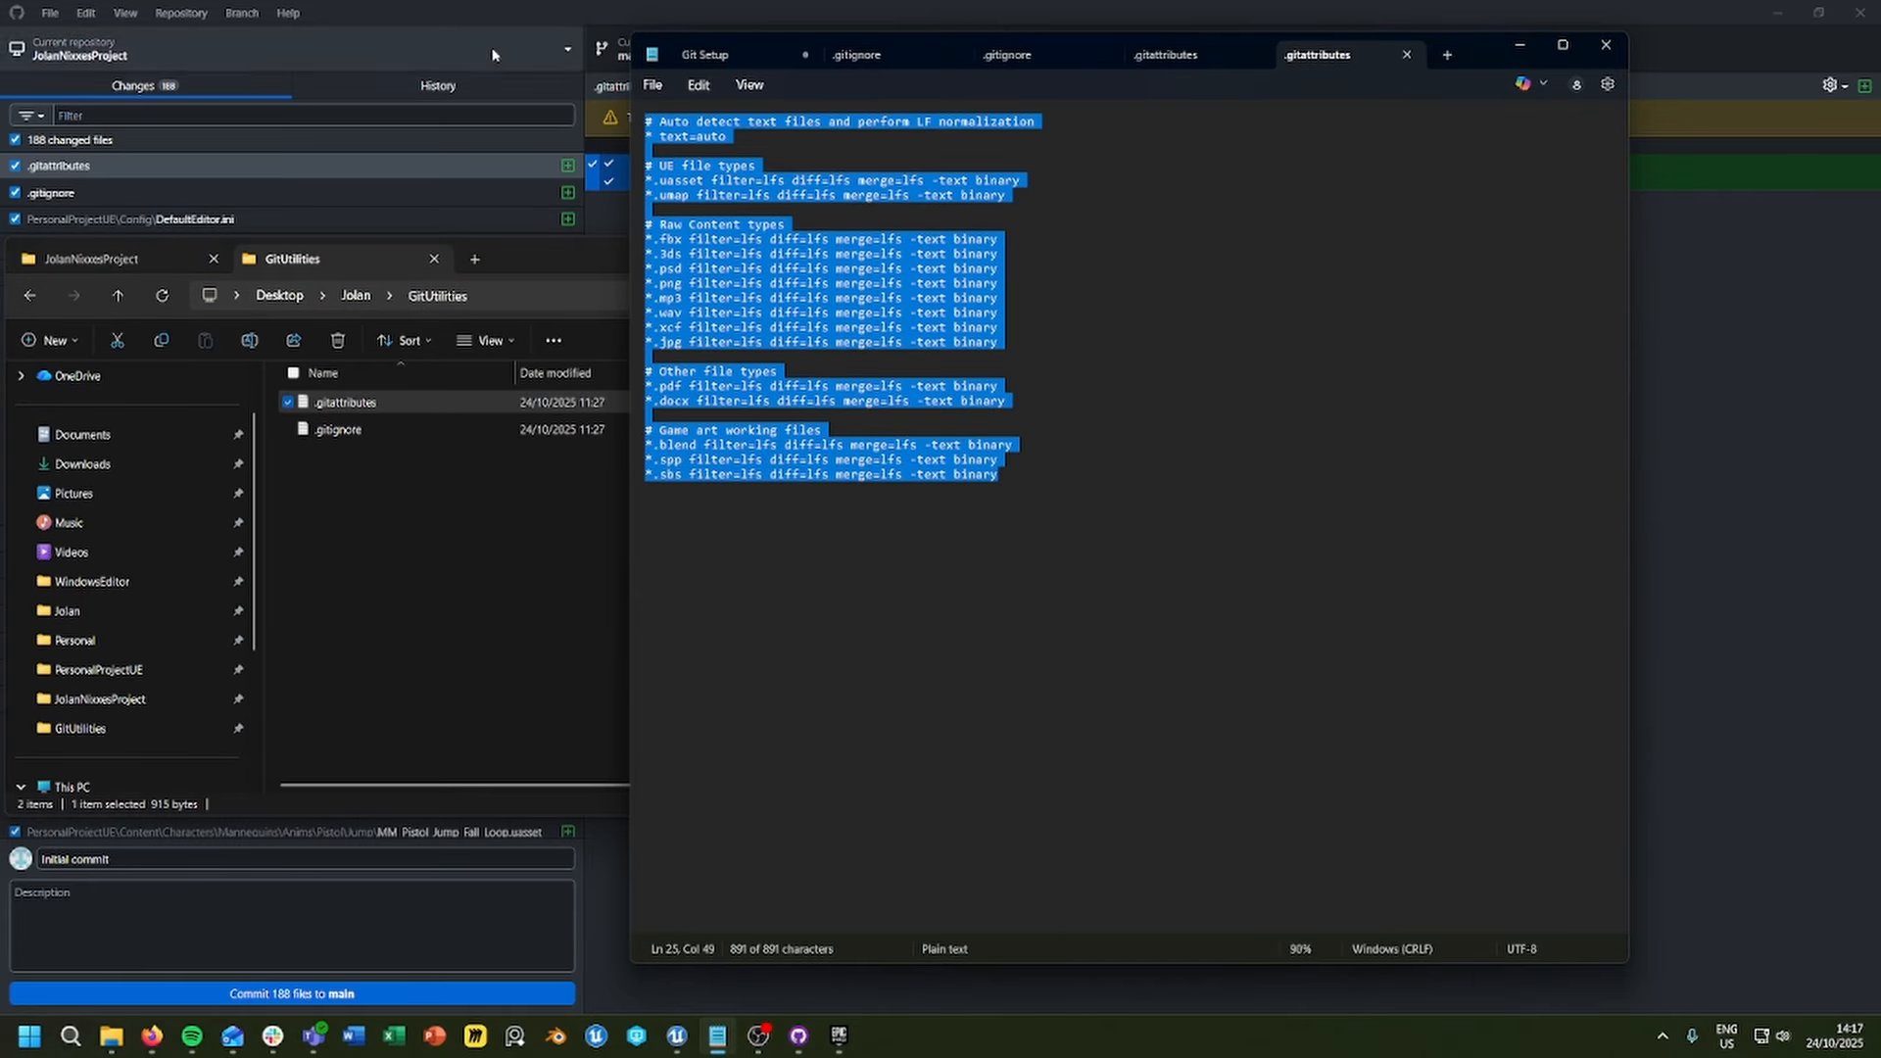
left_click(1166, 54)
key("shift+Up")
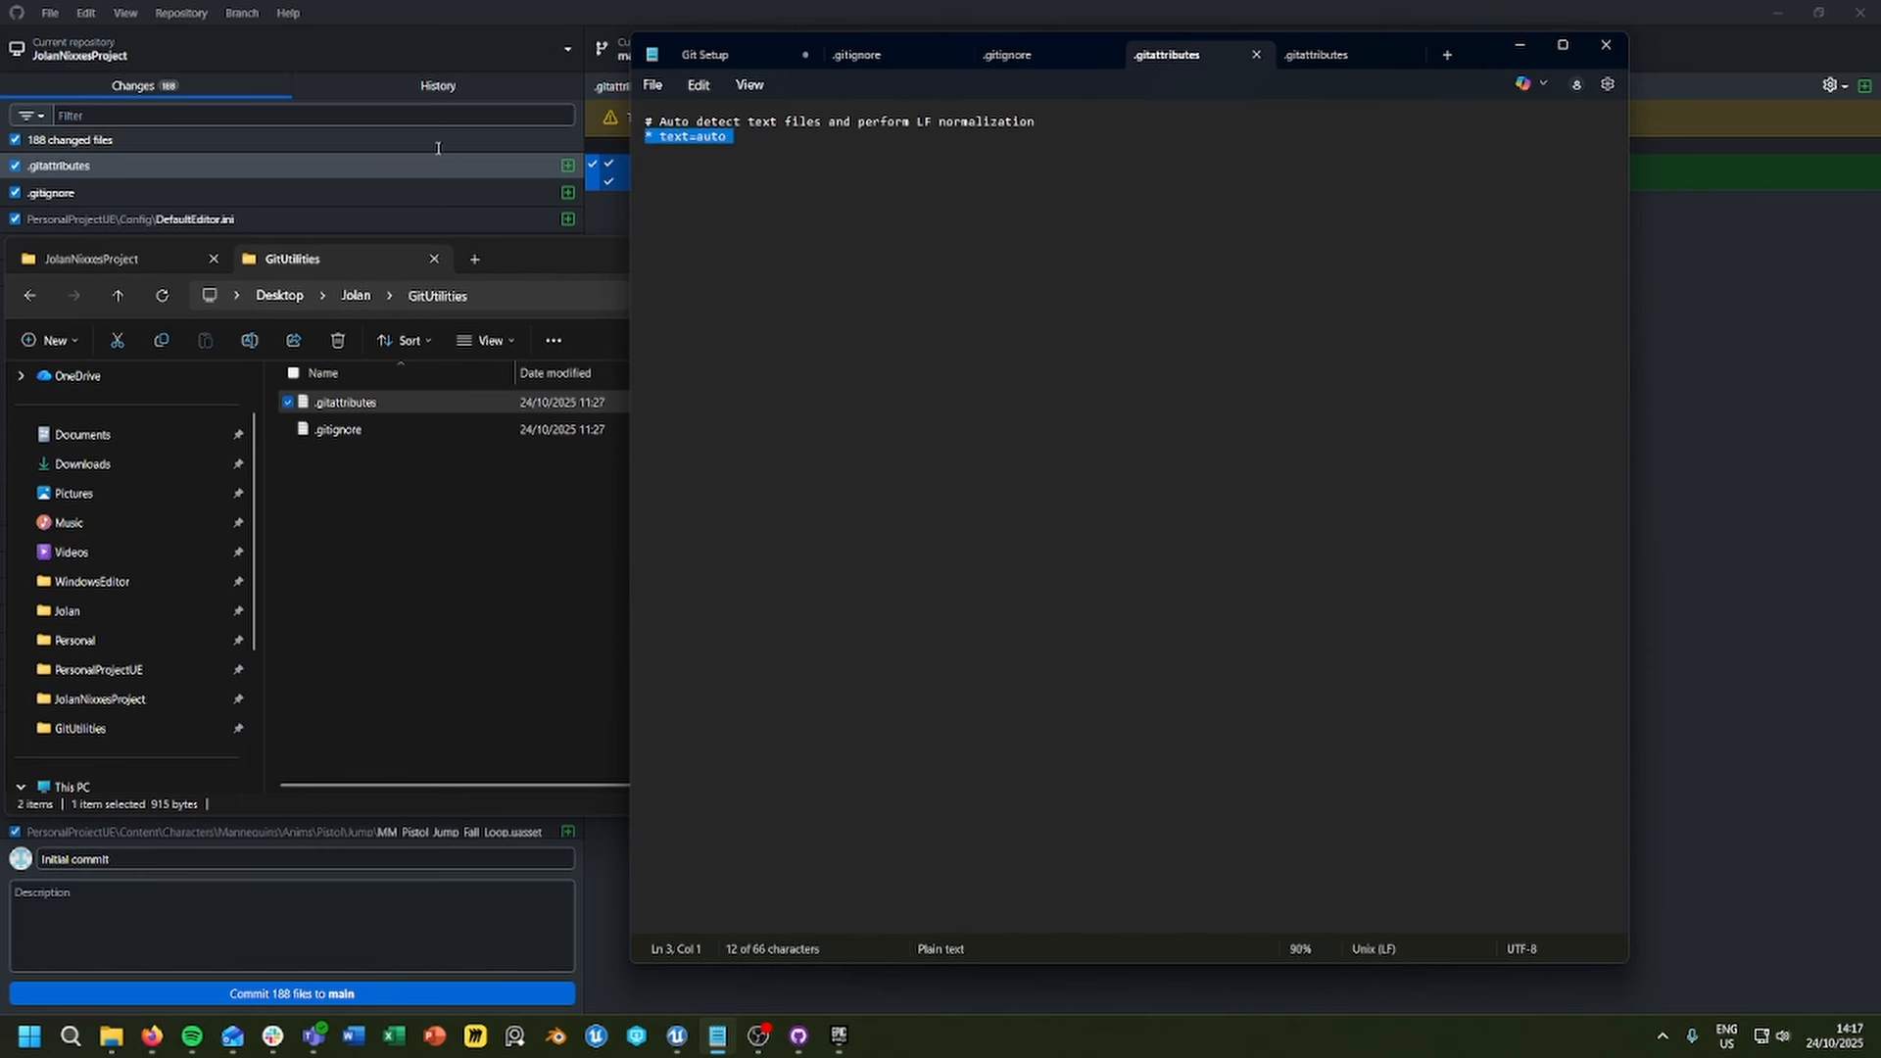
key("ctrl+a")
key("ctrl+v")
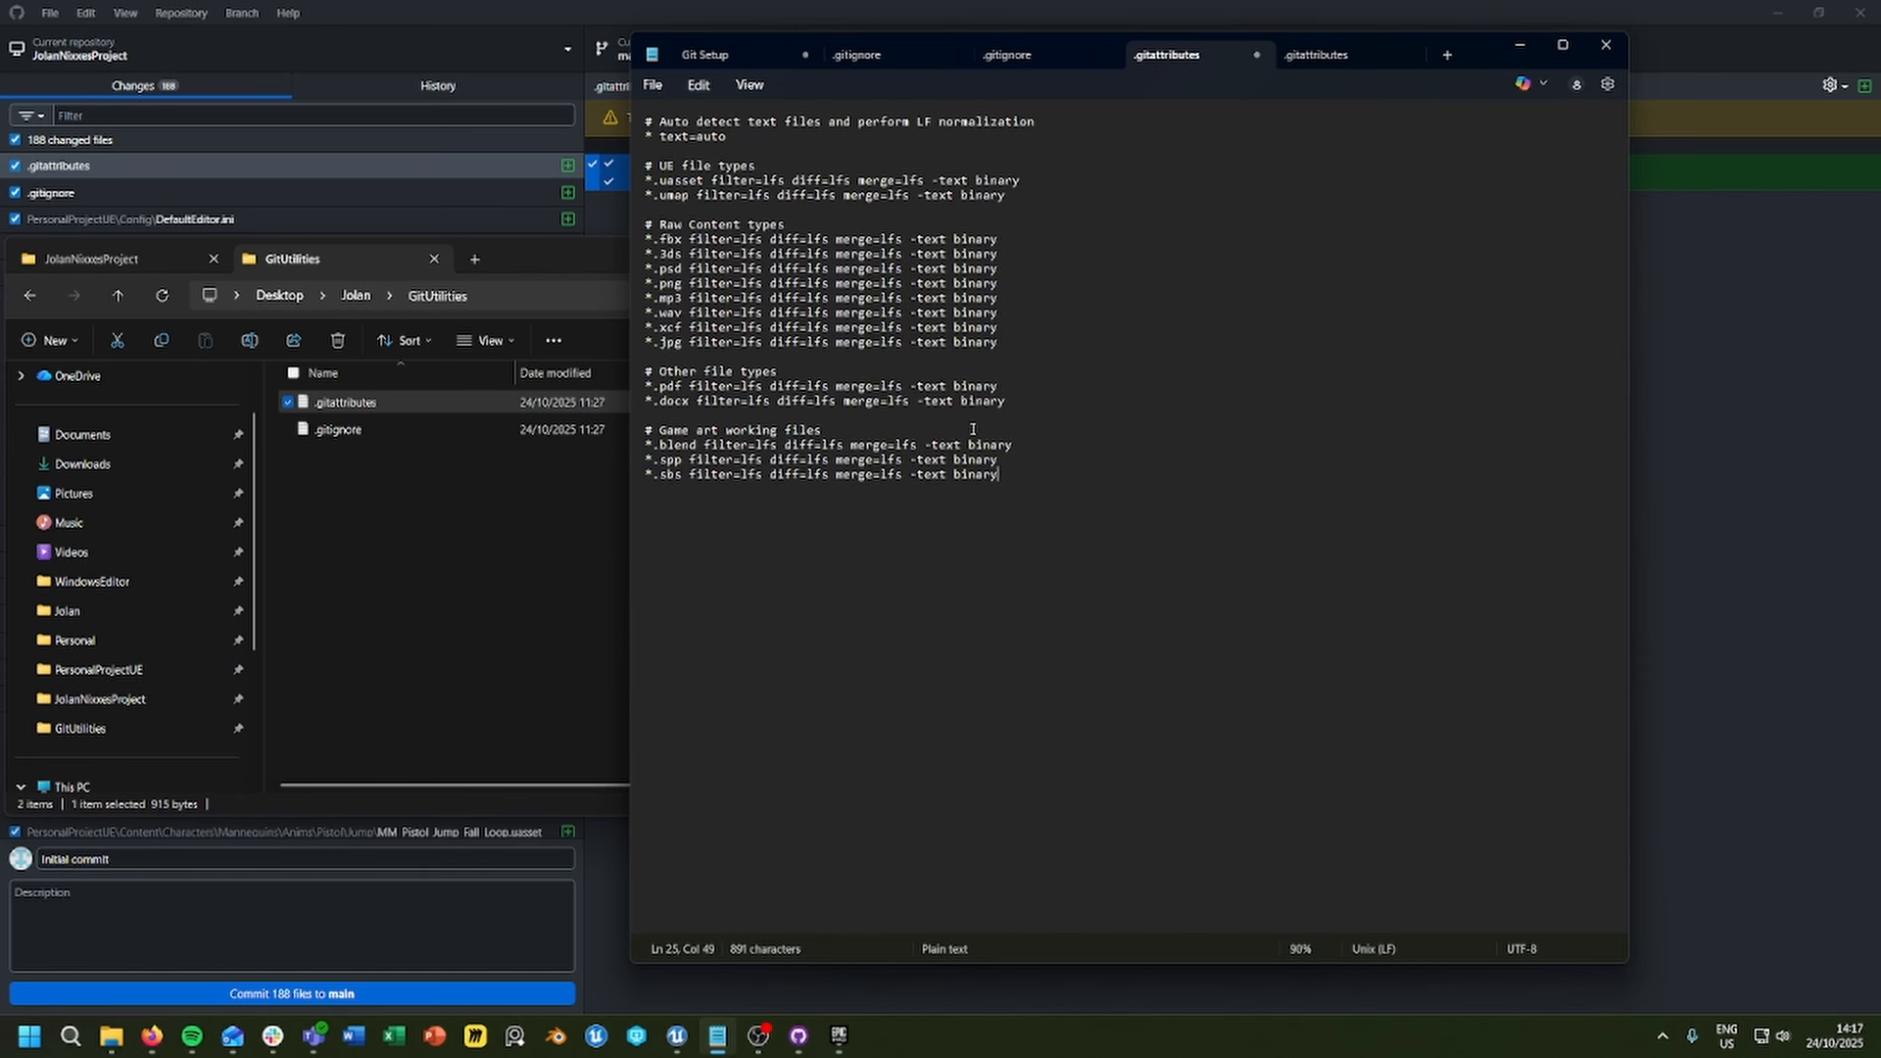
Step: Examine the game art working files rules, including the *.sbs extension pattern and its LFS filter attributes
left_click(680, 458)
left_click_drag(680, 476, 646, 478)
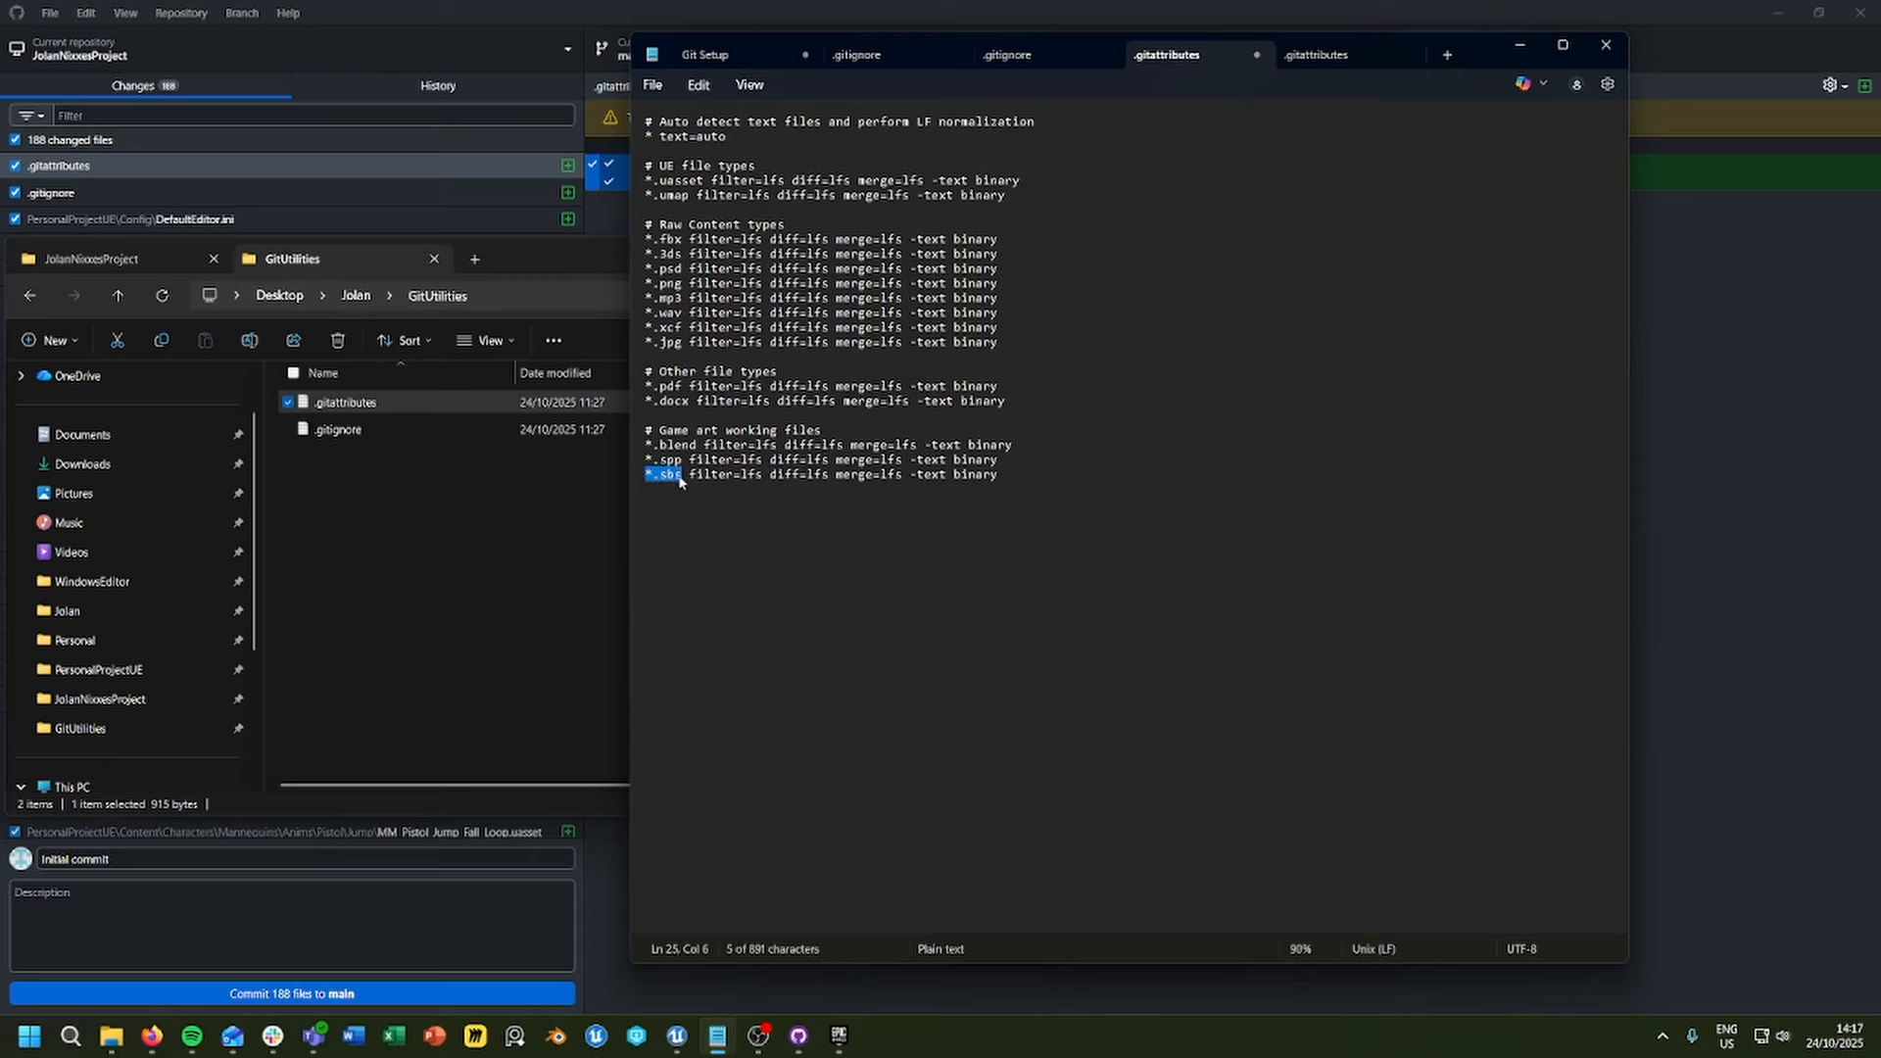
left_click(680, 477)
left_click_drag(1001, 476, 688, 478)
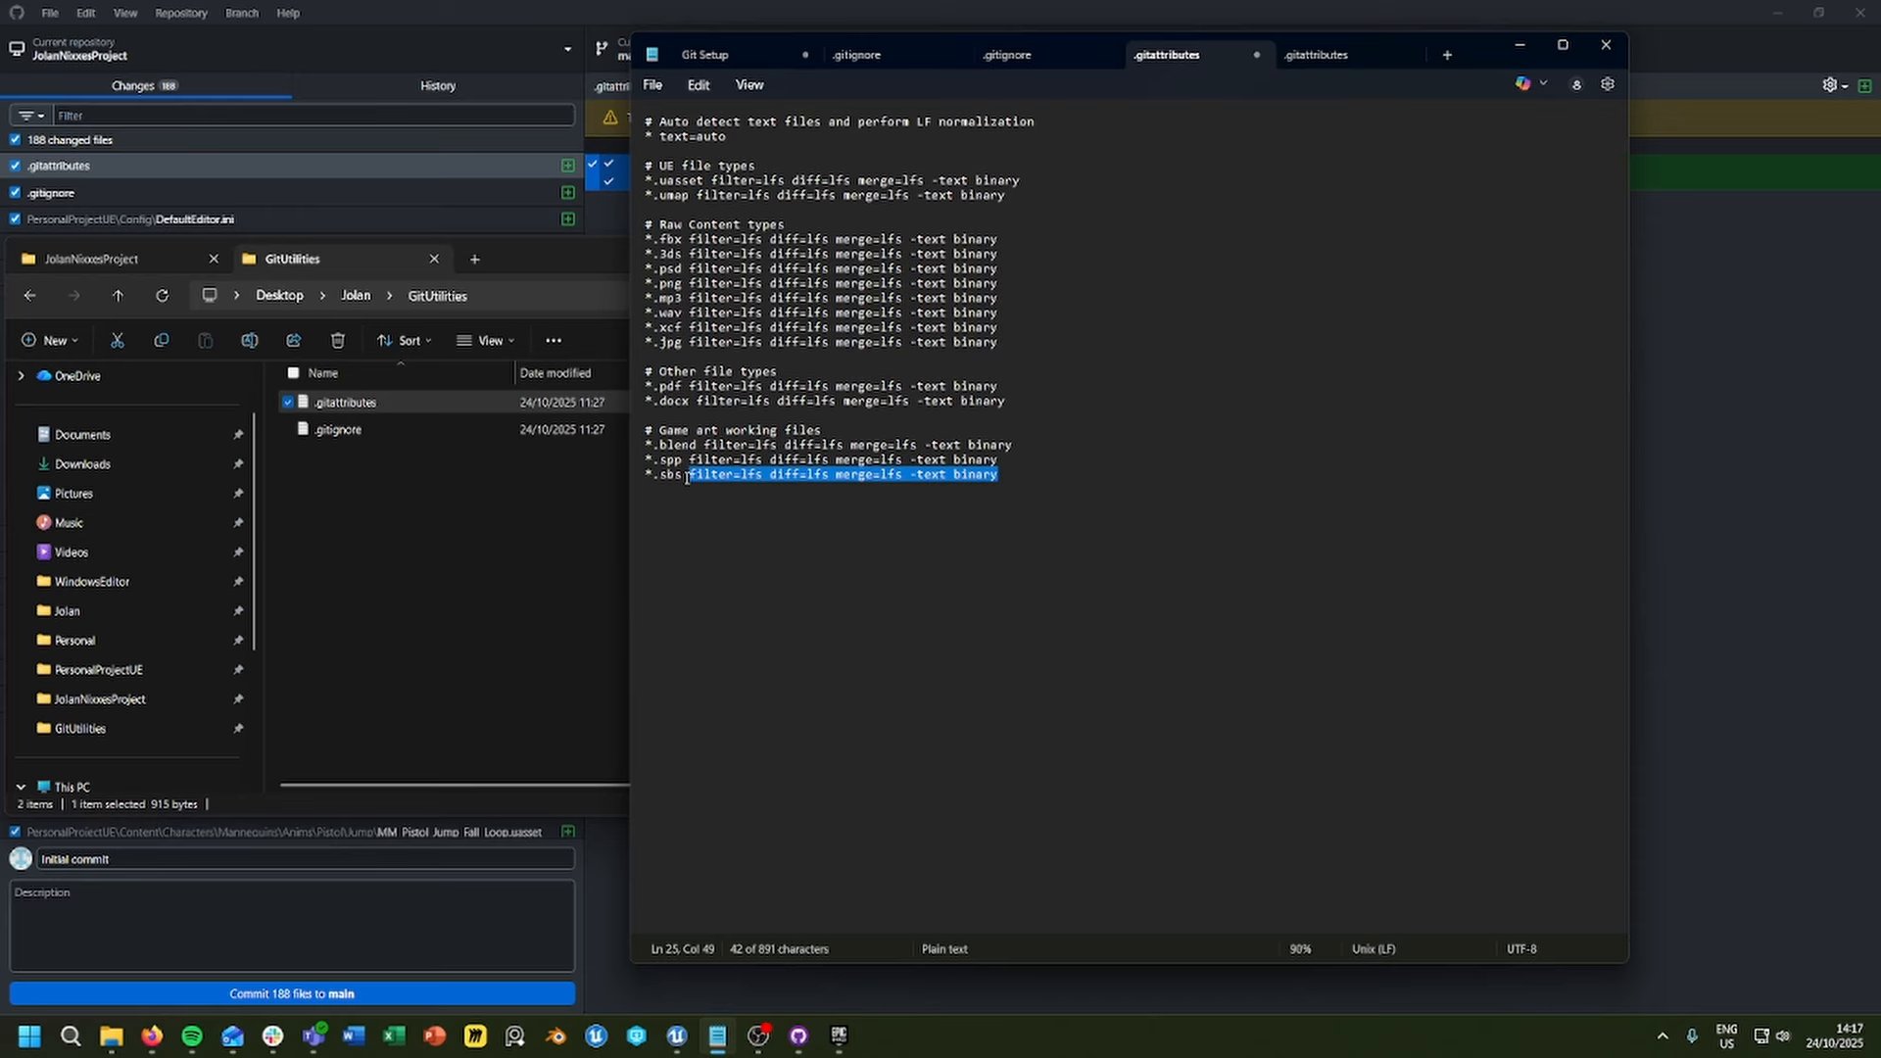
left_click(1017, 475)
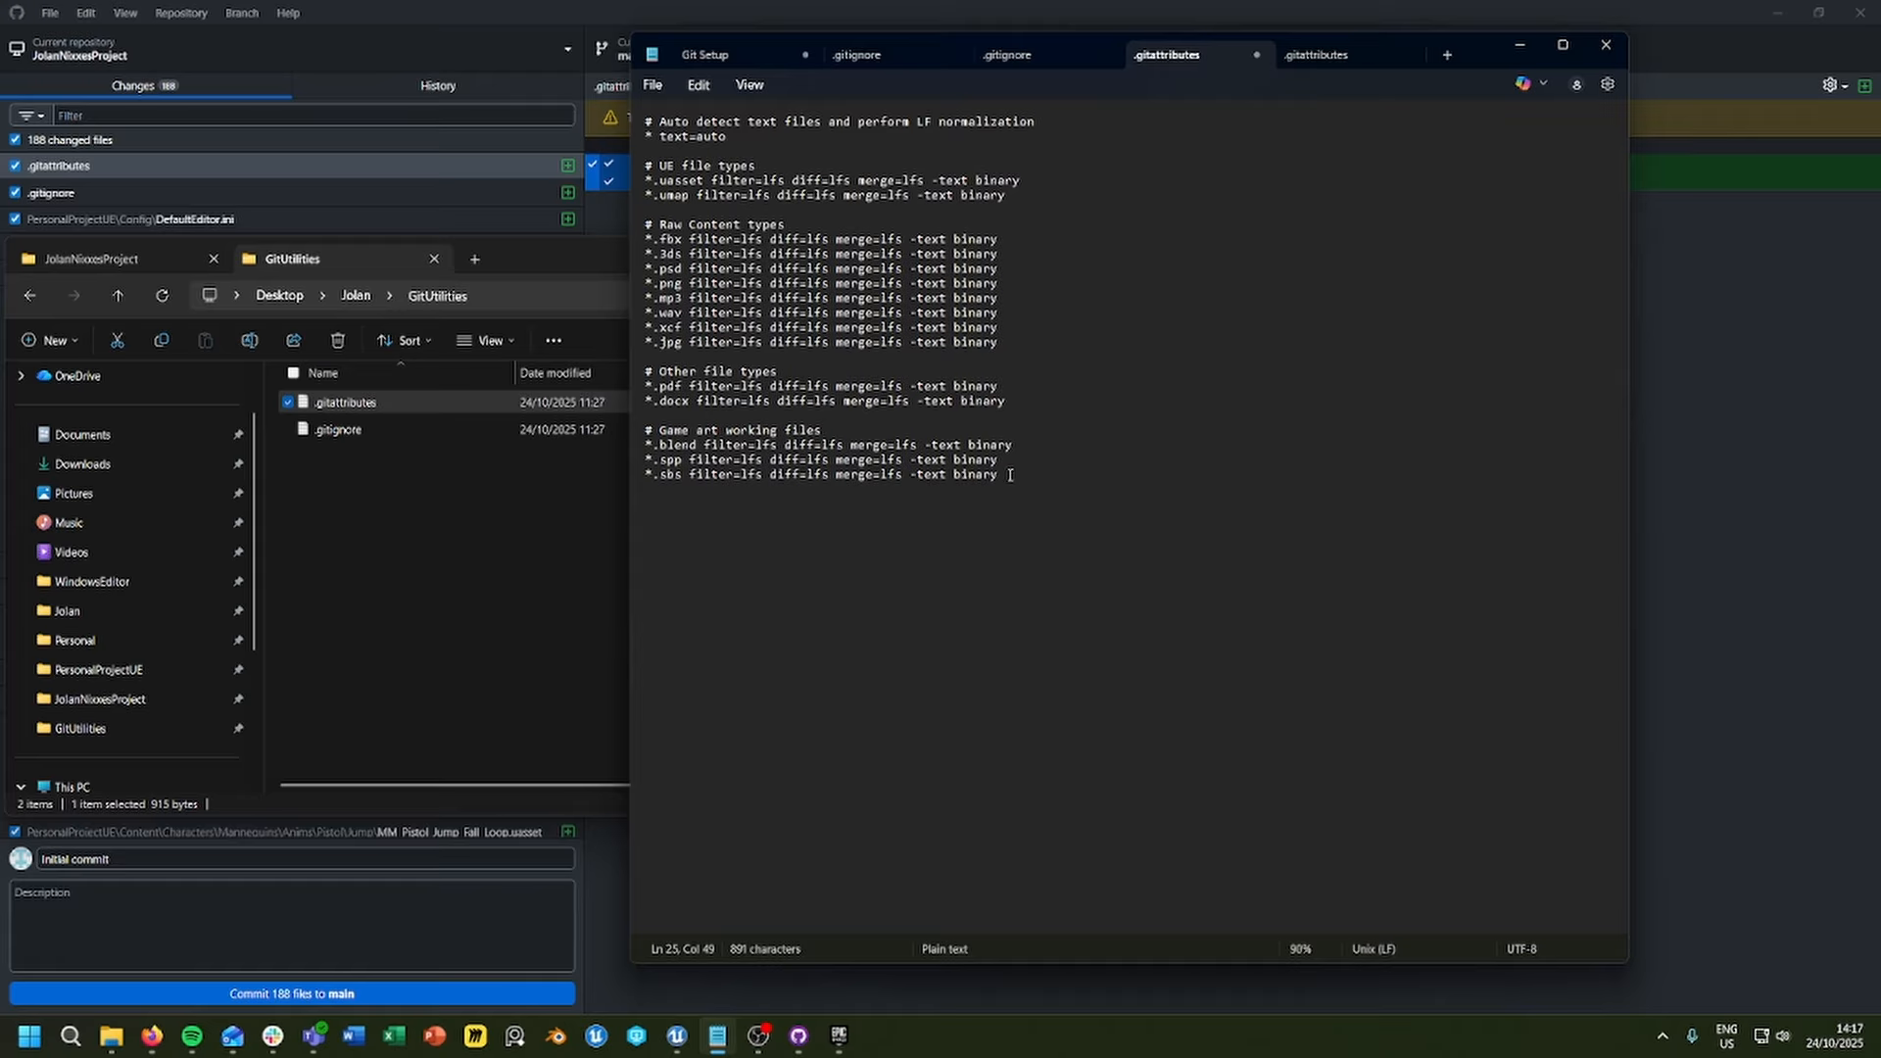
left_click_drag(1013, 476, 689, 480)
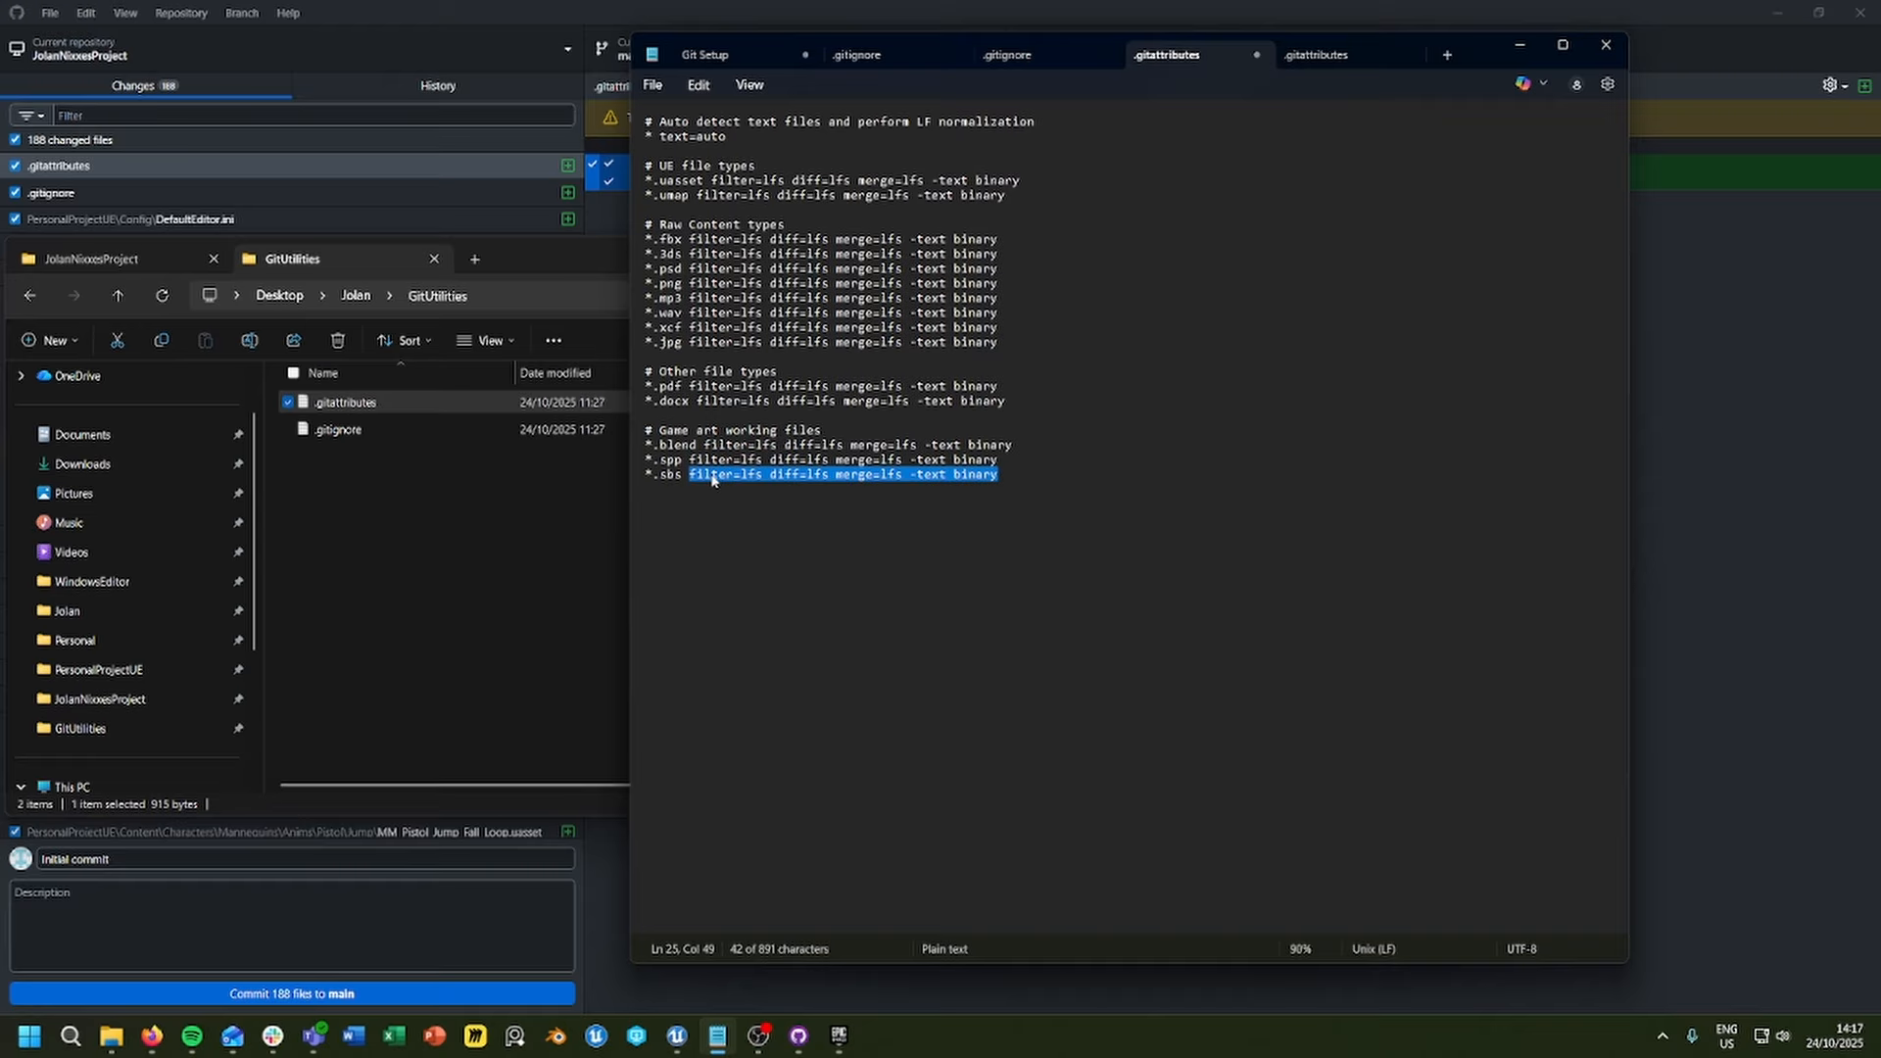
left_click(716, 478)
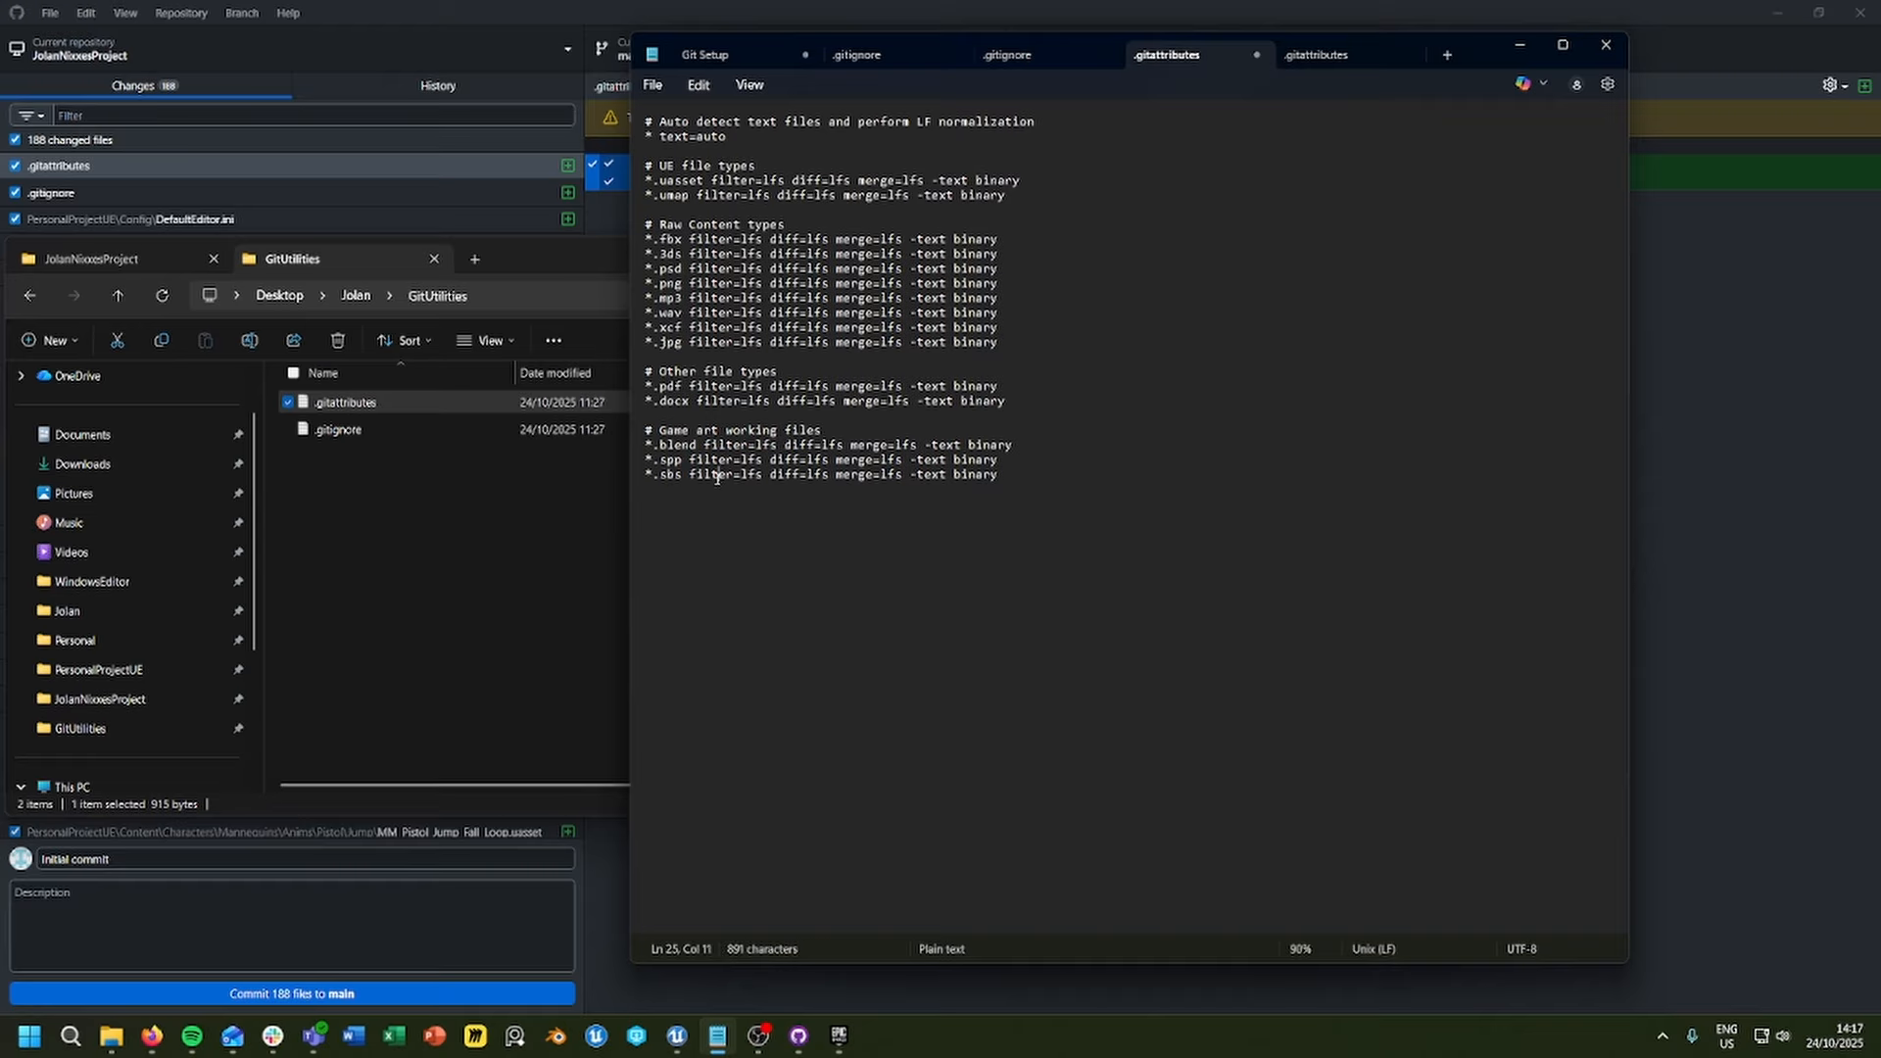
left_click(1005, 478)
Step: Save the .gitattributes, close the editor and check its diff and the changed files list in GitHub Desktop
left_click(1610, 46)
left_click(987, 285)
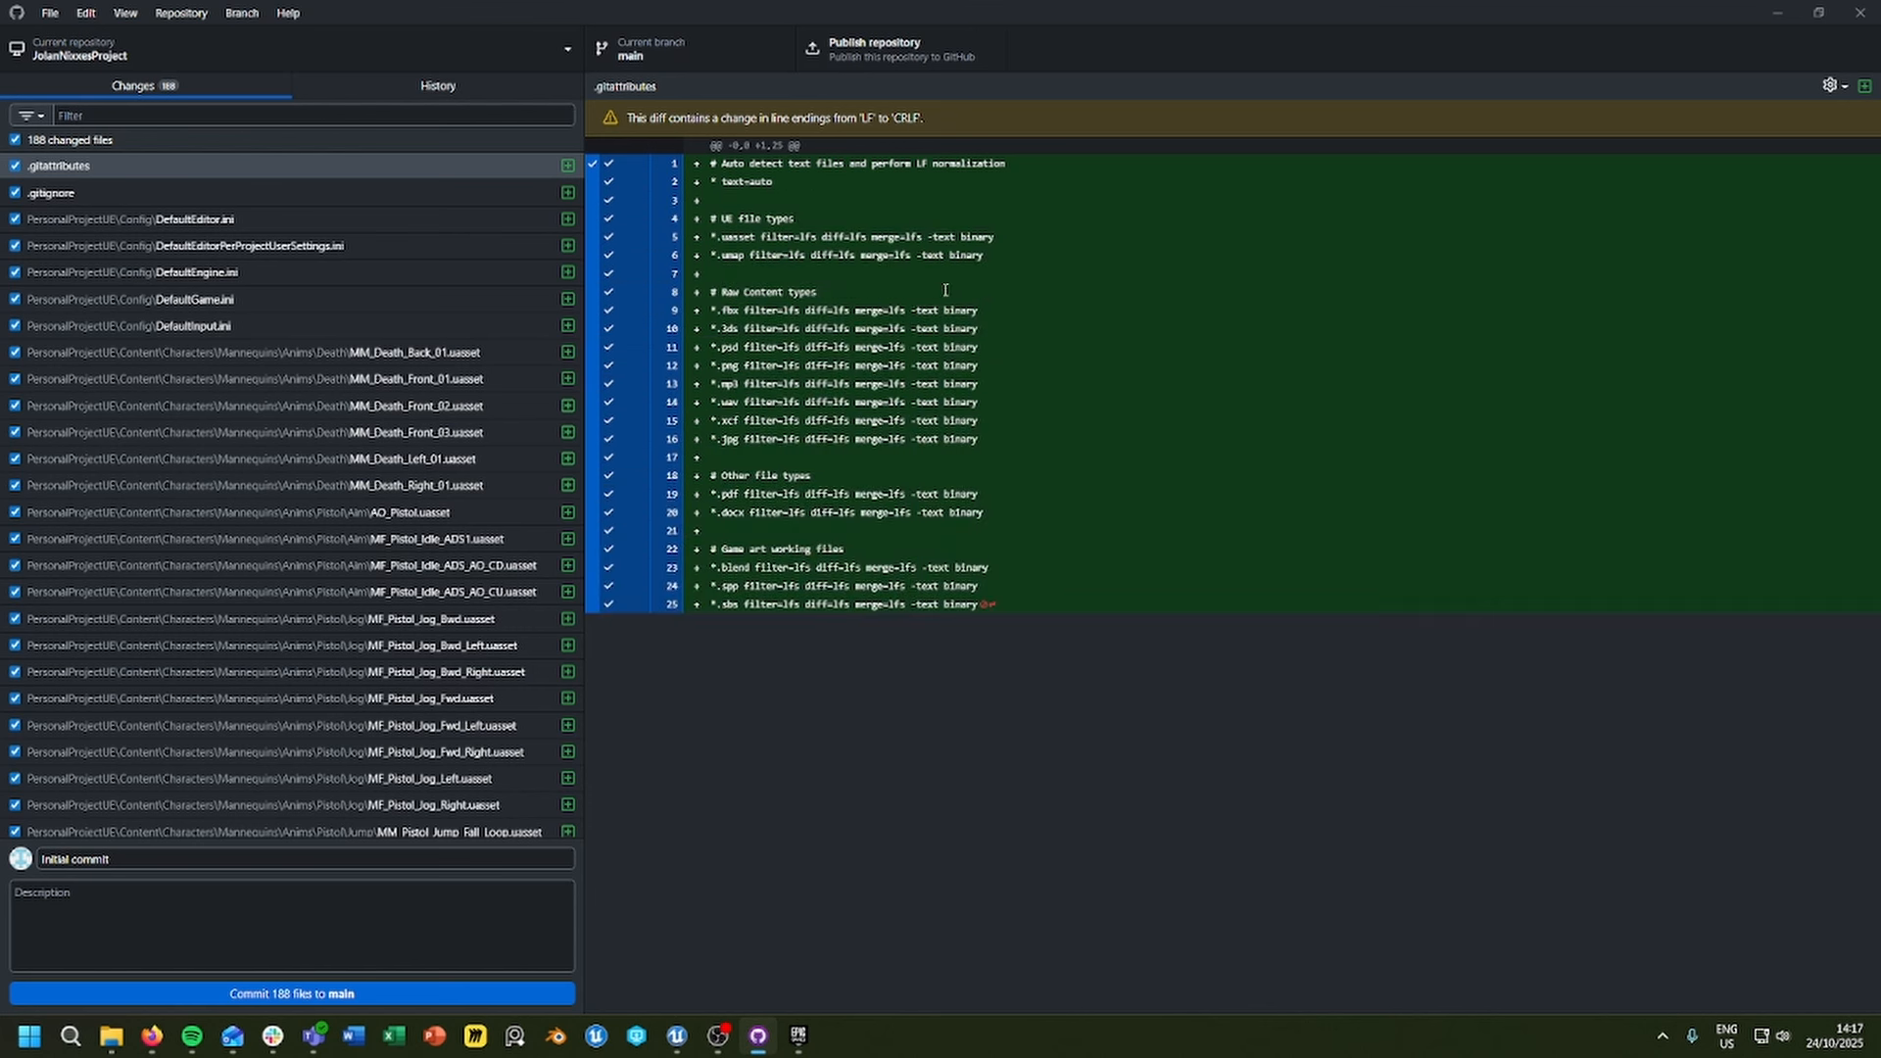
scroll(408, 578, "down", 15)
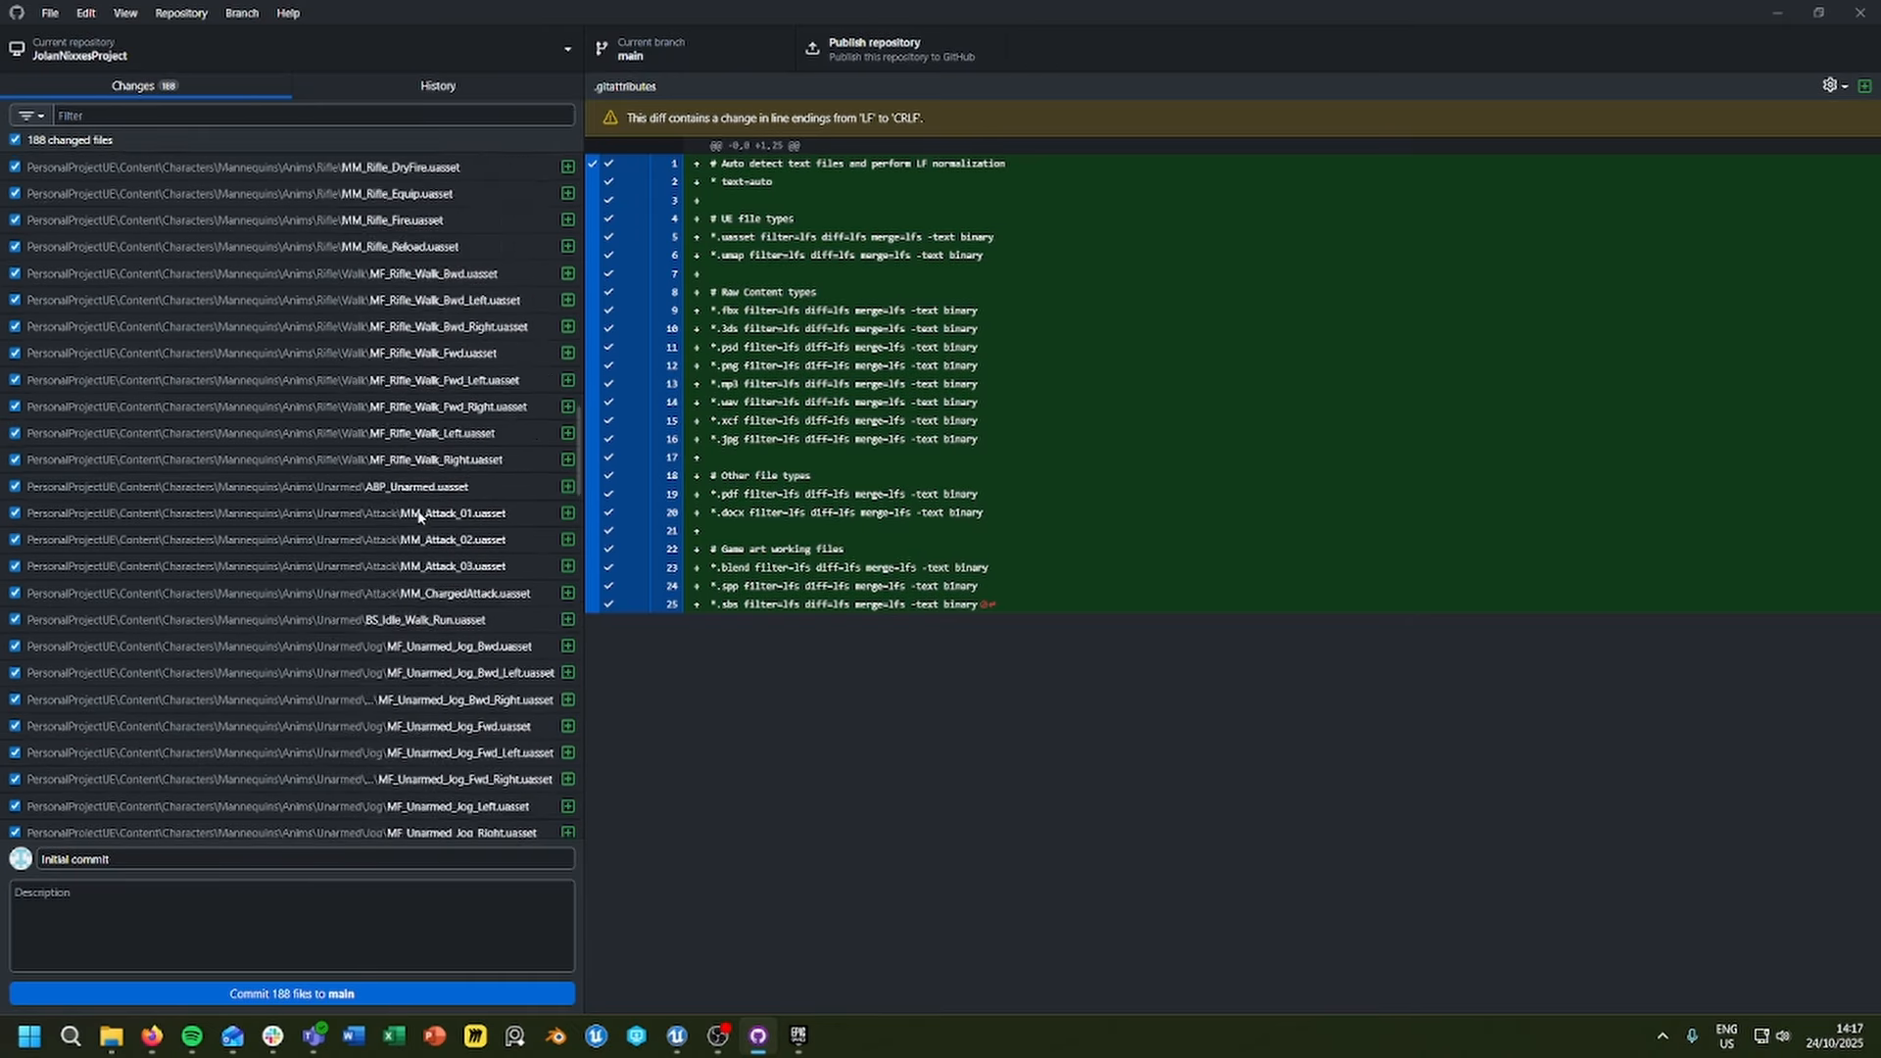
scroll(408, 578, "down", 10)
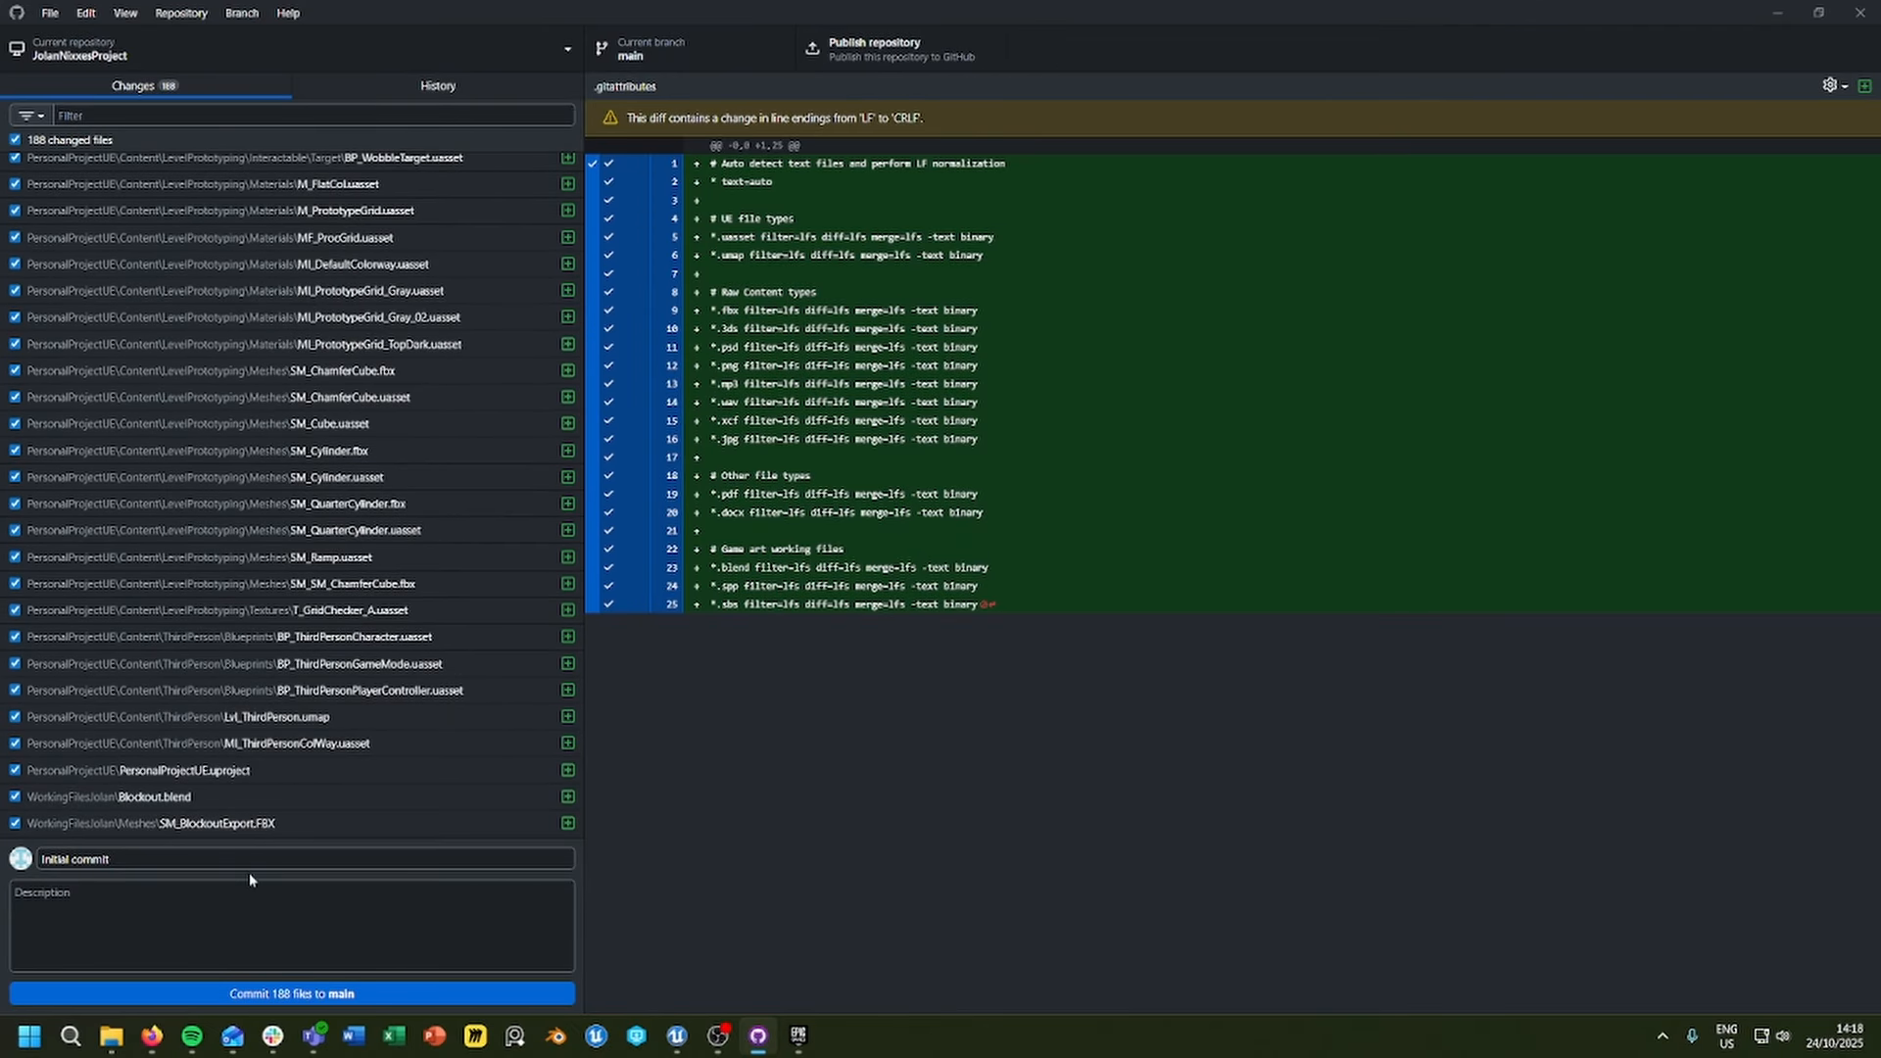
Step: Commit all changed files to main with the summary "Initial commit" and open the commit history
left_click(90, 860)
left_click_drag(110, 858, 40, 861)
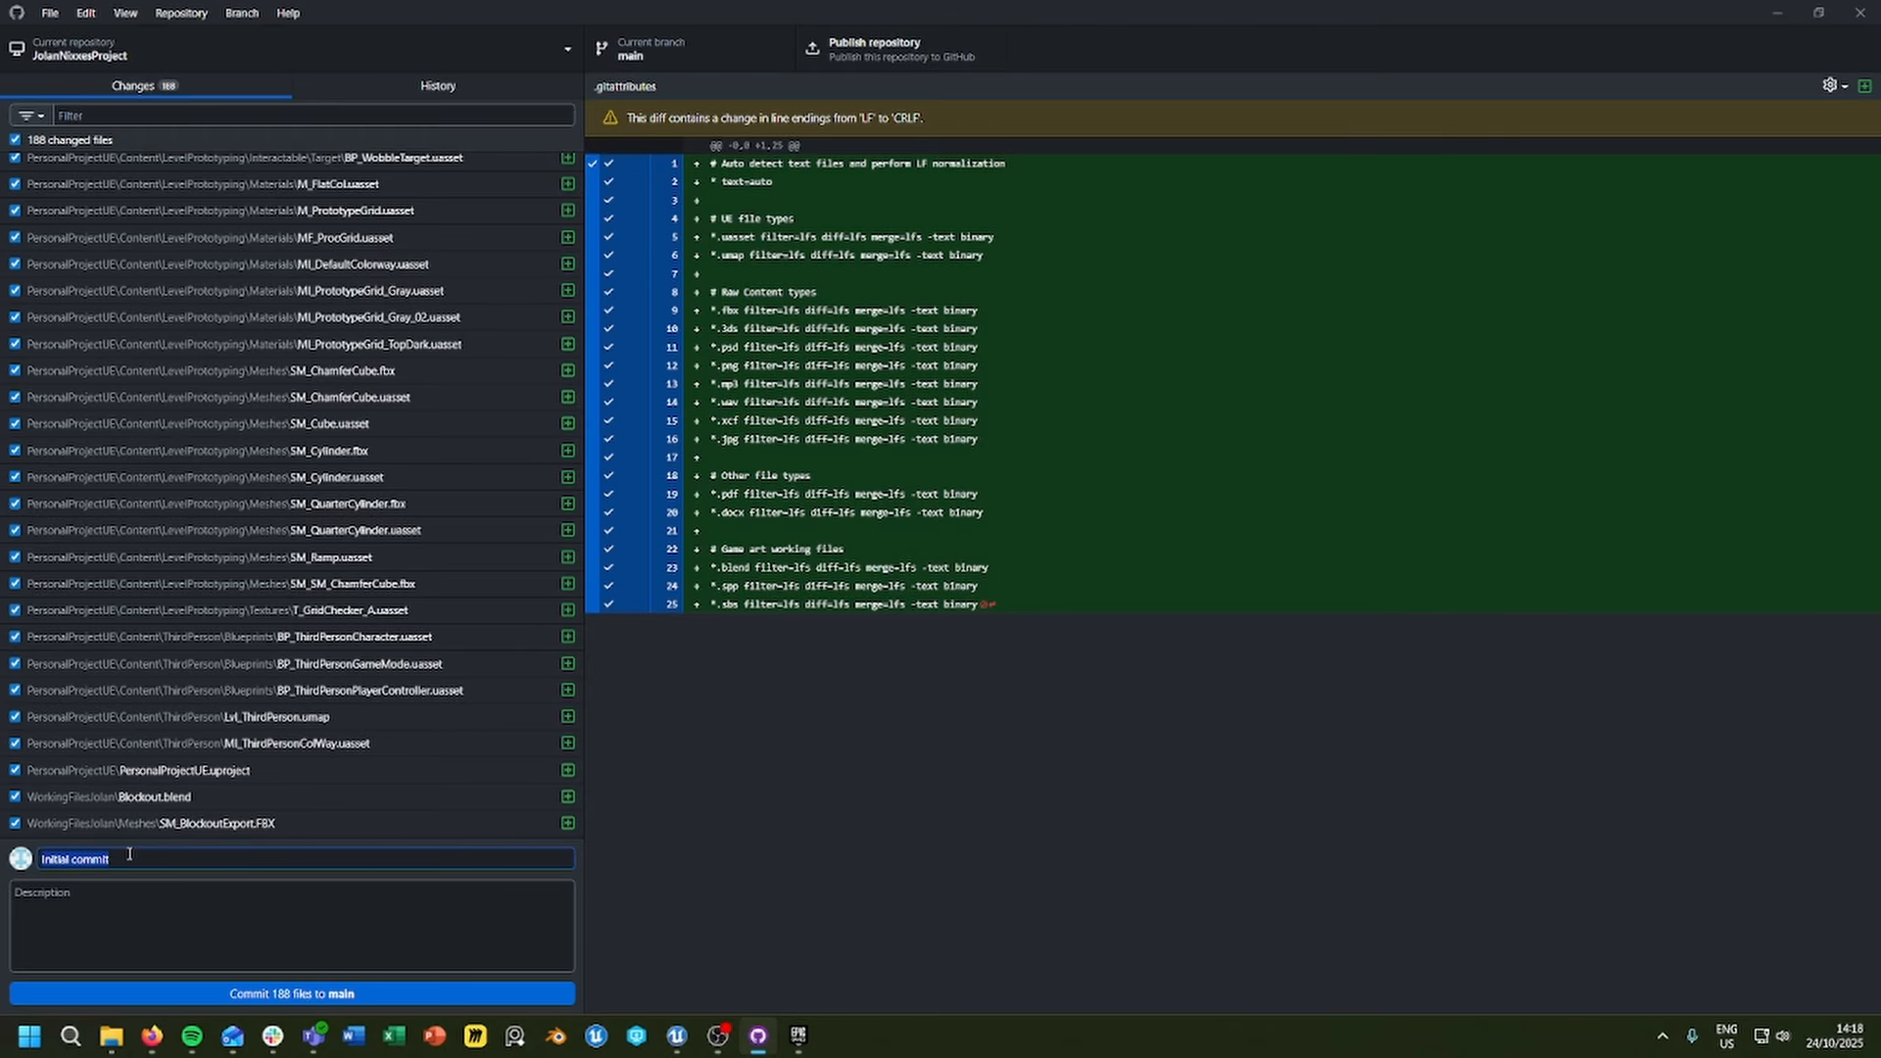
left_click(129, 854)
left_click(230, 995)
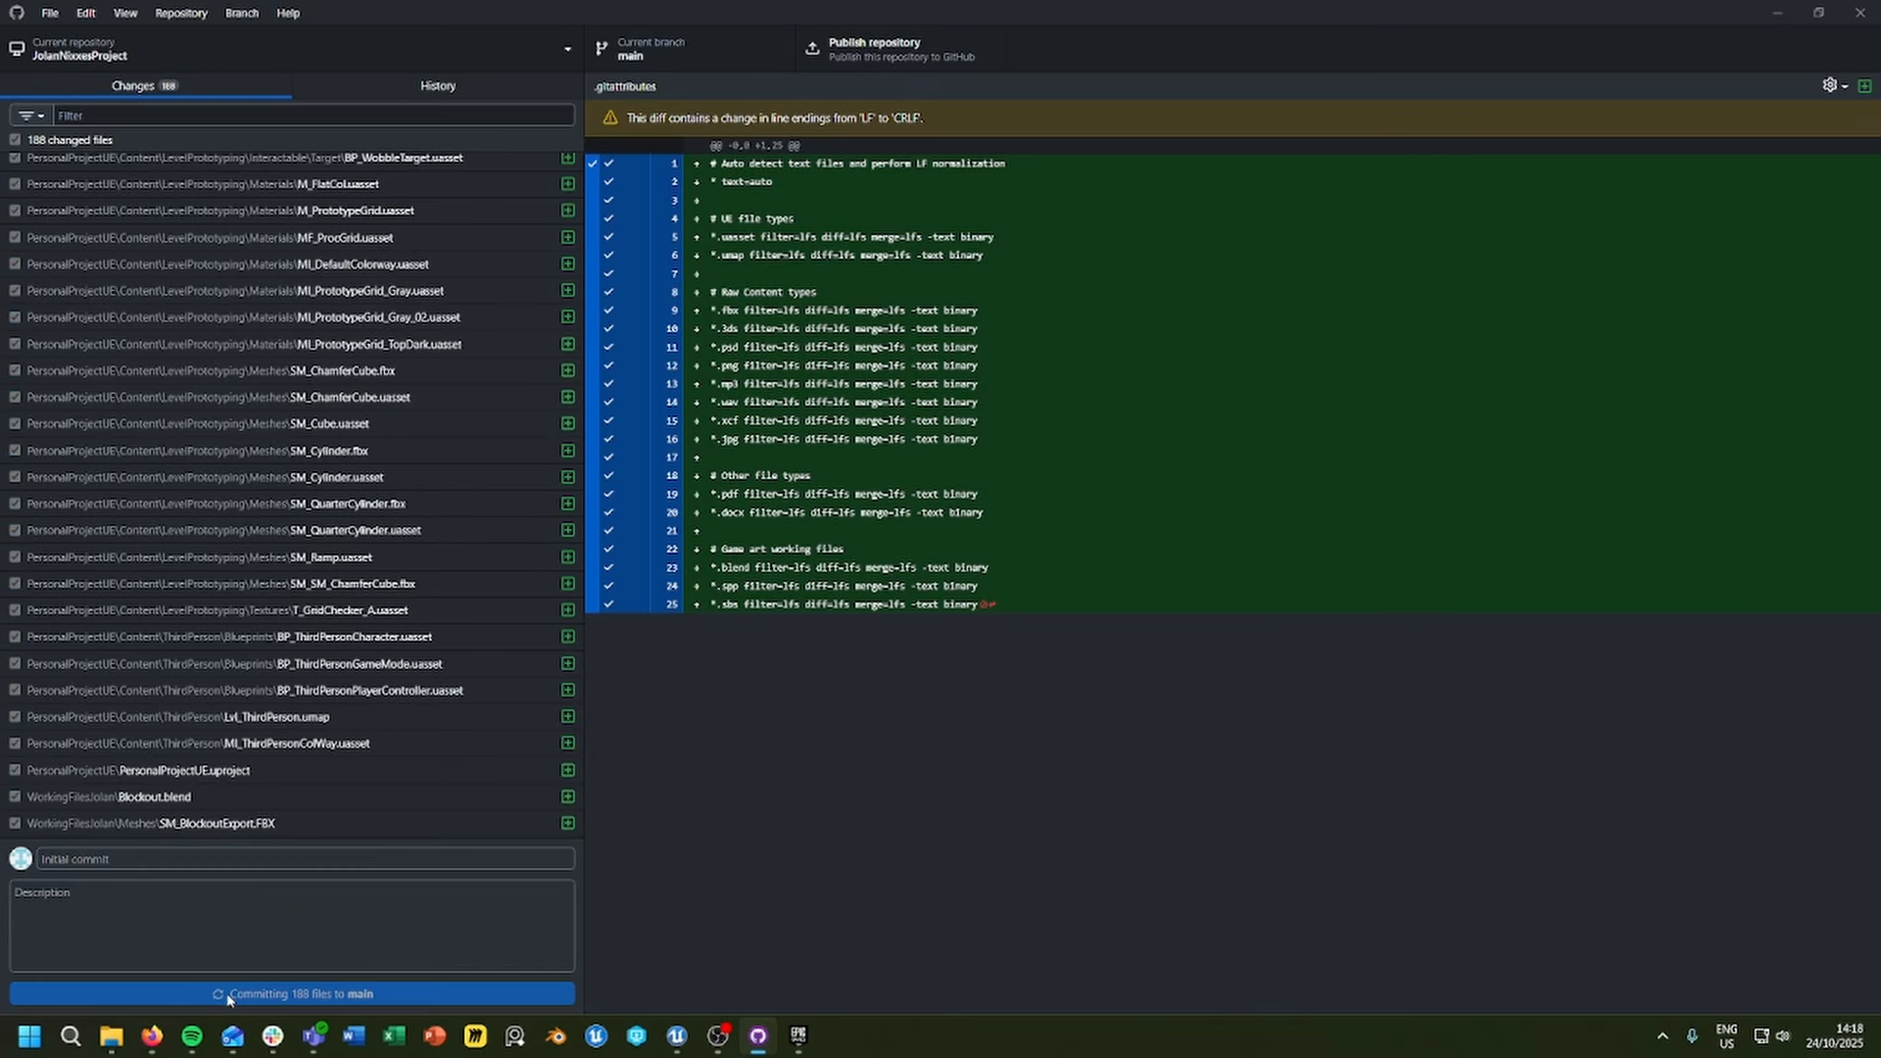
left_click(373, 95)
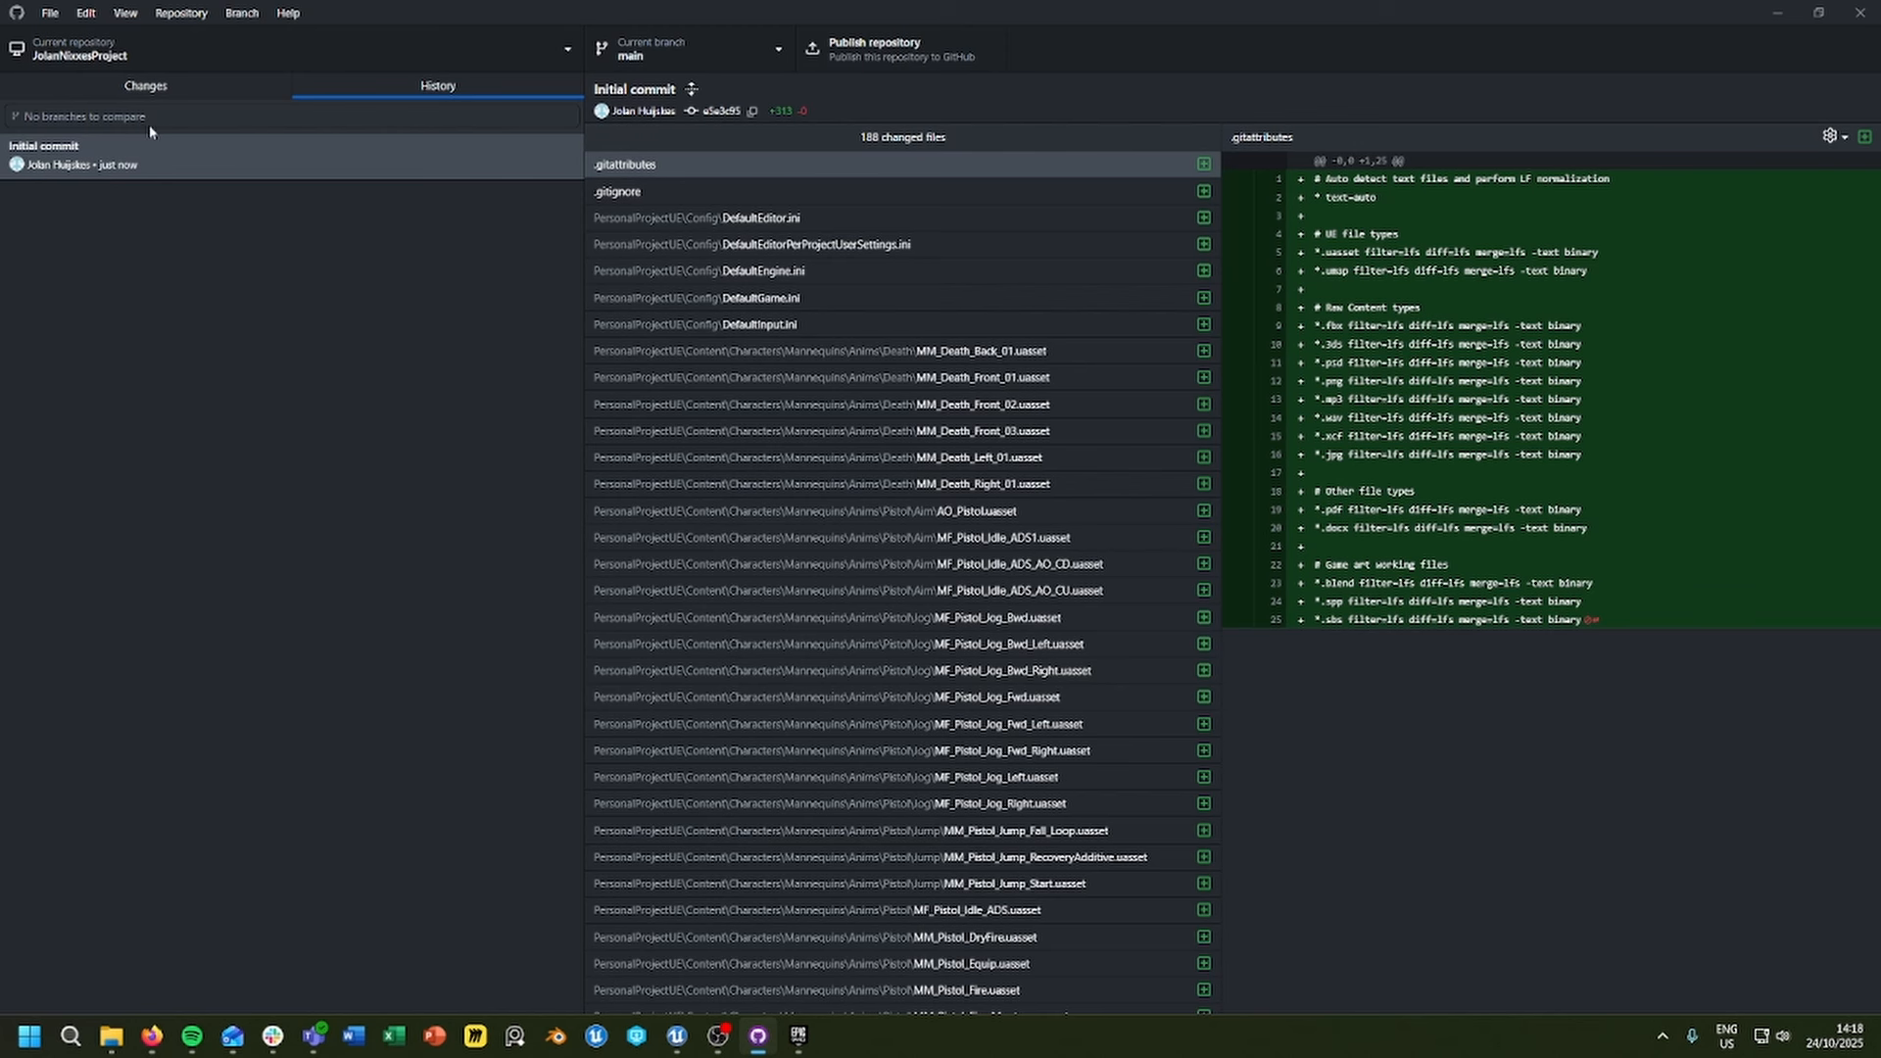
Step: Publish the repository to GitHub.com with its code kept private and the organization set to None
left_click(905, 49)
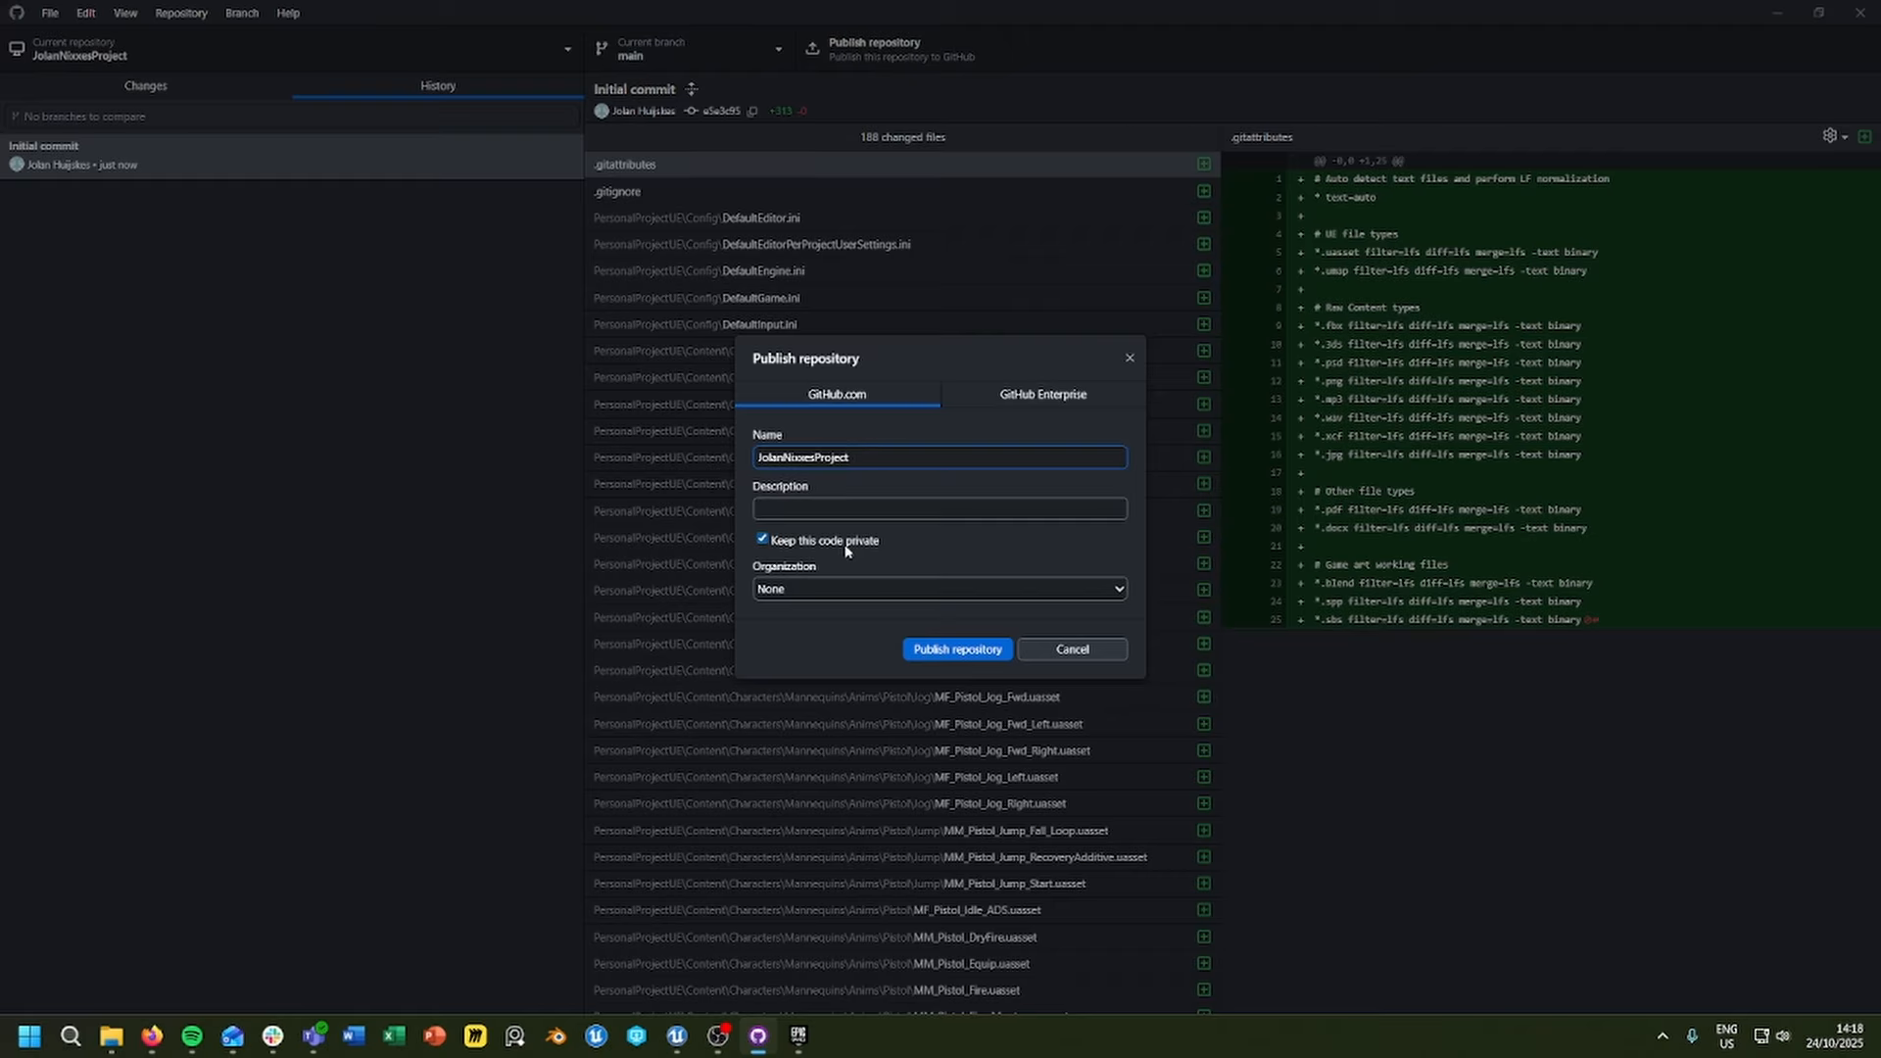
left_click(812, 589)
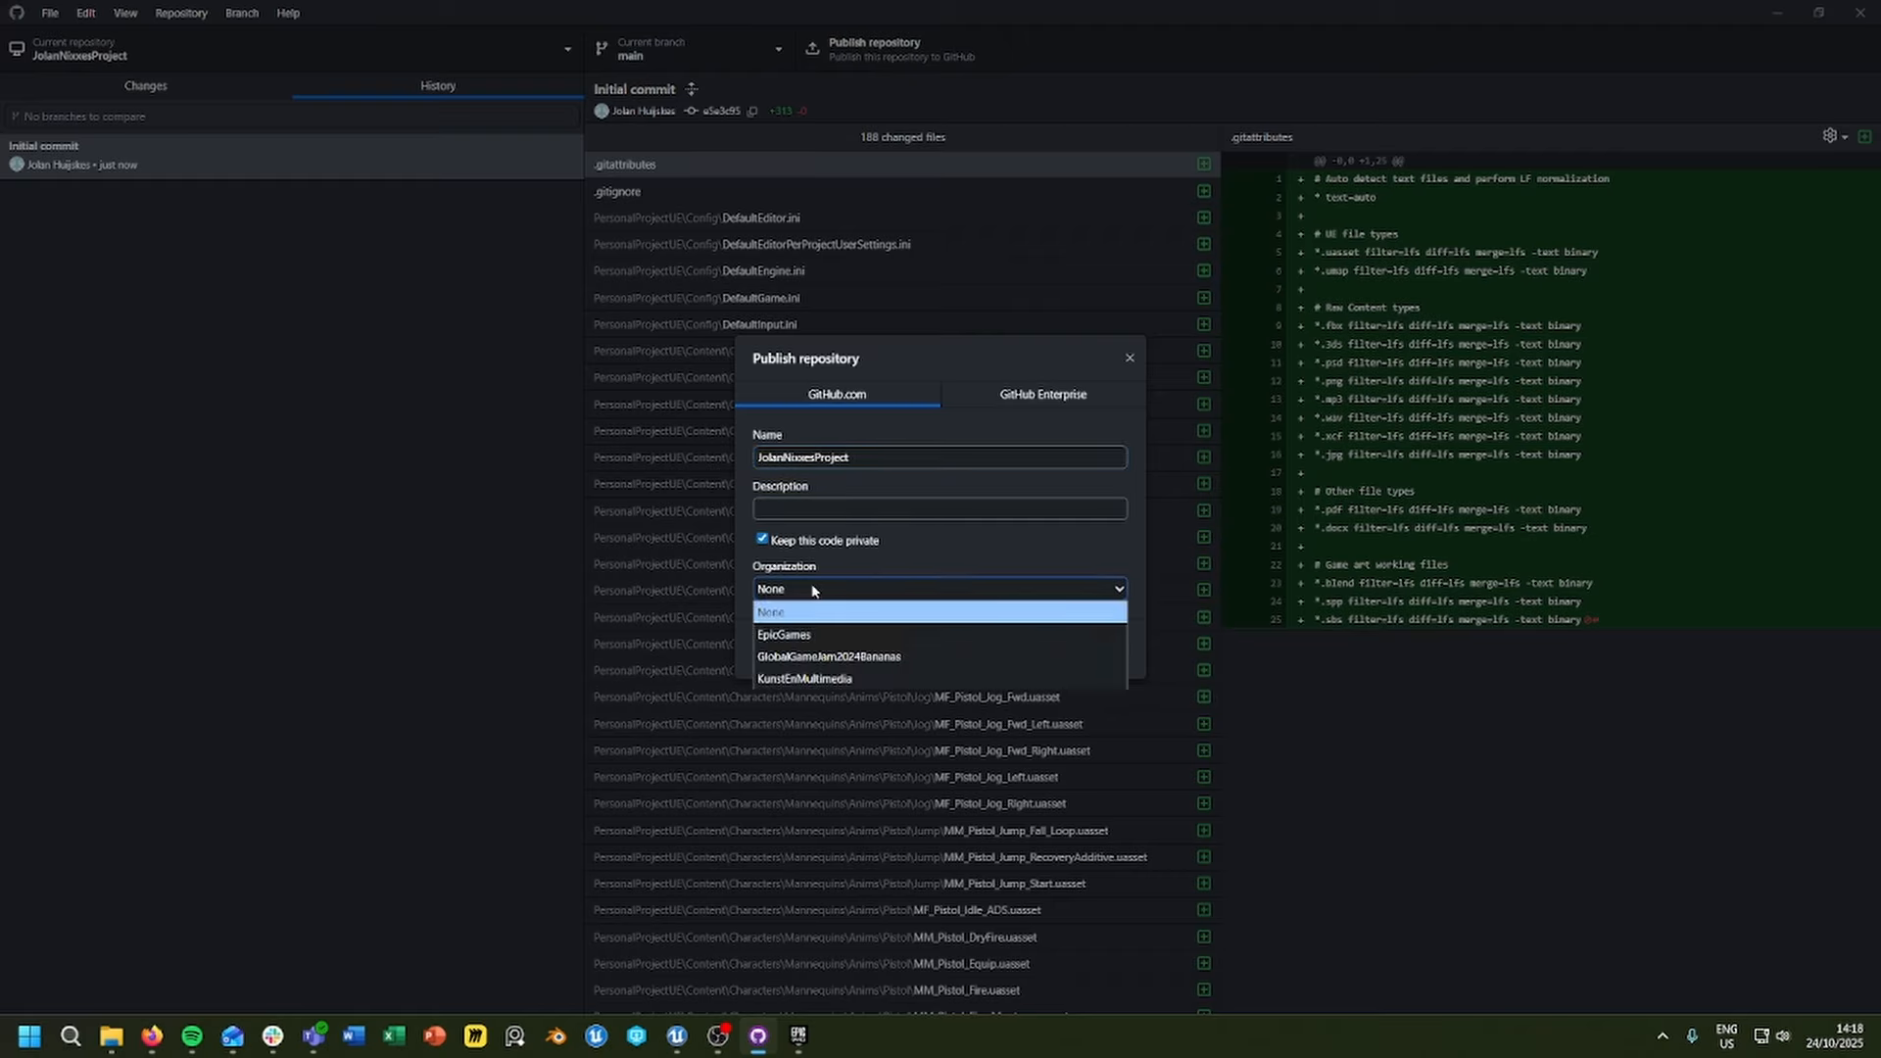
left_click(814, 594)
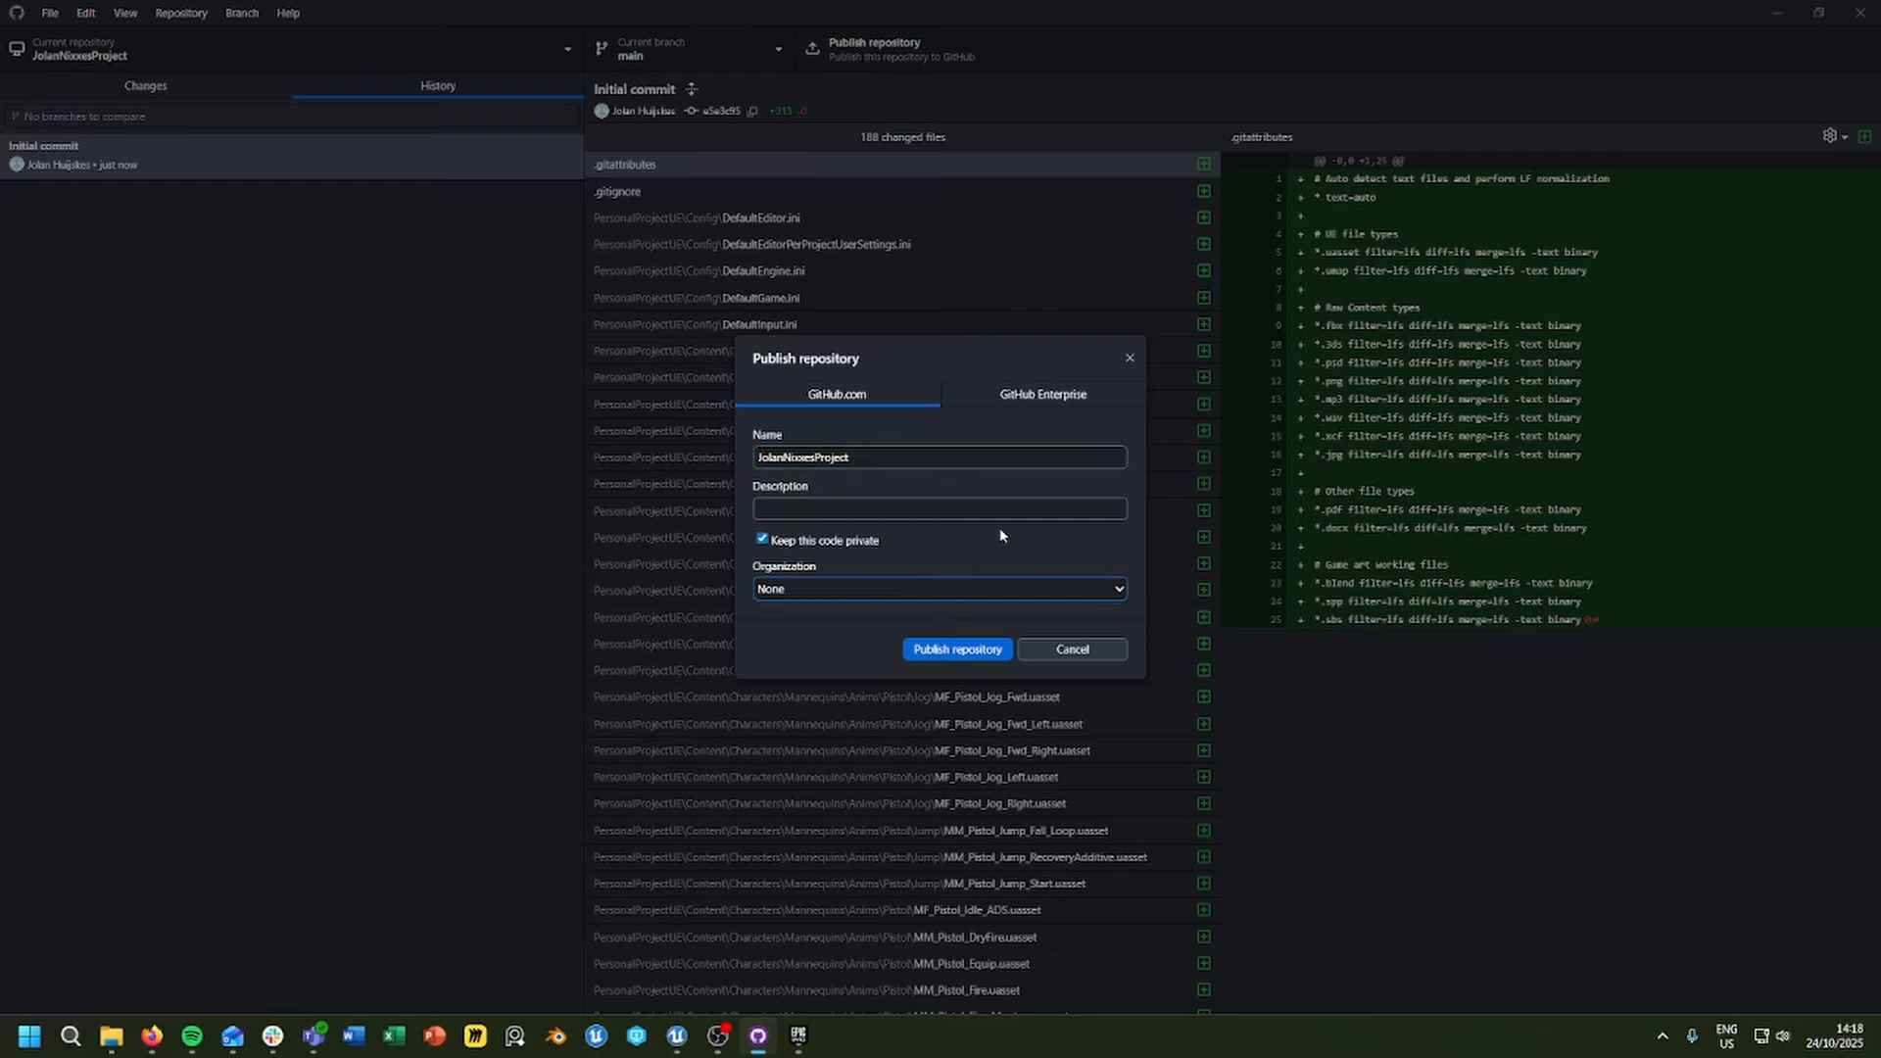
left_click(950, 650)
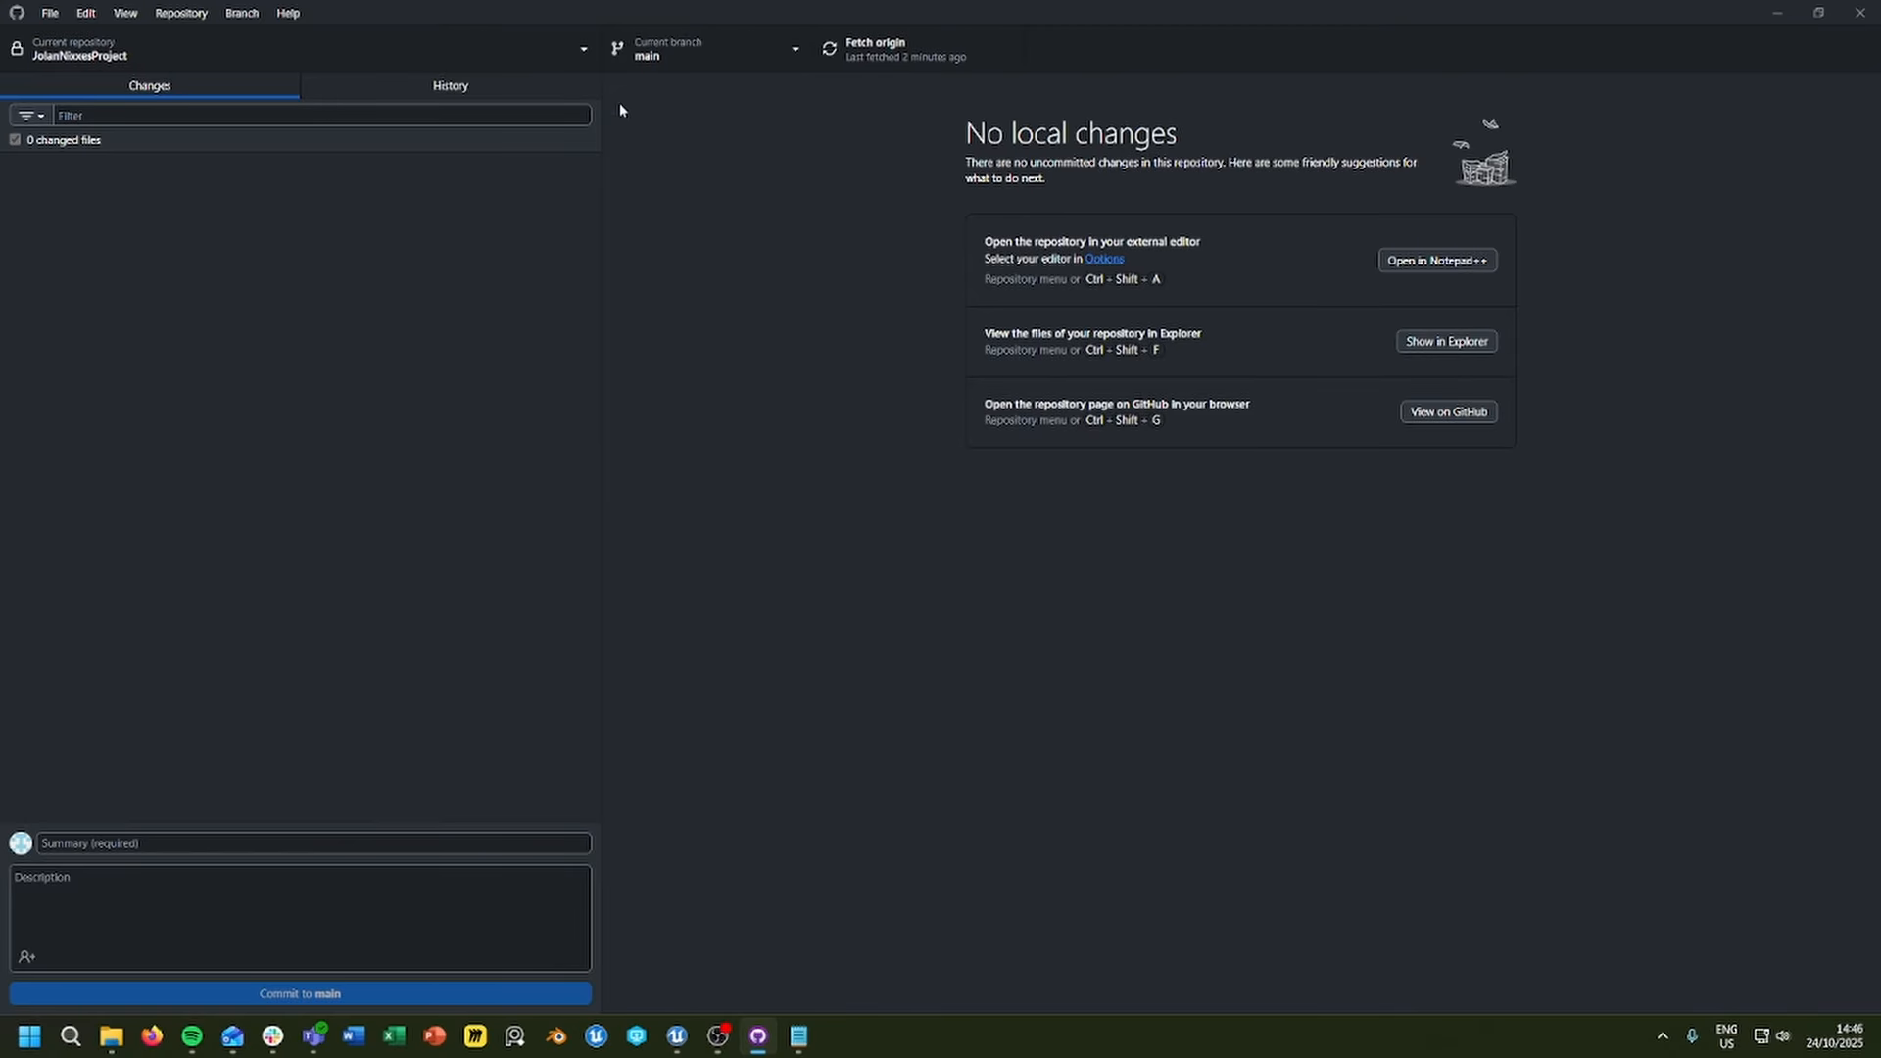
Step: Open the dialog for cloning a repository, view the GitHub.com repositories offered, and cancel it
left_click(562, 59)
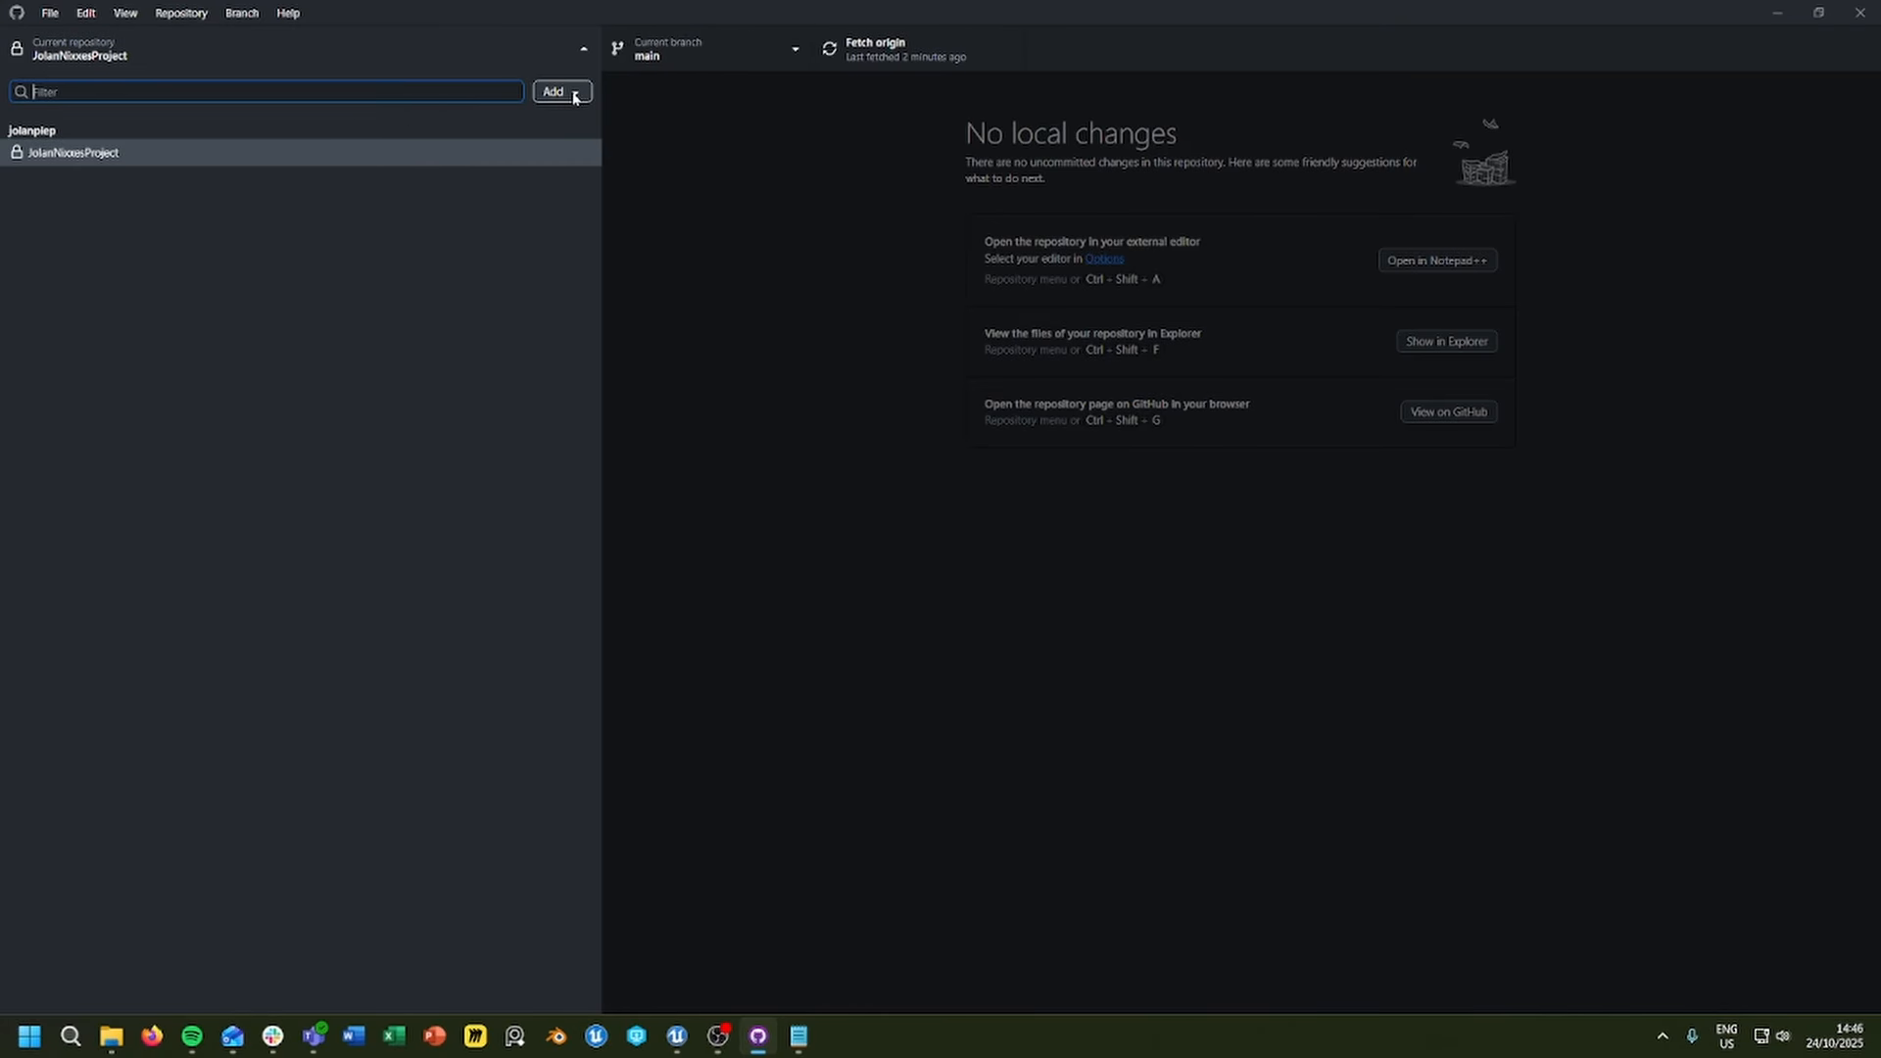
left_click(575, 94)
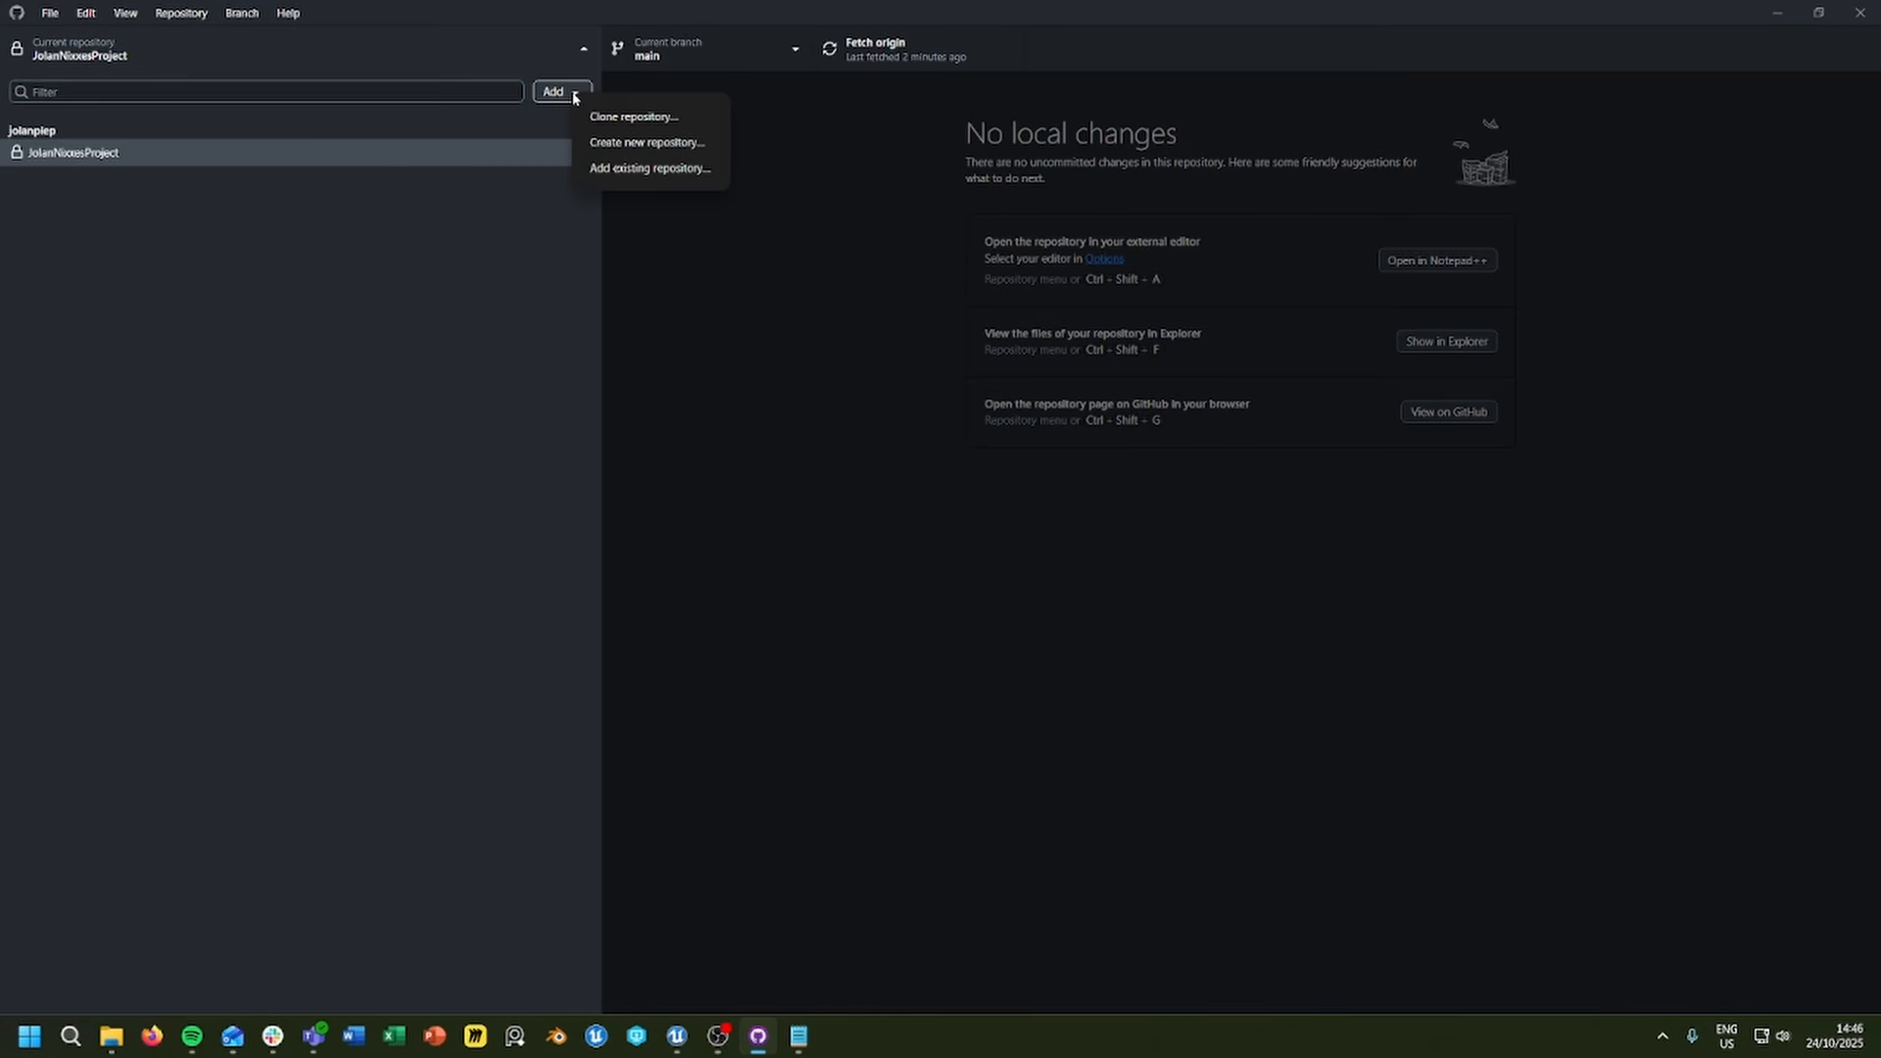
left_click(648, 118)
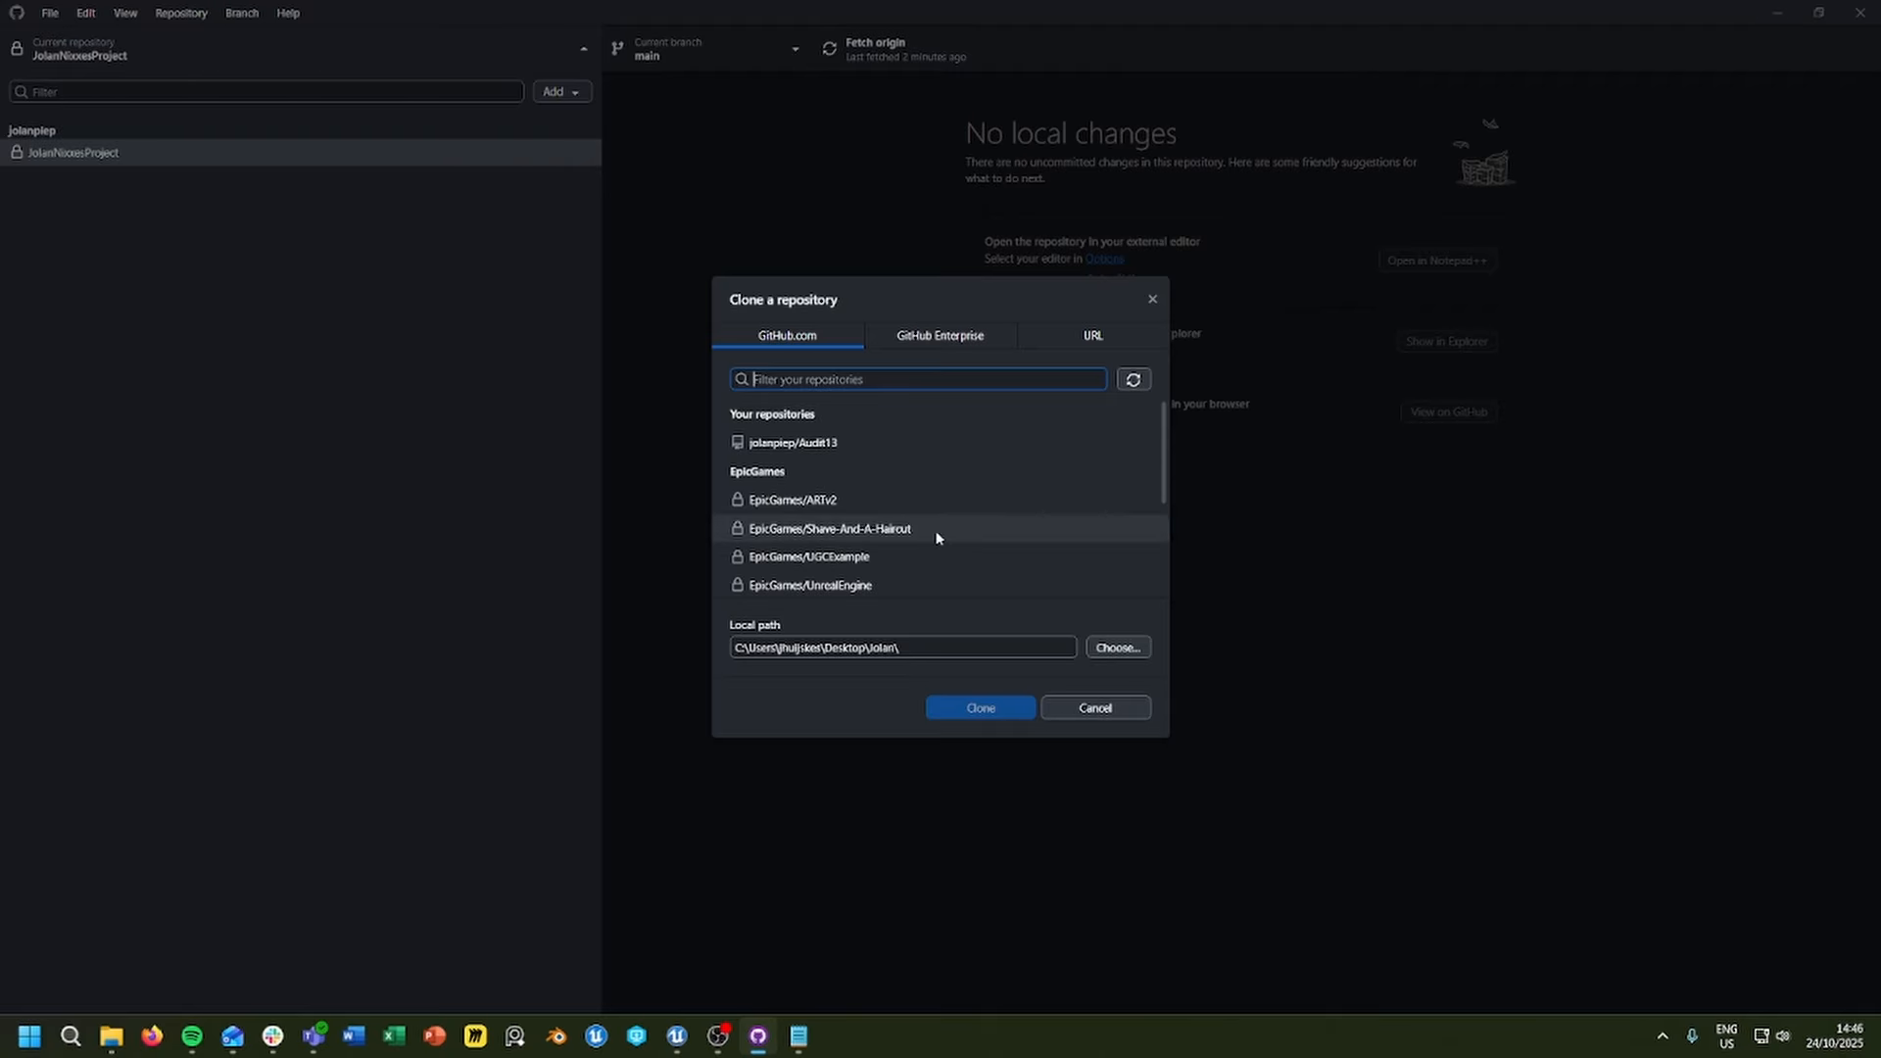
left_click(1085, 703)
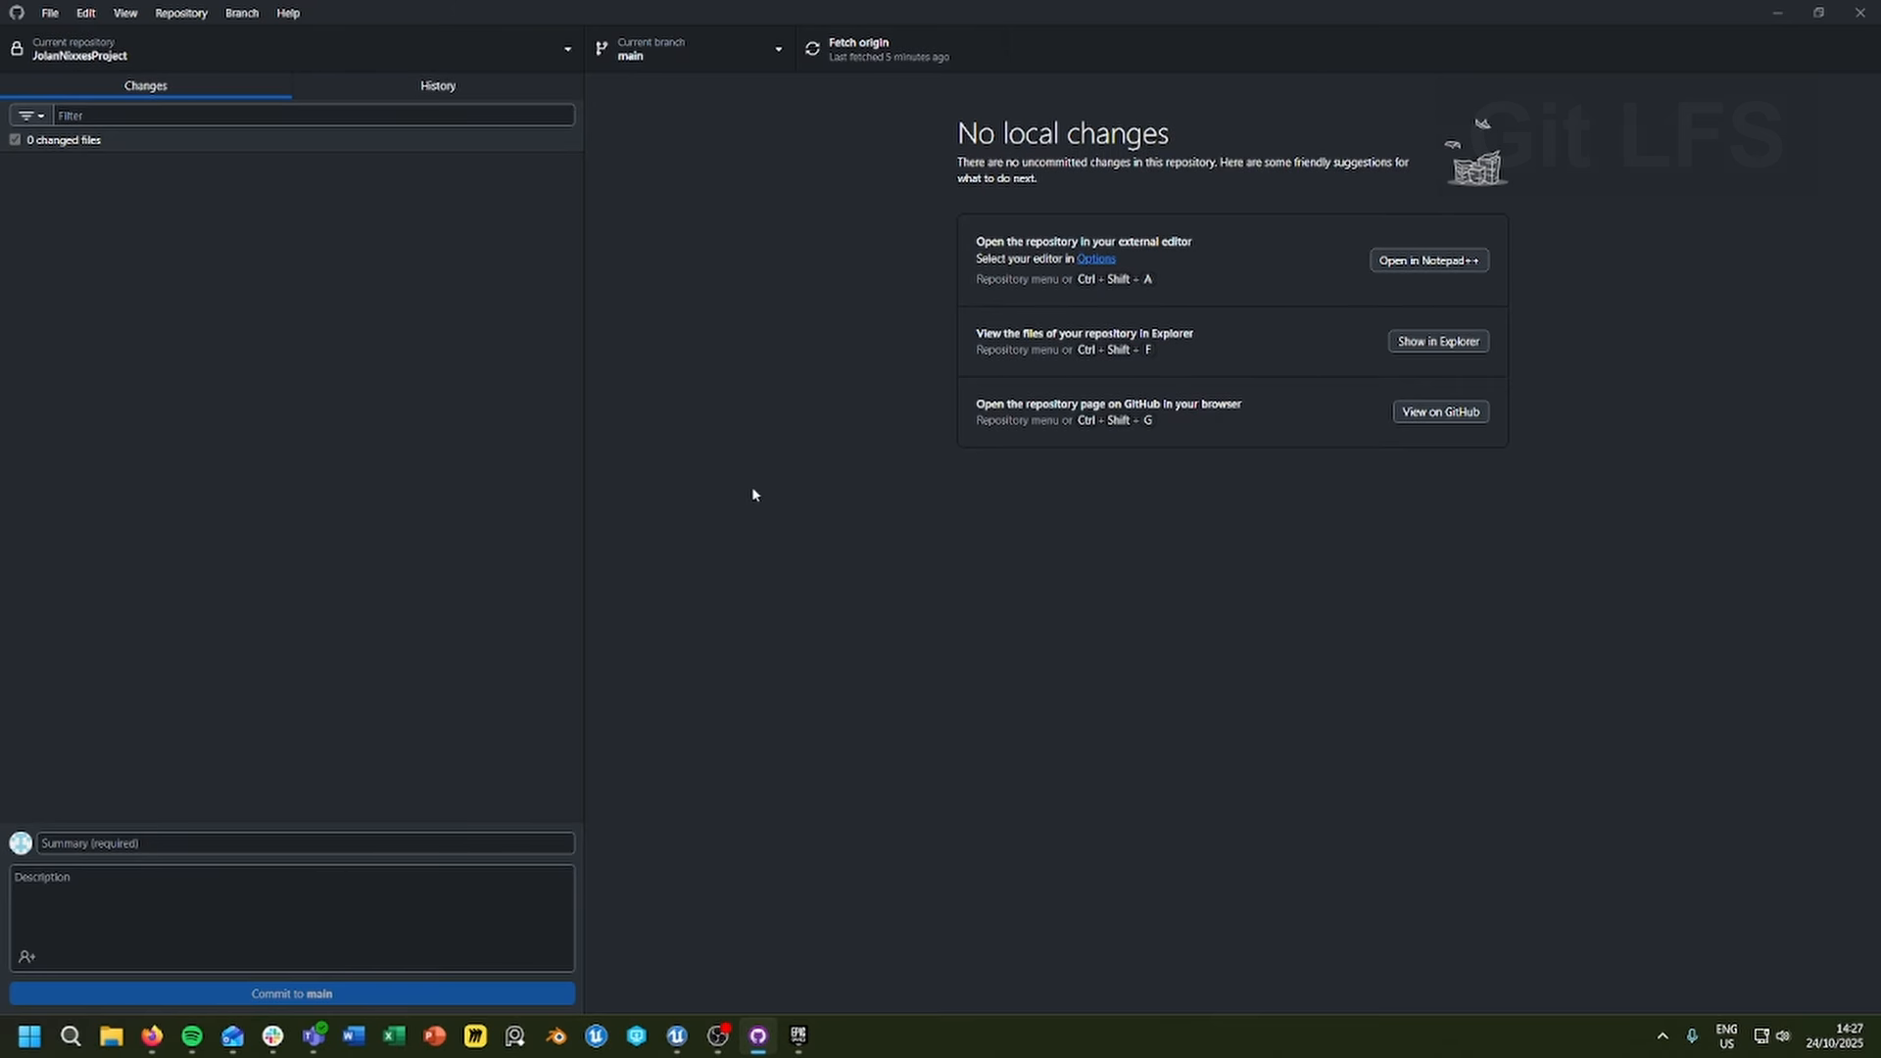
Step: View BigFile.blend in the "Create BigFile.blend" commit in the history, and return to the current changes
left_click(431, 87)
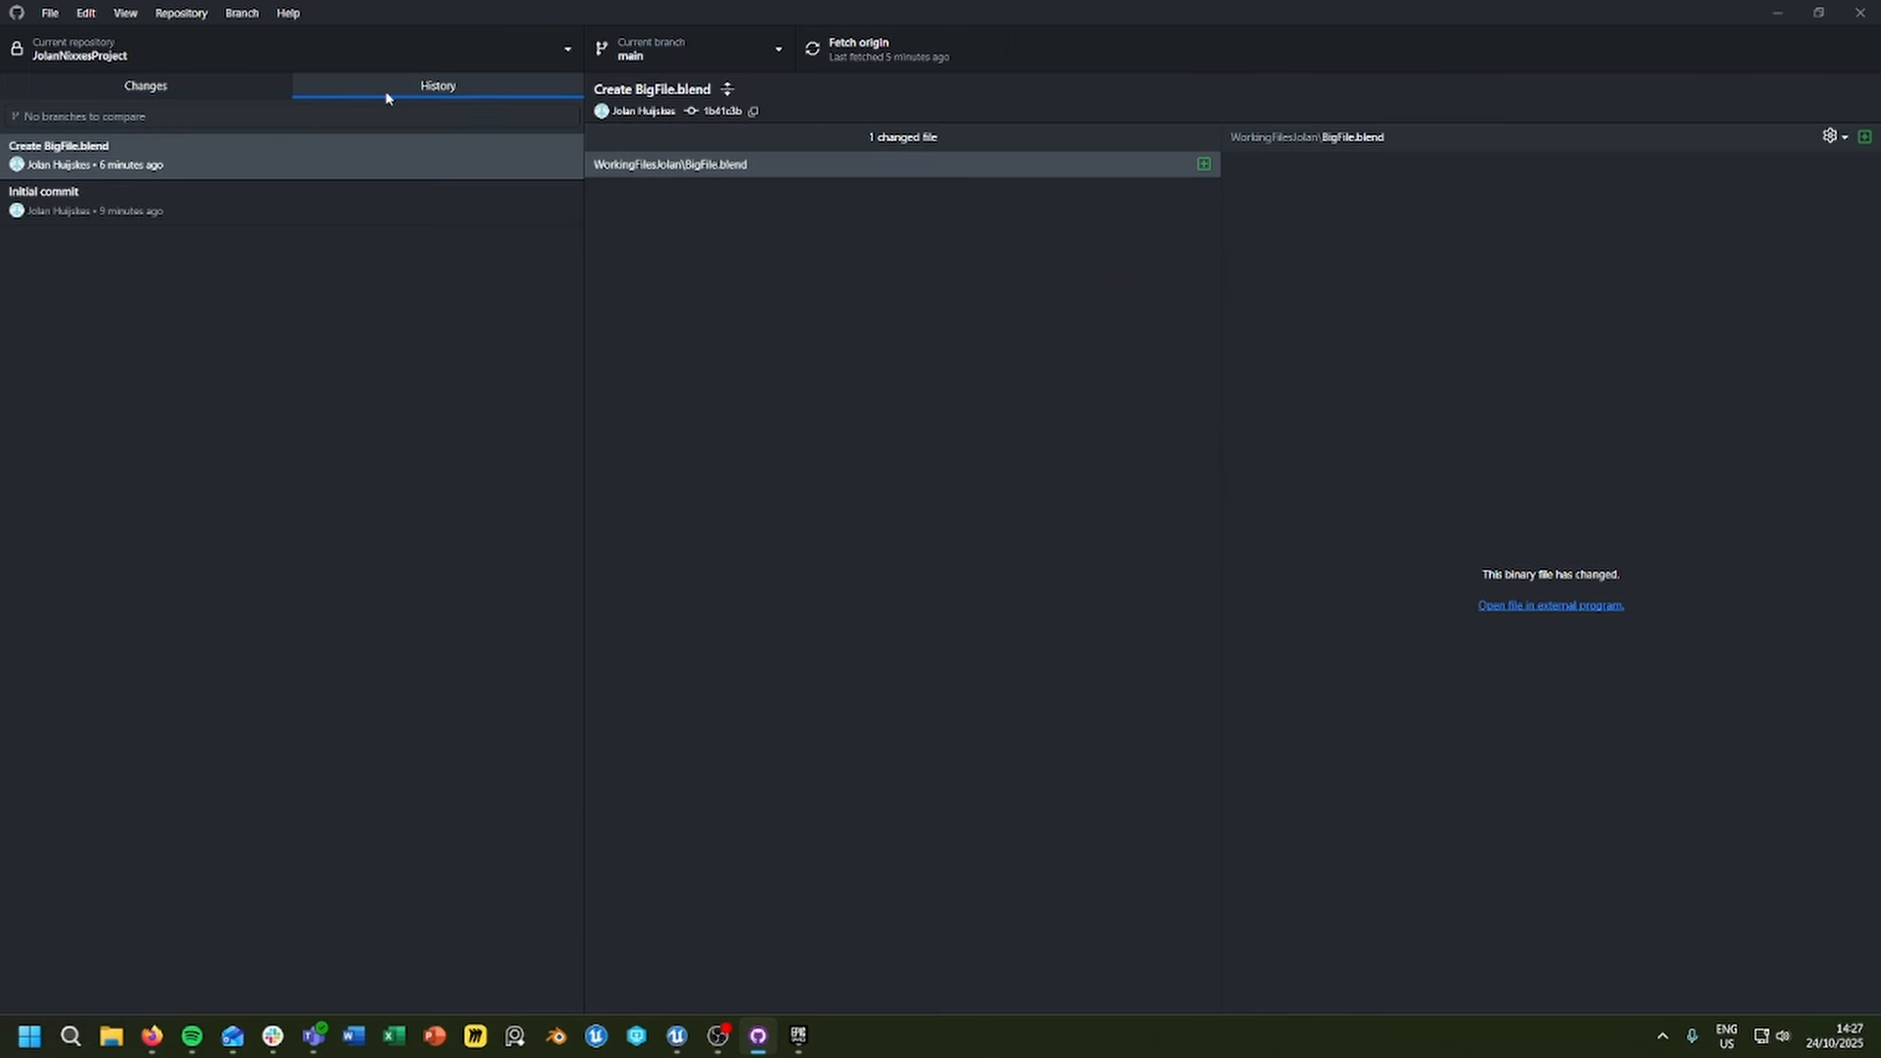
left_click(663, 173)
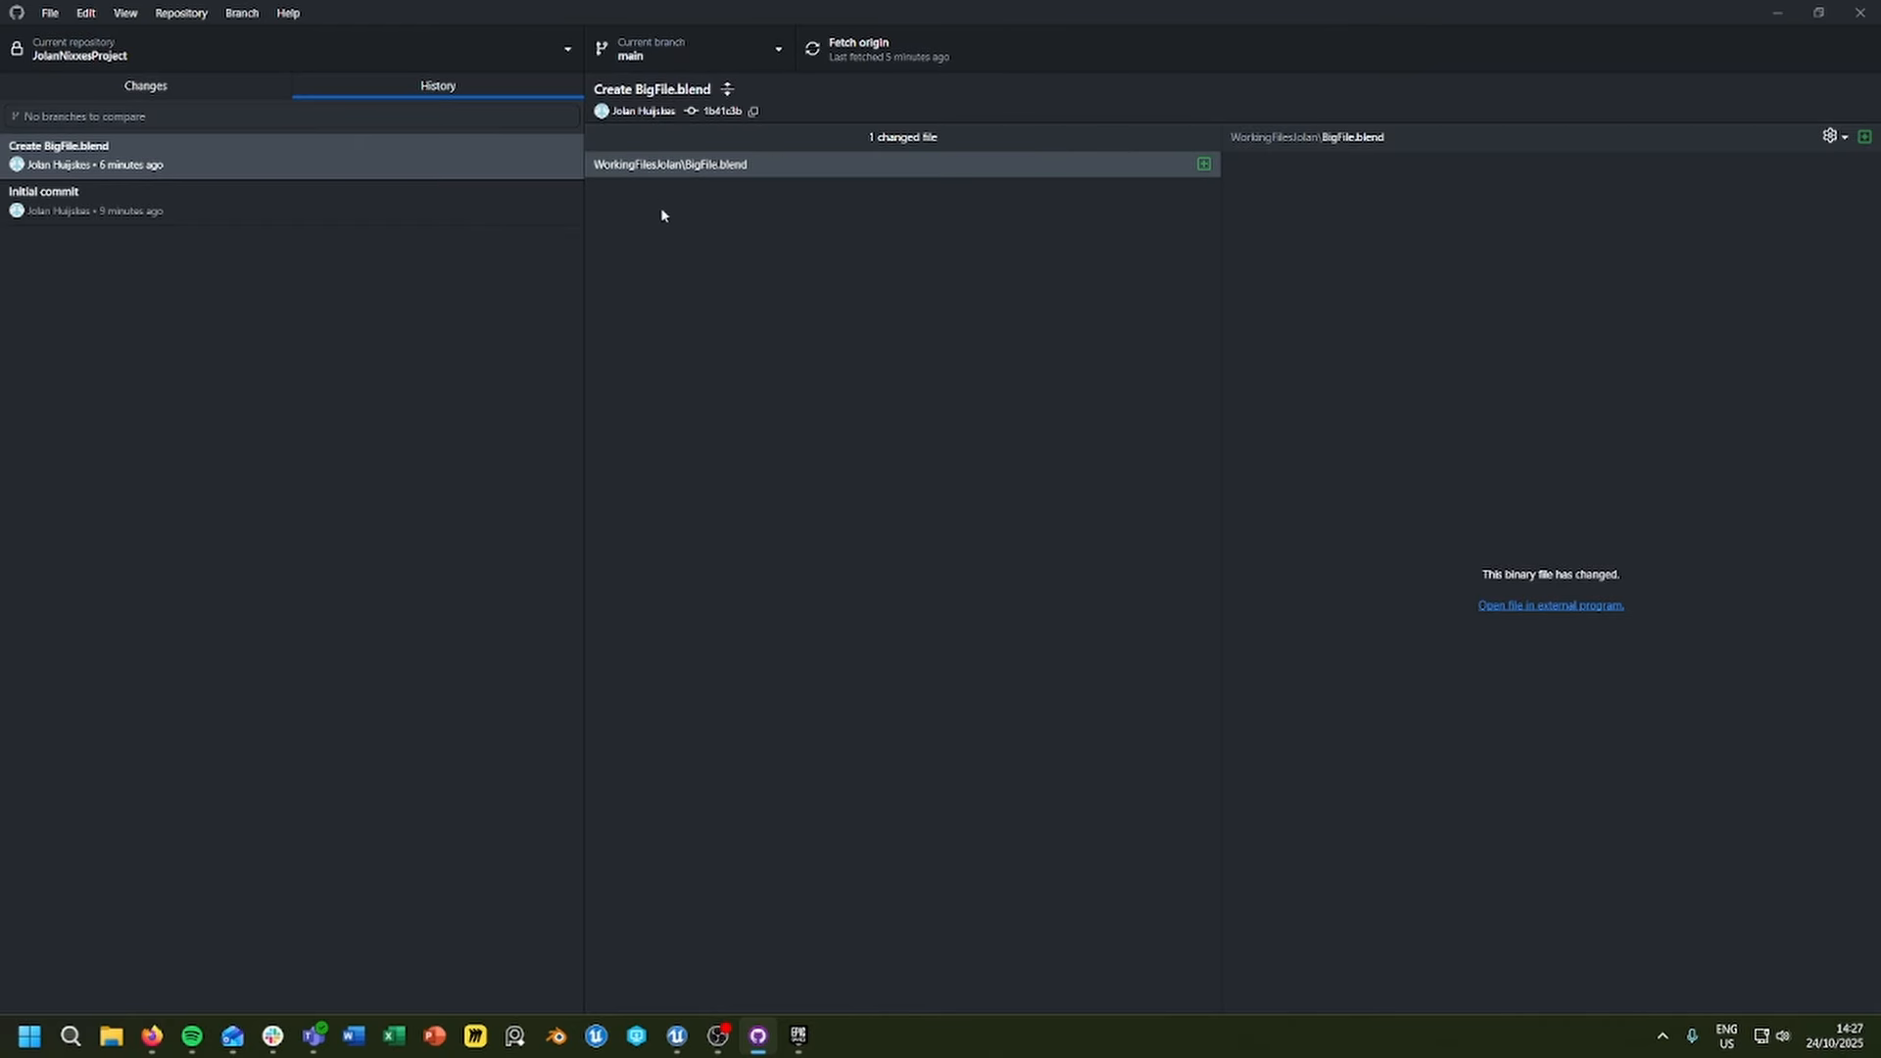
left_click(162, 91)
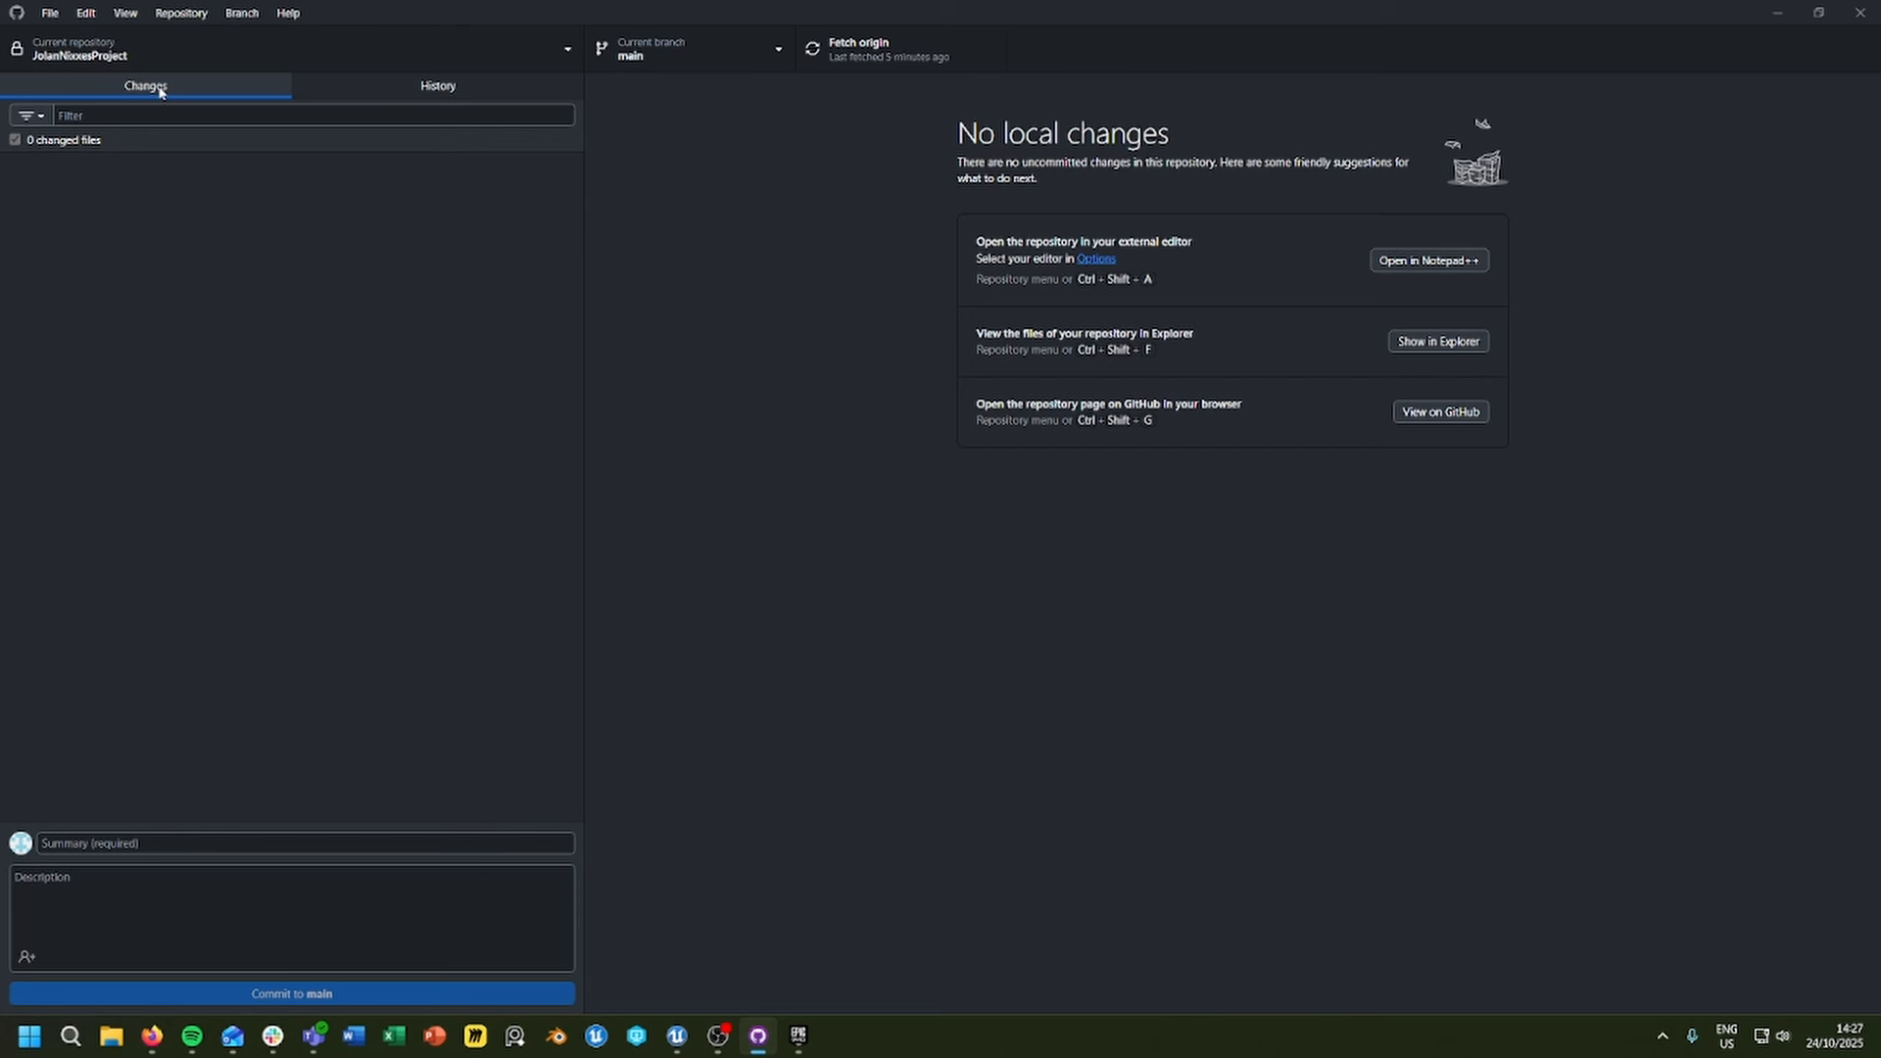
Step: Switch to Firefox and open the Budgets and alerts page in the GitHub account's billing and licensing settings
left_click(152, 1035)
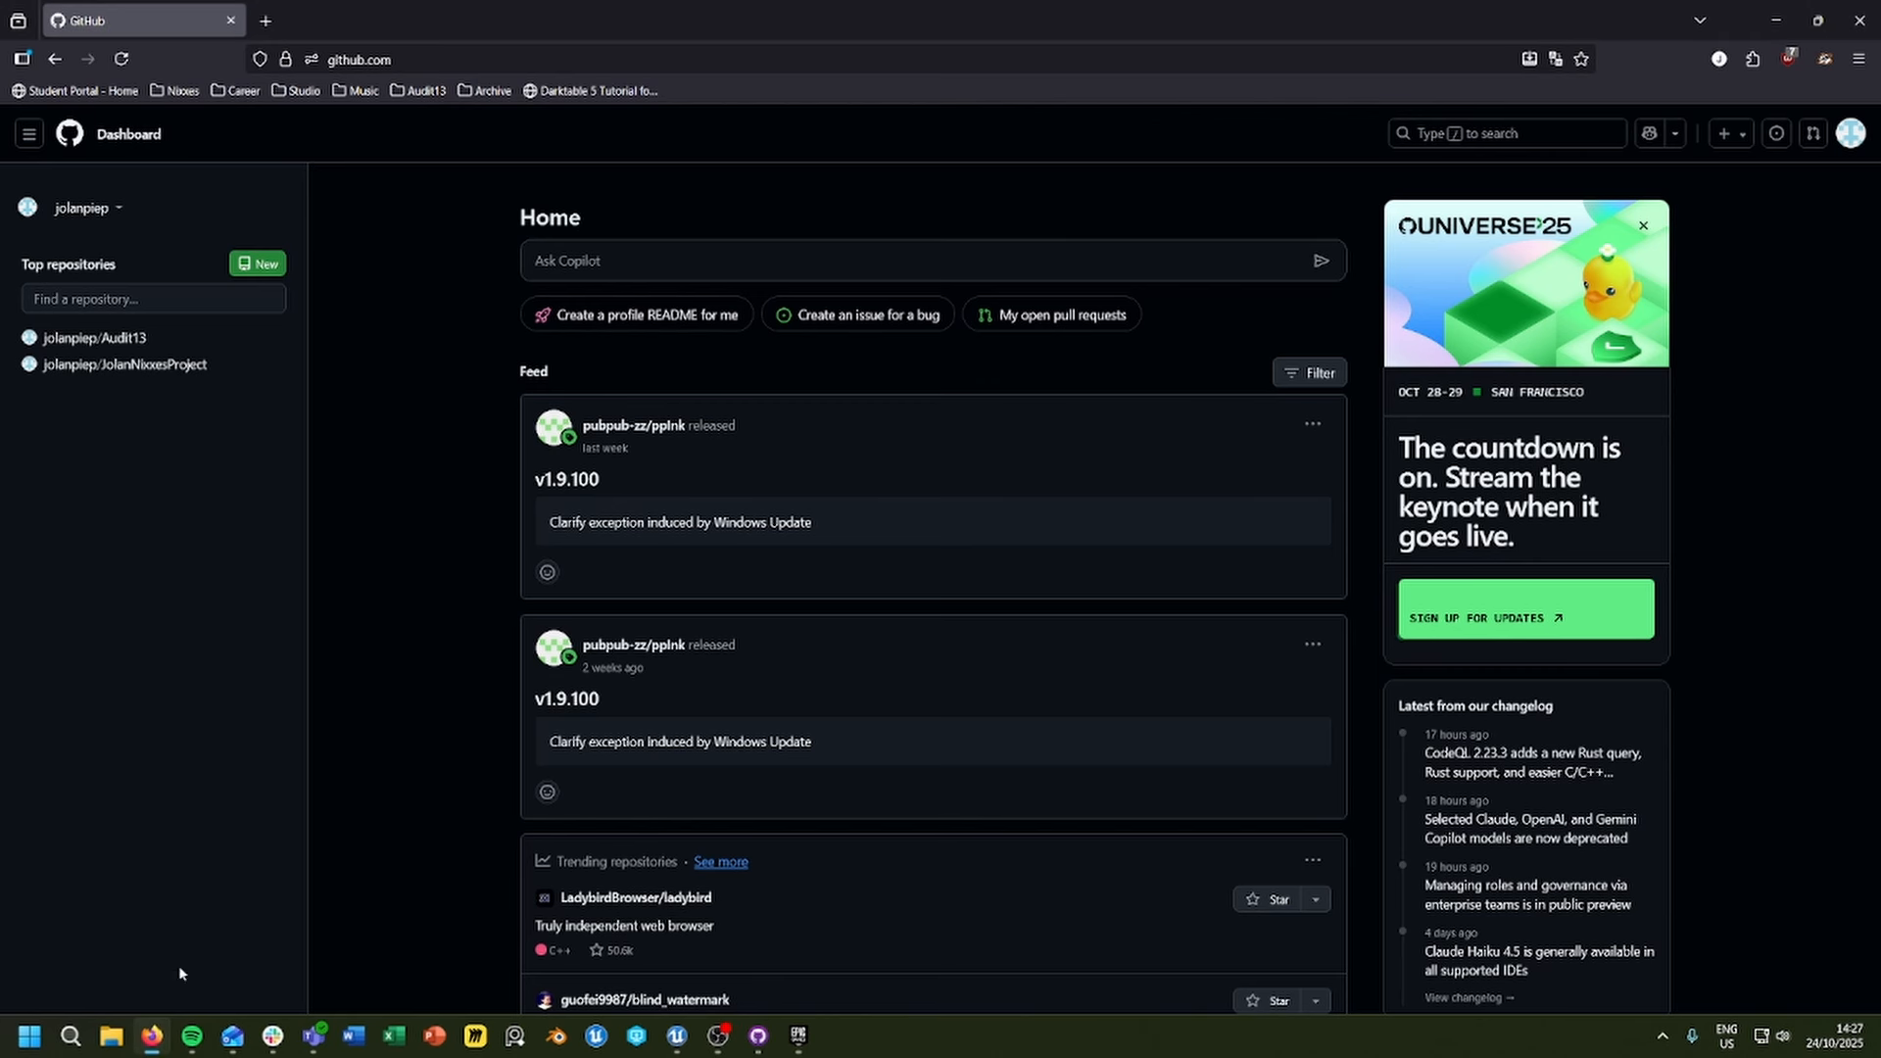
left_click(1850, 137)
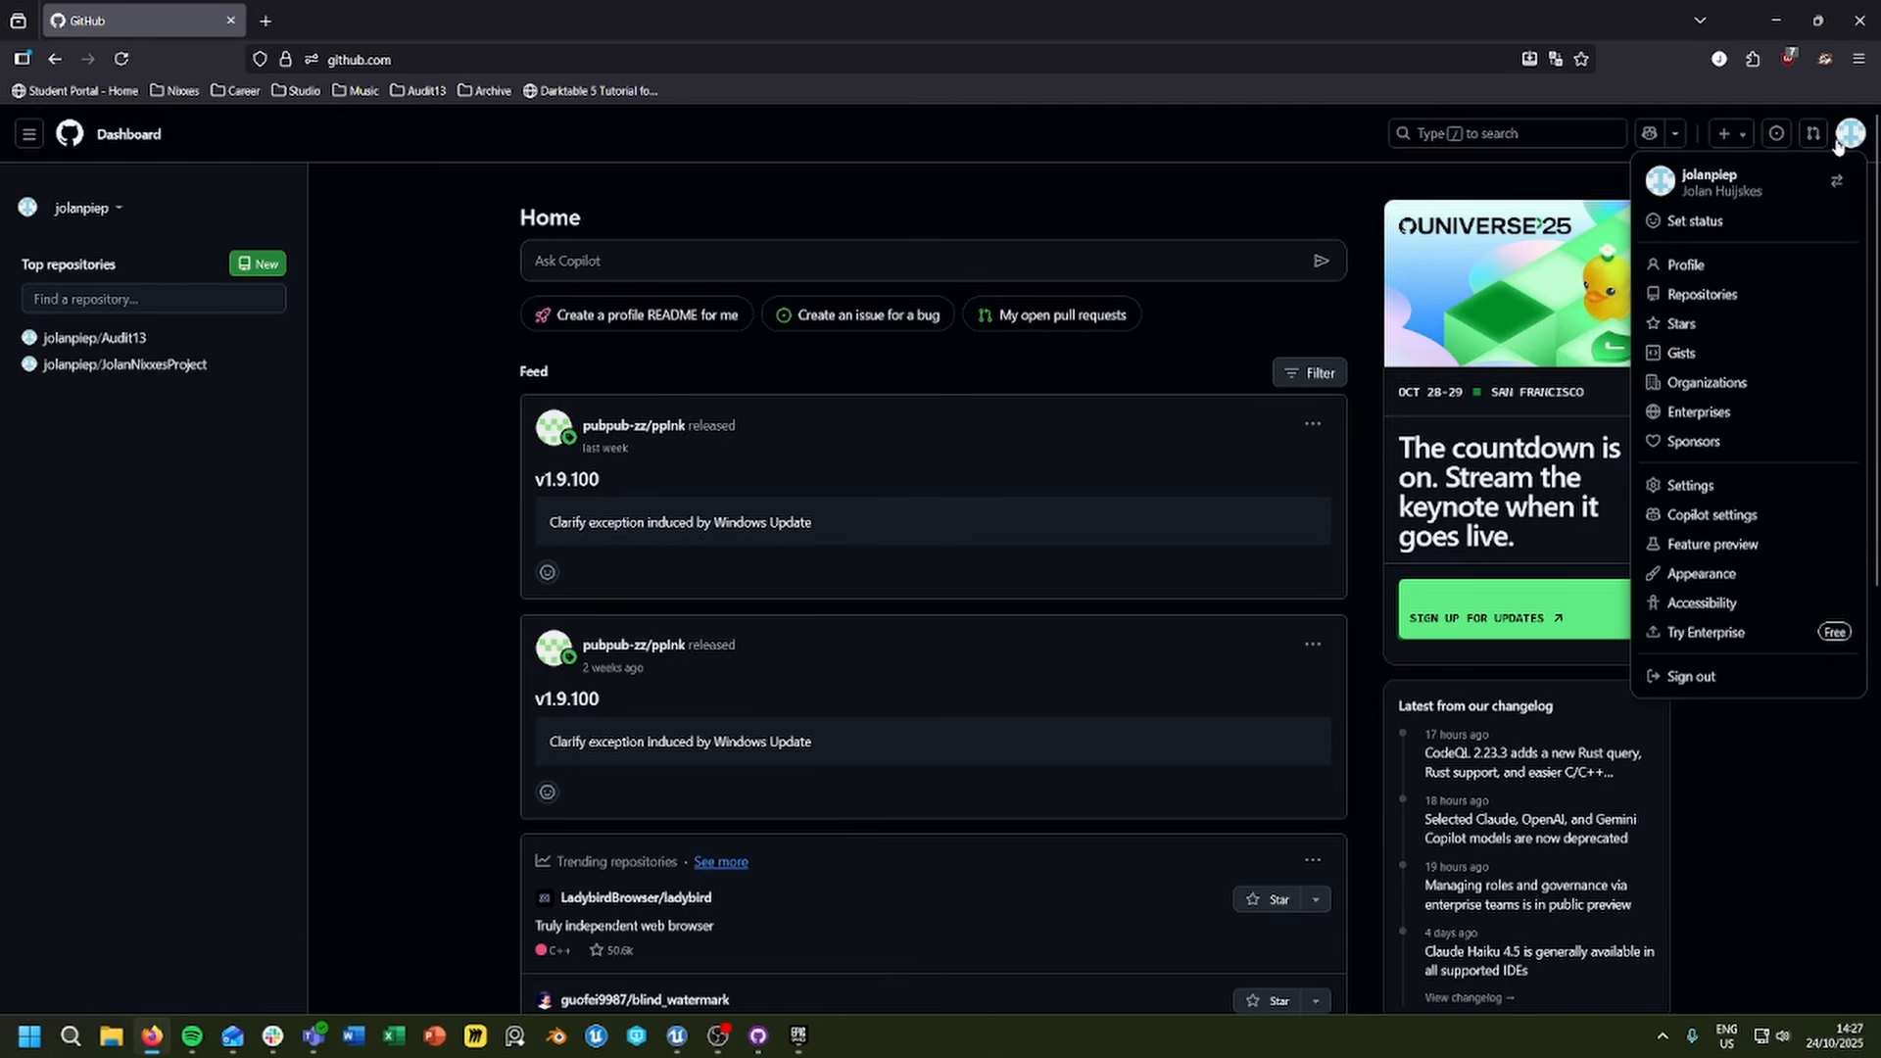
left_click(1685, 487)
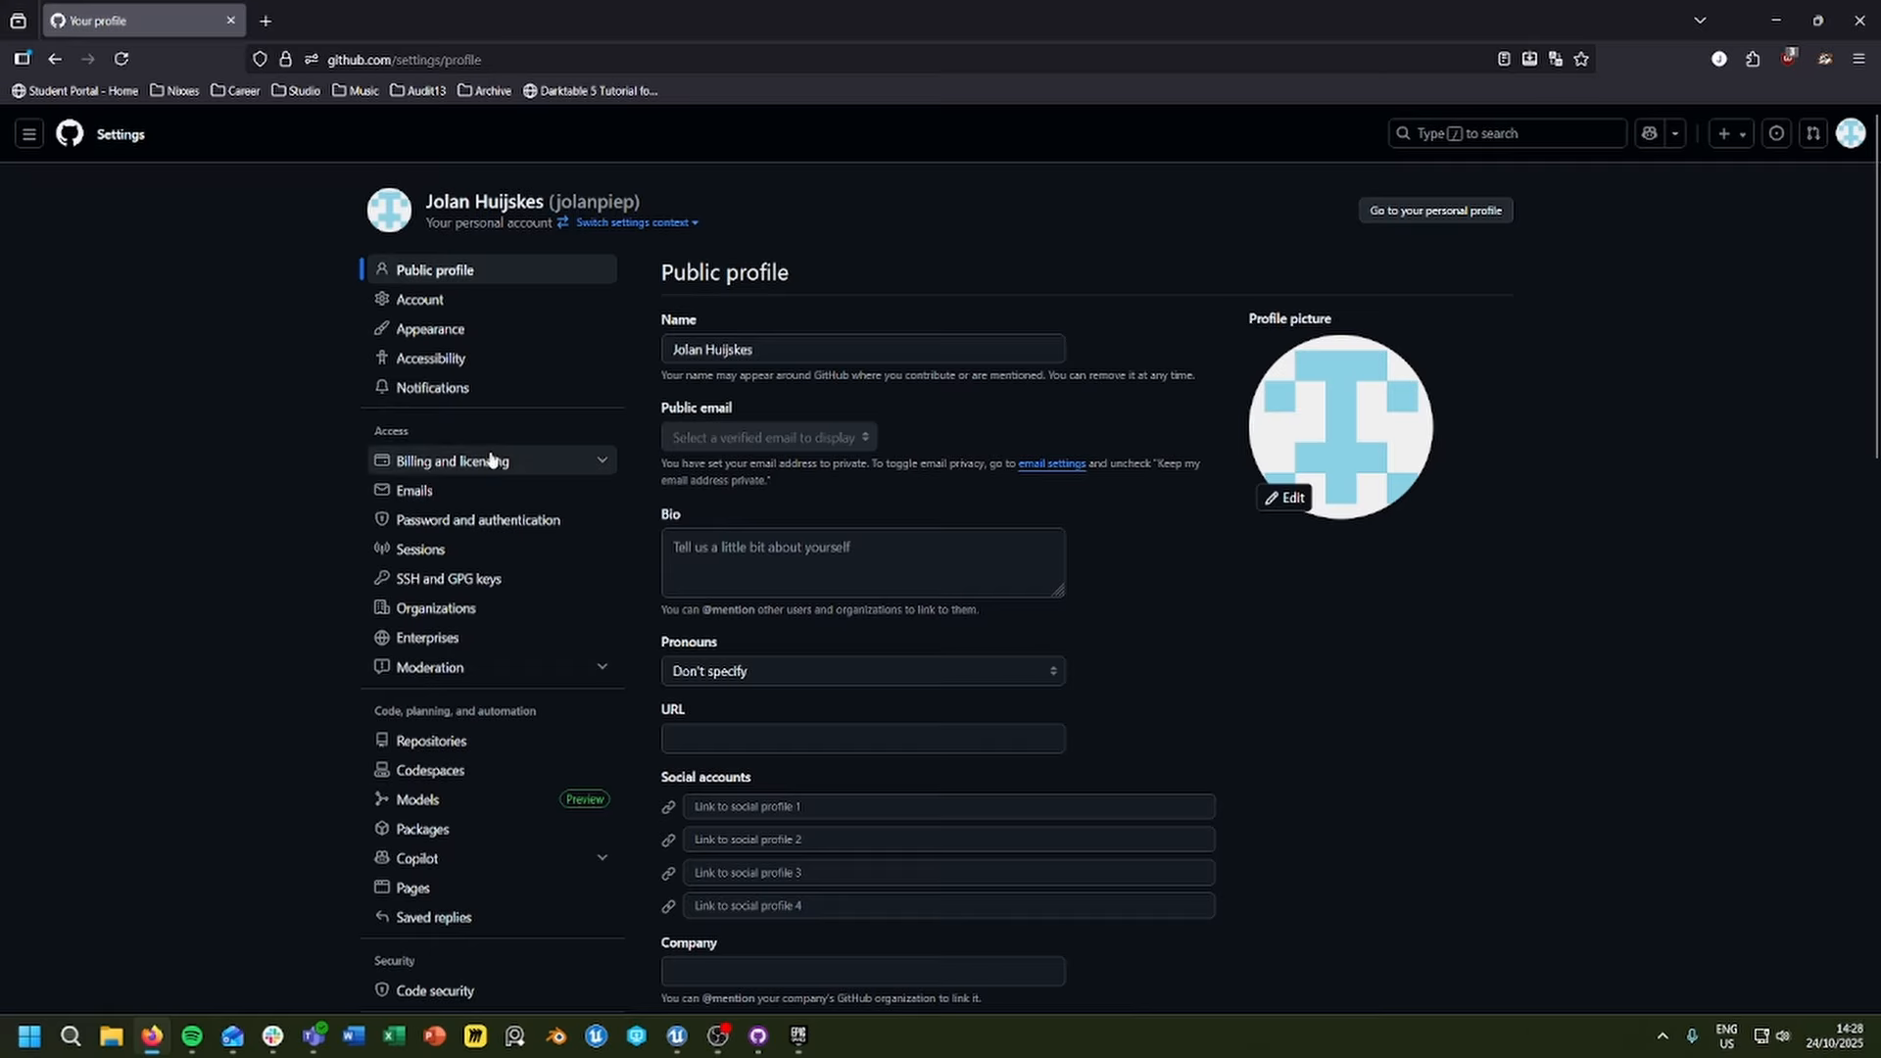
left_click(520, 469)
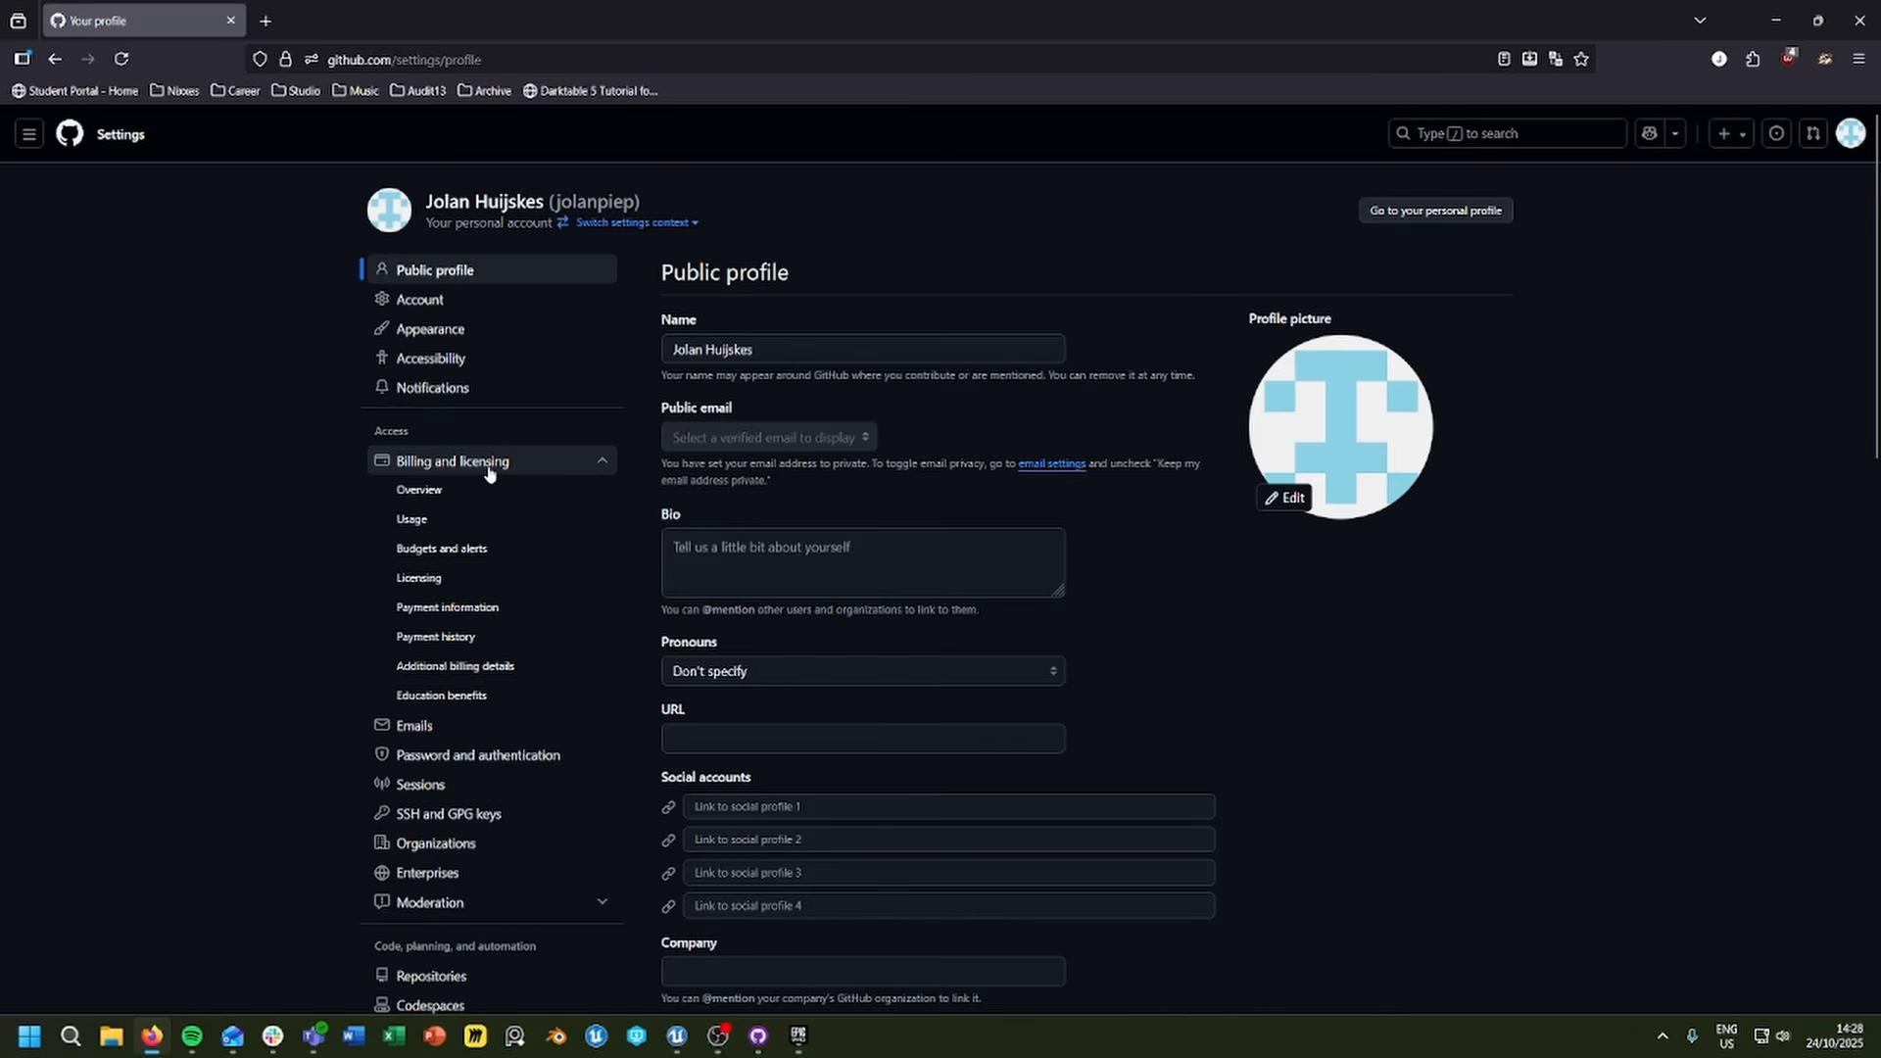
left_click(477, 560)
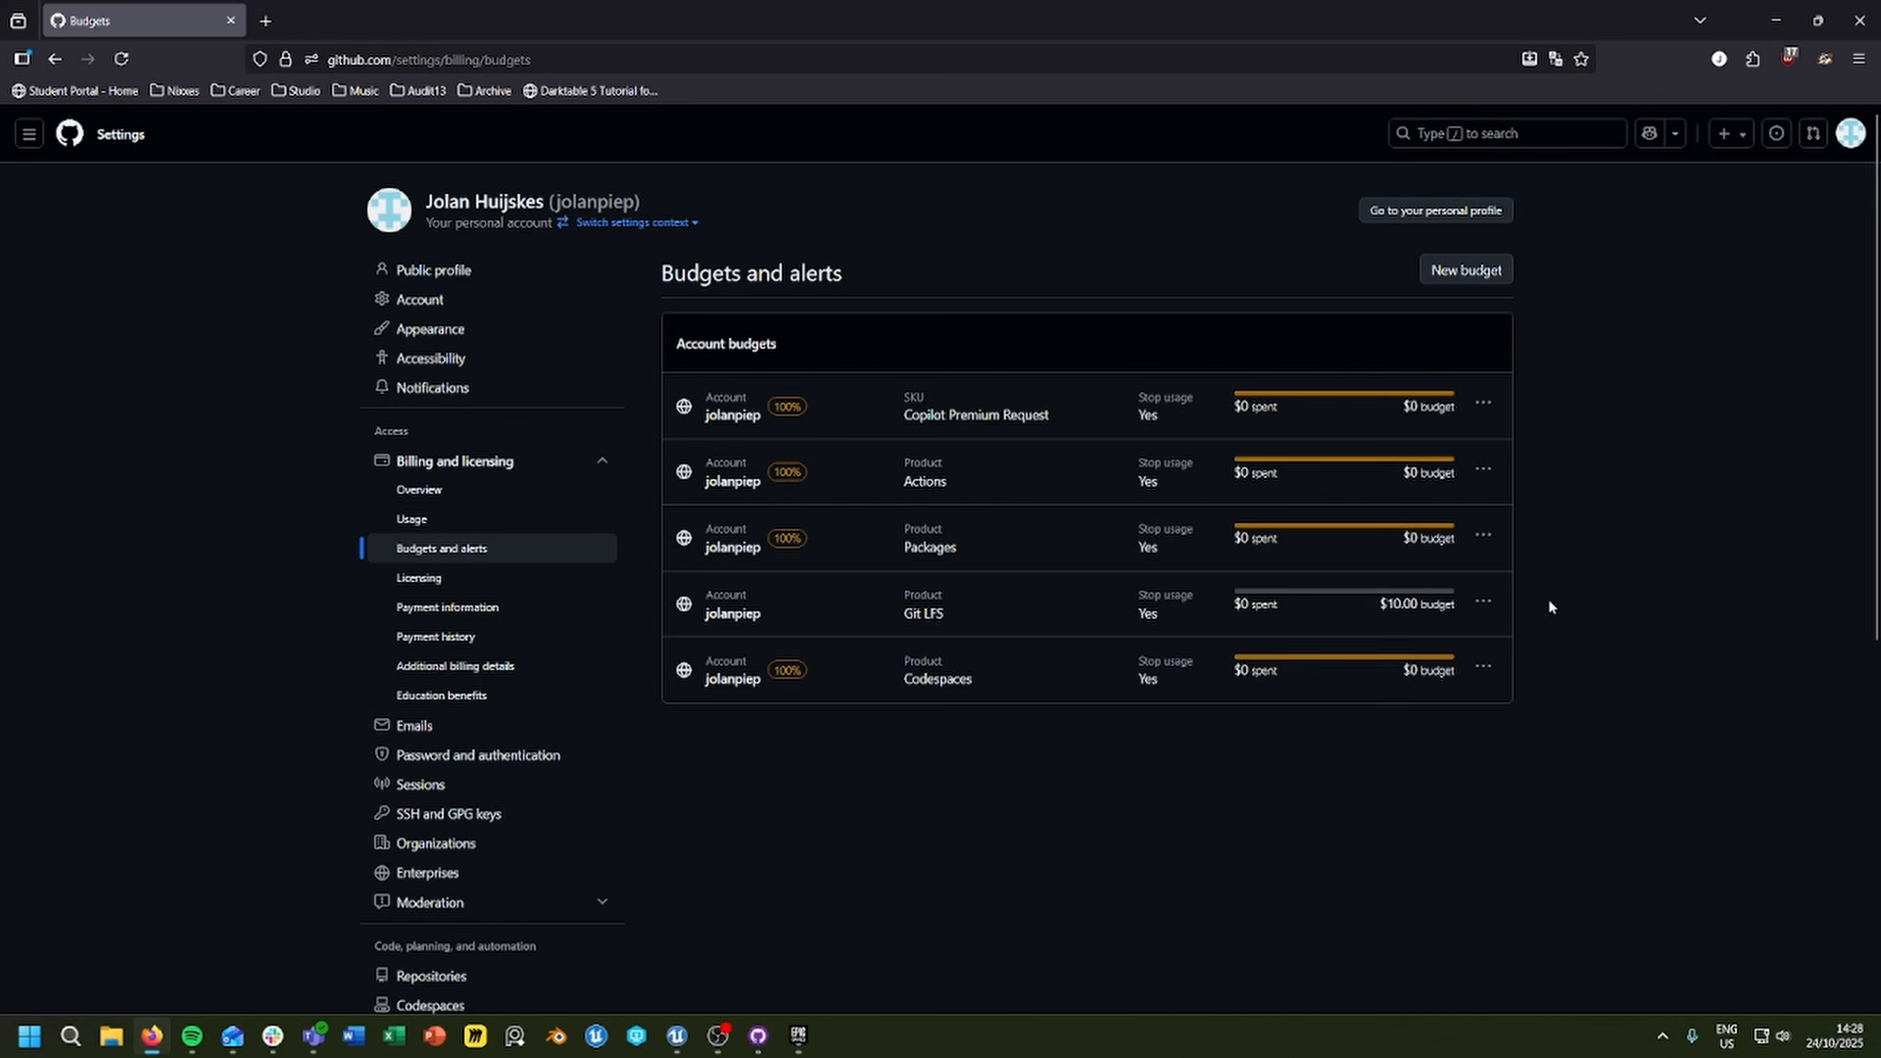
Step: Open the Git LFS budget for editing and read the Git Large File Storage billing page in GitHub Docs
left_click(1484, 601)
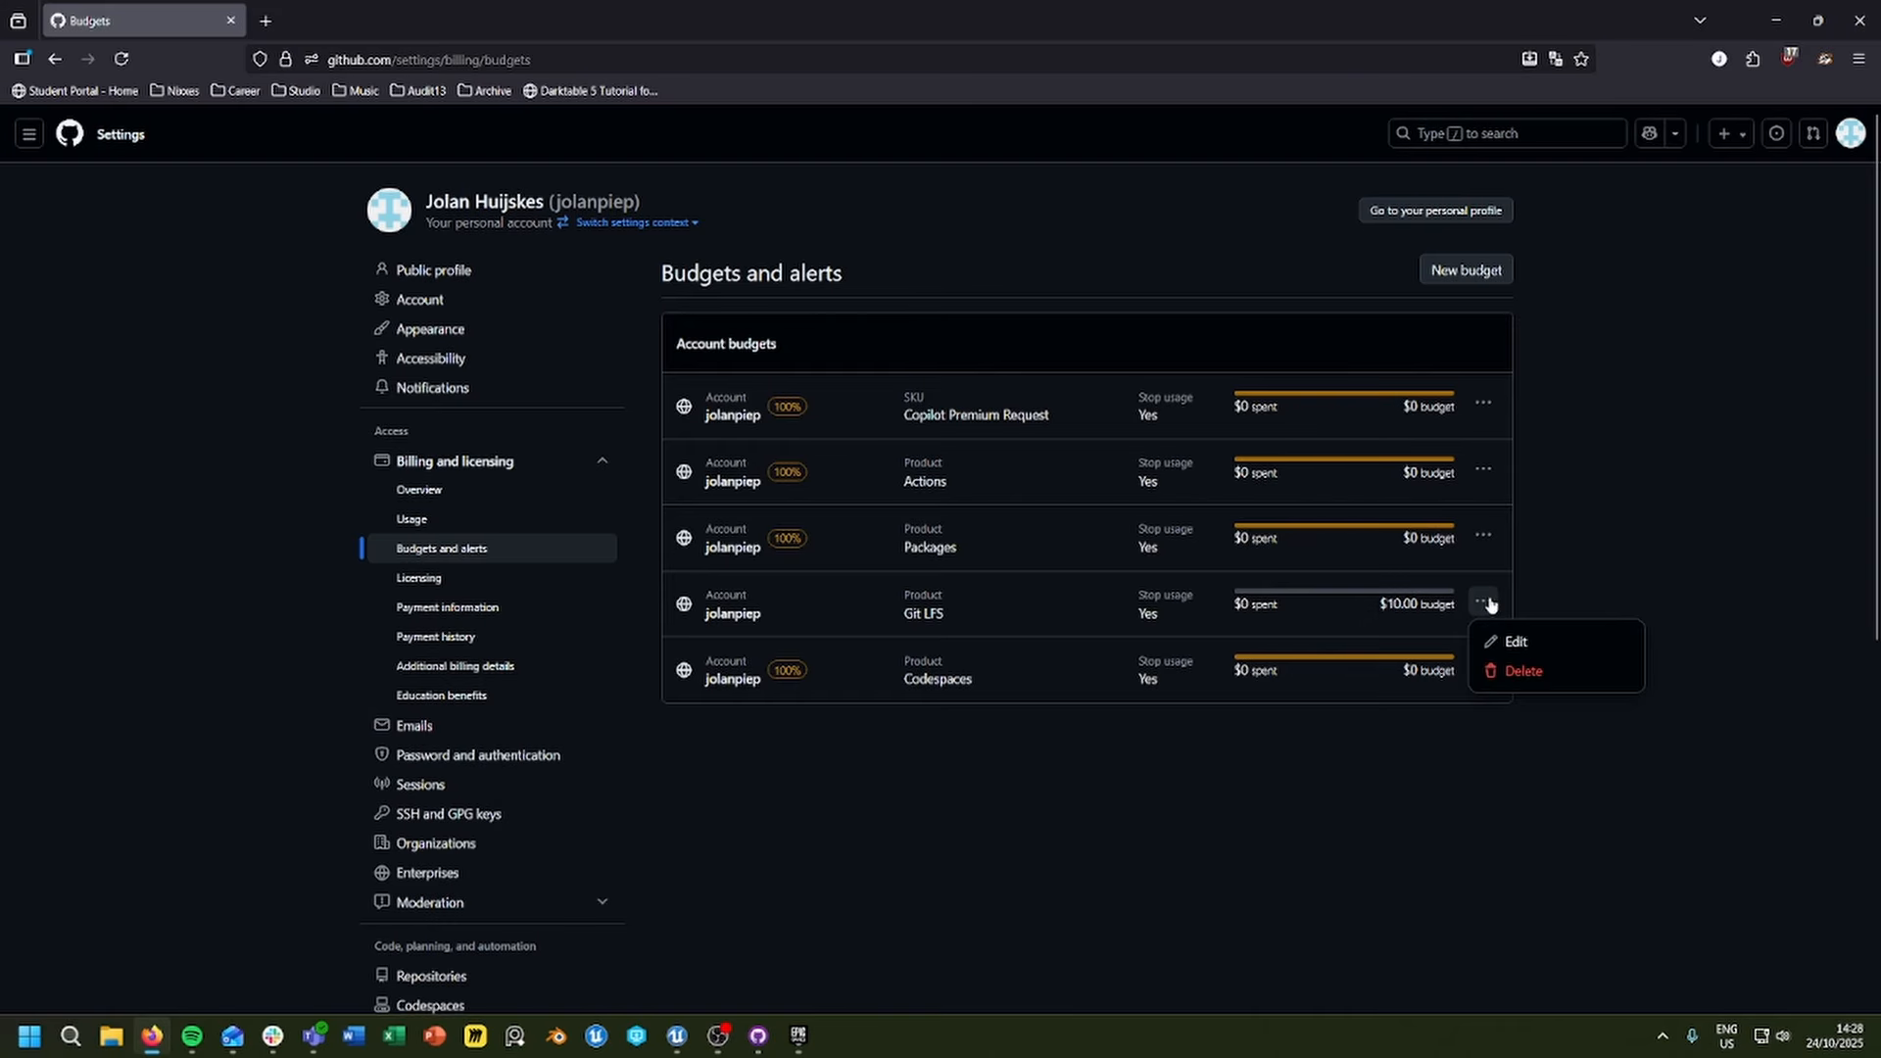
left_click(1539, 642)
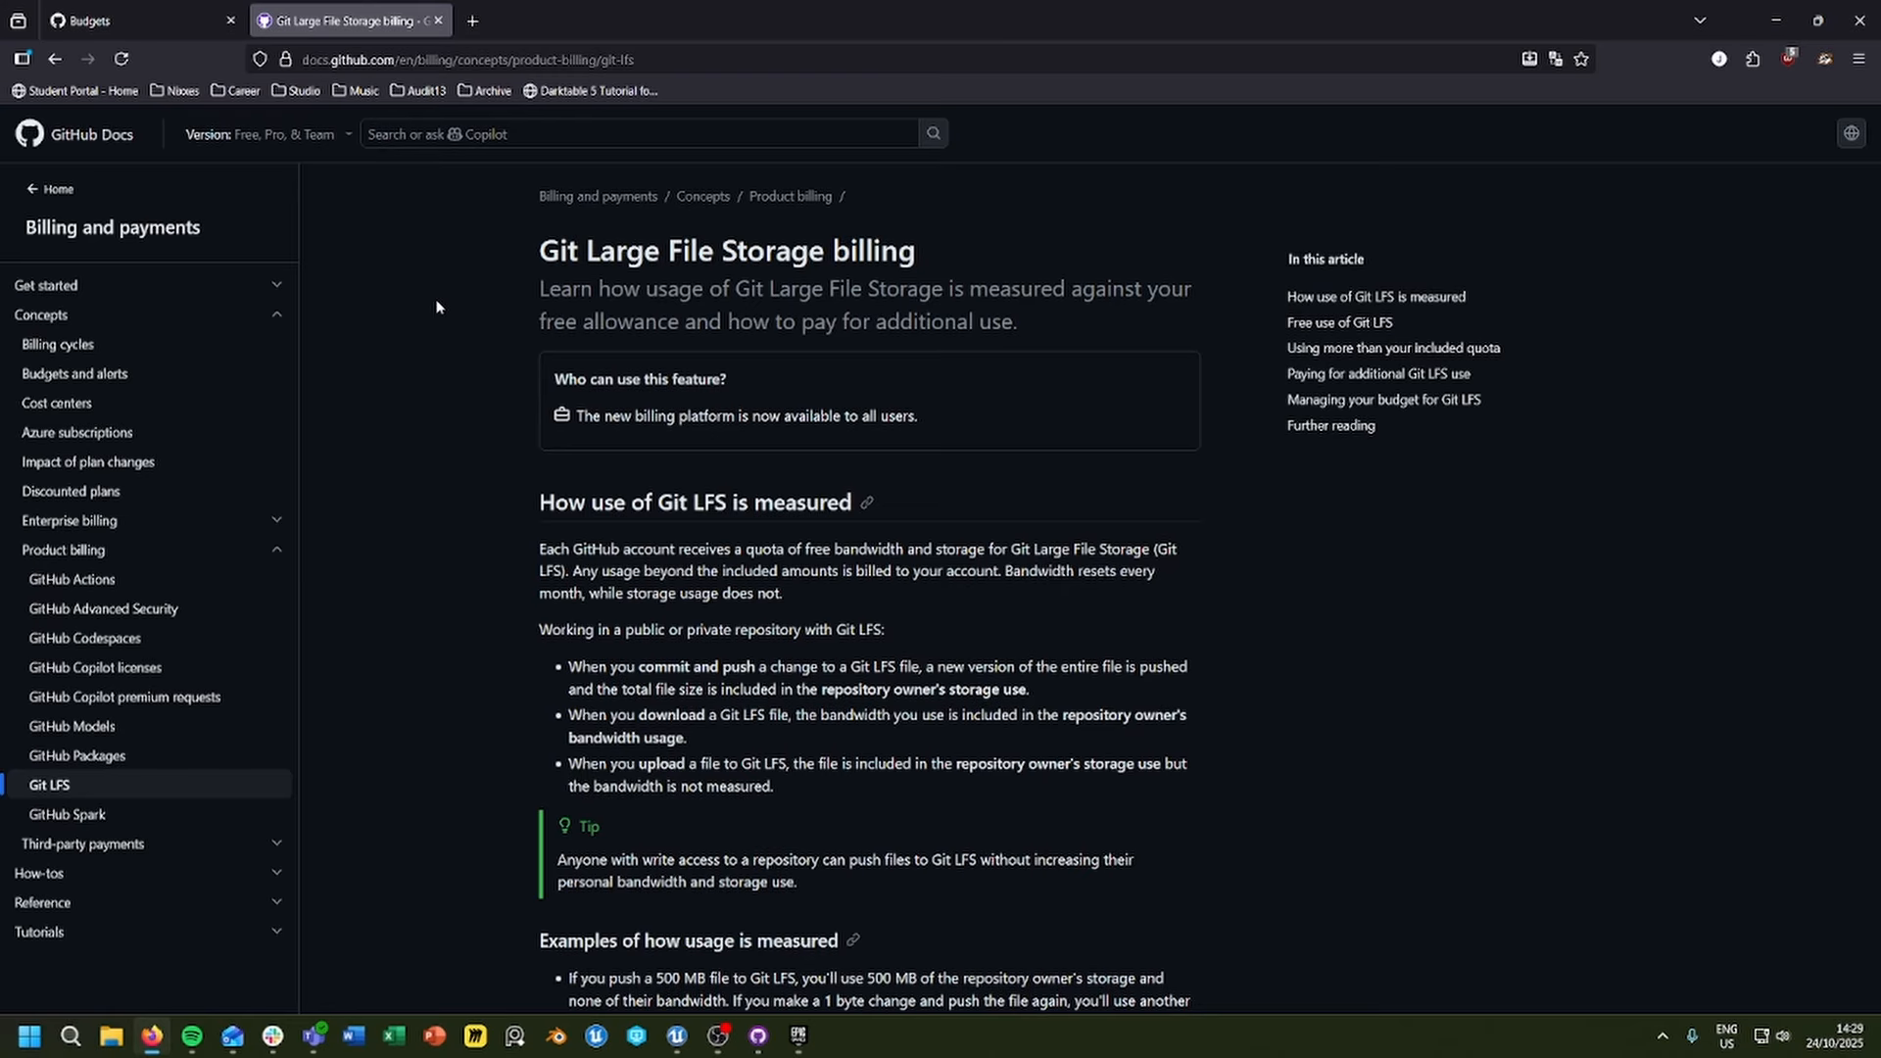
scroll(441, 353, "down", 10)
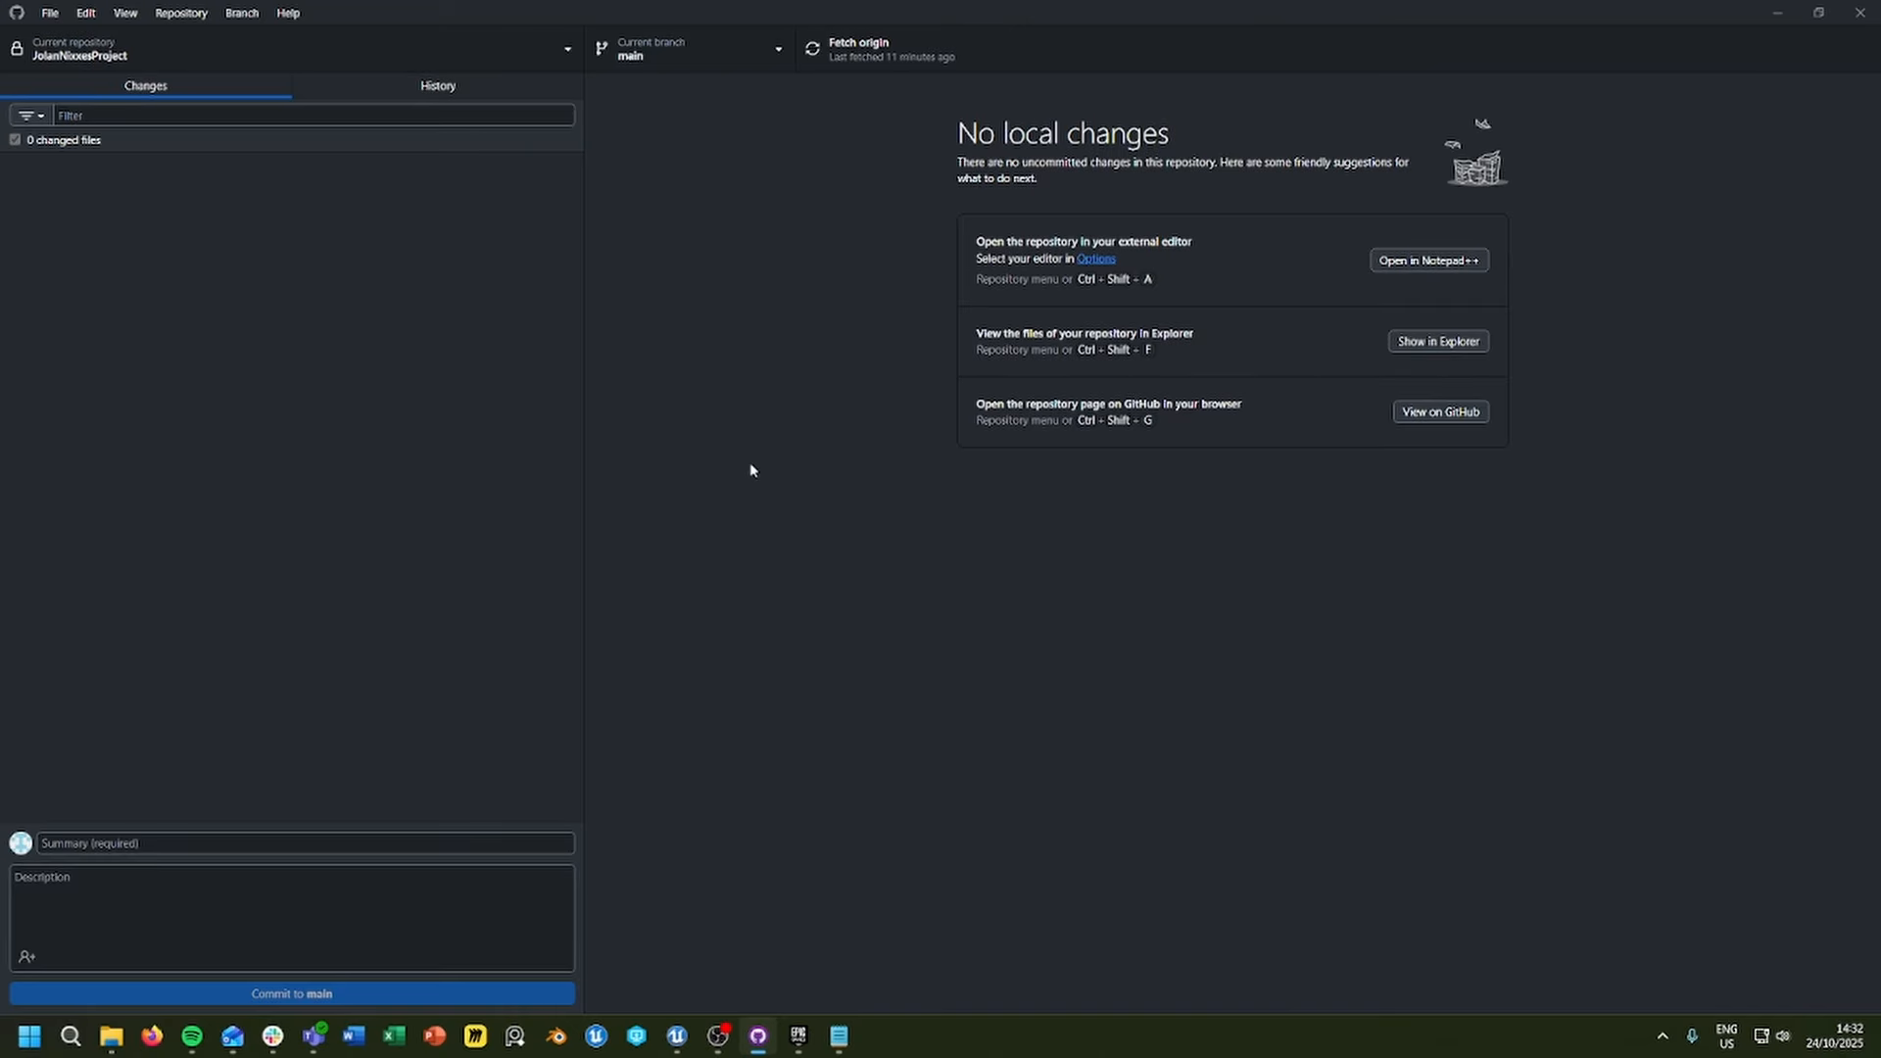
Step: Switch to GitHub Desktop and fetch the main branch's latest changes from origin
left_click(860, 62)
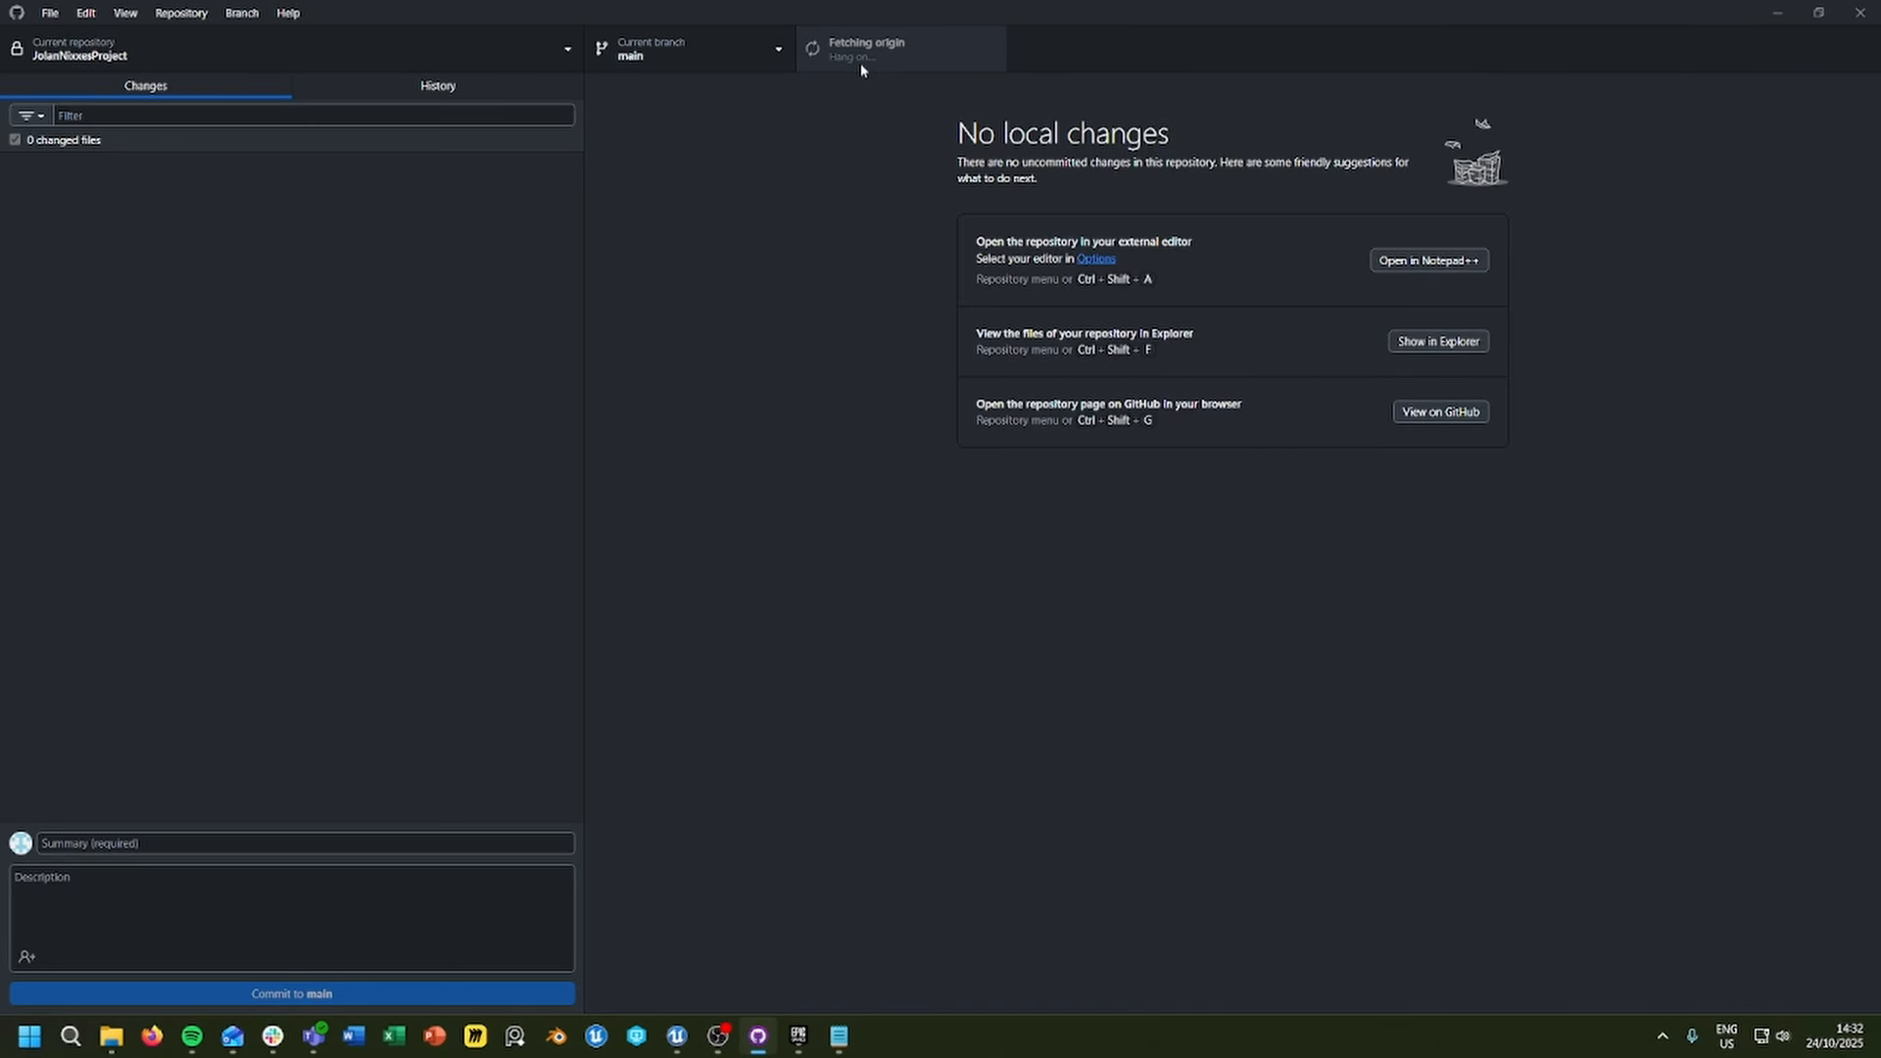